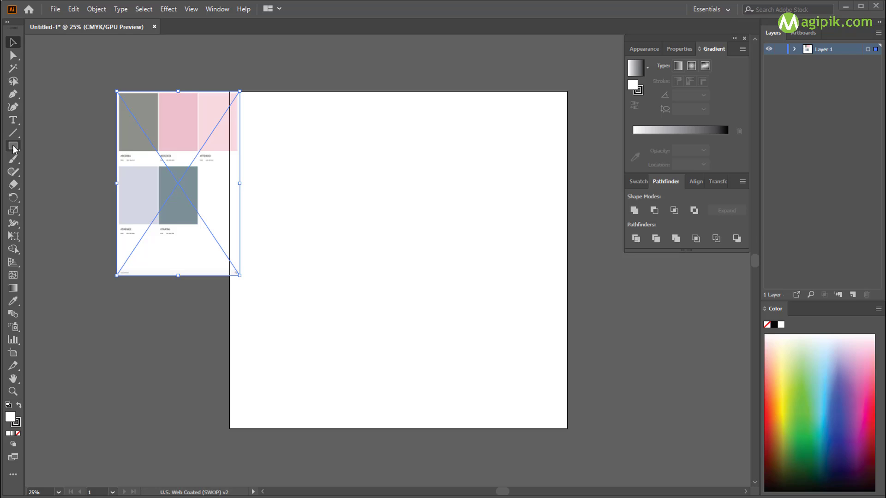
Step: Create a 1080 × 1350 px rectangle by entering its exact size
click(12, 146)
click(390, 227)
text(108)
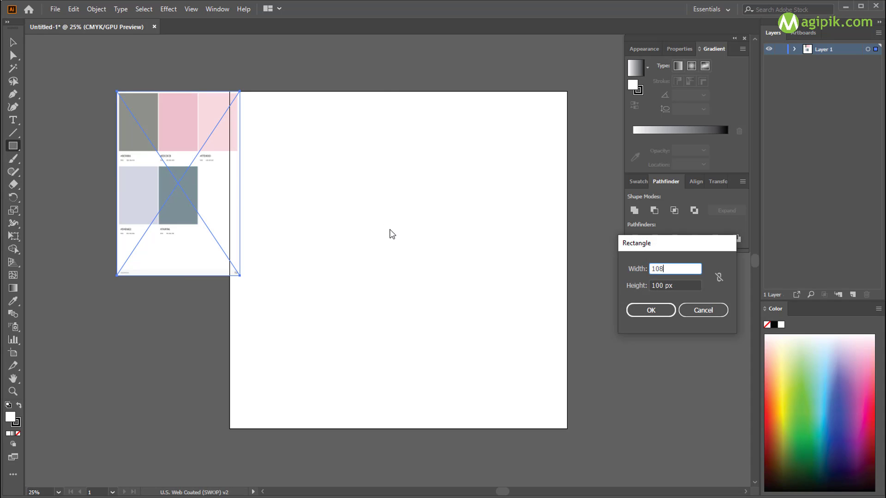
text(0)
key(Tab)
text(1350)
key(Return)
Step: Centre the rectangle on the artboard and set its stroke to None
key(v)
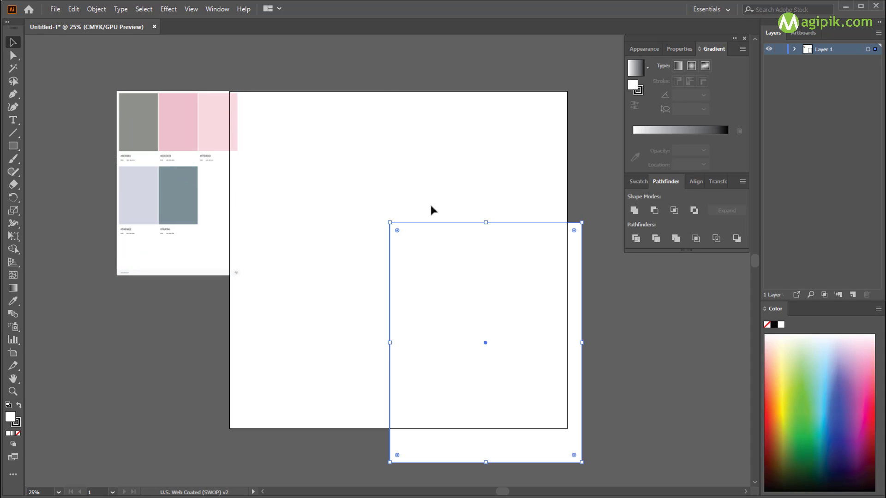
drag(485, 254, 391, 177)
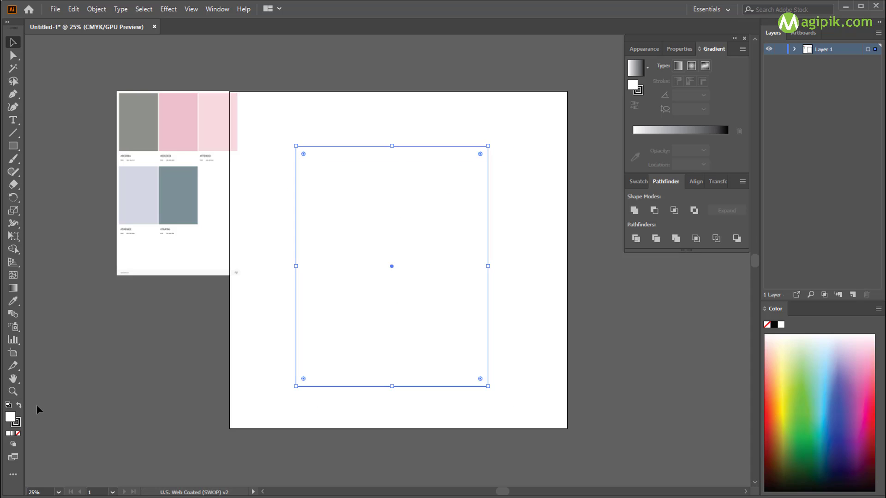
click(680, 49)
click(635, 182)
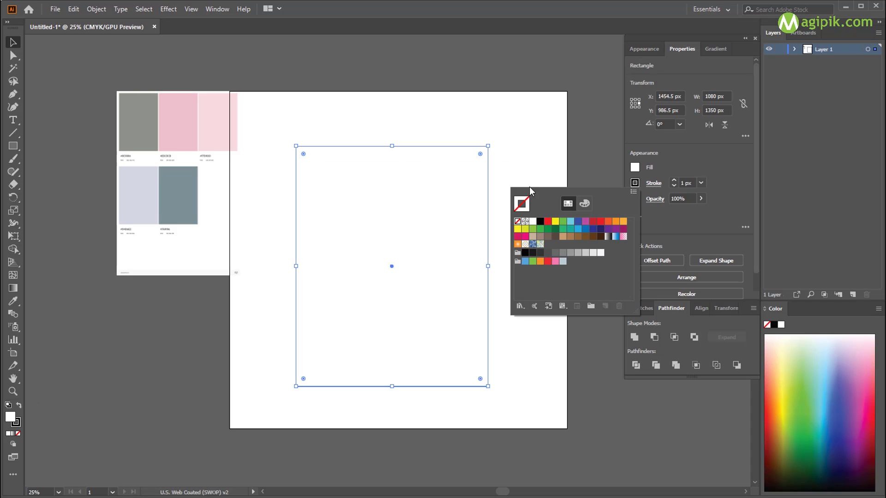
click(517, 222)
Step: Fill the rectangle with the light pink sampled from the third palette swatch
click(13, 301)
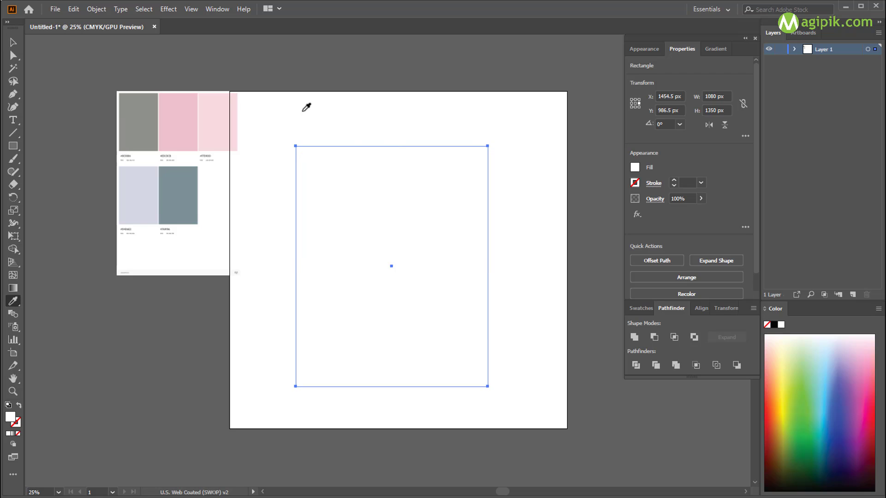
click(183, 121)
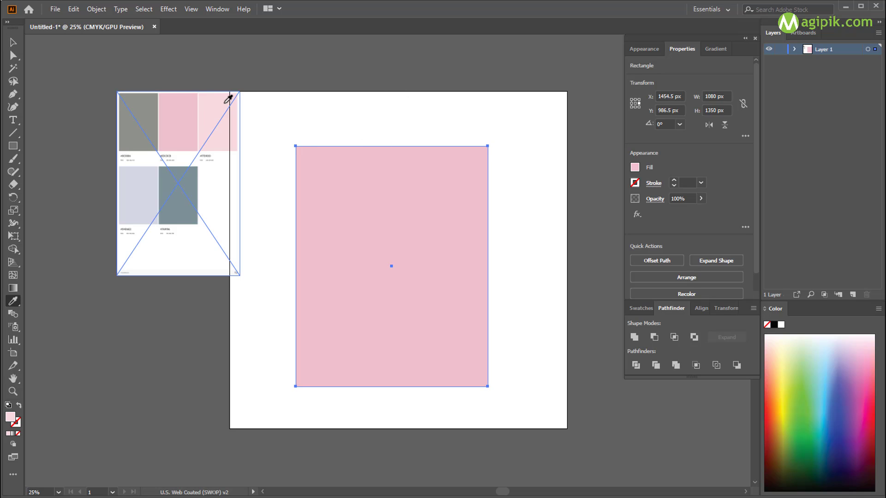
click(226, 103)
Step: Lock the background layer and add Layer 2 above it
click(13, 42)
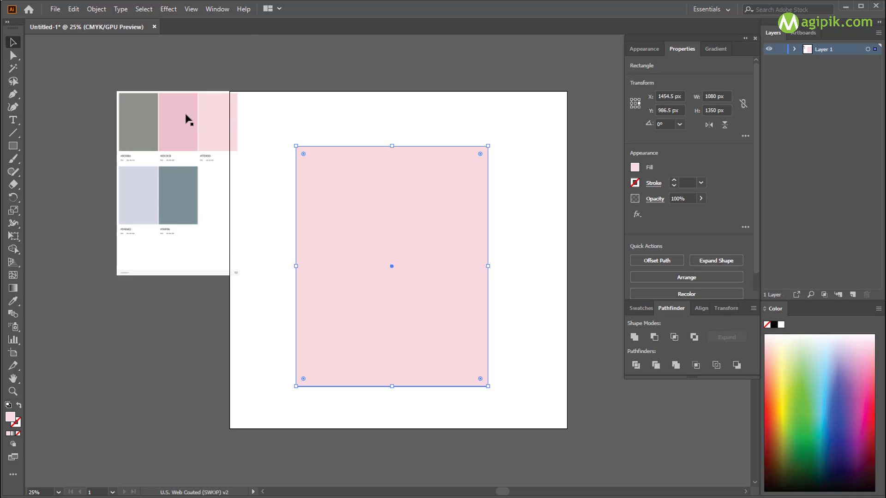
click(517, 190)
click(780, 49)
click(852, 295)
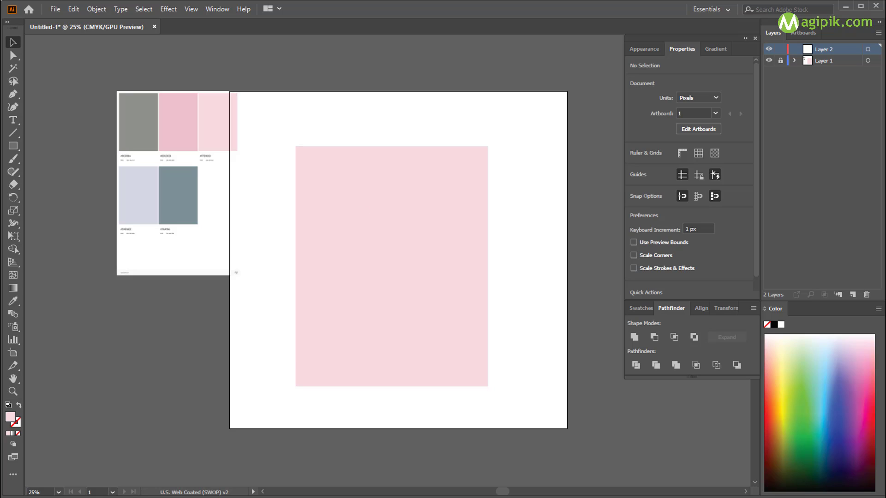
Step: Draw a rectangle over the lower right of the pink background
click(13, 146)
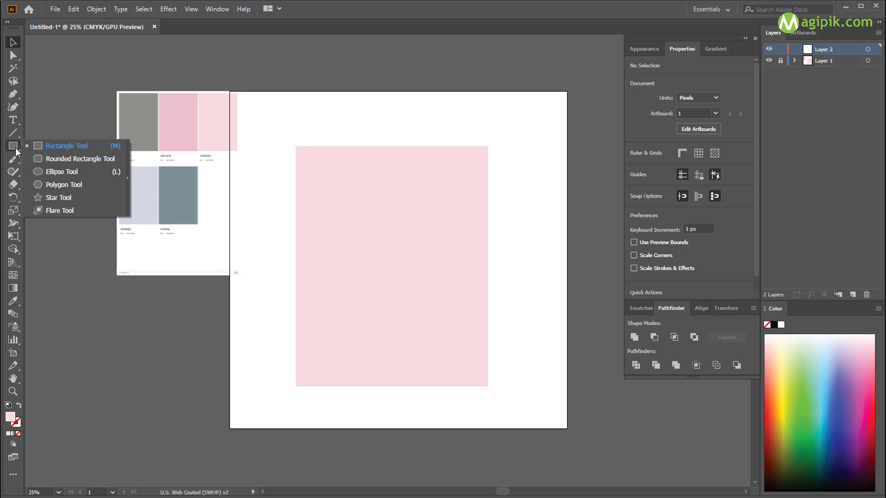
click(46, 150)
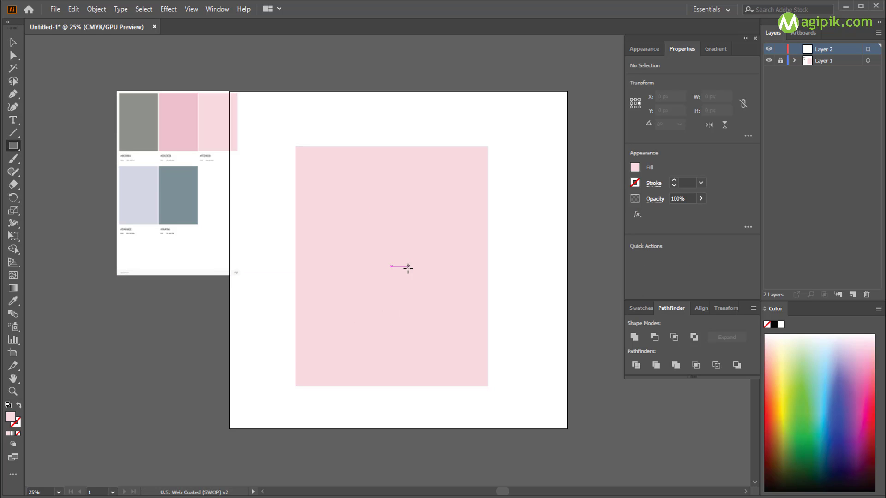
drag(398, 272, 506, 413)
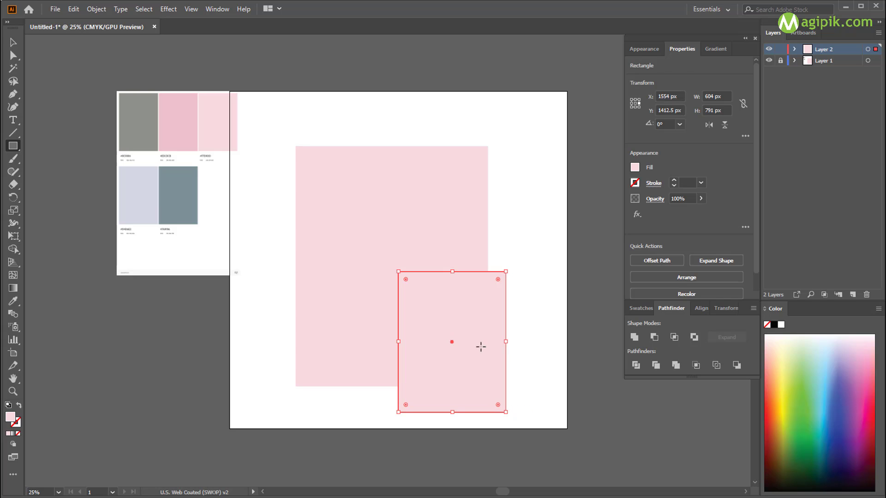
key(v)
click(498, 231)
drag(455, 324, 442, 314)
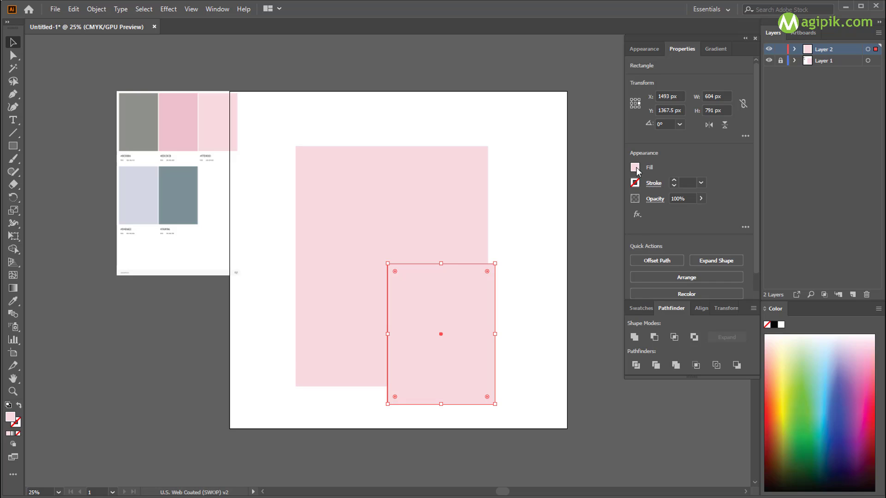
Step: Turn the rectangle into a white 3 px outline with no fill
click(636, 168)
click(533, 206)
click(527, 295)
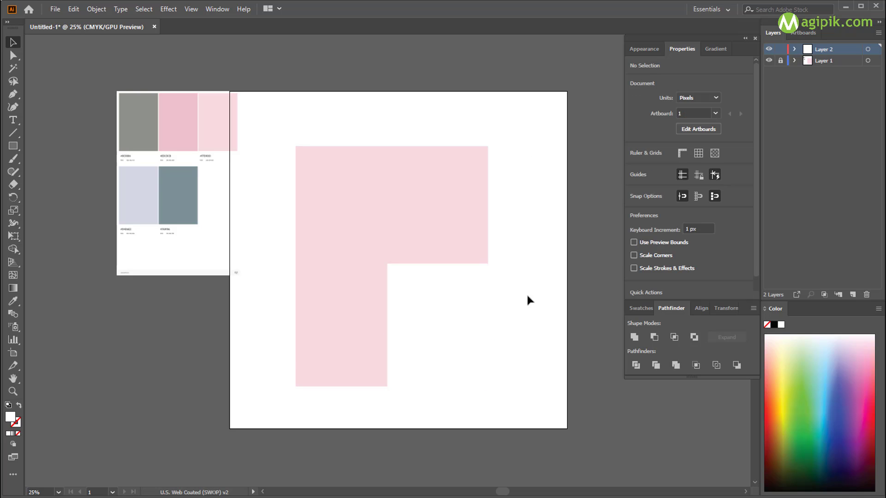
click(458, 314)
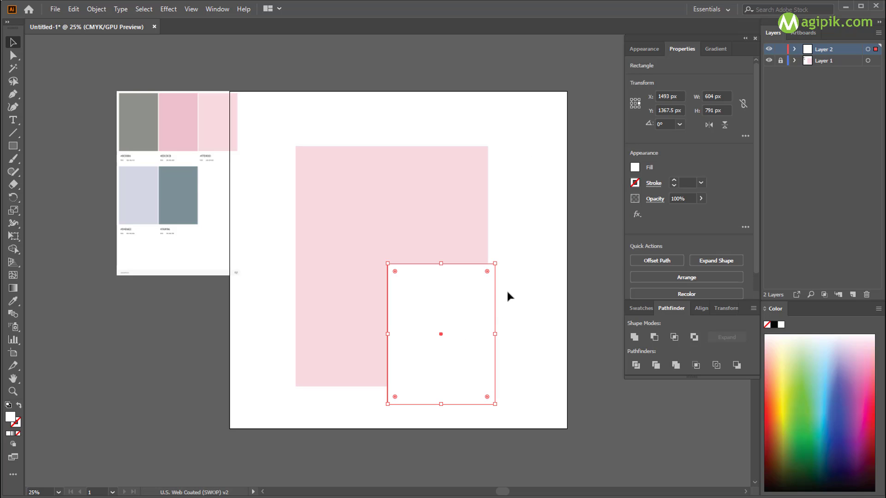
click(18, 406)
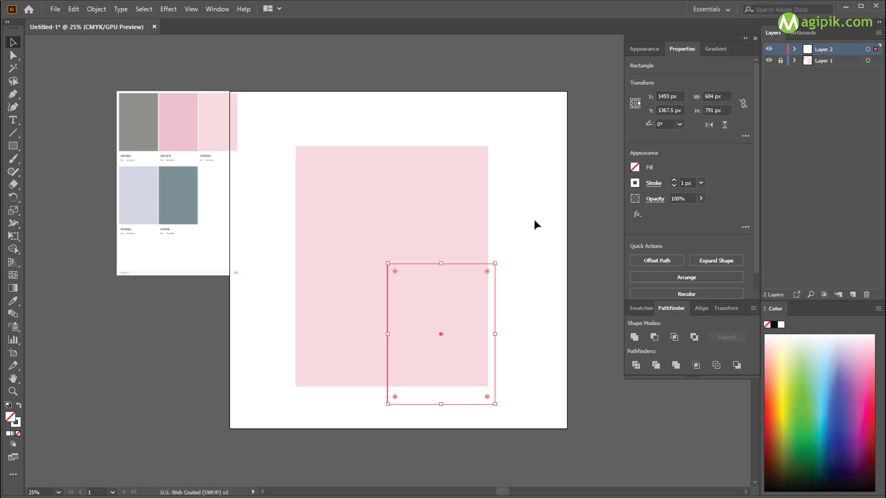
click(533, 218)
click(468, 267)
click(674, 180)
click(515, 135)
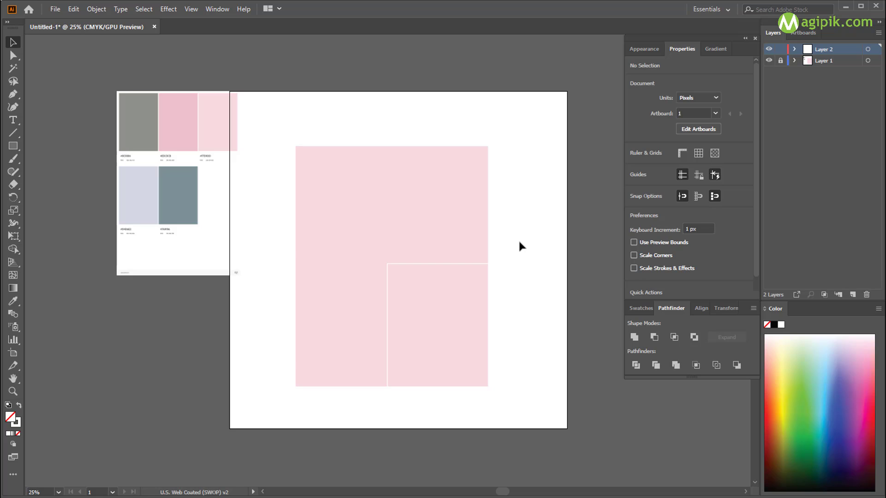
Step: Round the rectangle's left corners heavily and shift it up slightly
click(432, 264)
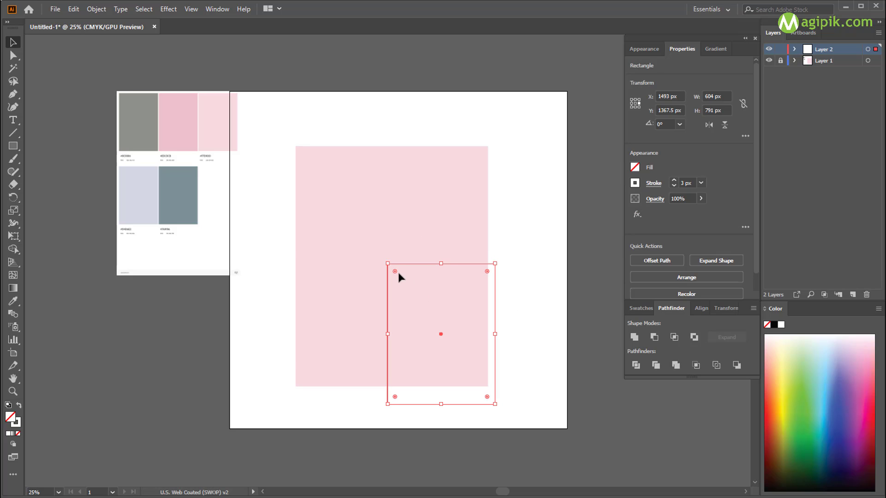
mouse_move(395, 398)
mouse_down()
mouse_move(456, 369)
mouse_move(424, 378)
mouse_move(468, 304)
mouse_move(456, 298)
mouse_up()
click(532, 259)
click(406, 274)
click(466, 380)
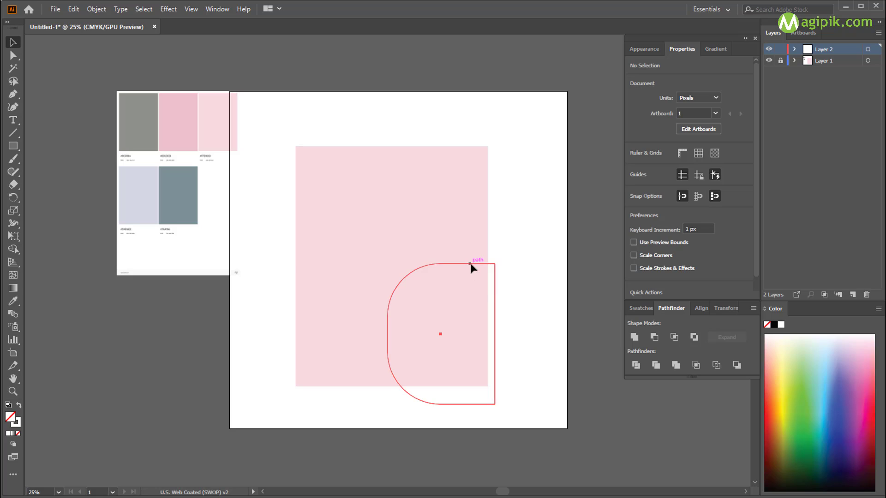
drag(470, 266, 470, 258)
click(537, 279)
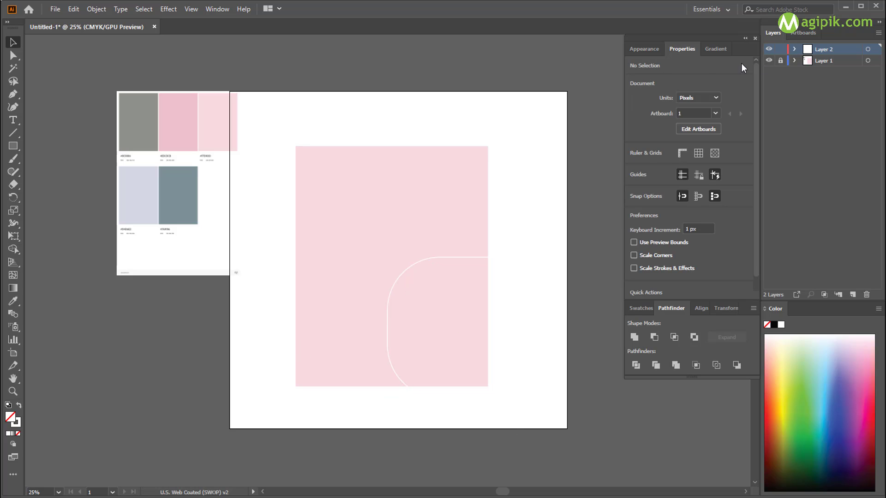
Step: Create a 105 × 115 px ellipse by entering its exact size
alt+scroll(346, 214, up, 1)
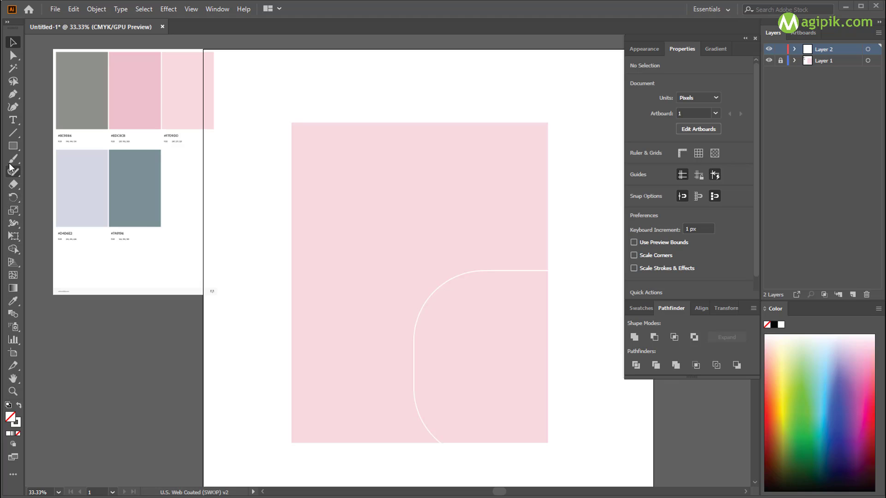
drag(13, 146, 46, 172)
click(457, 225)
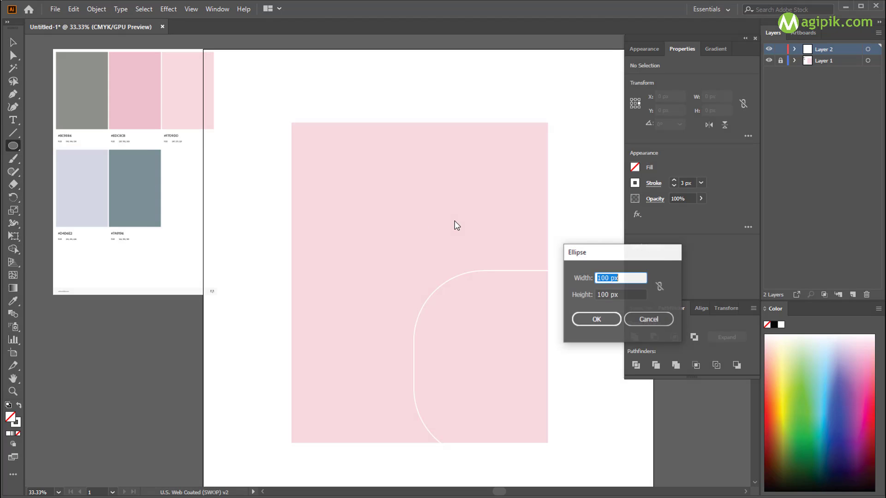
text(105)
key(Tab)
text(115)
key(Return)
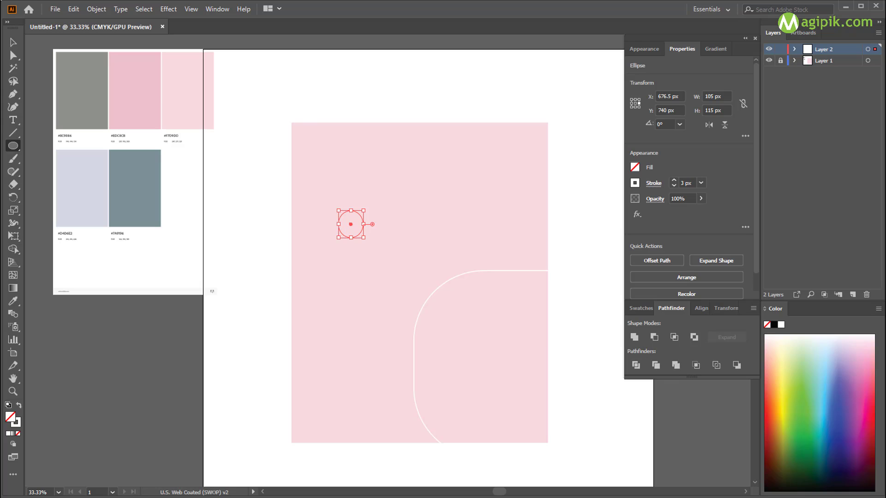
Step: Enlarge the ellipse to about 217 × 238 px in the upper left
key(v)
click(419, 271)
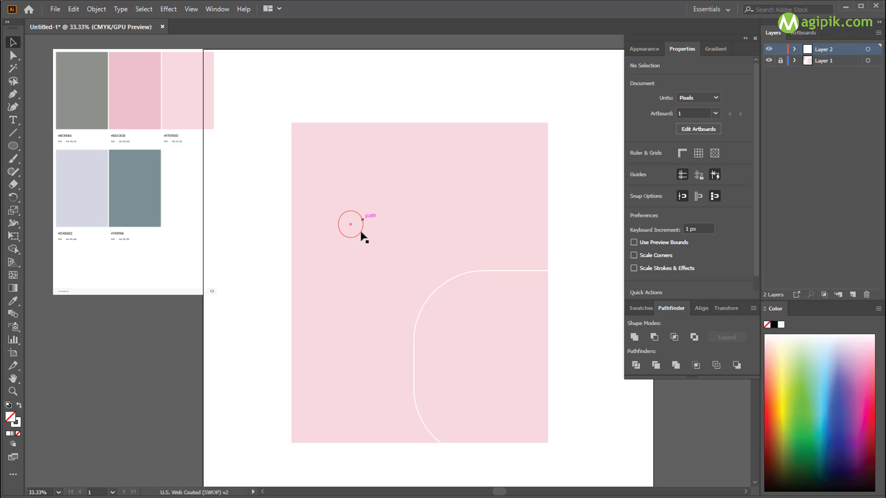
click(361, 236)
scroll(349, 252, up, 1)
drag(371, 230, 410, 275)
click(419, 481)
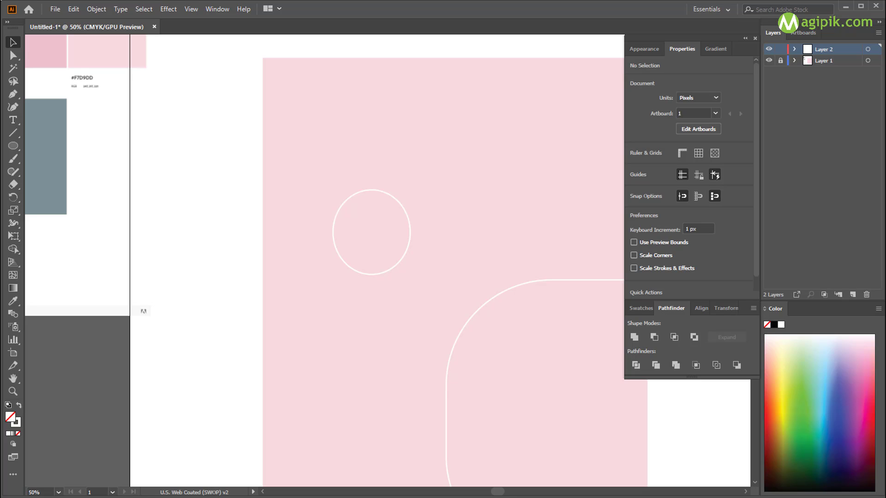
Step: Make the ellipse solid white with no stroke, then zoom out
click(360, 203)
click(19, 405)
click(635, 168)
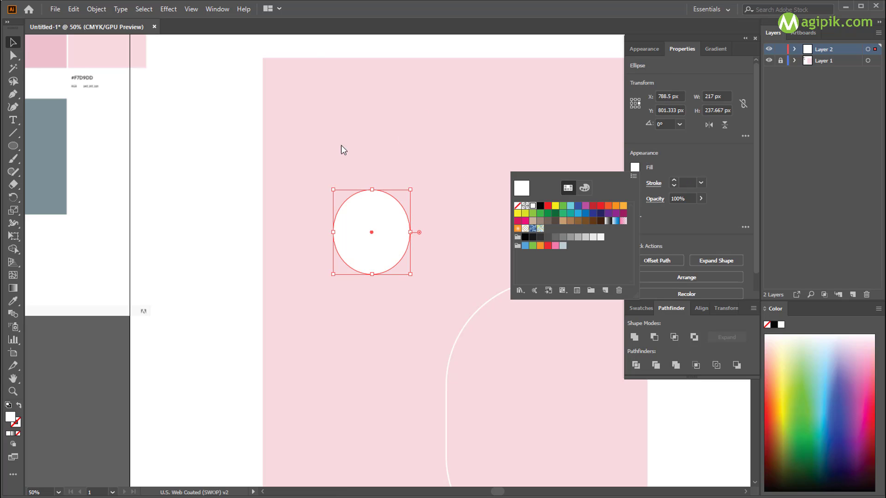
click(479, 210)
click(430, 215)
key(ctrl+minus)
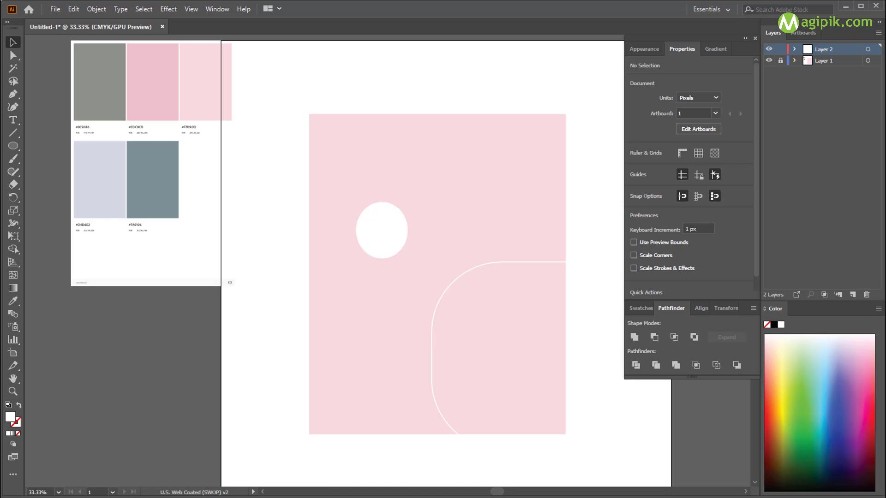
Step: Try tilting the oval's side anchor handles, then undo back to the circle
click(381, 226)
key(a)
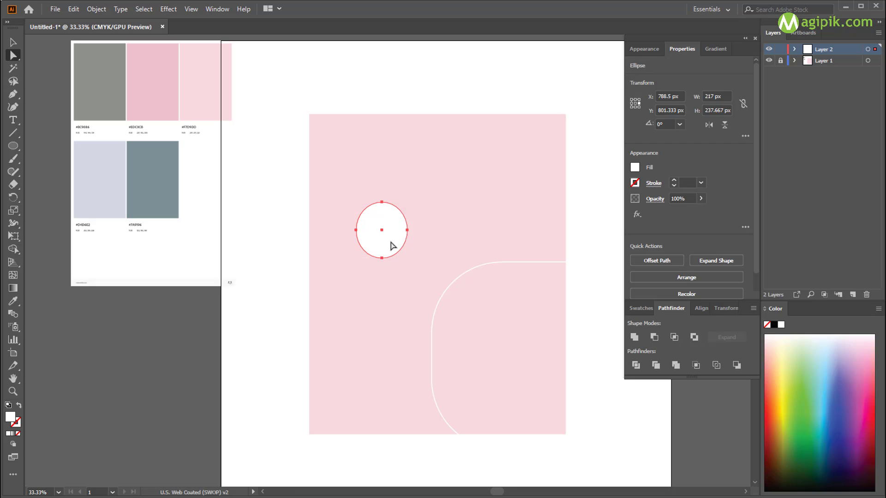
key(ctrl+1)
click(304, 238)
drag(302, 286, 298, 283)
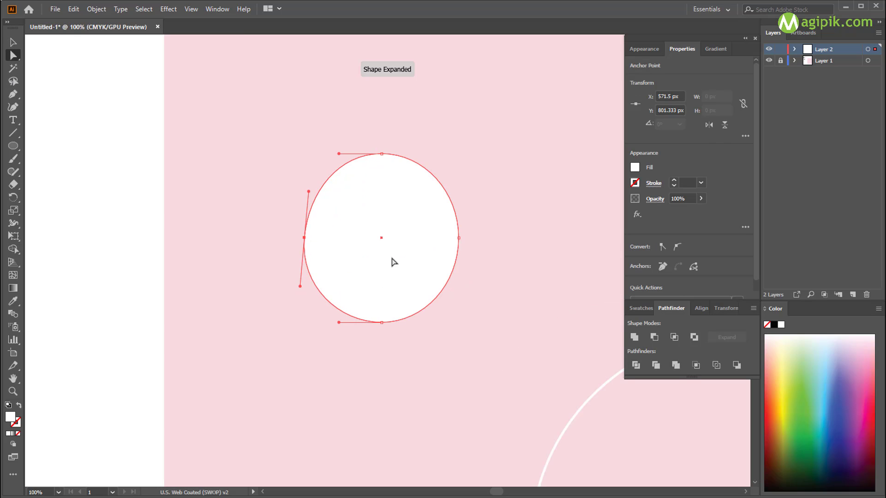
click(459, 237)
drag(459, 283, 465, 284)
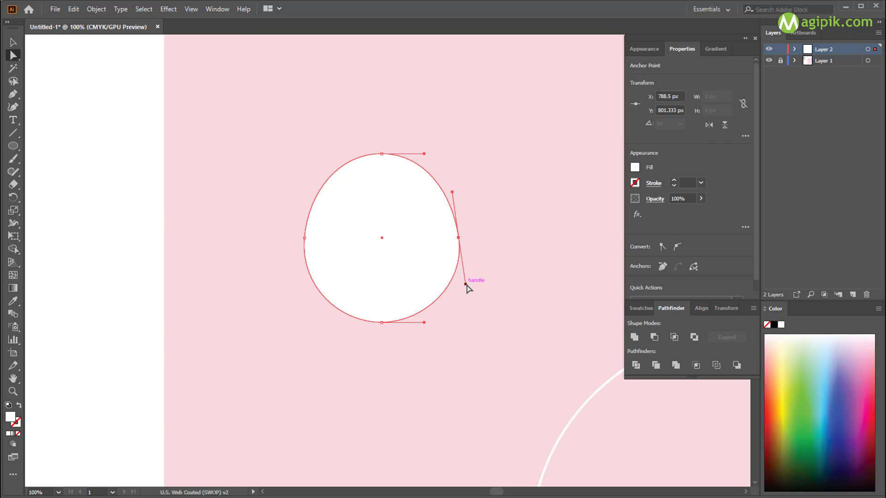
click(418, 92)
key(v)
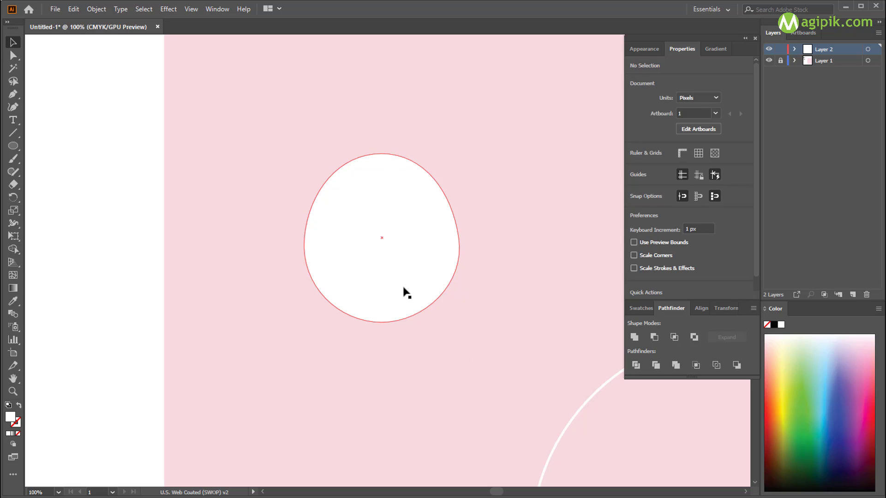
click(400, 285)
key(ctrl+z)
key(ctrl+z)
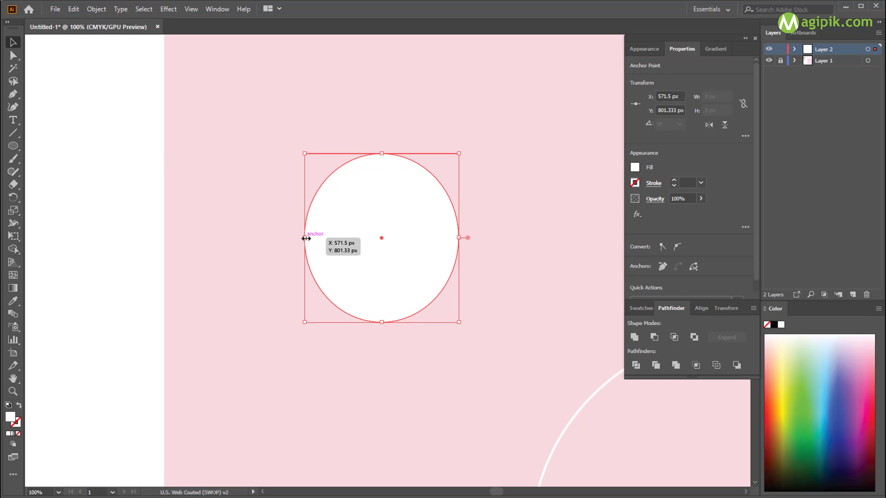
Step: Tilt the left and right anchor handles to widen the bottom into an egg shape
key(a)
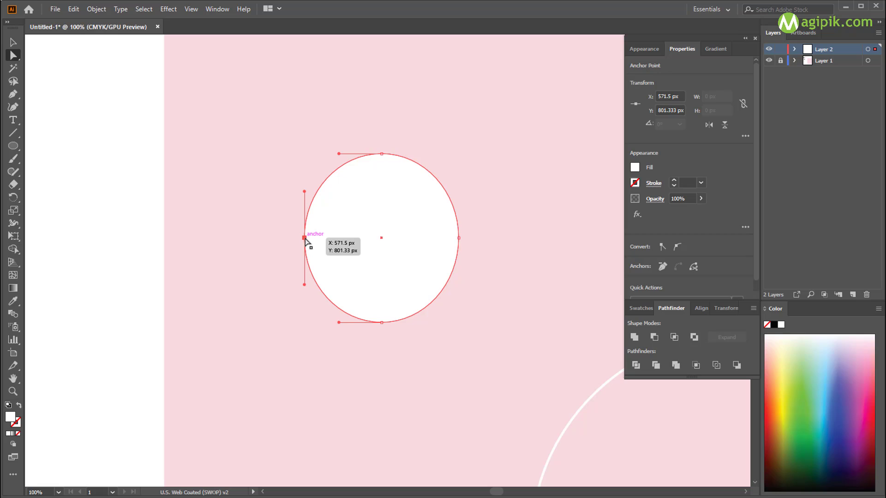
key(ctrl+shift+a)
click(304, 242)
click(304, 239)
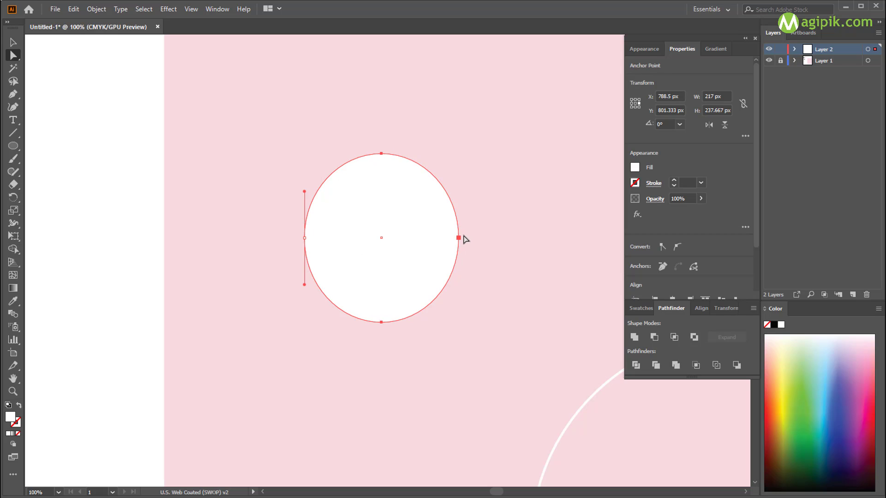
shift+click(459, 238)
drag(458, 285, 465, 286)
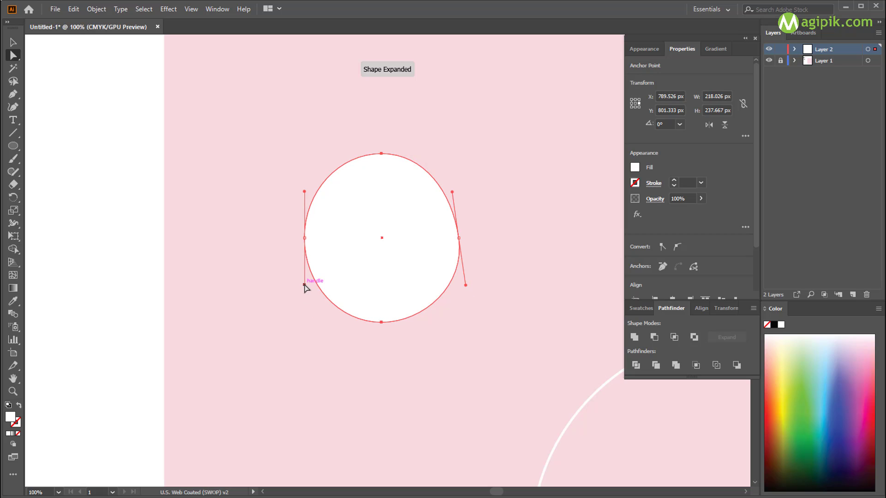
drag(303, 285, 299, 286)
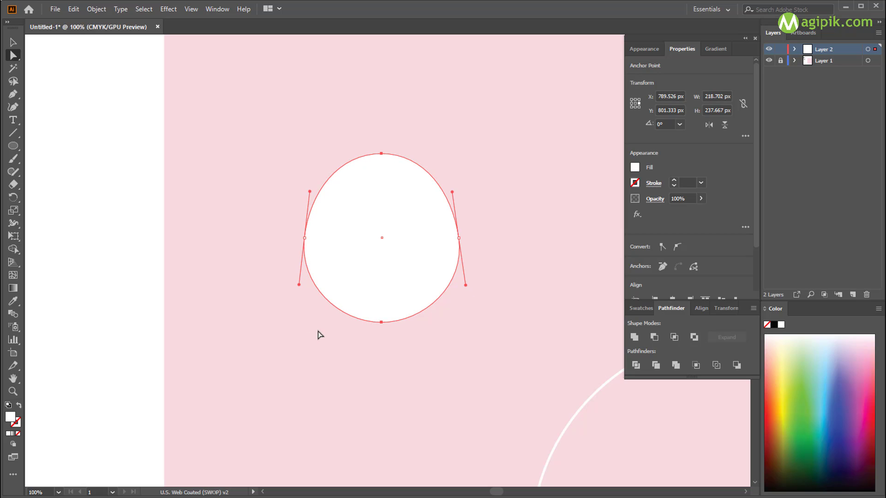
drag(299, 285, 297, 285)
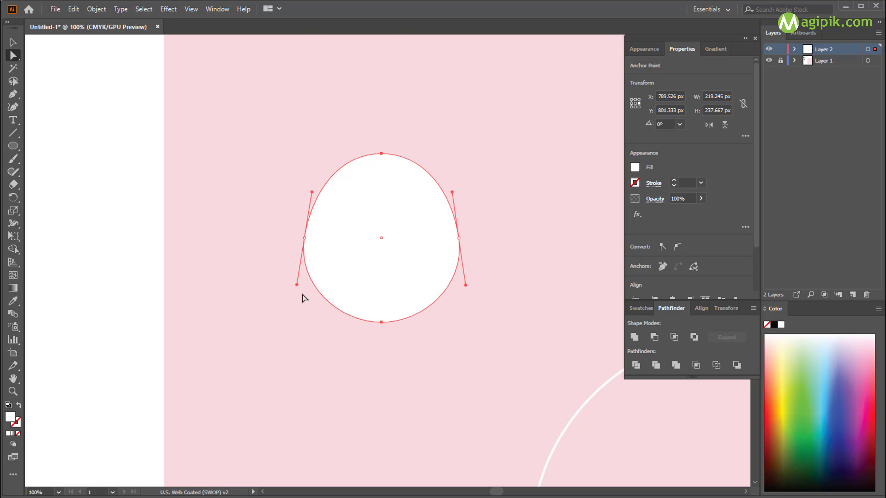
drag(297, 285, 300, 286)
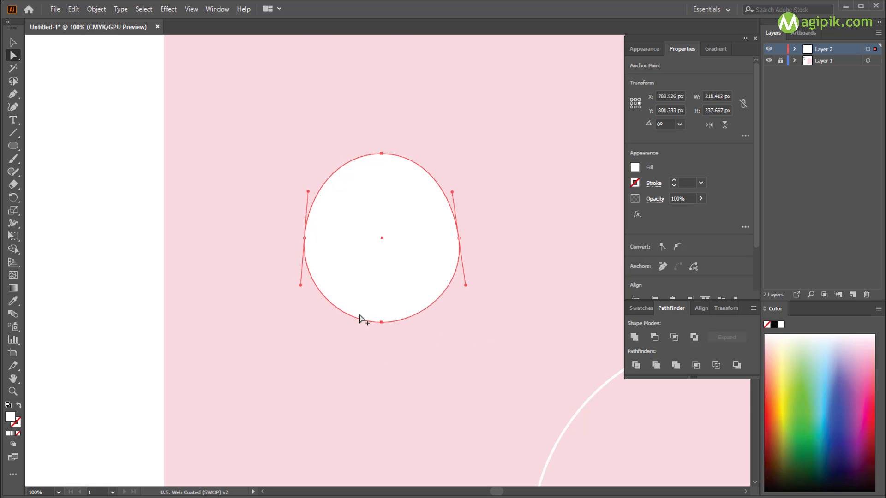
scroll(359, 315, up, 2)
drag(243, 258, 240, 258)
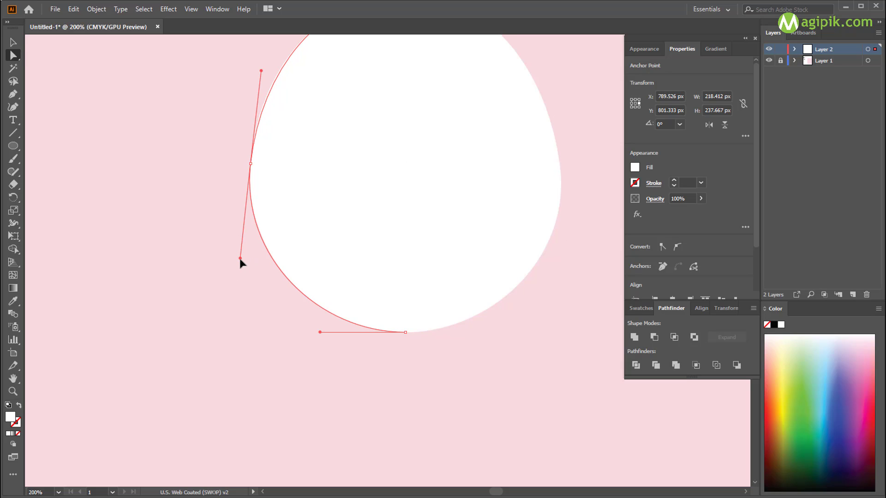
click(442, 380)
scroll(442, 380, down, 2)
key(v)
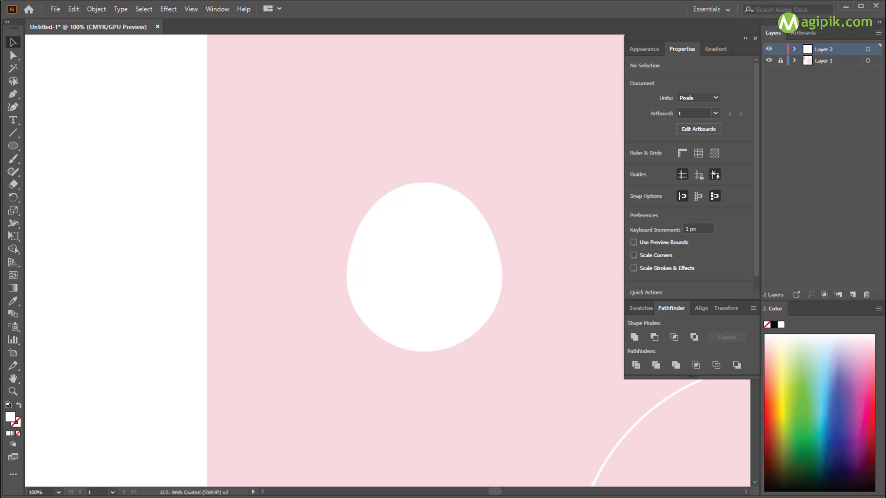
Step: Start an Offset Path on the white egg shape
click(425, 256)
click(73, 9)
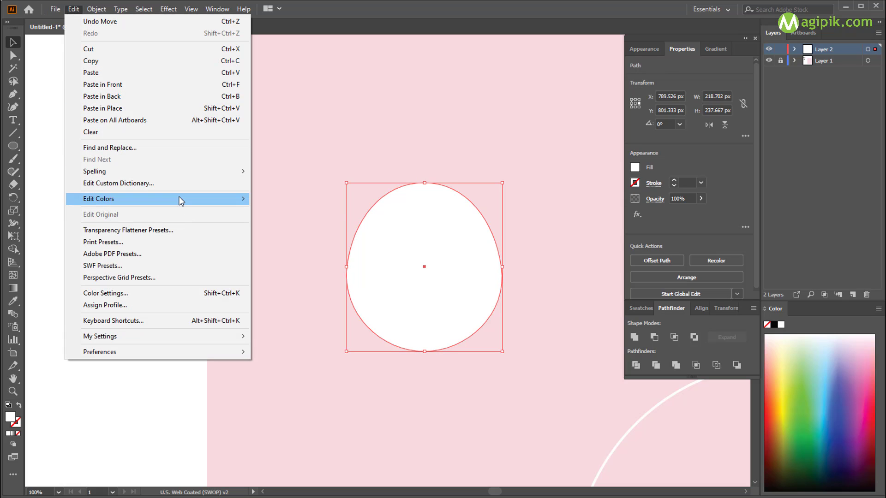
click(97, 8)
mouse_move(110, 277)
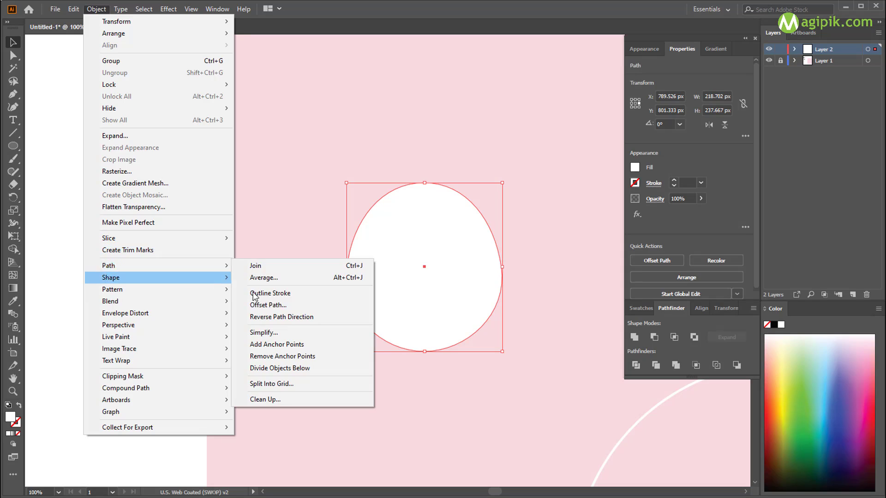
click(305, 303)
click(597, 315)
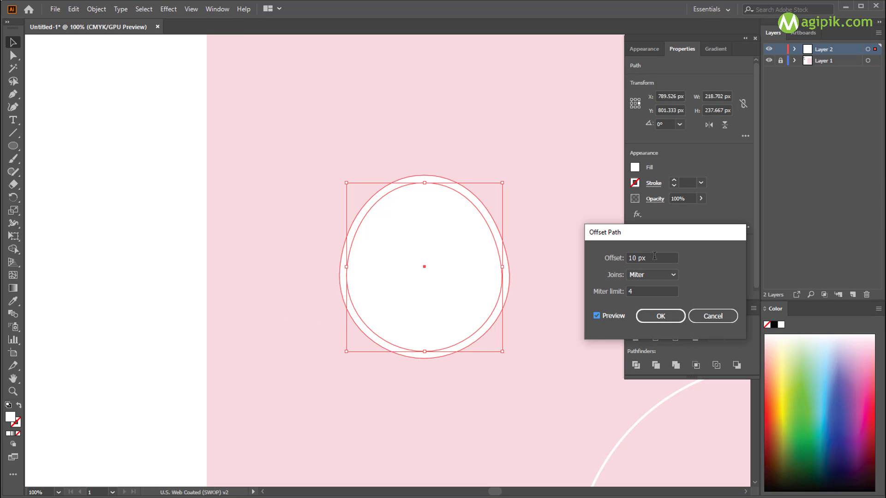
Step: Preview offsets of -10 and -15 px, then apply a -12 px offset
double_click(653, 258)
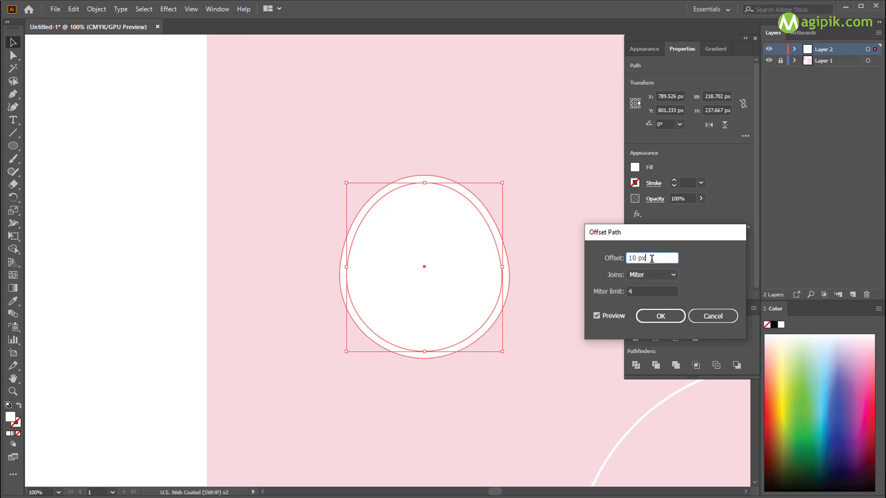
text(-10)
double_click(597, 315)
double_click(656, 257)
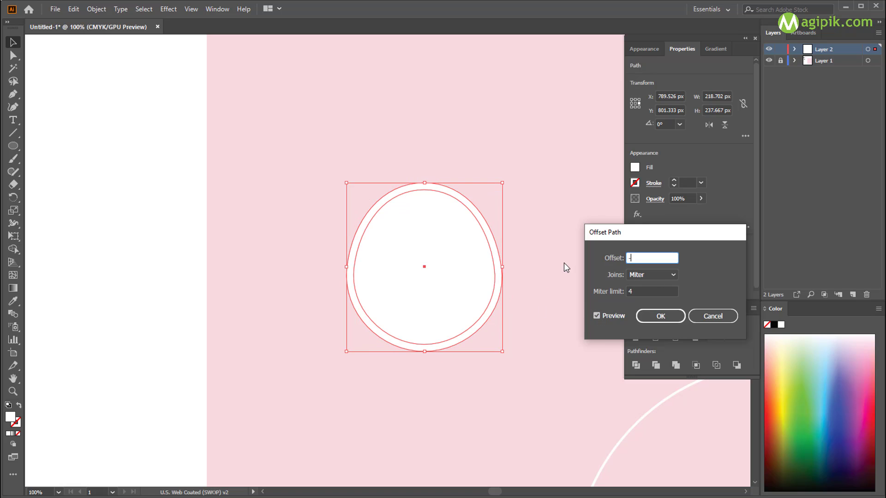
text(-15)
double_click(597, 315)
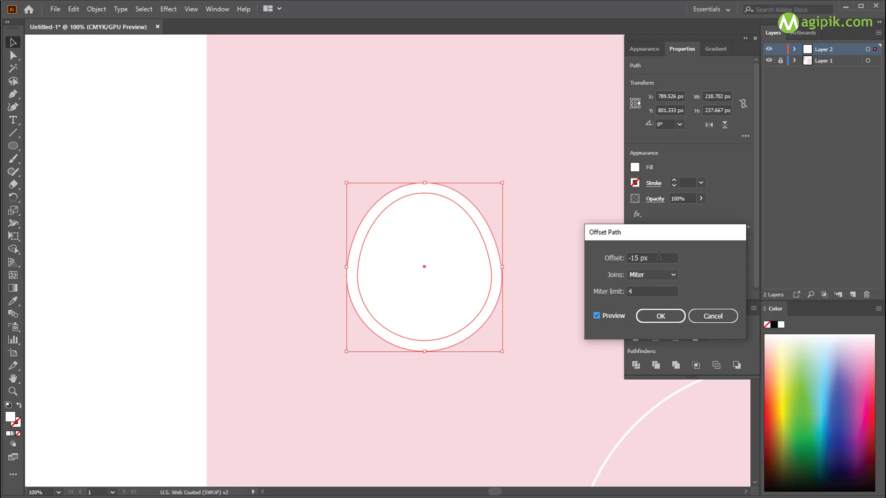
double_click(656, 257)
text(-12)
double_click(597, 315)
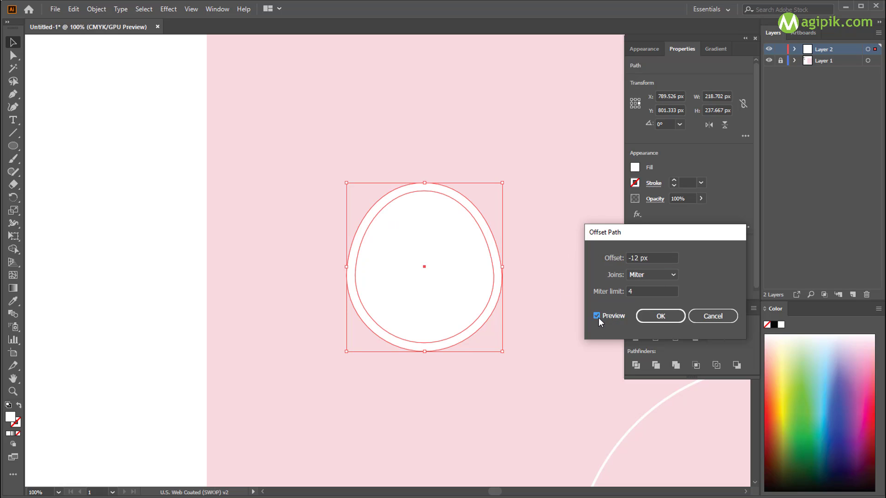
click(671, 320)
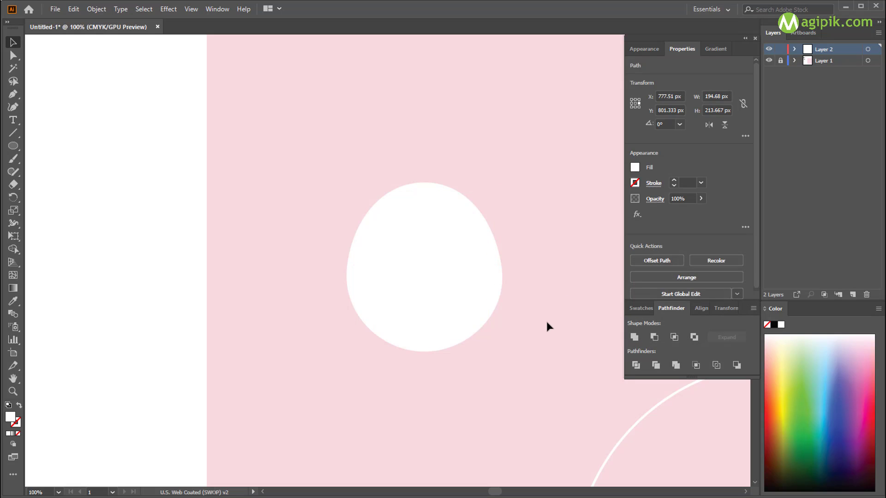
Step: Fill the outer egg with the deeper pink sampled from the palette
click(502, 272)
click(635, 167)
scroll(302, 187, down, 2)
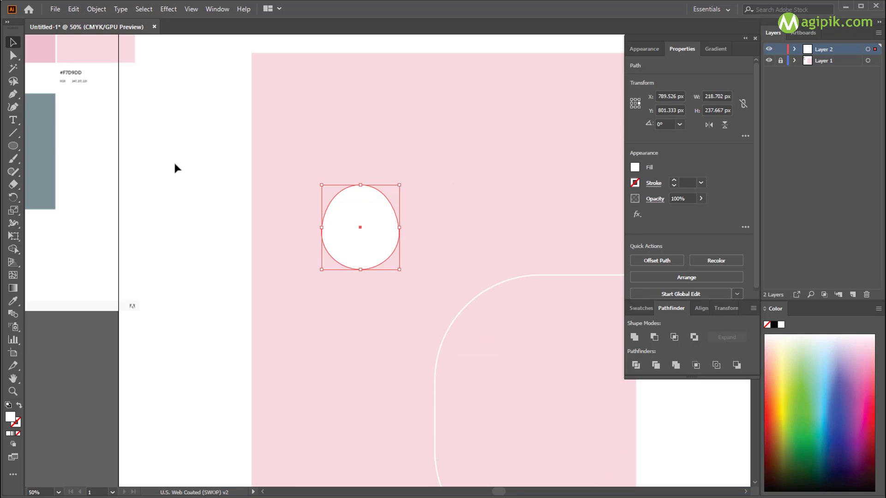
scroll(174, 167, down, 1)
key(i)
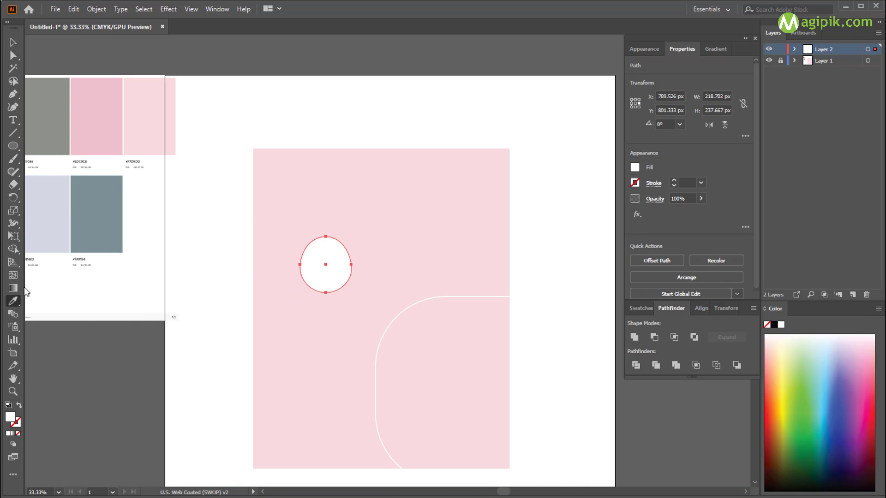
click(342, 266)
key(v)
scroll(310, 264, up, 3)
scroll(429, 407, down, 1)
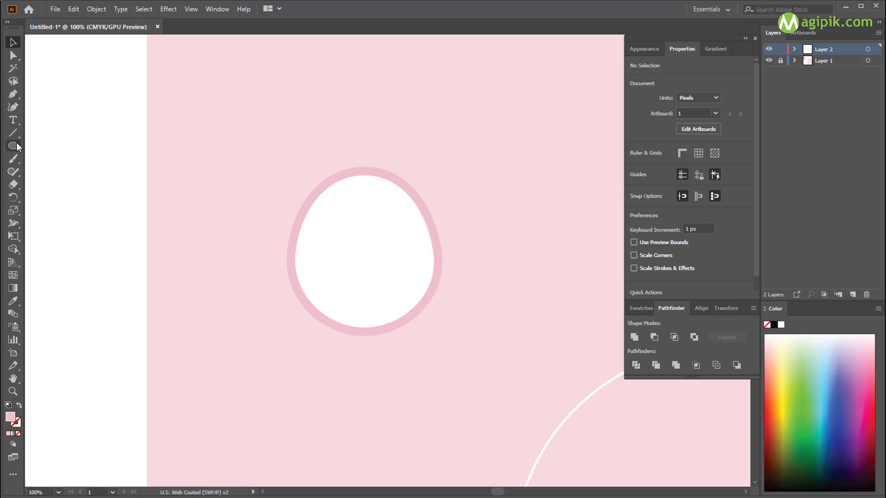
Step: Draw a small pink square just above the top of the egg
drag(17, 146, 46, 144)
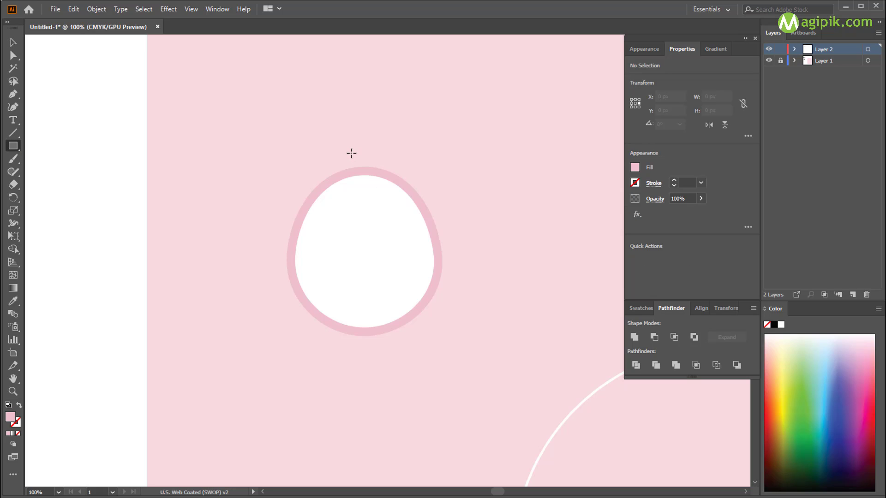
drag(352, 154, 370, 171)
key(v)
click(392, 152)
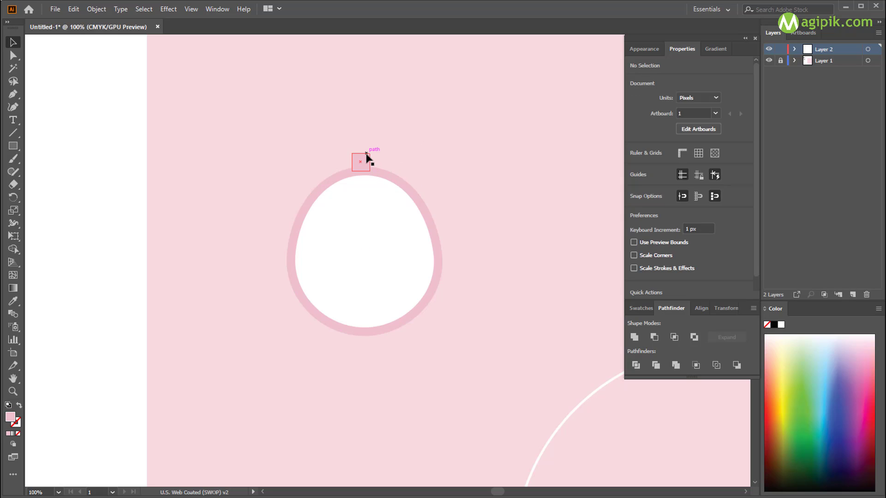
Step: Experiment with Bulge warp bend settings on the square, then cancel without applying
click(169, 10)
click(323, 197)
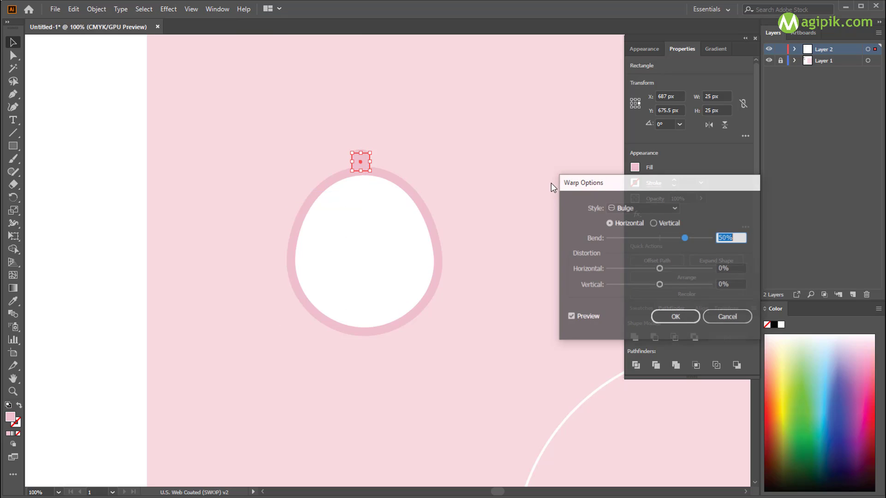
click(654, 223)
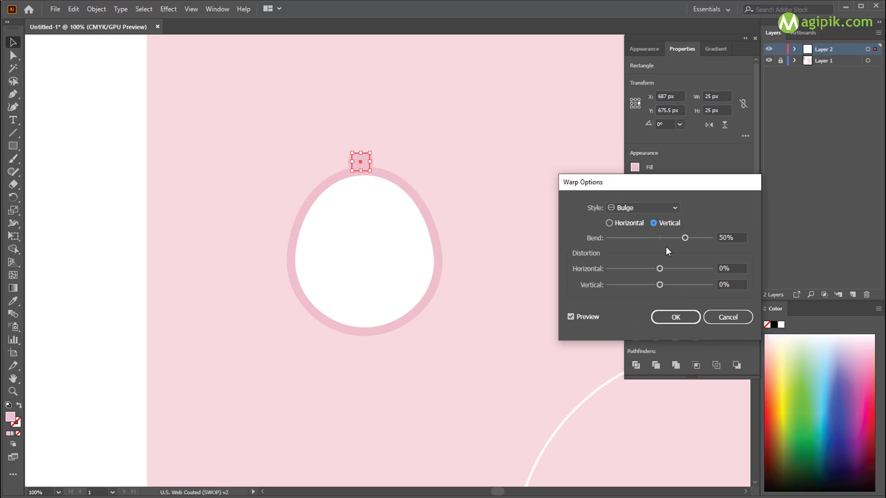
click(663, 208)
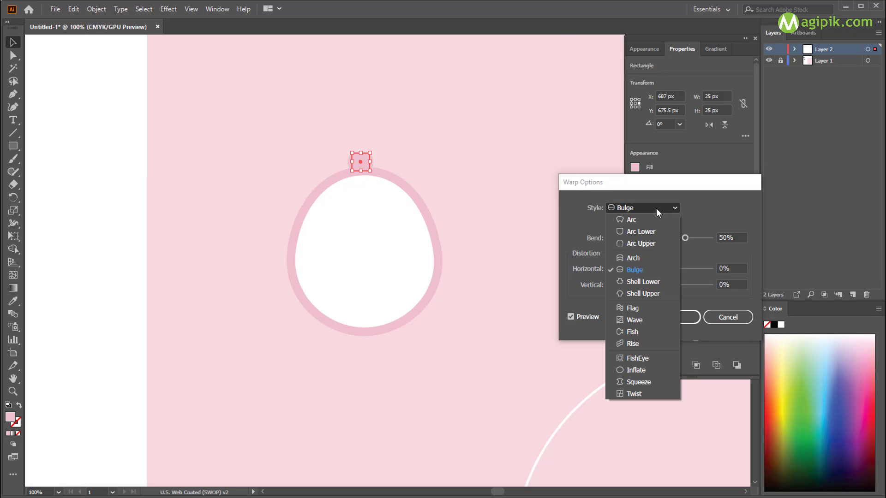
mouse_move(682, 239)
mouse_down()
mouse_move(668, 242)
mouse_move(647, 270)
mouse_move(661, 269)
mouse_up()
click(612, 224)
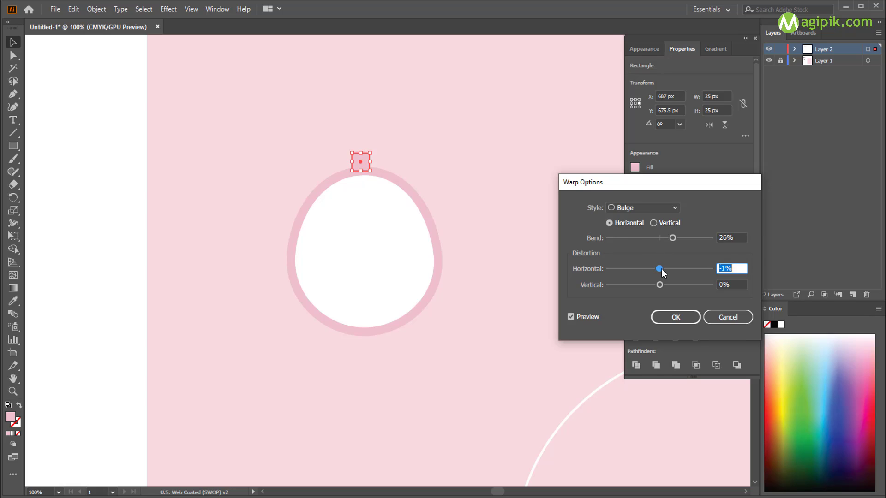
text(0)
drag(673, 238, 653, 239)
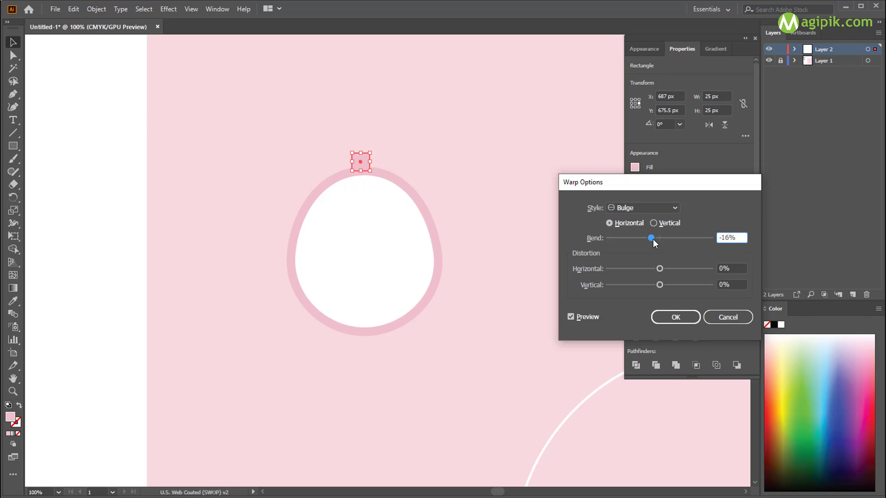
click(666, 209)
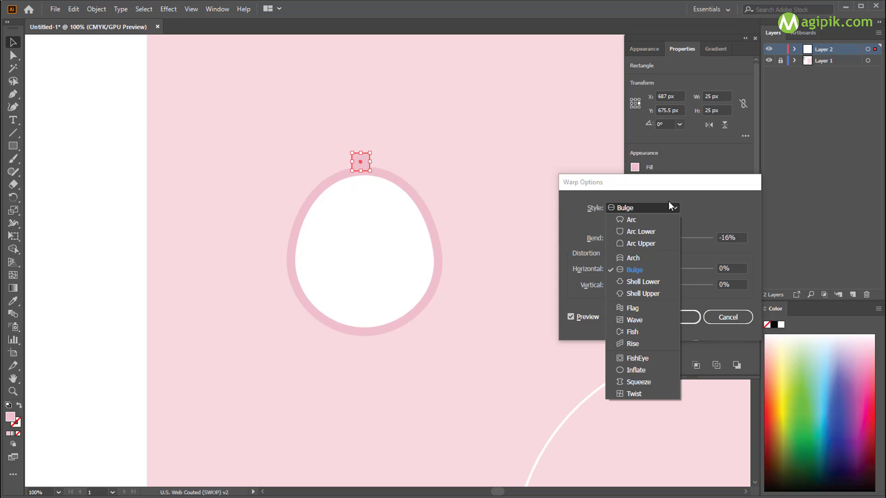
click(669, 201)
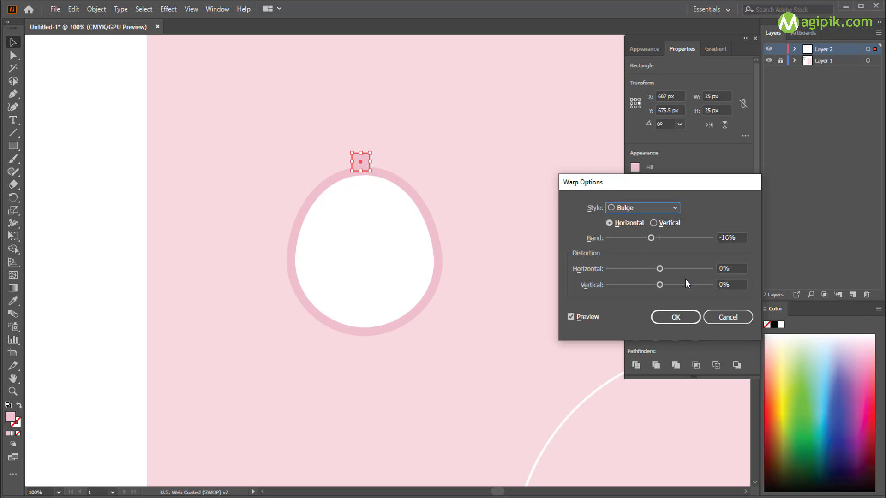
click(676, 318)
click(345, 166)
scroll(344, 168, up, 2)
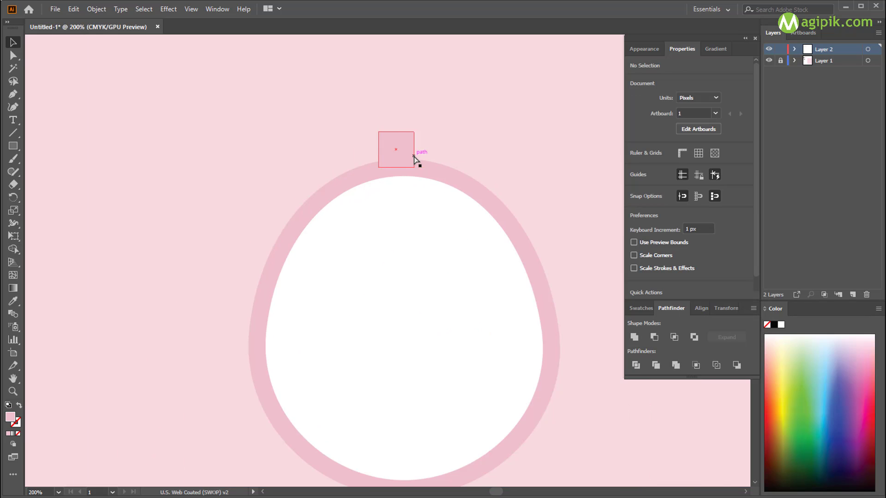
Step: Open Bulge warp for the small square and reset horizontal distortion to 0
click(413, 157)
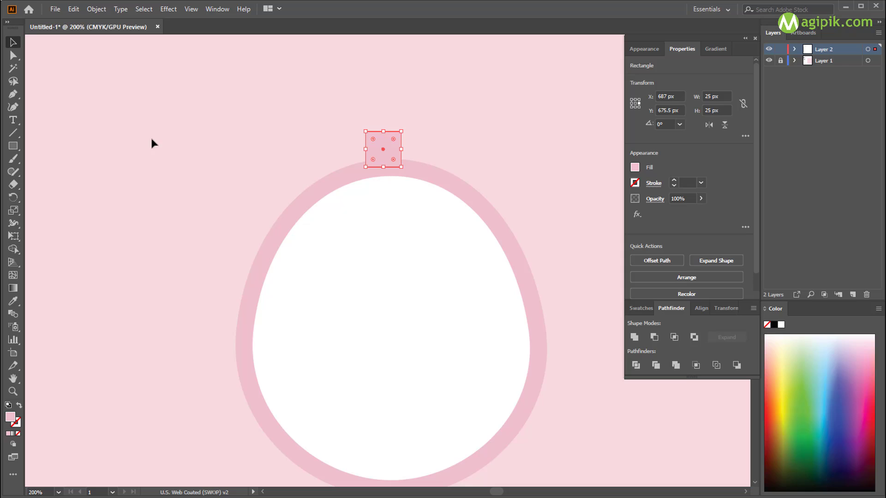
click(161, 9)
mouse_move(182, 148)
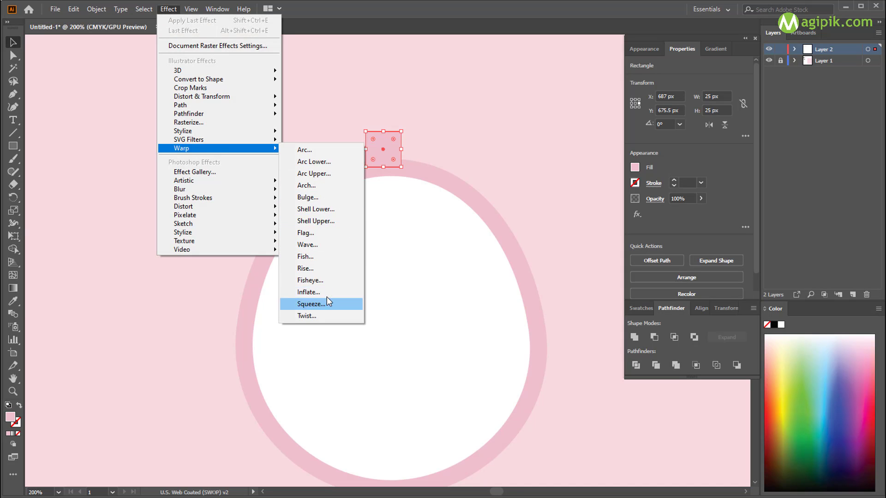
click(312, 196)
click(653, 224)
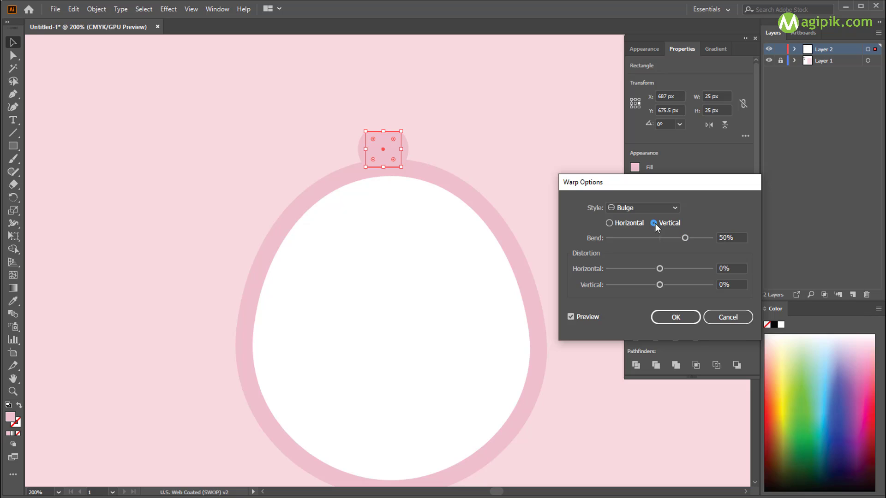
mouse_move(660, 285)
mouse_down()
mouse_move(691, 285)
mouse_move(647, 269)
mouse_move(704, 269)
mouse_move(660, 269)
mouse_move(655, 286)
mouse_move(674, 285)
mouse_up()
double_click(733, 268)
text(0)
Step: Apply a horizontal Bulge with 35% vertical distortion to taper the stem
click(608, 223)
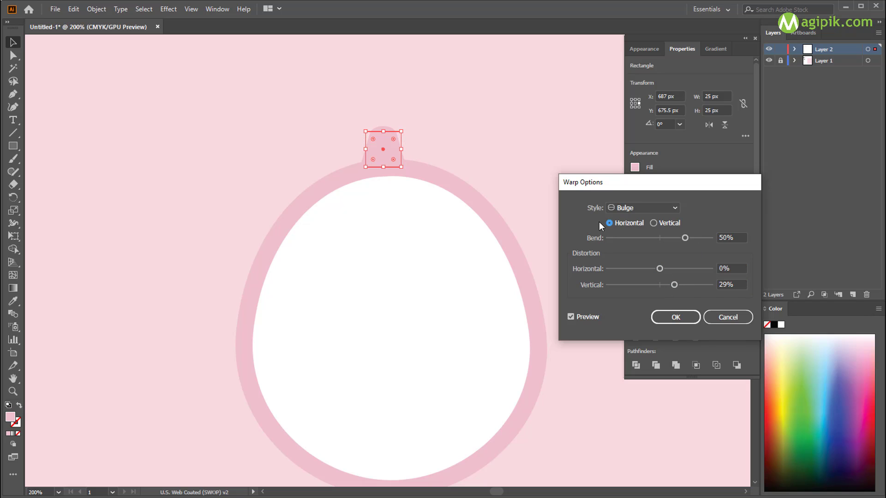
key(Tab)
key(Tab)
key(Tab)
text(0)
click(571, 317)
drag(660, 285, 679, 285)
click(676, 317)
Step: Centre the stem horizontally on the pink ring
click(397, 132)
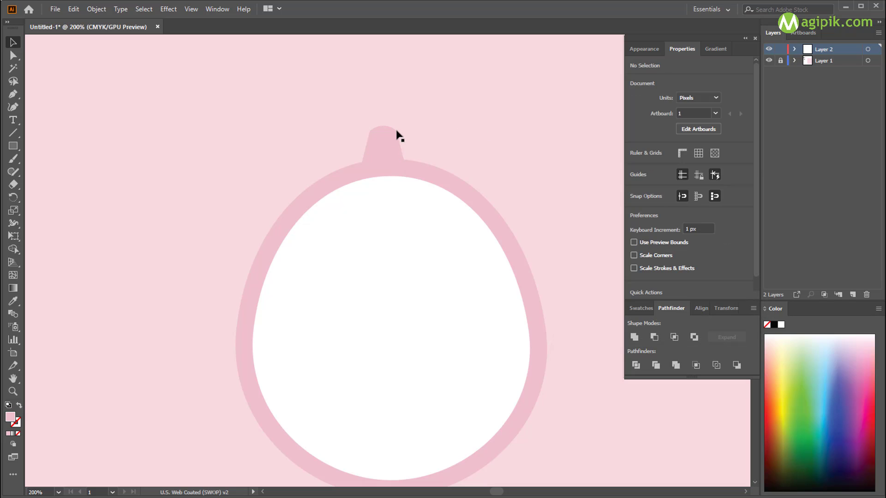
shift+click(439, 174)
click(672, 259)
click(443, 194)
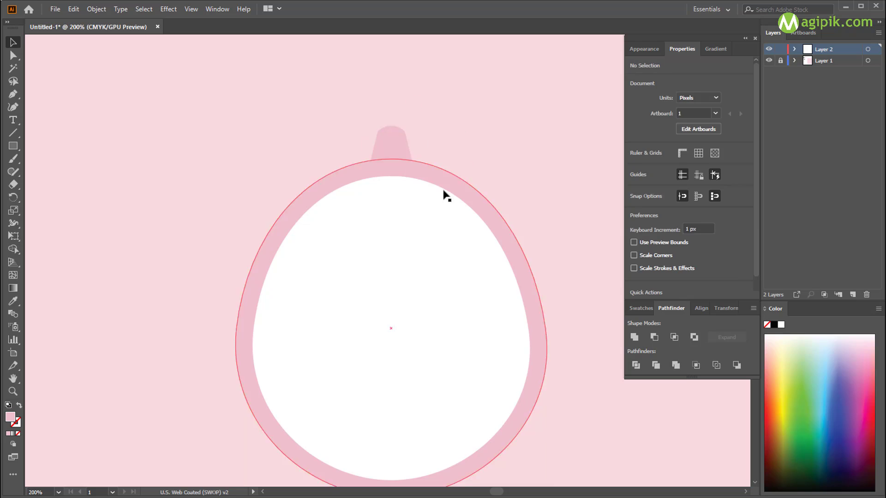
Step: Narrow the stem back to about 25 px wide and check its shape
click(400, 148)
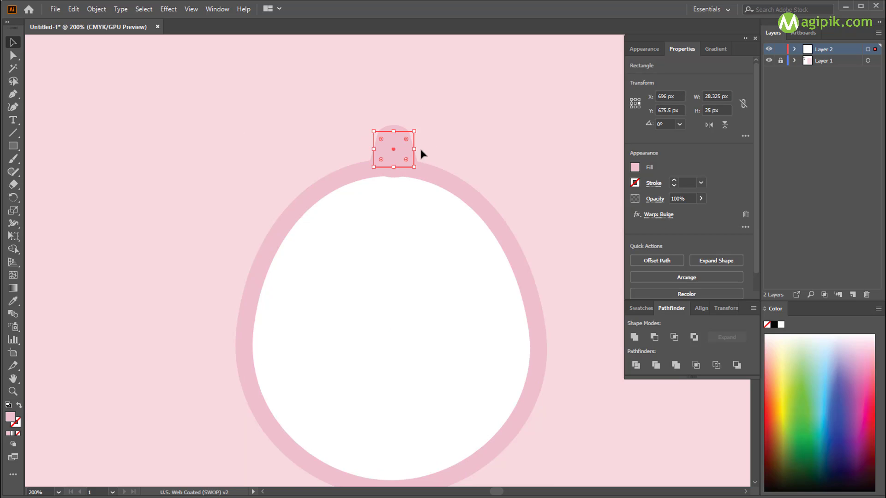
drag(414, 149, 395, 138)
click(438, 146)
click(399, 147)
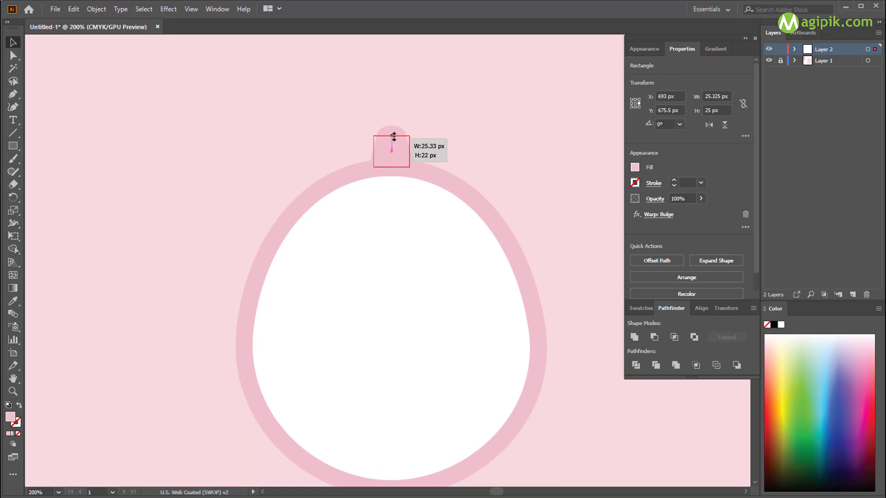
click(453, 142)
click(393, 148)
click(437, 160)
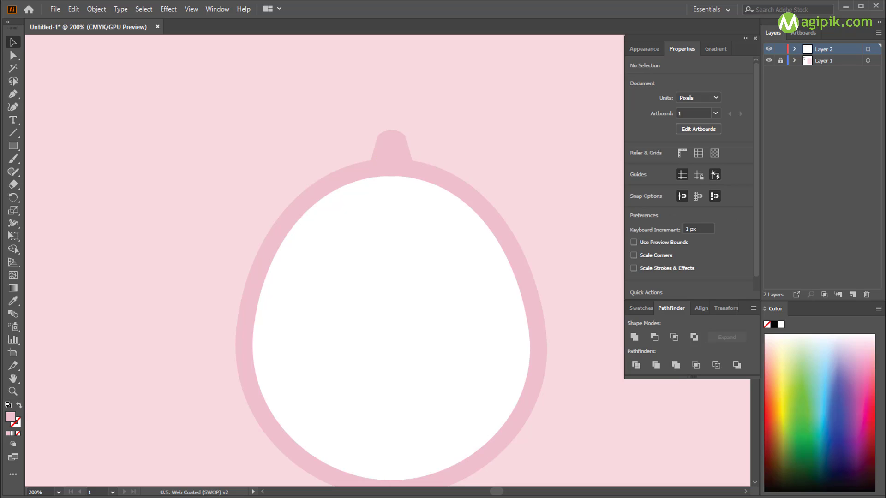
click(395, 152)
click(397, 461)
click(394, 151)
Step: Reopen the stem's Bulge warp, try horizontal distortion 0, then cancel the changes
click(645, 49)
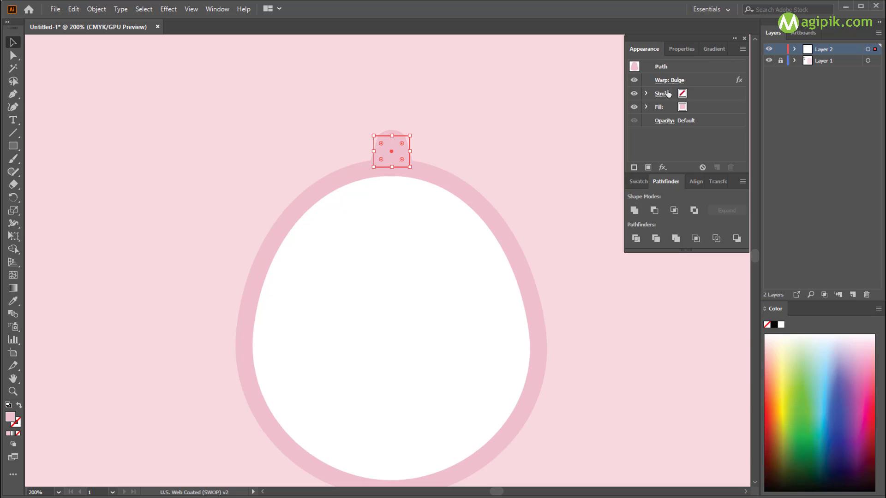
click(669, 80)
click(653, 211)
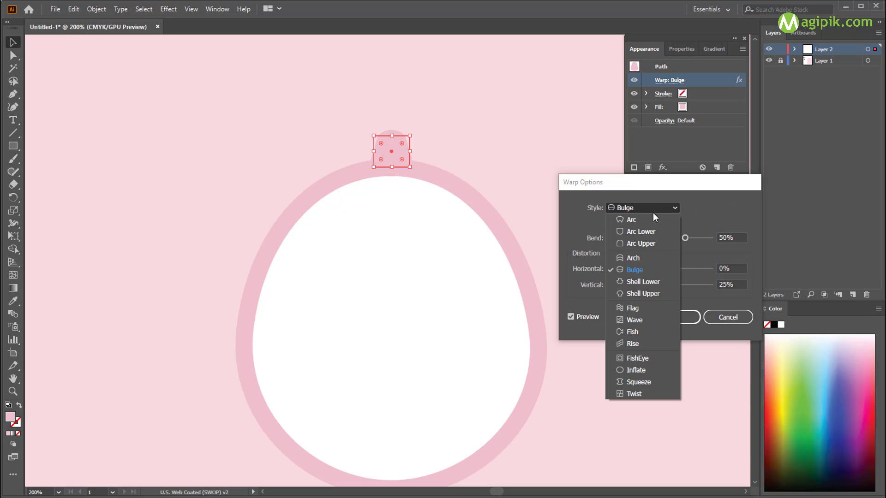
click(654, 211)
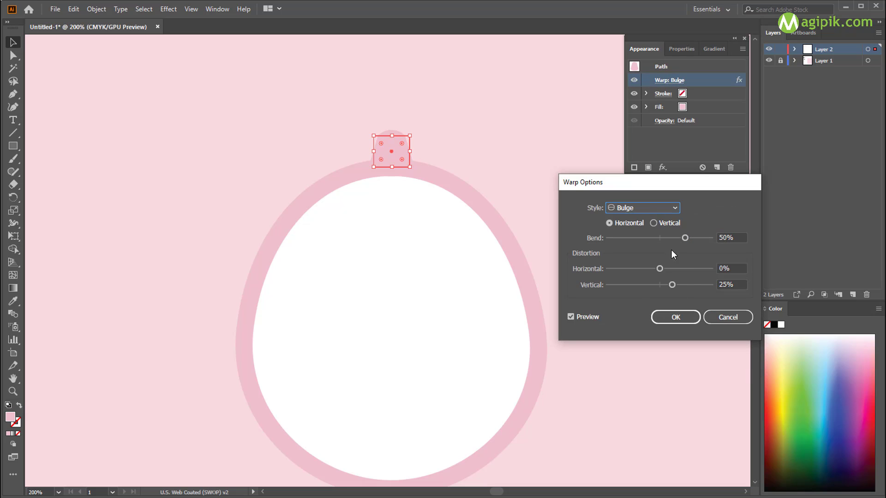
mouse_move(661, 273)
mouse_down()
mouse_move(644, 270)
mouse_move(697, 270)
mouse_move(694, 286)
mouse_move(660, 284)
mouse_up()
double_click(734, 268)
text(0)
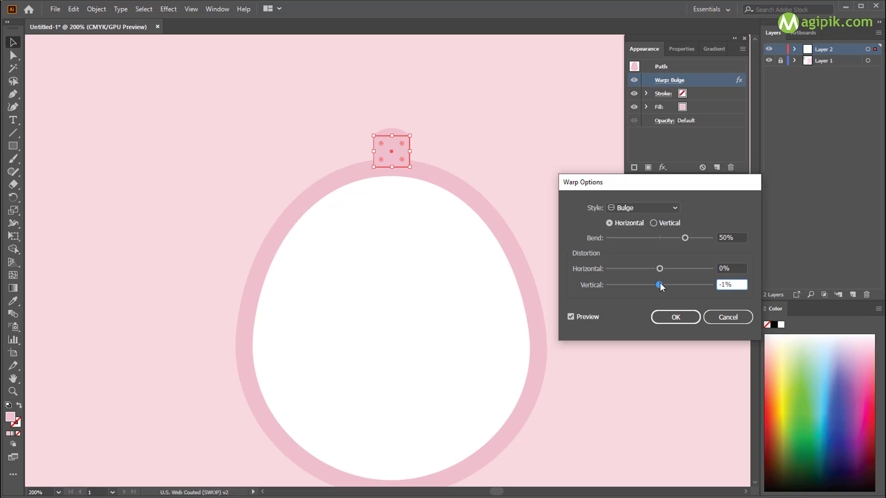
click(727, 317)
click(478, 128)
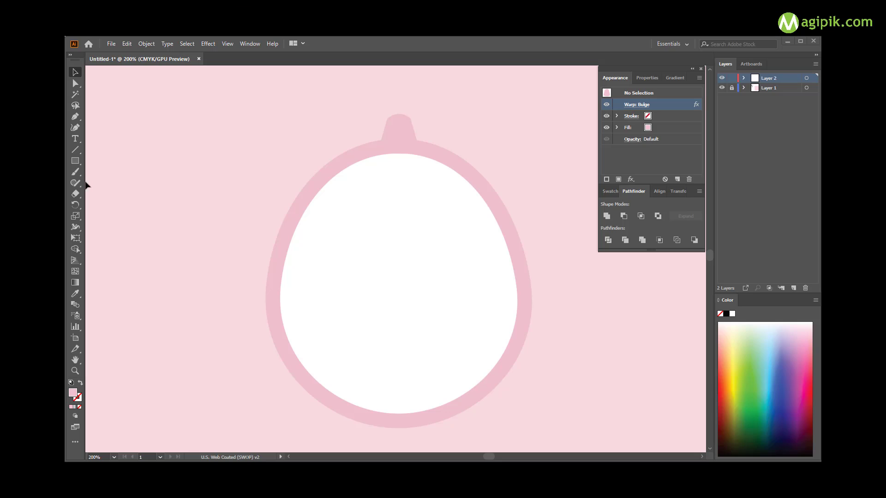
Step: Draw a small unwarped ellipse at the ring's upper left as an ear bump
drag(75, 161, 118, 181)
drag(284, 173, 305, 203)
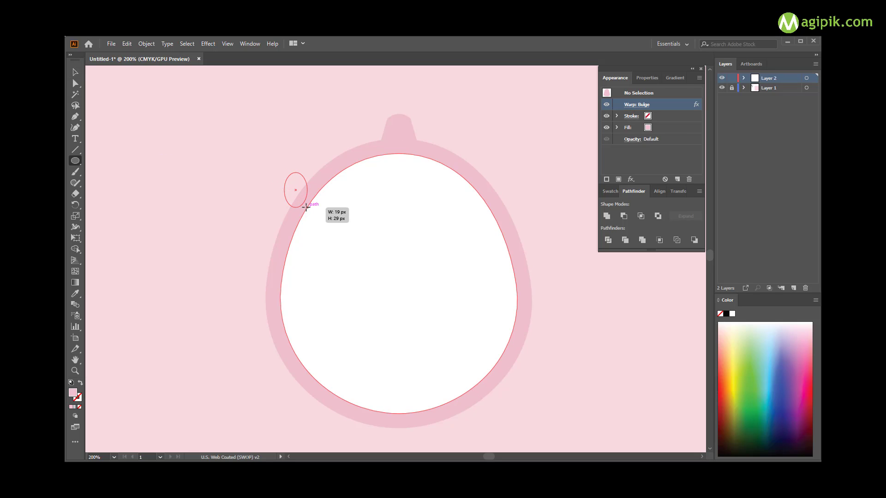
drag(284, 187, 280, 187)
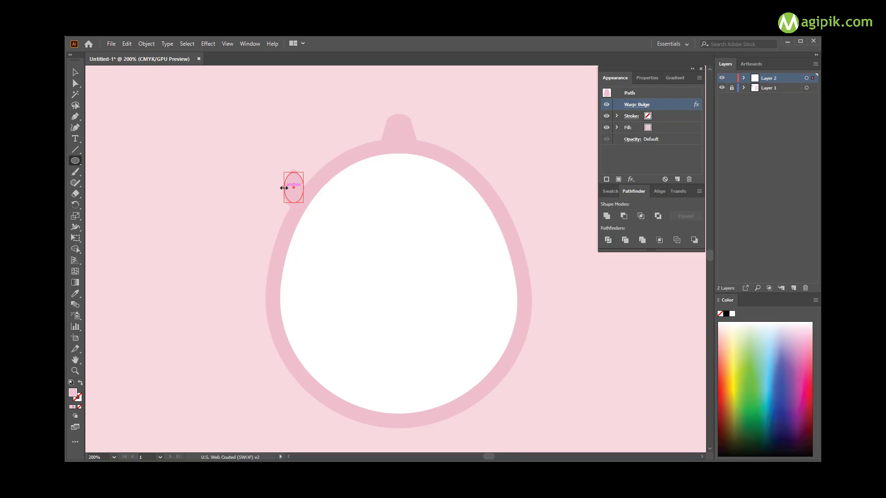
click(690, 181)
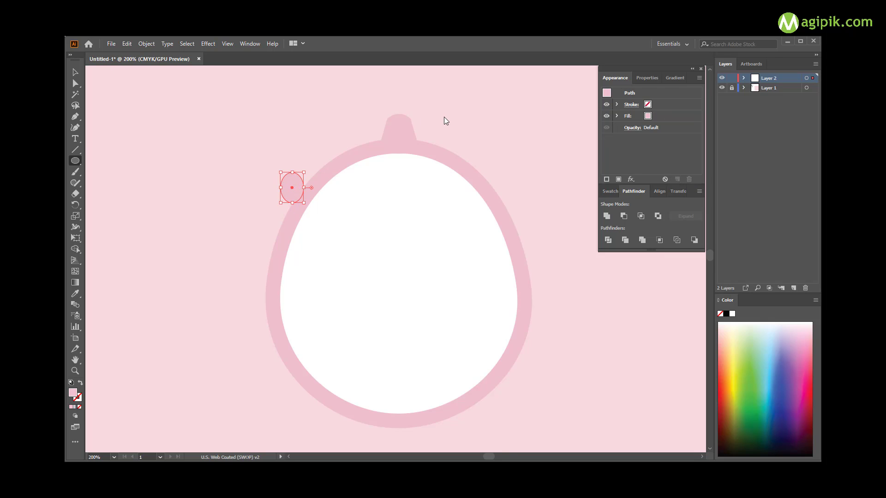
click(444, 118)
click(617, 310)
key(v)
click(134, 128)
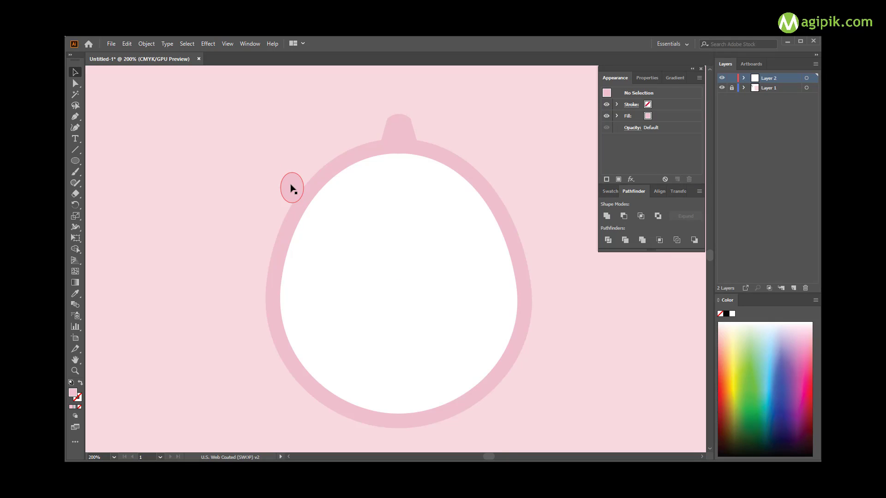
Step: Duplicate the ear bump to the upper right, then copy both down as side bumps
drag(296, 188, 503, 189)
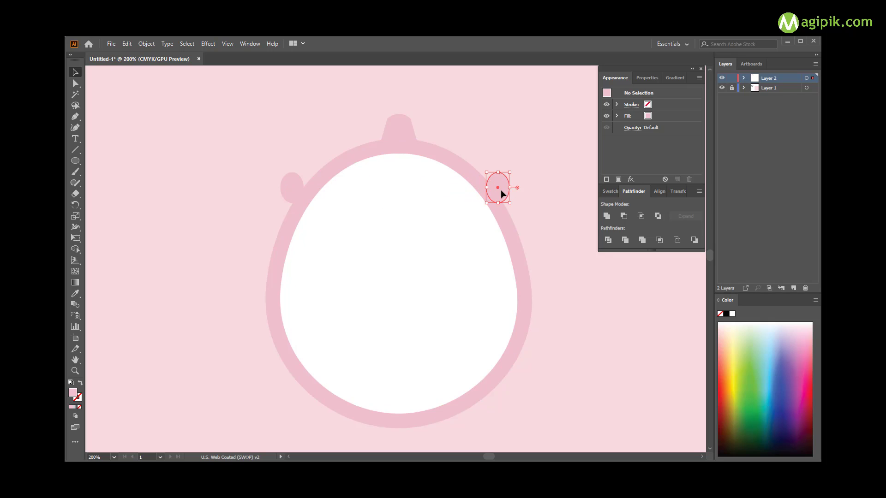
shift+click(300, 191)
mouse_move(300, 192)
mouse_down()
mouse_move(266, 260)
mouse_move(291, 298)
mouse_up()
click(562, 289)
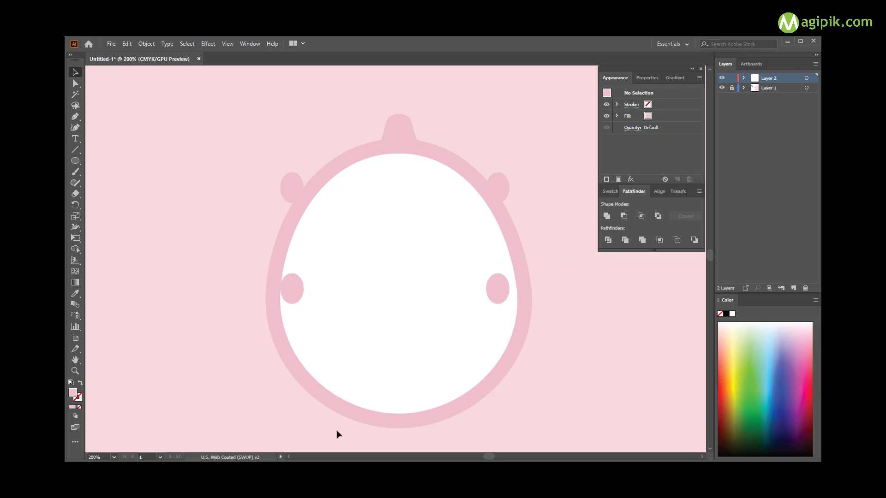
Step: Delete both cheek bumps and the right ear bump, keeping only the left ear
scroll(399, 356, down, 2)
drag(288, 242, 286, 326)
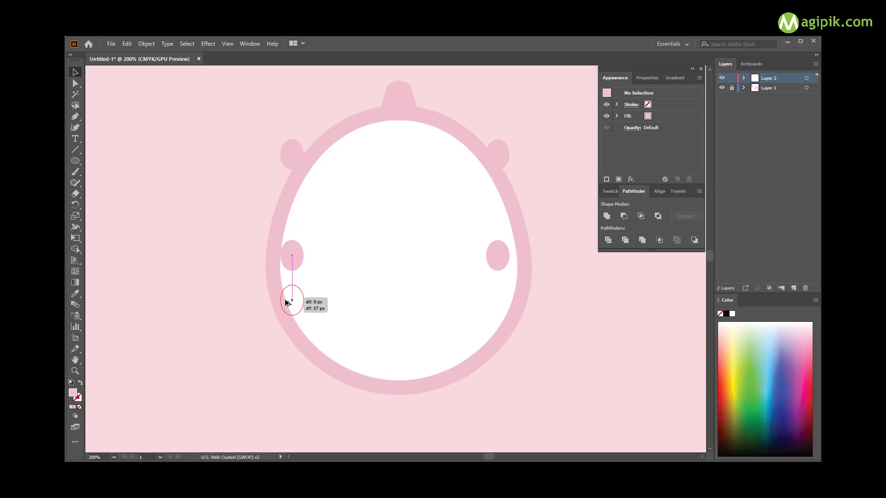
click(318, 190)
click(257, 180)
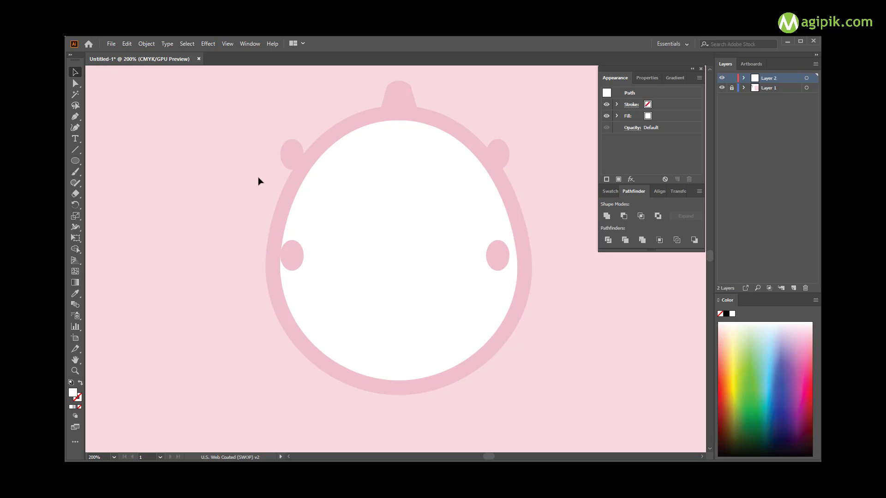
click(292, 154)
click(291, 255)
shift+click(478, 267)
key(Delete)
click(497, 257)
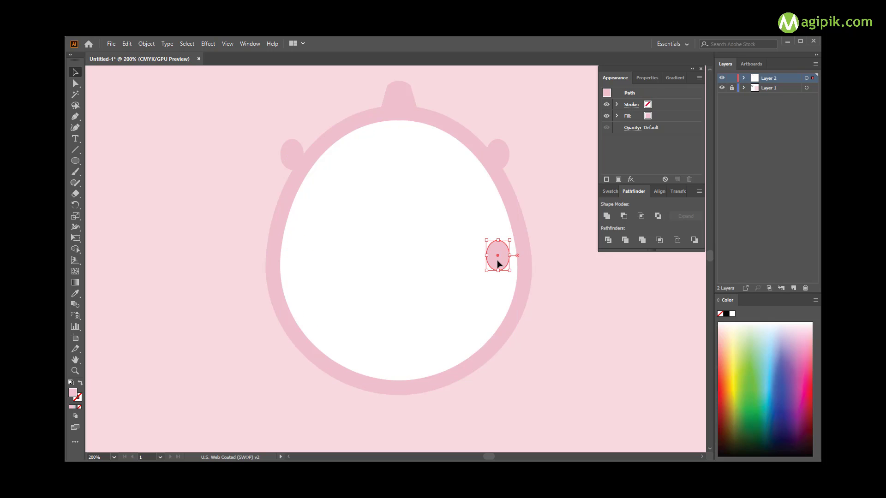
key(Delete)
click(502, 153)
key(Delete)
Step: Rotate the left ear and copy it twice down the ring's left side, tilting each copy
click(296, 159)
mouse_move(307, 138)
mouse_down()
mouse_move(259, 257)
mouse_move(286, 232)
mouse_up()
click(263, 145)
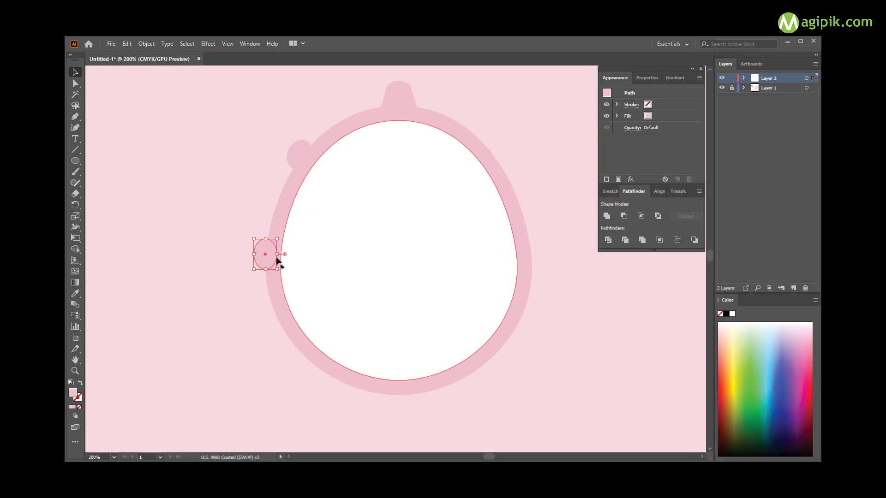
click(221, 268)
mouse_move(259, 264)
mouse_down()
mouse_move(280, 344)
mouse_move(287, 300)
mouse_up()
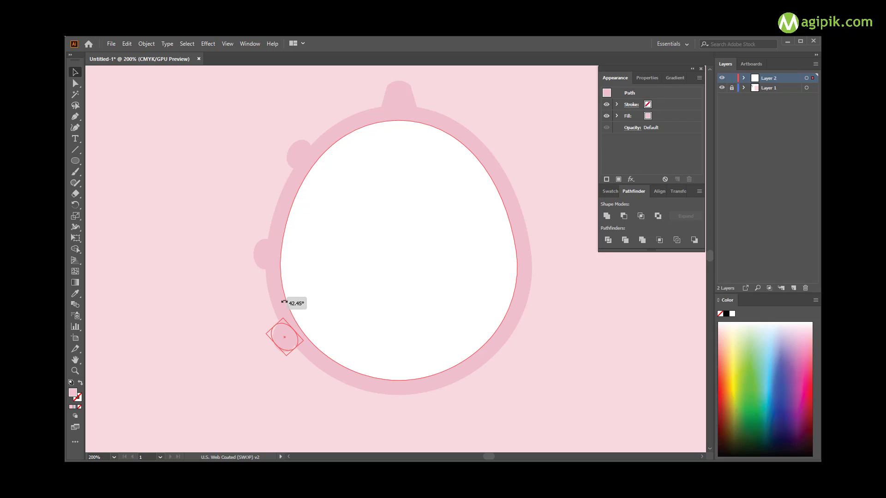
click(312, 306)
click(285, 344)
drag(264, 256, 263, 248)
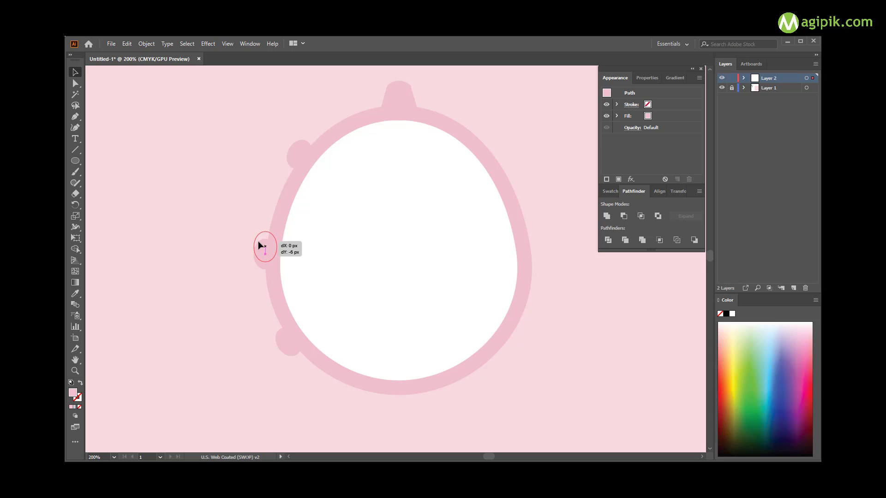
Step: Shrink the three left bumps together and move the middle and bottom ones up
click(398, 191)
click(300, 155)
shift+click(267, 245)
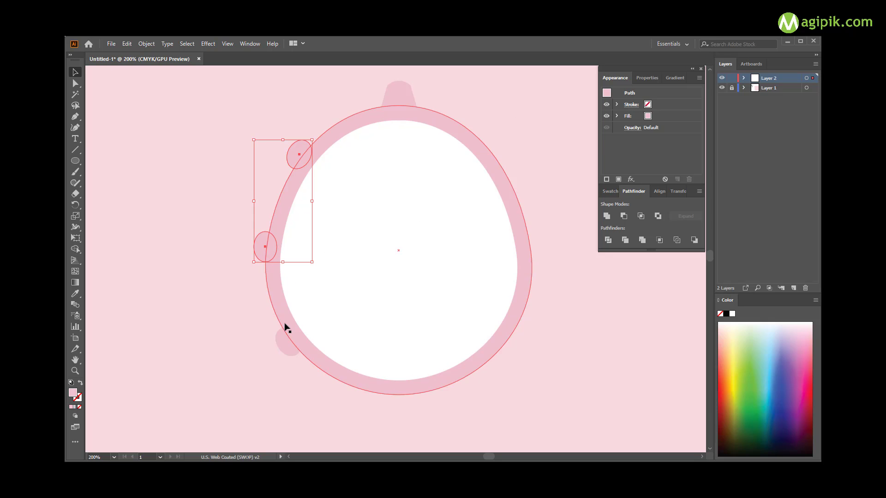
shift+click(288, 341)
drag(310, 358, 329, 380)
click(337, 301)
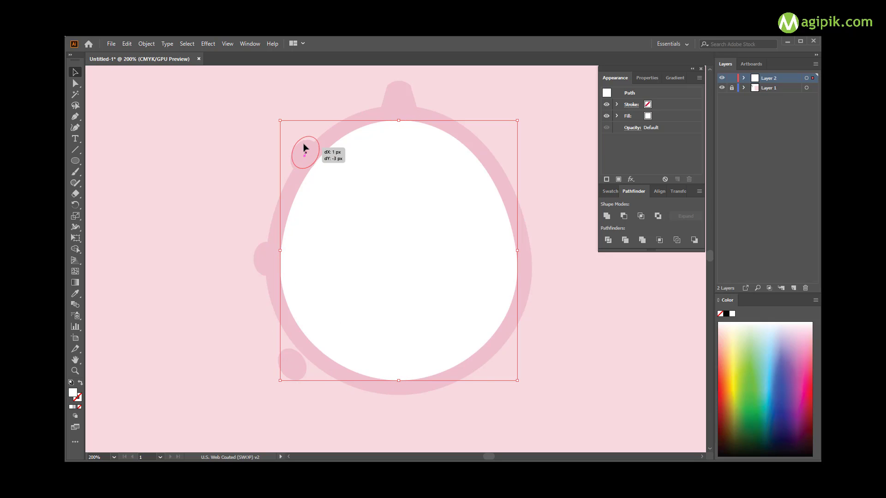
click(298, 146)
drag(266, 257, 264, 247)
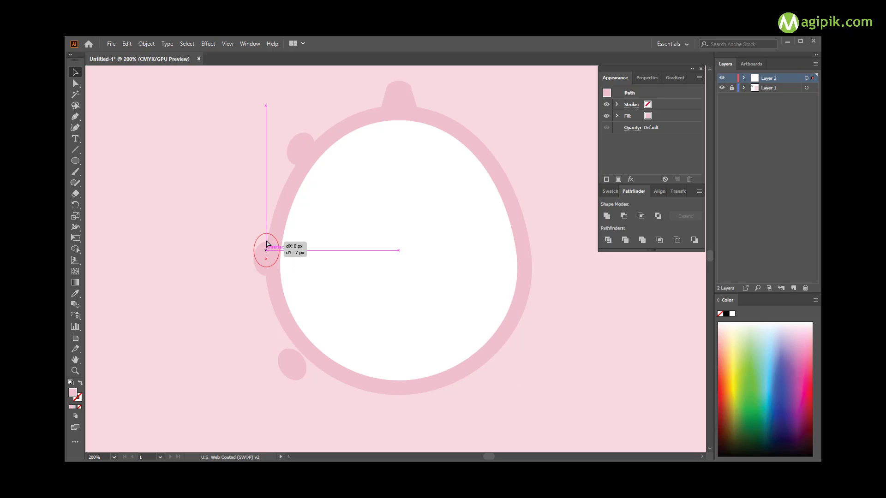
drag(292, 369, 292, 356)
click(435, 347)
Step: Tilt the top-left and bottom-left bumps to follow the ring's curve
click(302, 148)
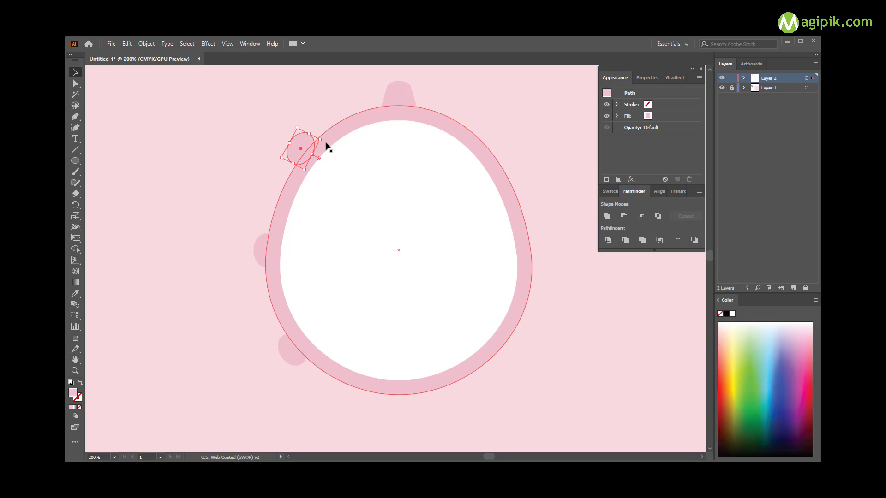
drag(323, 139, 327, 144)
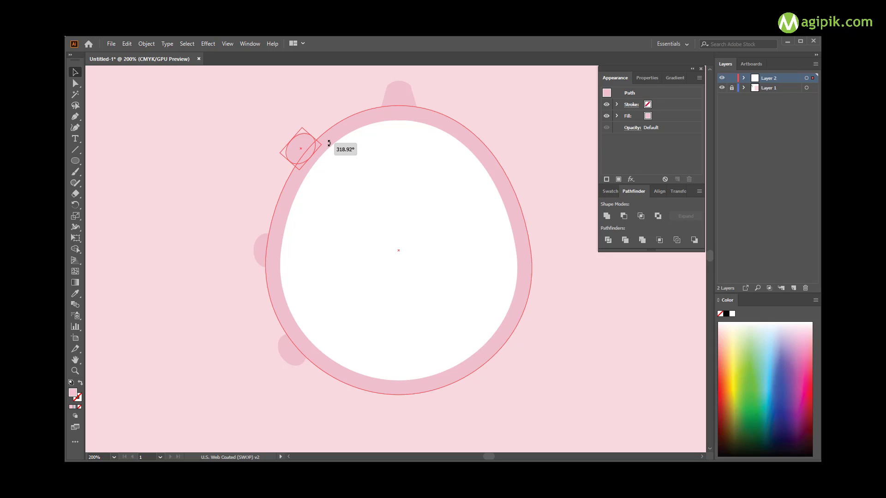
click(291, 137)
click(295, 356)
mouse_move(316, 358)
mouse_down()
mouse_move(332, 362)
mouse_move(303, 356)
mouse_up()
click(227, 328)
click(296, 356)
Step: Bring the white face ellipse in front of the bumps and reselect the three left bumps
click(314, 323)
key(ctrl+shift+bracketright)
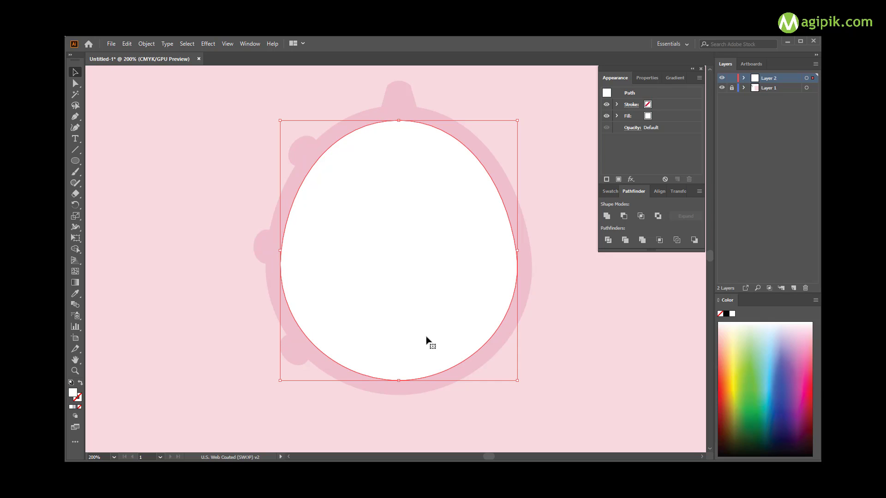
click(302, 150)
shift+click(260, 242)
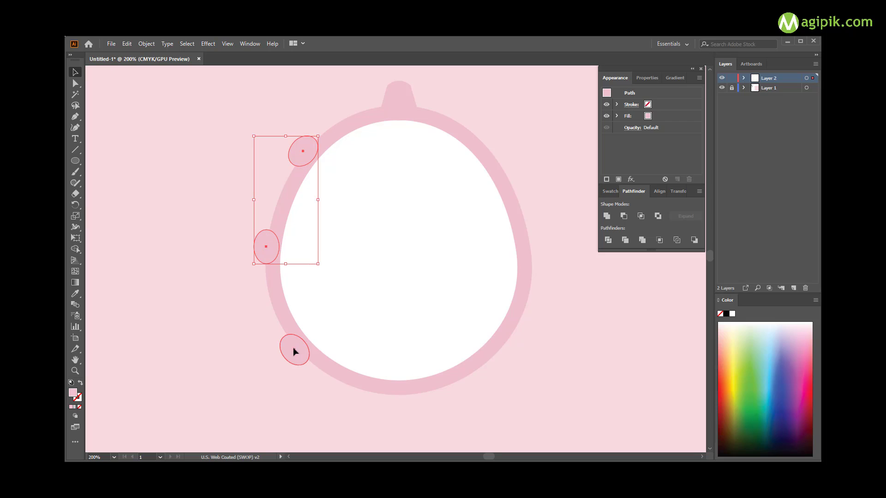
shift+click(294, 350)
drag(88, 211, 118, 216)
Step: Make vertically reflected copies of the three bumps and move them to the ring's right side
key(Return)
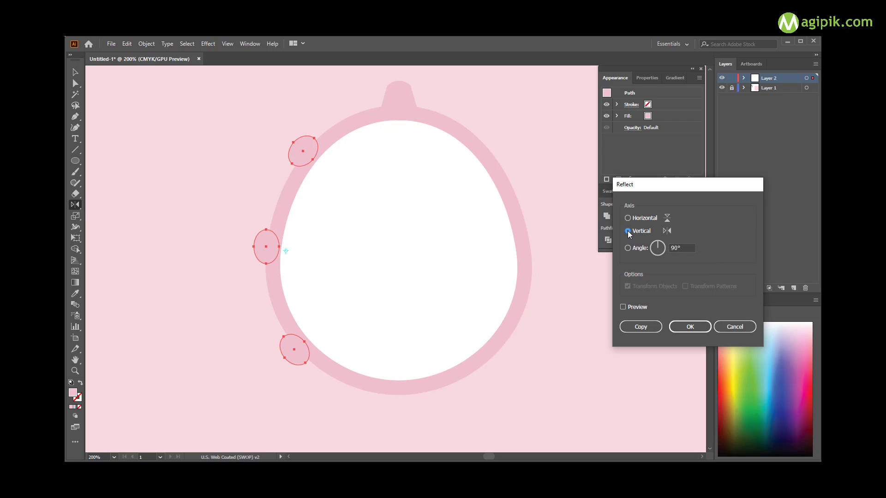
click(623, 307)
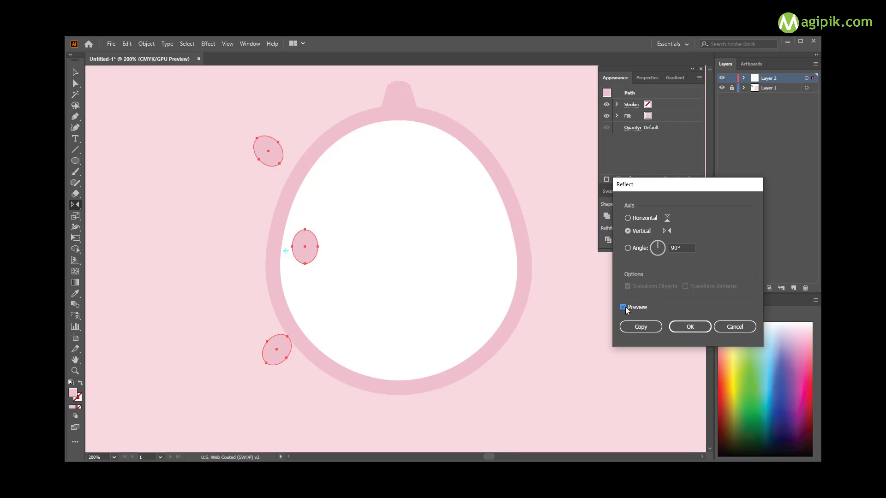
click(641, 327)
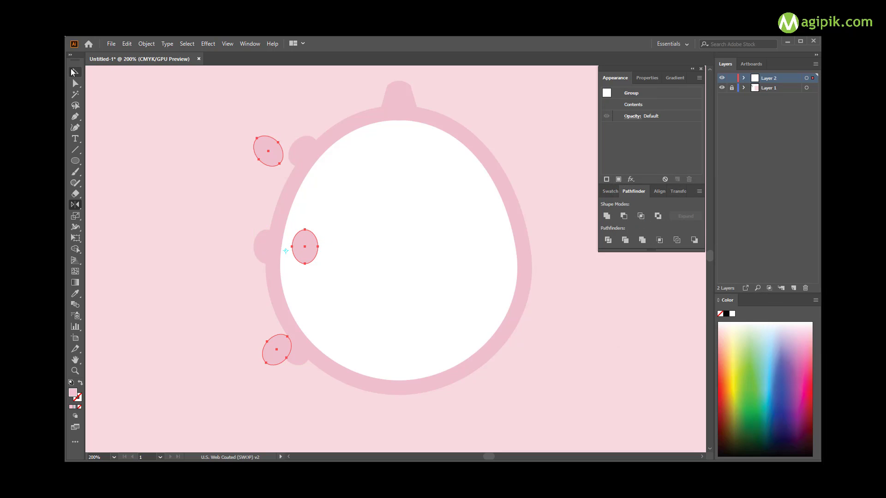
key(v)
drag(304, 247, 539, 255)
Step: Add a bump copy at the ring's bottom centre, turned 45°
click(591, 299)
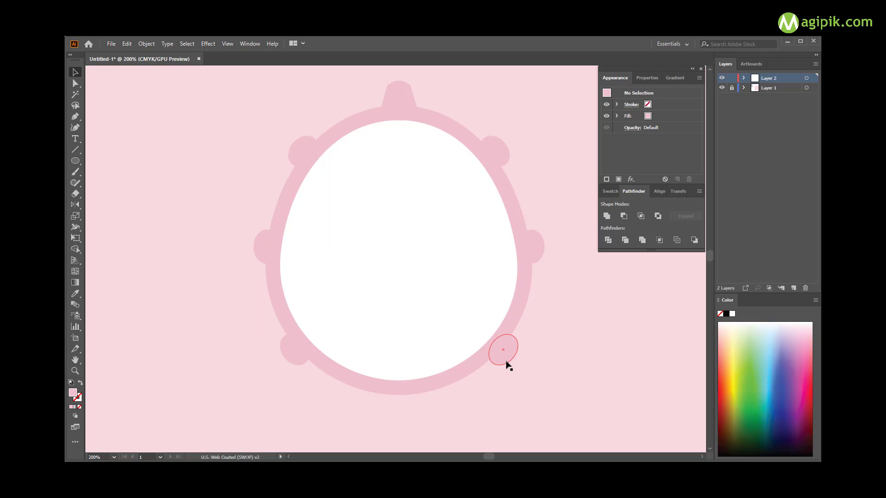
mouse_move(298, 353)
mouse_down()
mouse_move(387, 399)
mouse_move(413, 399)
mouse_move(397, 402)
mouse_up()
click(490, 426)
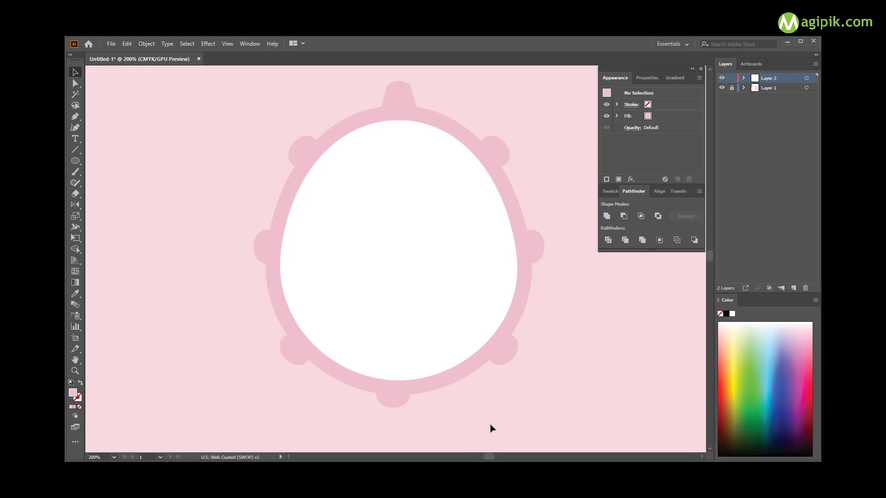
Step: Expand the top nub's appearance to make its Bulge warp permanent
scroll(497, 408, down, 1)
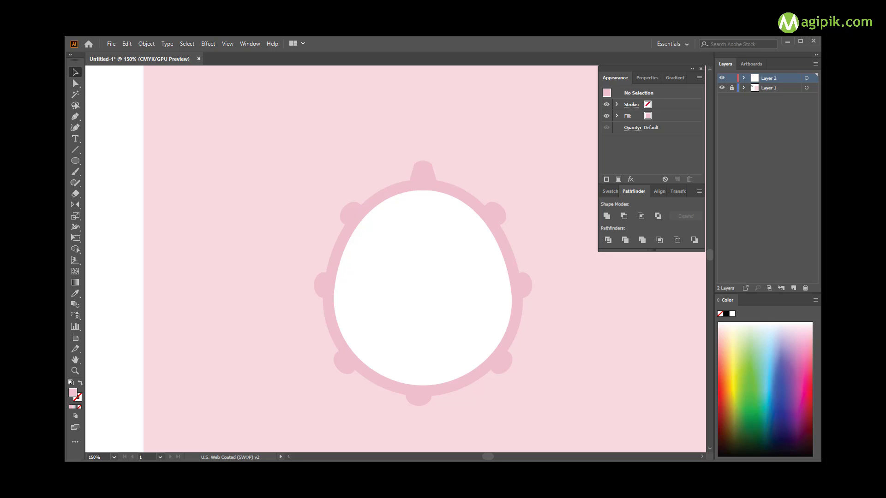
click(422, 173)
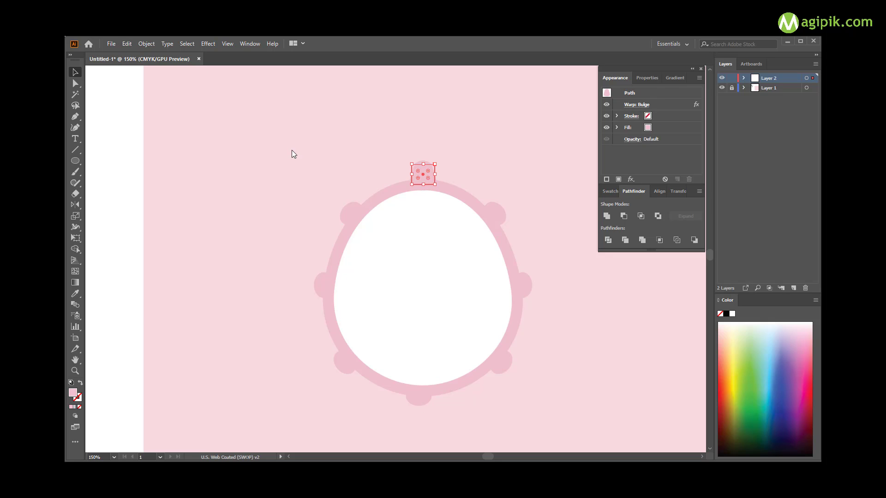
click(146, 43)
click(198, 162)
click(292, 195)
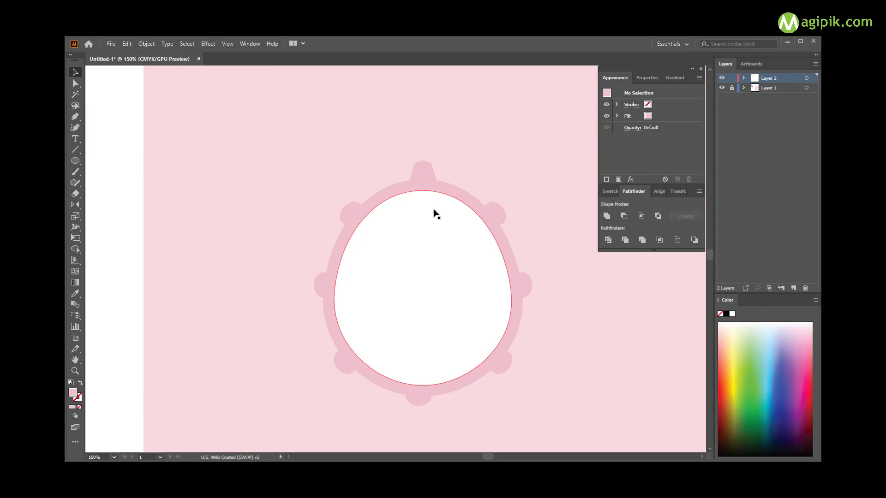
Step: Unite the ring, nub and bumps with Pathfinder and send the result behind the face
drag(303, 142, 531, 411)
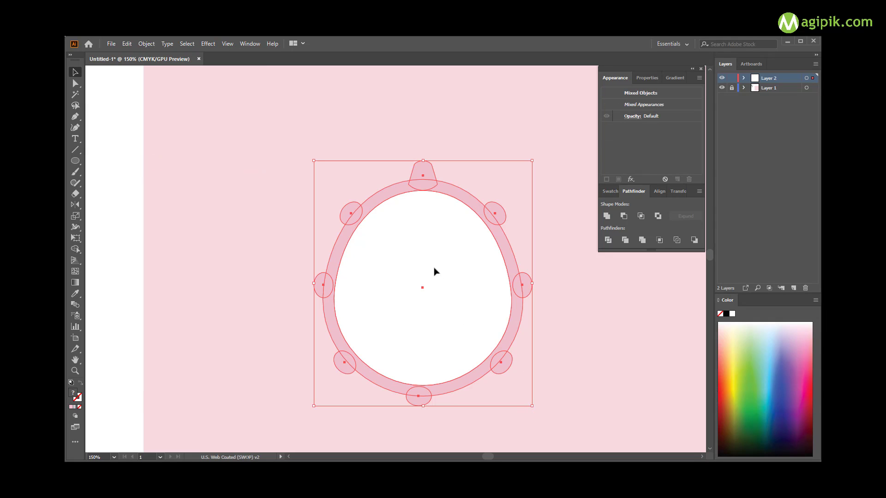
click(644, 77)
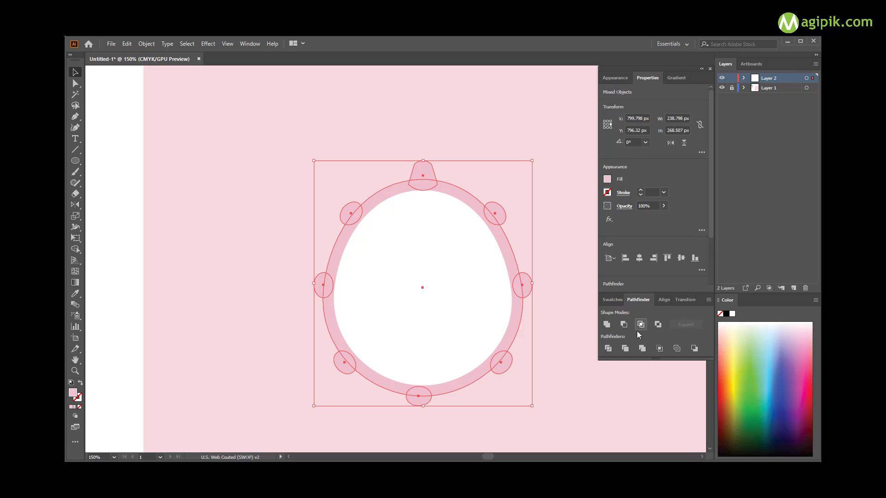
click(607, 324)
right_click(469, 247)
mouse_move(494, 400)
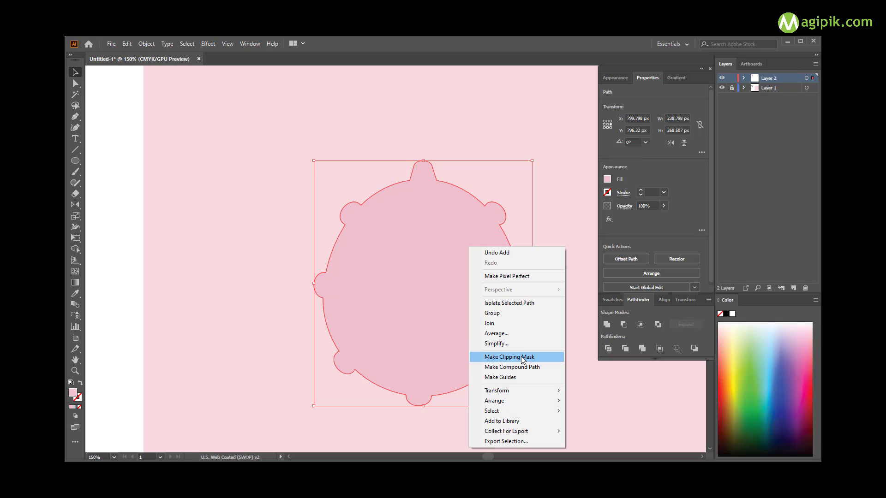
click(602, 432)
click(463, 172)
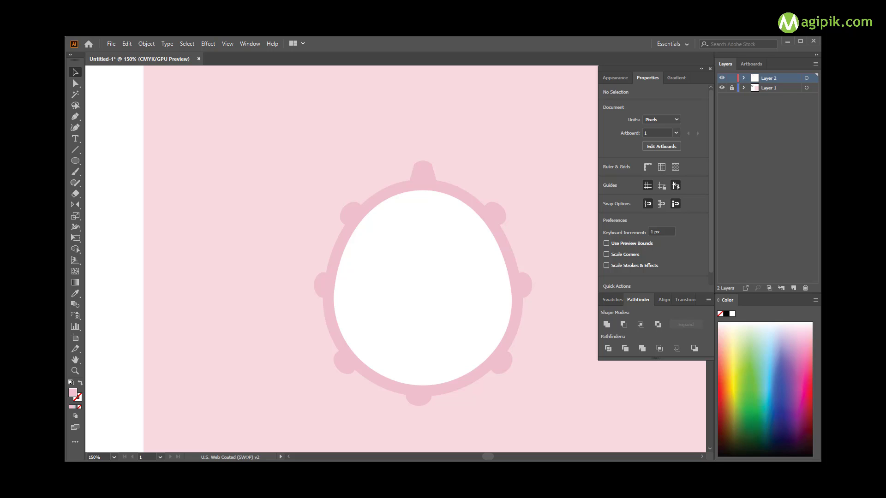
click(208, 43)
mouse_move(237, 118)
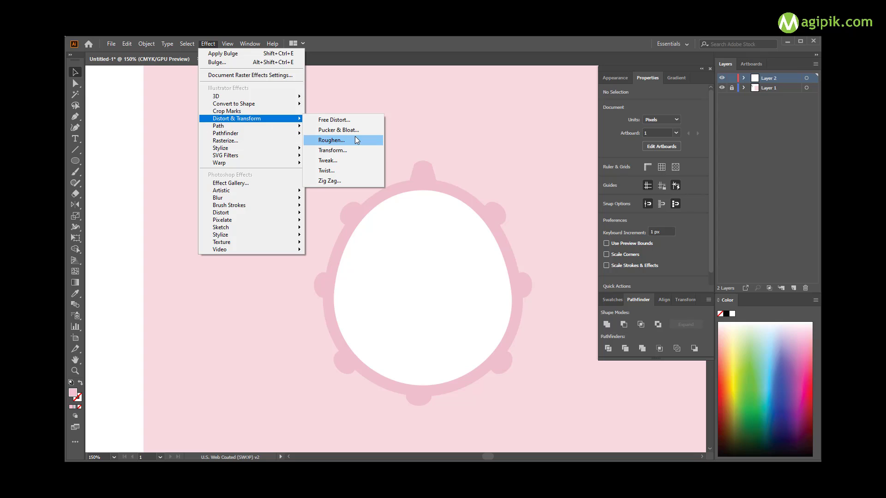
click(357, 140)
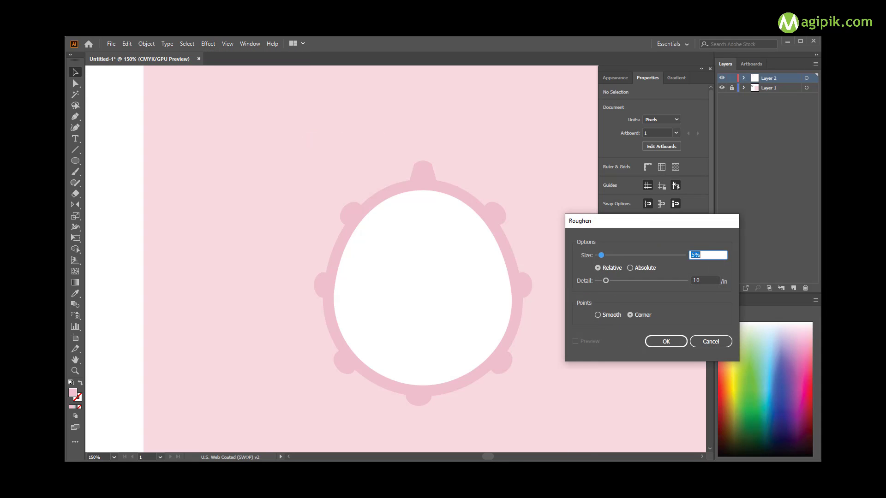
click(706, 343)
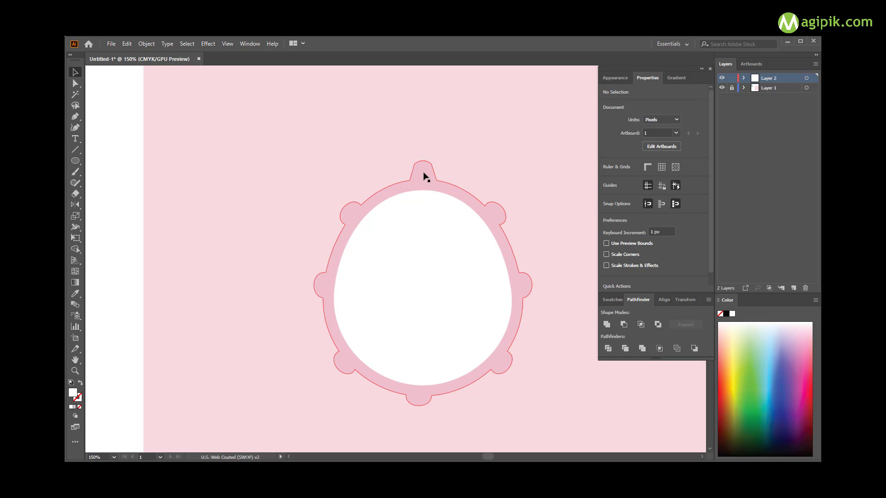
click(206, 44)
click(347, 142)
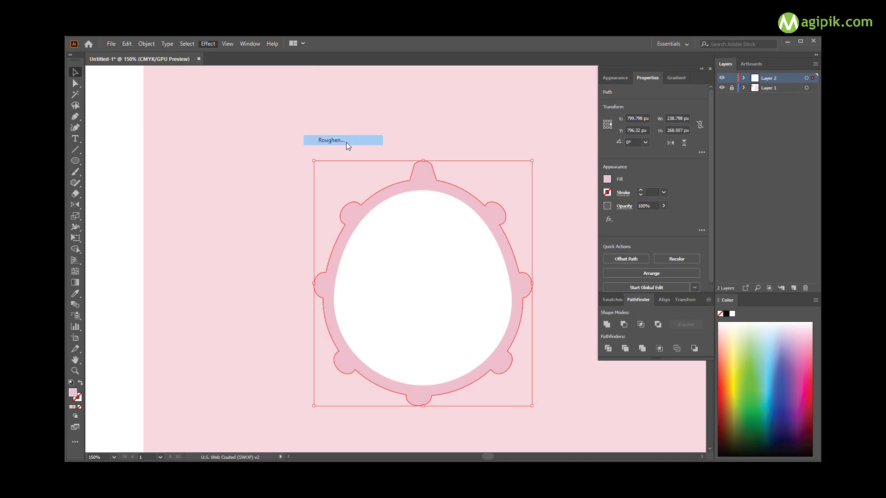
click(598, 315)
click(576, 342)
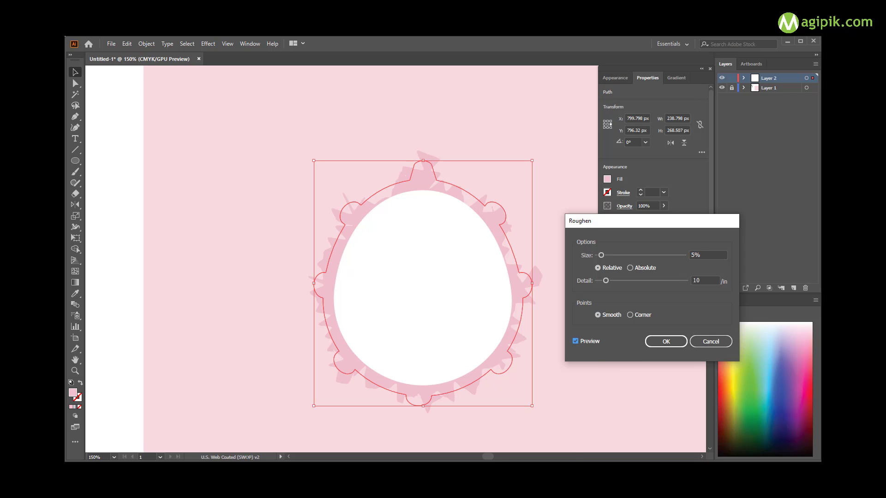
double_click(709, 255)
text(0.4)
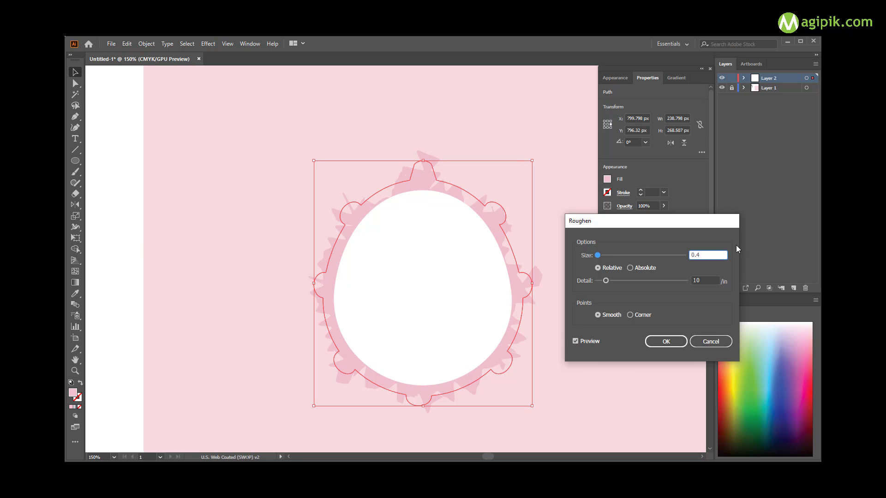
double_click(713, 280)
text(50)
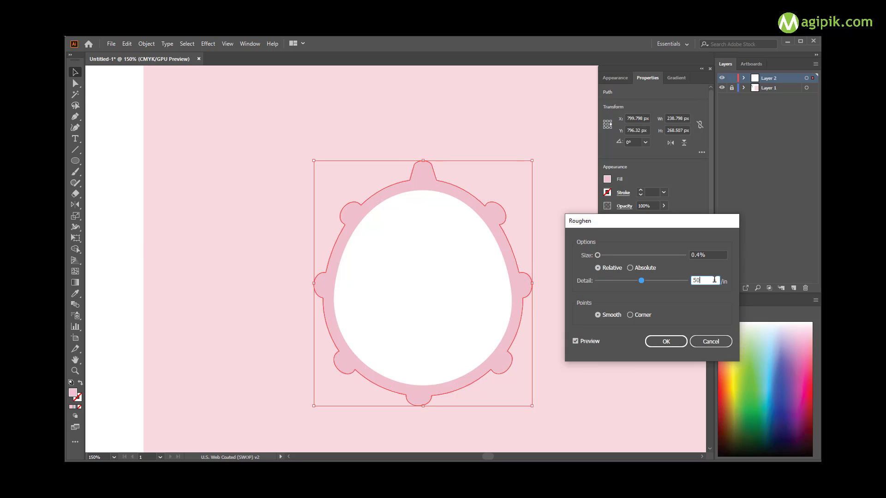
click(577, 341)
click(666, 342)
click(483, 119)
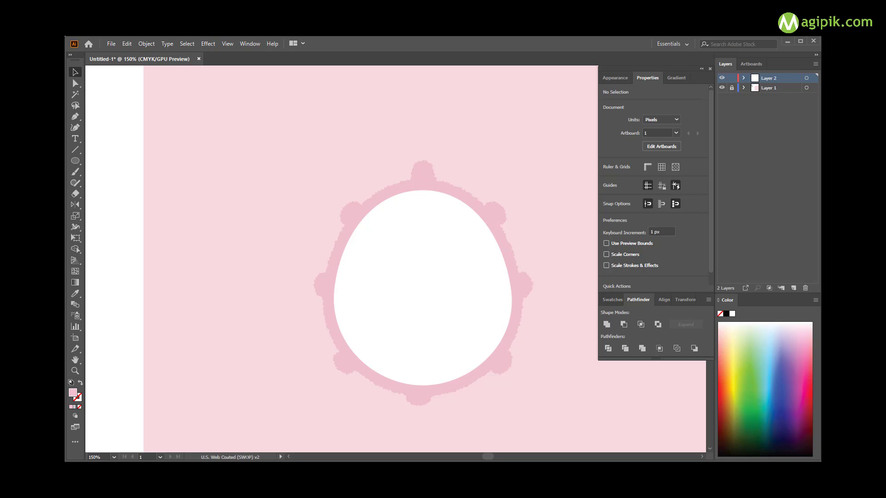
click(434, 300)
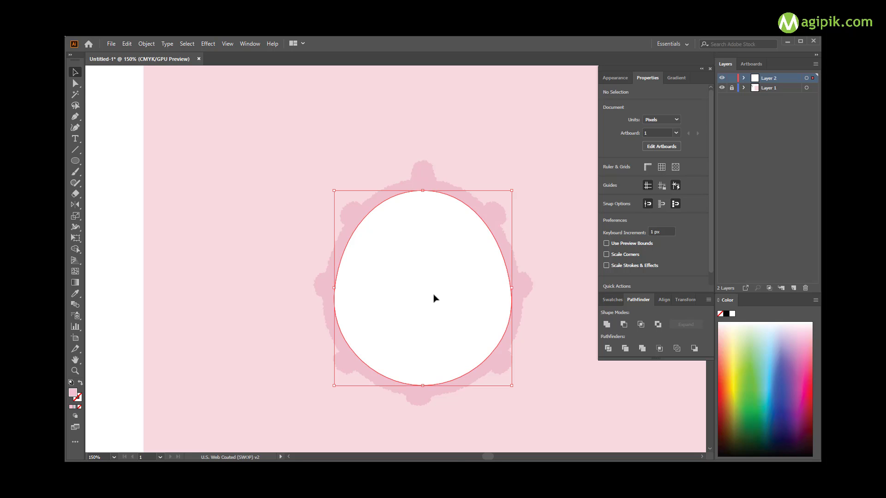
click(577, 370)
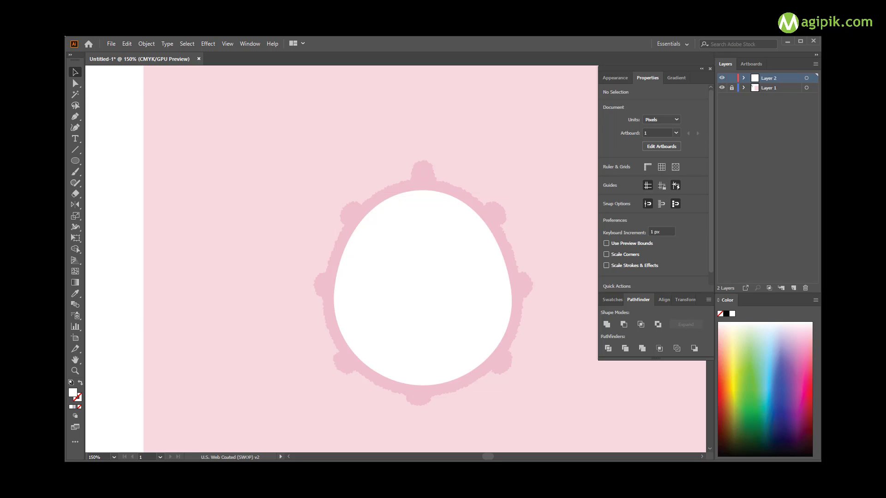
Step: Select all eight bump ellipses around the pink ring
key(ctrl+a)
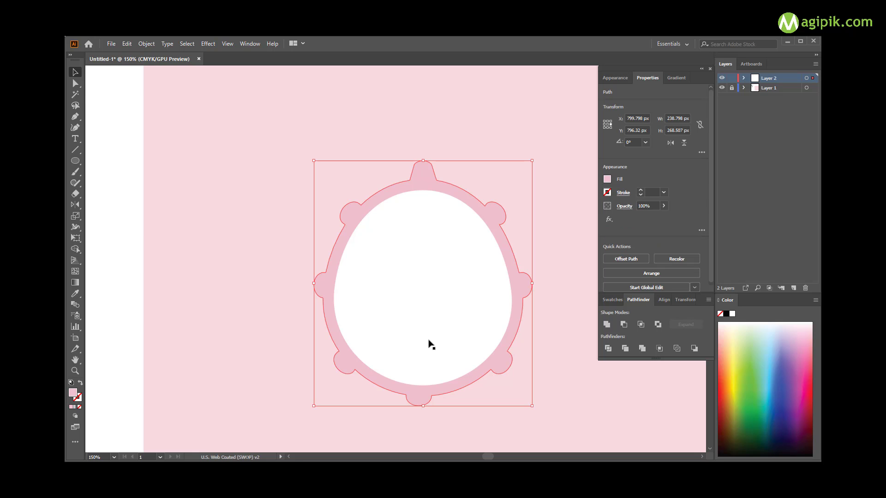
click(453, 119)
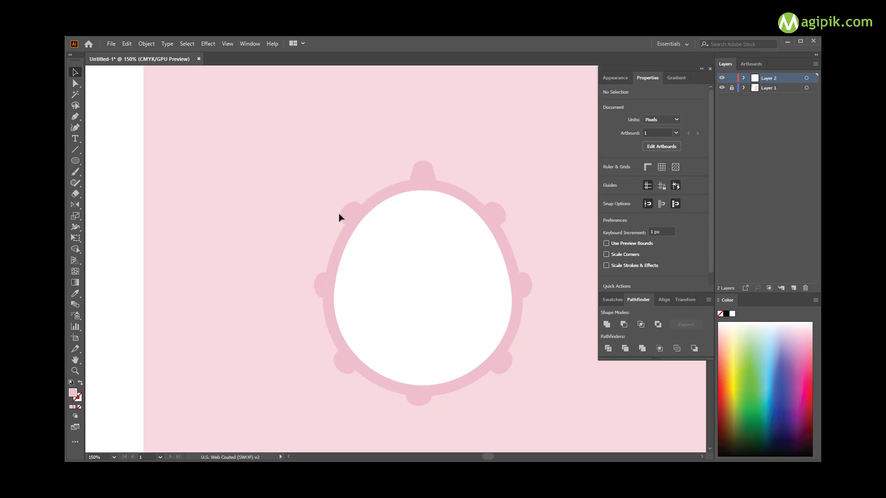
click(350, 213)
shift+click(324, 285)
shift+click(344, 362)
shift+click(419, 396)
shift+click(501, 362)
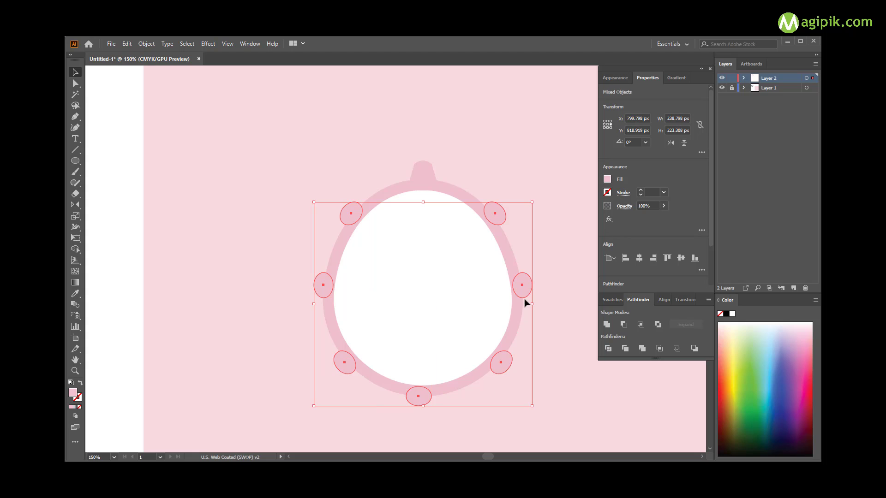
shift+click(522, 285)
shift+click(494, 213)
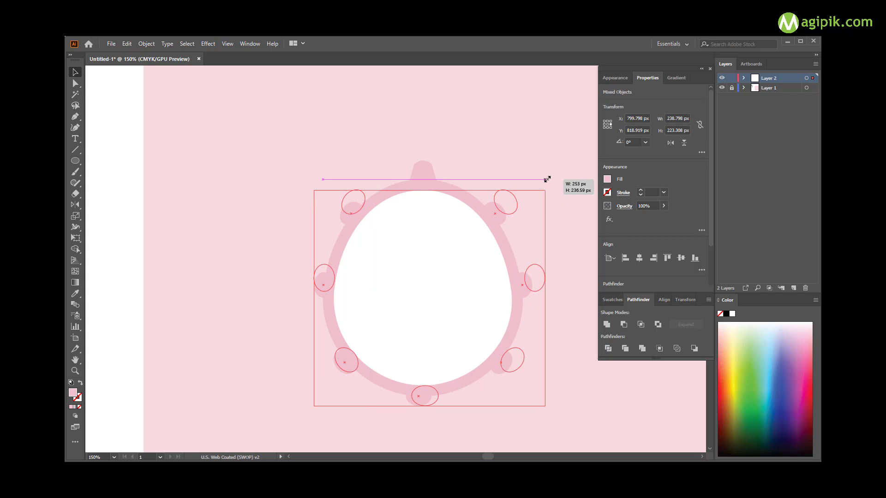
Step: Enlarge the eight ellipses and move them down onto the ring, placing the bottom ones
drag(532, 202, 573, 165)
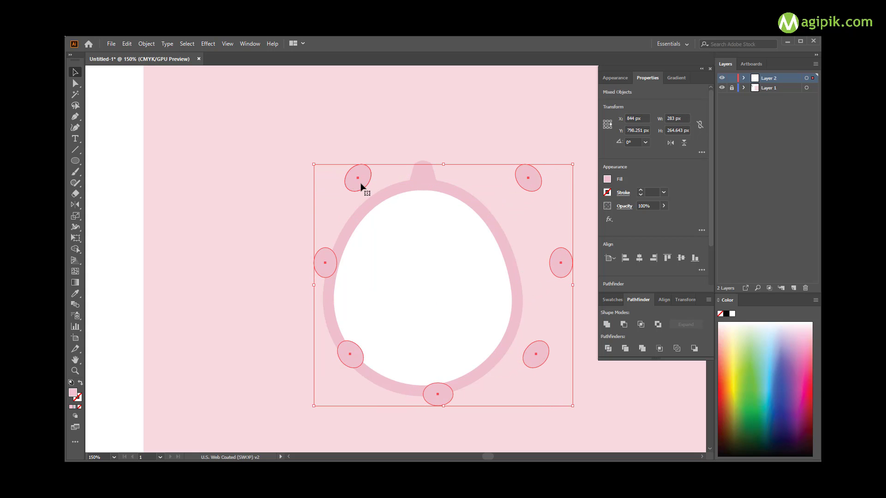
drag(362, 186, 360, 218)
click(304, 355)
drag(347, 385, 351, 373)
drag(425, 408, 413, 393)
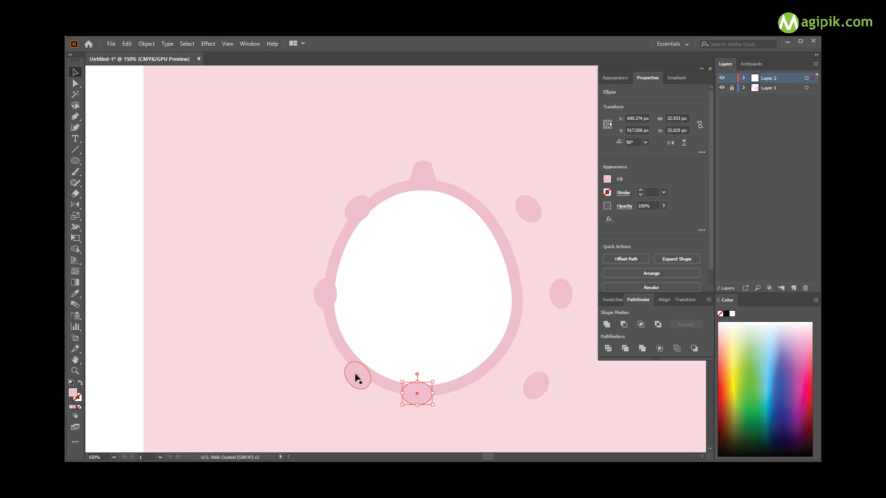
drag(355, 379, 348, 367)
click(326, 372)
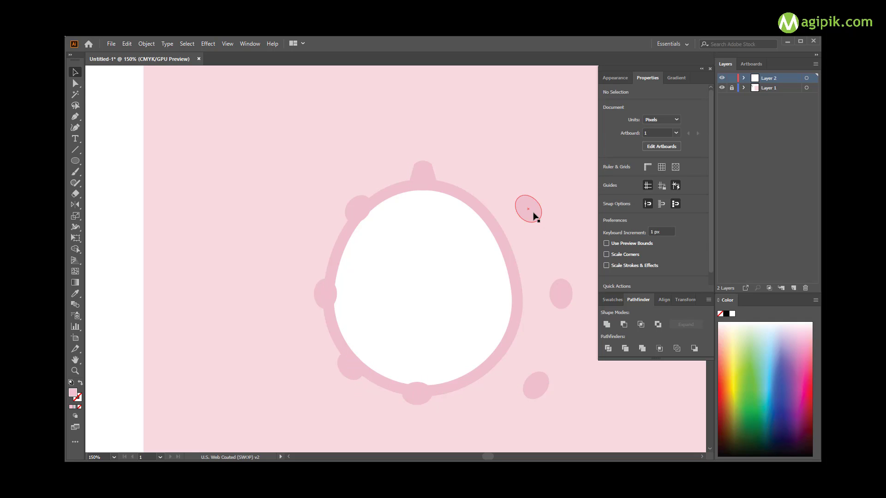
Step: Ungroup the right-side ellipses and fit them and the bottom ellipse onto the ring
drag(534, 216, 493, 218)
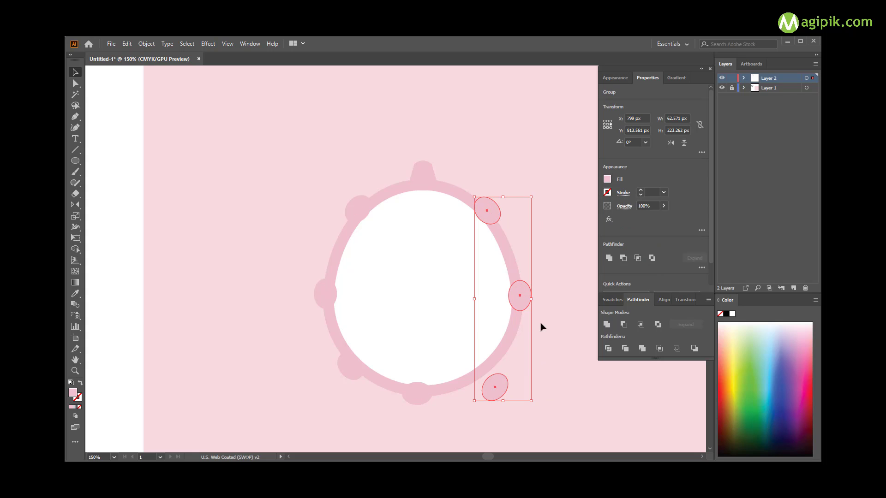
click(544, 303)
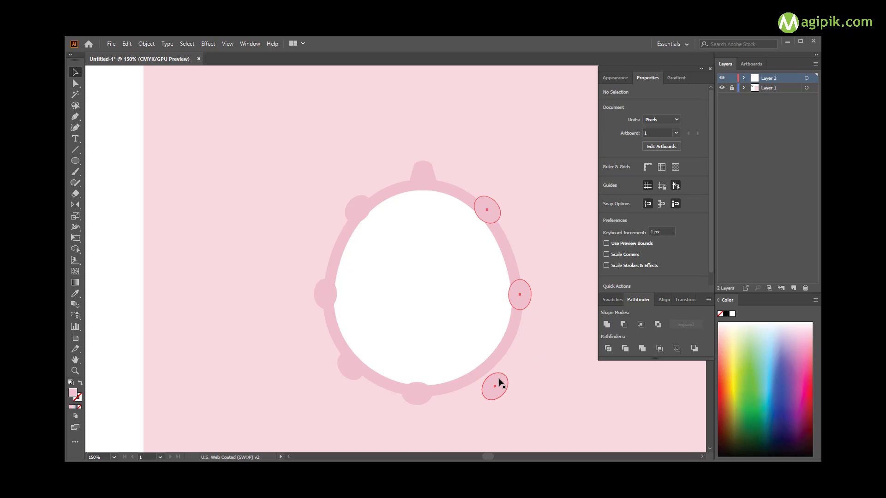
right_click(500, 219)
click(527, 295)
click(512, 358)
drag(496, 386, 495, 370)
click(534, 324)
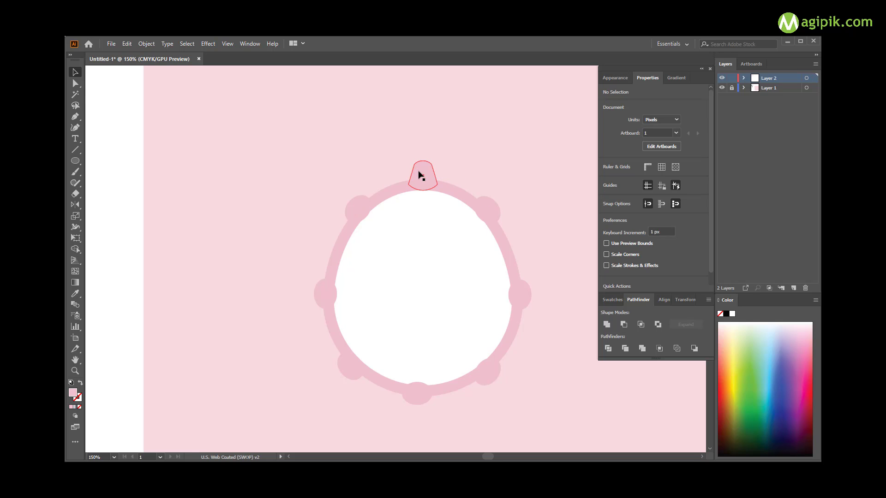
Step: Widen the top nub shape of the ring
click(421, 173)
drag(408, 177, 443, 184)
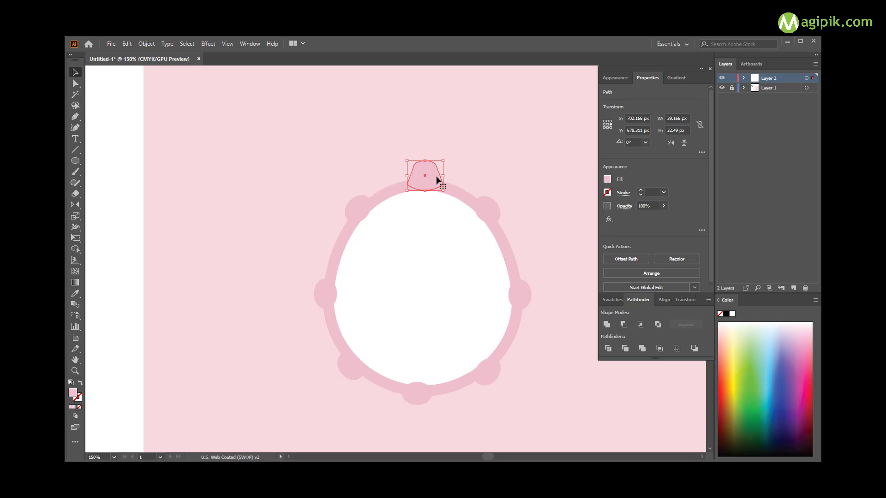
key(ctrl+shift+a)
click(434, 178)
click(467, 328)
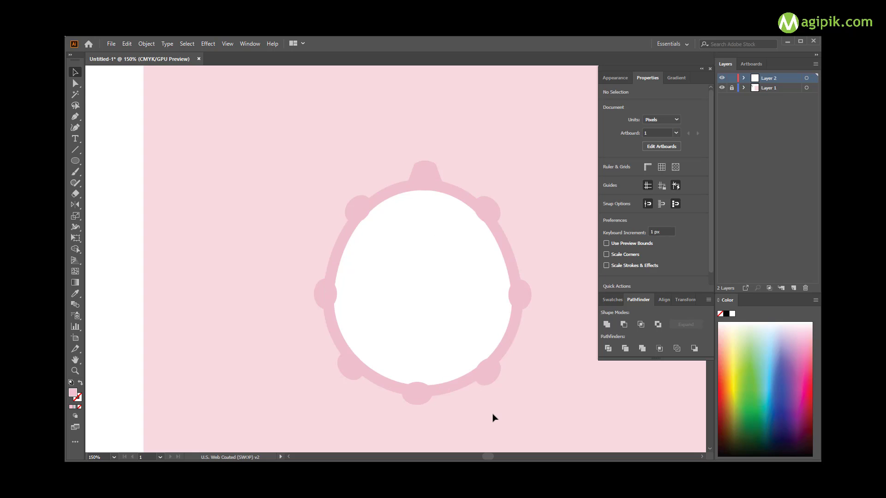
drag(323, 162, 554, 421)
click(370, 386)
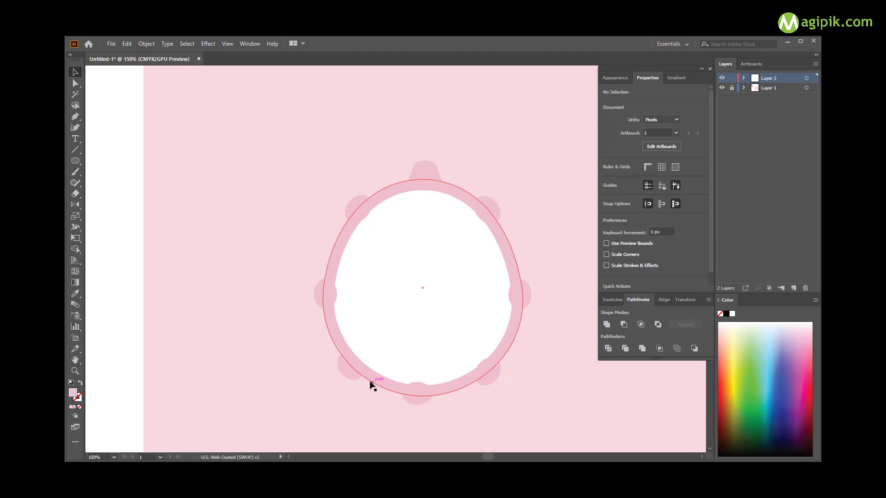
Step: Resize the lower-left, upper-right and lower-right bumps to fit the ring
click(359, 372)
click(342, 383)
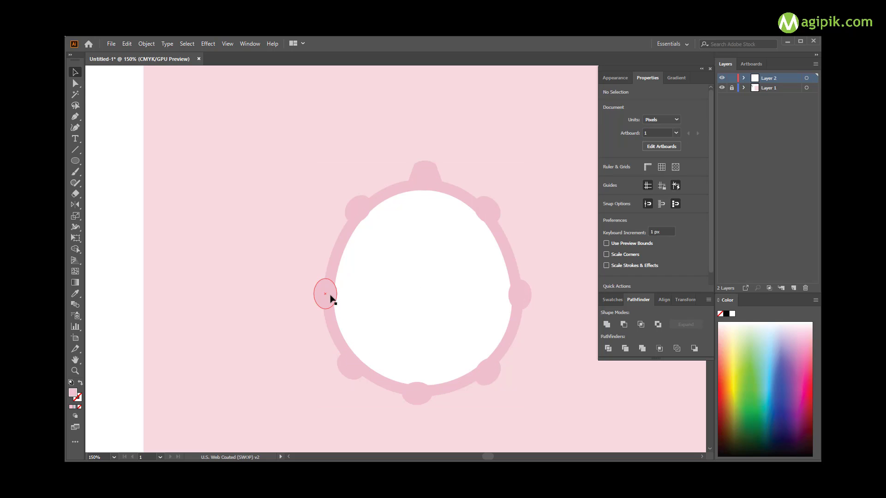
click(325, 302)
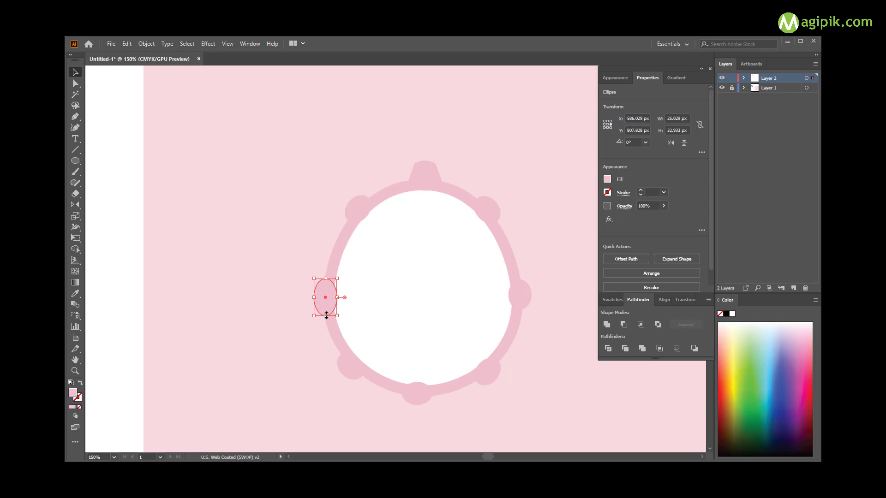
click(356, 204)
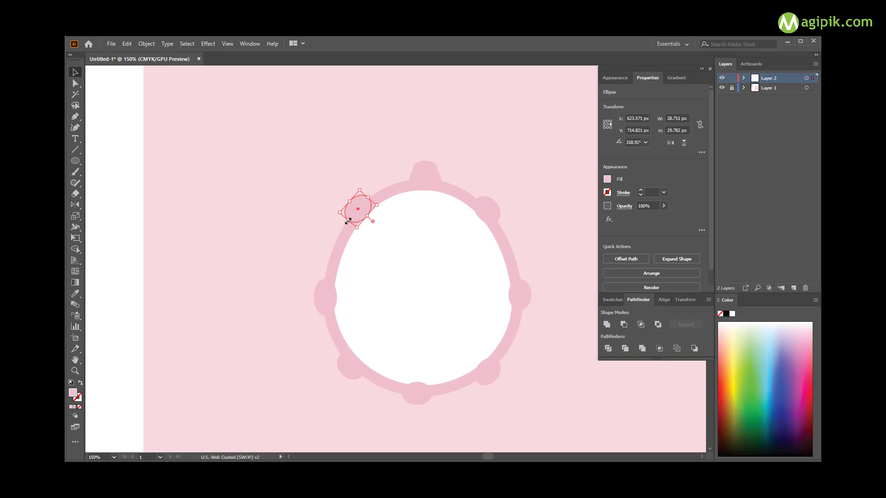
click(352, 369)
drag(362, 378, 362, 377)
click(488, 210)
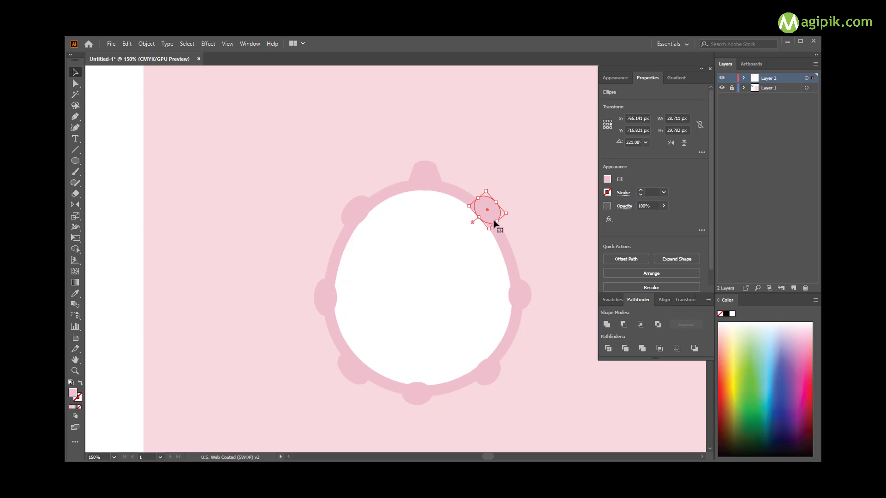
drag(494, 223, 503, 228)
click(521, 295)
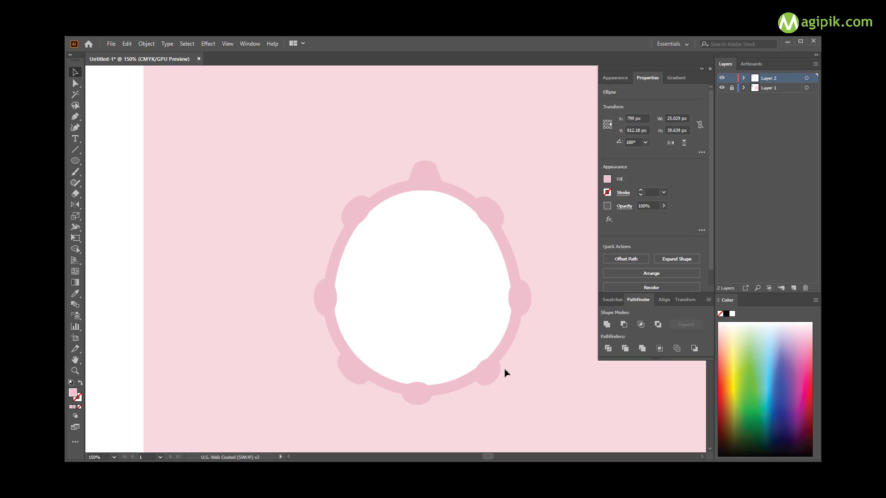
click(489, 373)
mouse_move(478, 385)
mouse_down()
mouse_move(511, 369)
mouse_move(492, 375)
mouse_up()
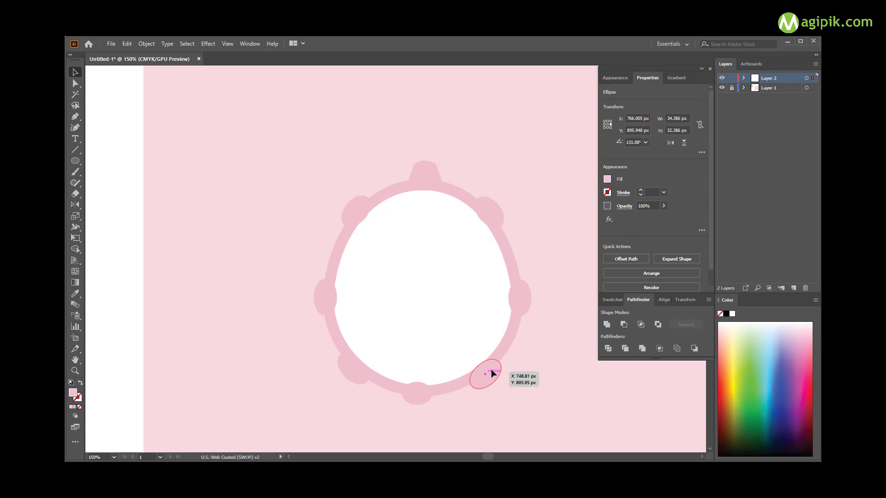
Step: Resize the bottom bump, then marquee-select the ring with all its bumps
click(520, 372)
click(418, 393)
drag(434, 394, 440, 395)
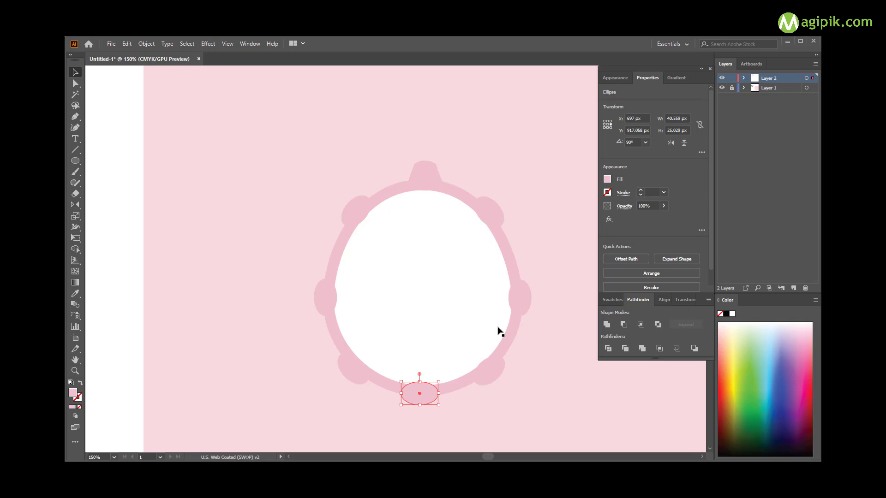
click(342, 181)
drag(298, 144, 531, 413)
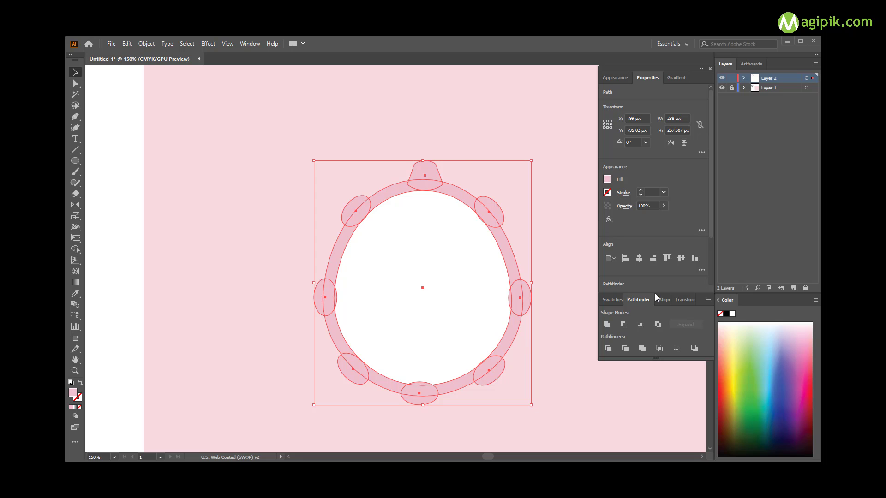
Step: Unite the ring and bumps into one shape and send it behind the white oval
click(607, 325)
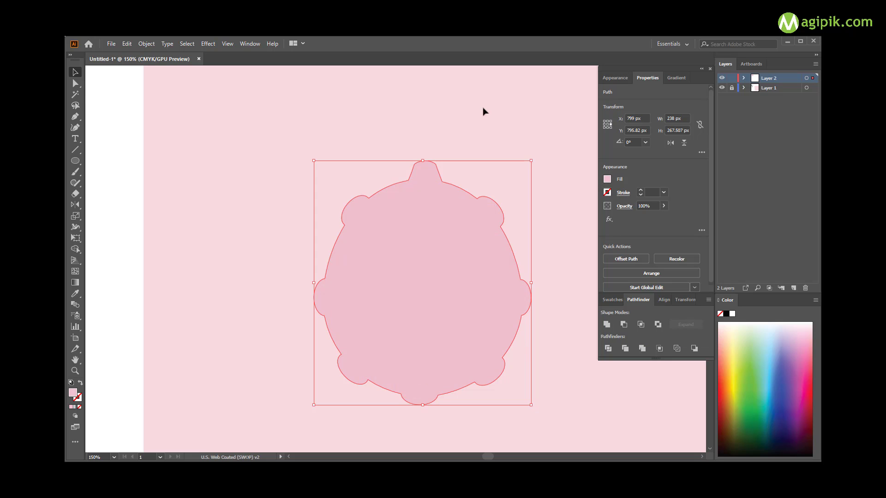
right_click(433, 224)
click(554, 397)
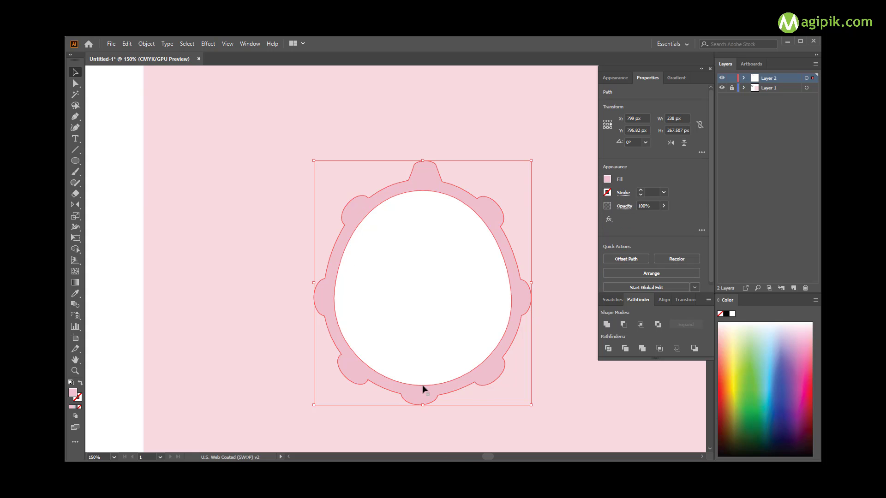
Step: Roughen the merged frame with 0.5% size, detail 50 and smooth points
click(209, 43)
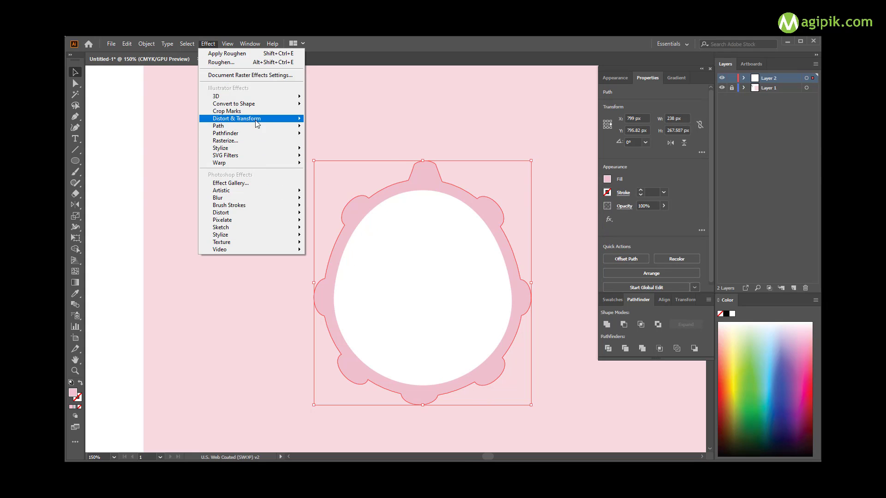
click(351, 140)
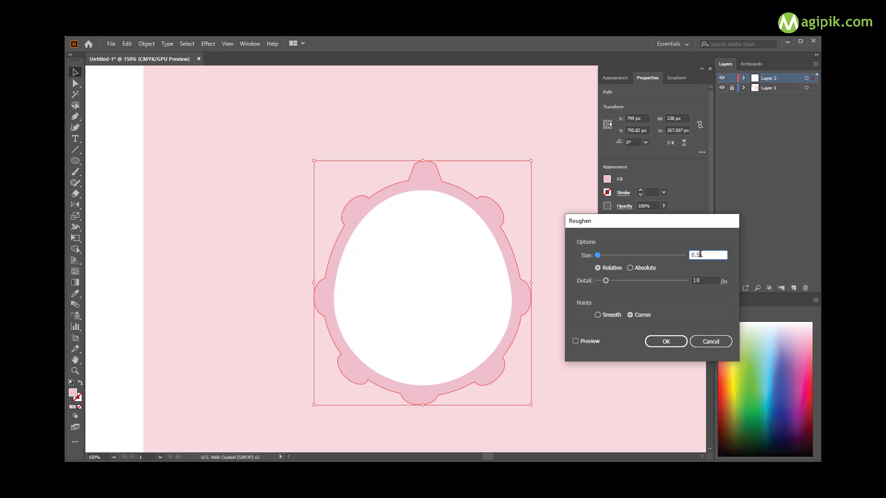
key(Tab)
key(Tab)
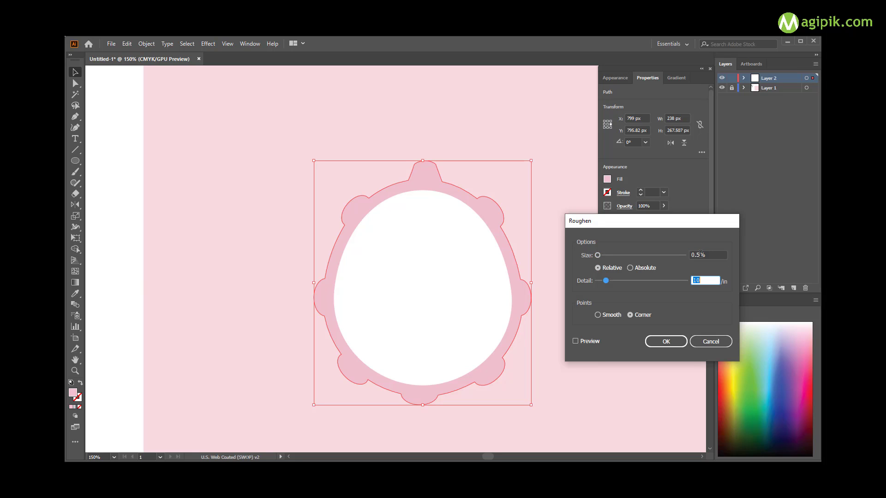
text(50)
click(598, 315)
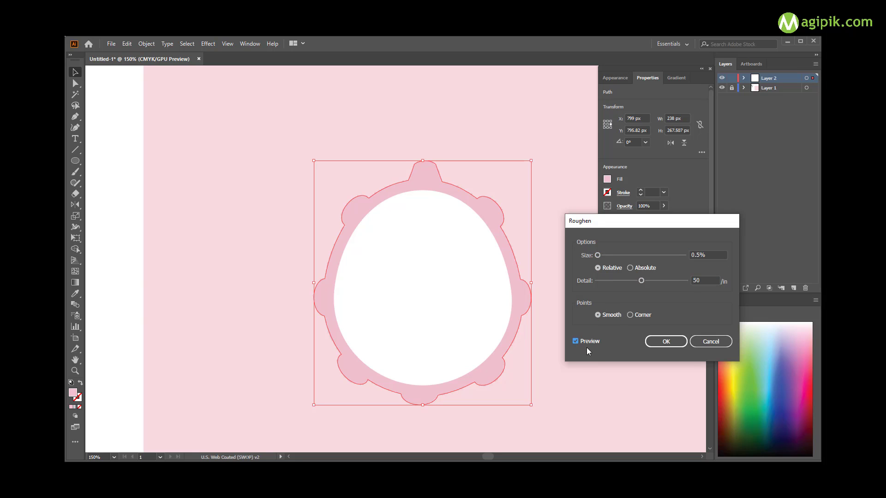
click(659, 342)
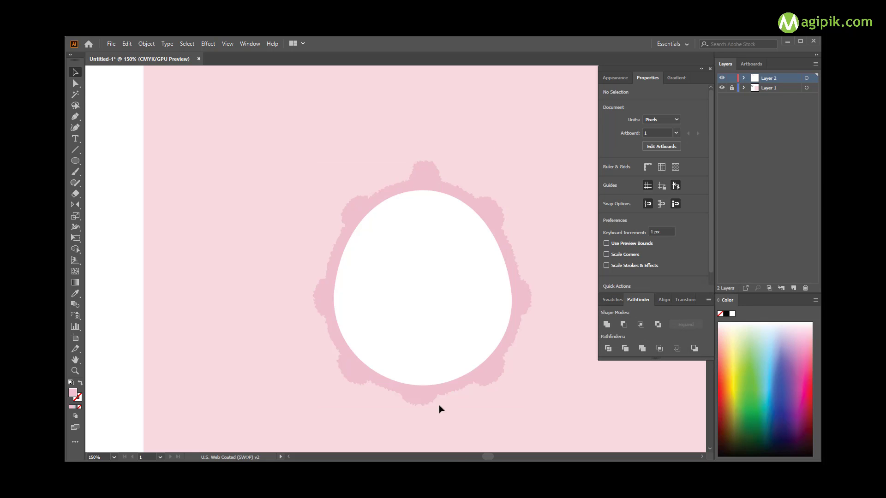
Step: Swap fill and stroke on the roughened pink frame
click(428, 359)
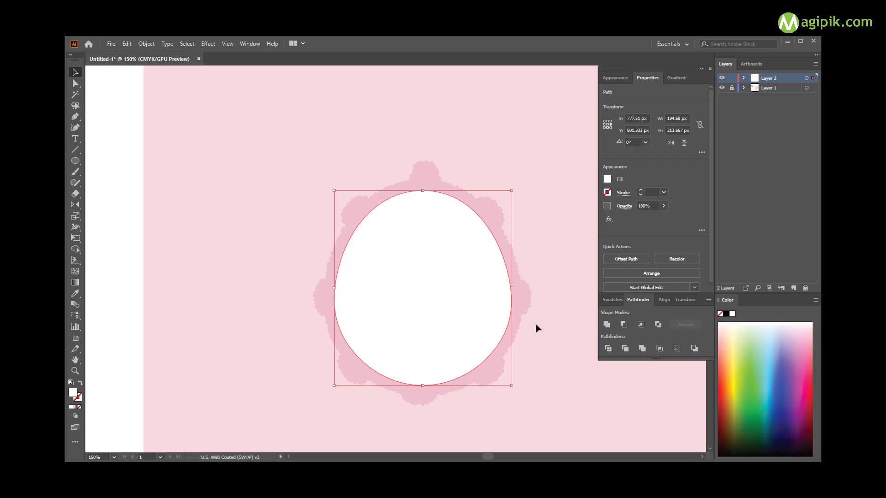
click(544, 170)
click(429, 181)
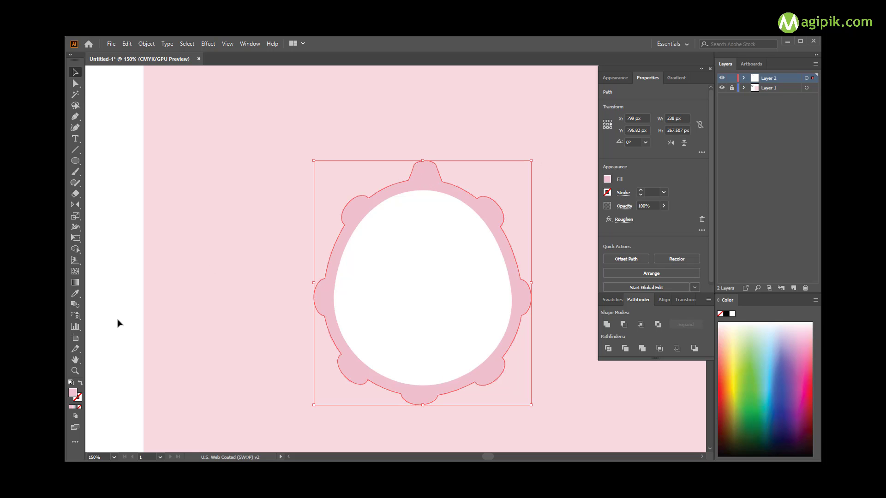
click(79, 384)
click(192, 229)
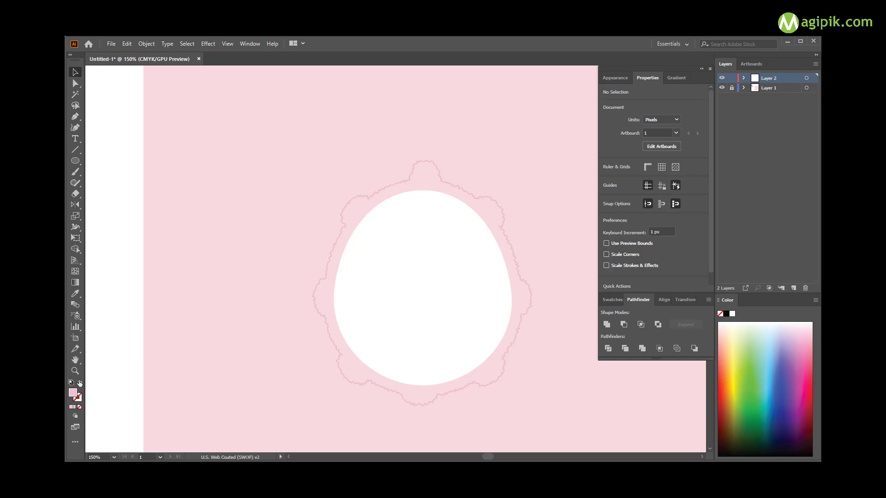
Step: Apply a Roughen effect of 0.5% size and detail 50 to the white oval
click(391, 262)
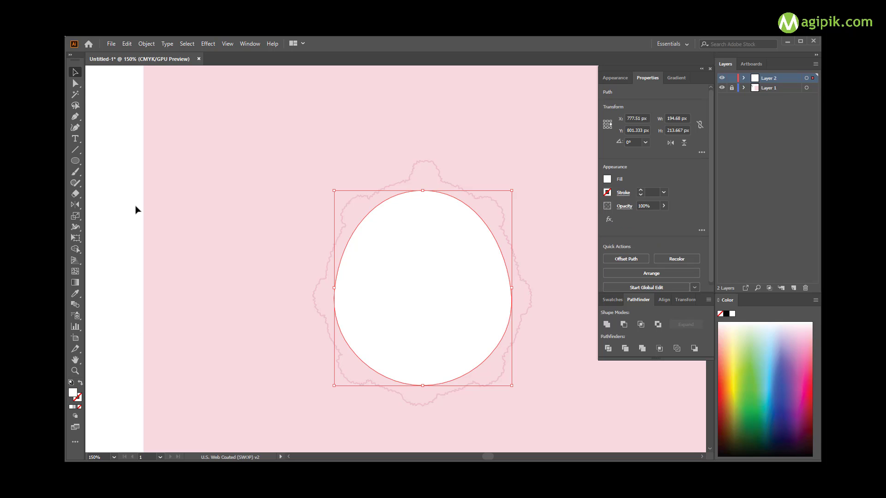
click(208, 43)
mouse_move(237, 118)
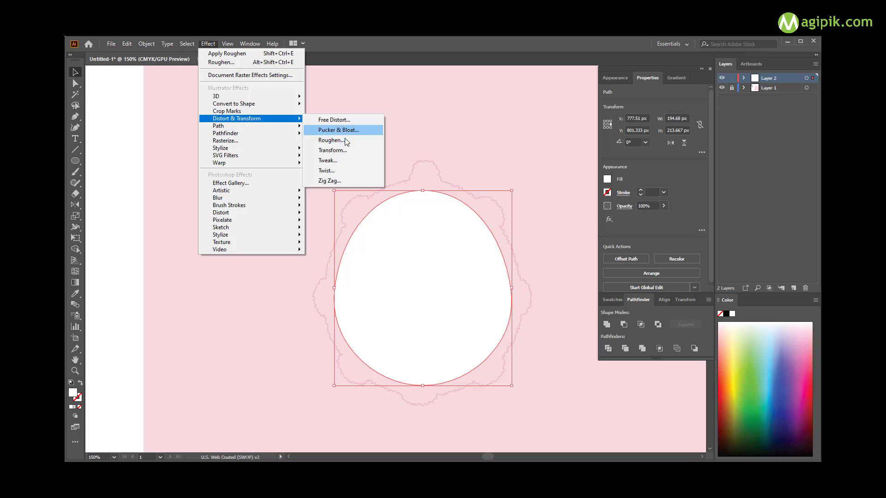
click(330, 140)
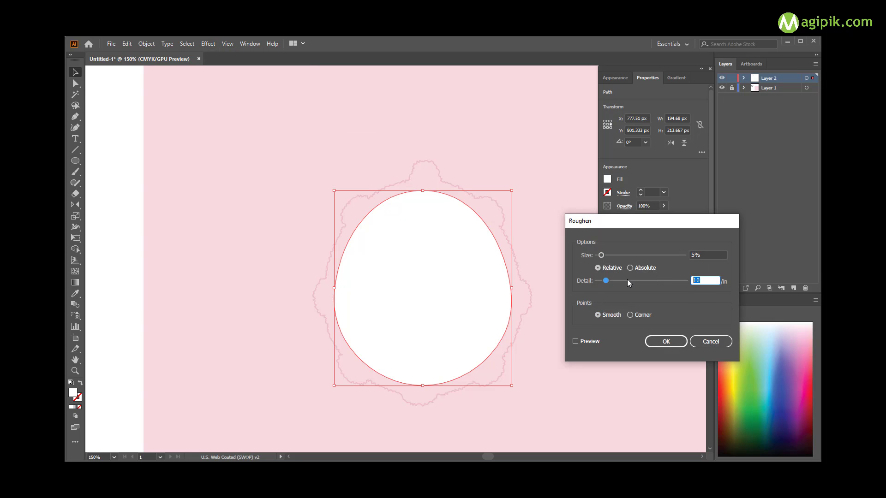
text(50)
click(576, 341)
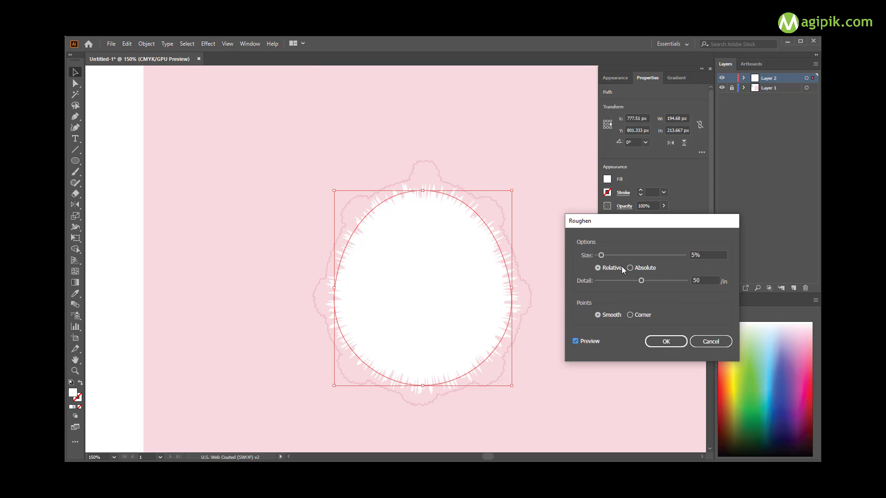
key(BackSpace)
key(BackSpace)
text(0.5)
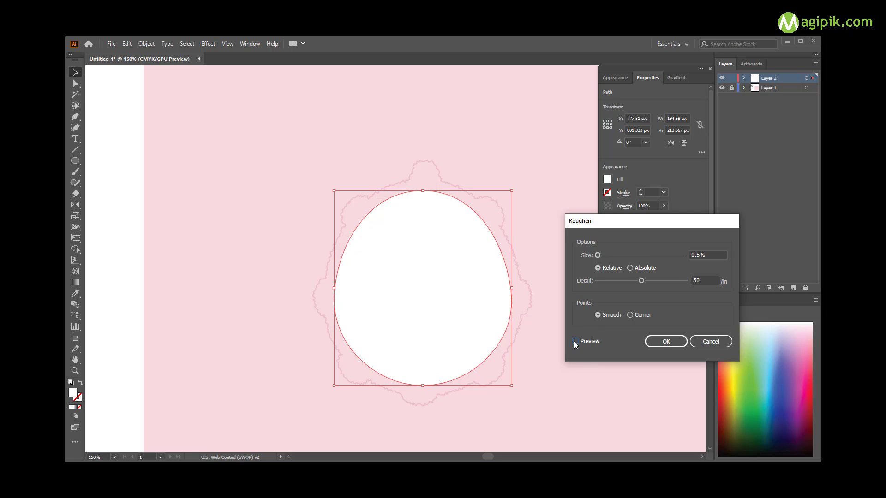
key(Tab)
click(663, 343)
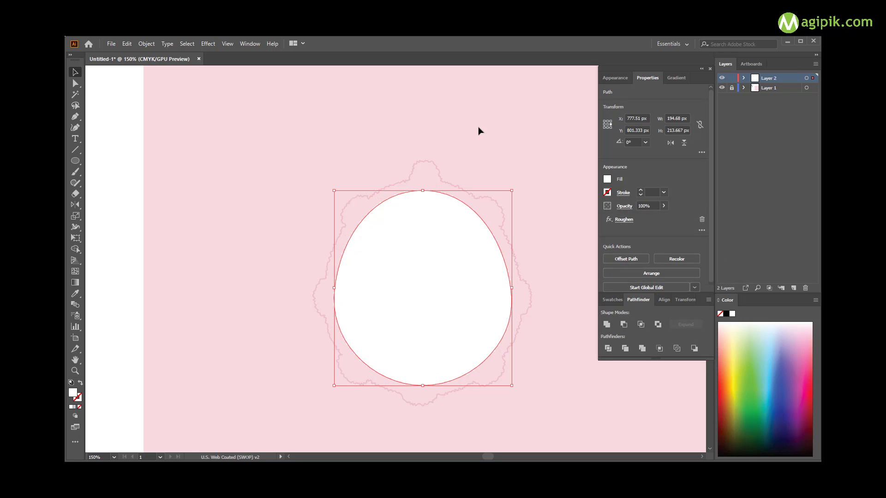
Step: Swap the oval's fill and stroke so it becomes an unfilled white outline
click(81, 383)
click(228, 196)
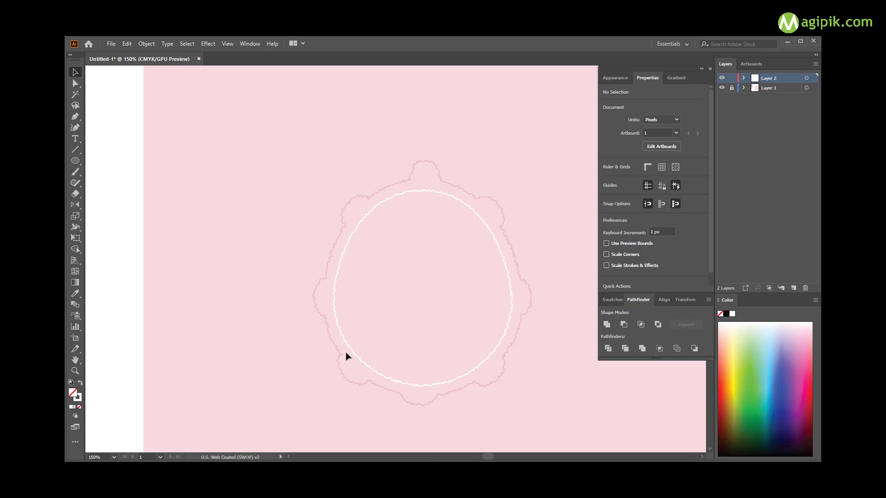
drag(323, 148, 548, 403)
drag(531, 283, 524, 282)
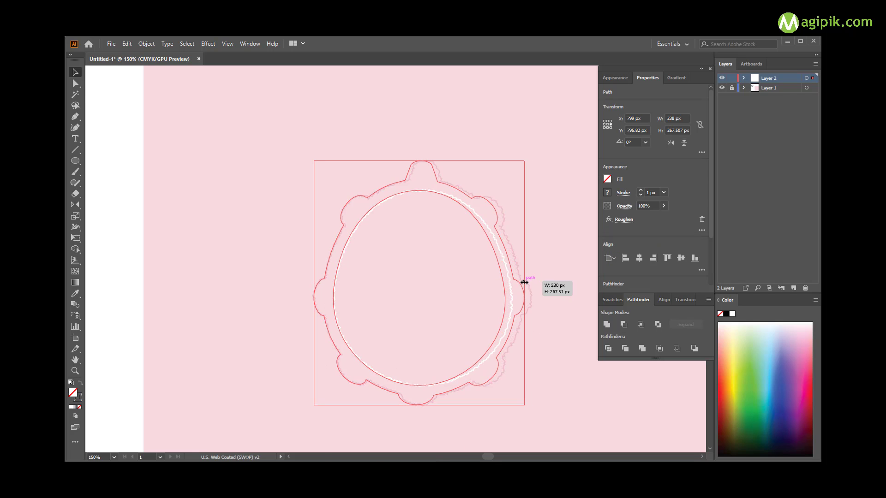
click(546, 253)
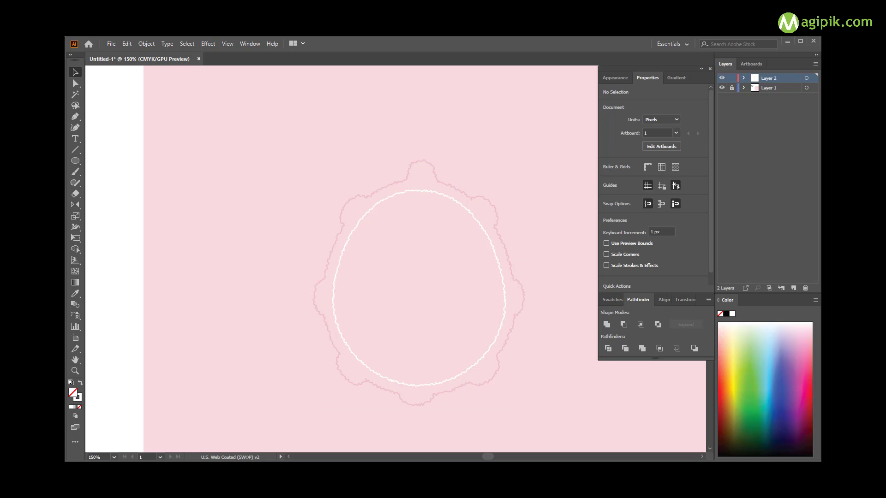
Step: Draw a 2 × 2 px circle with white fill and no stroke
key(l)
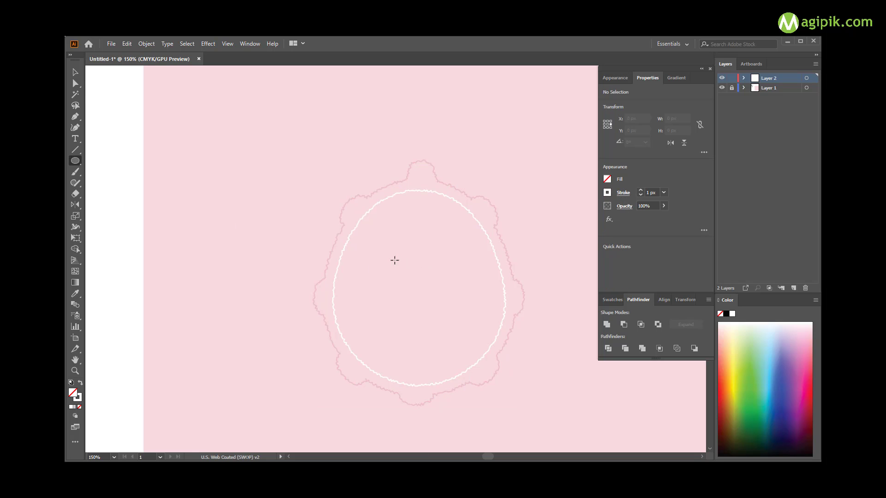
click(488, 281)
key(Tab)
text(2)
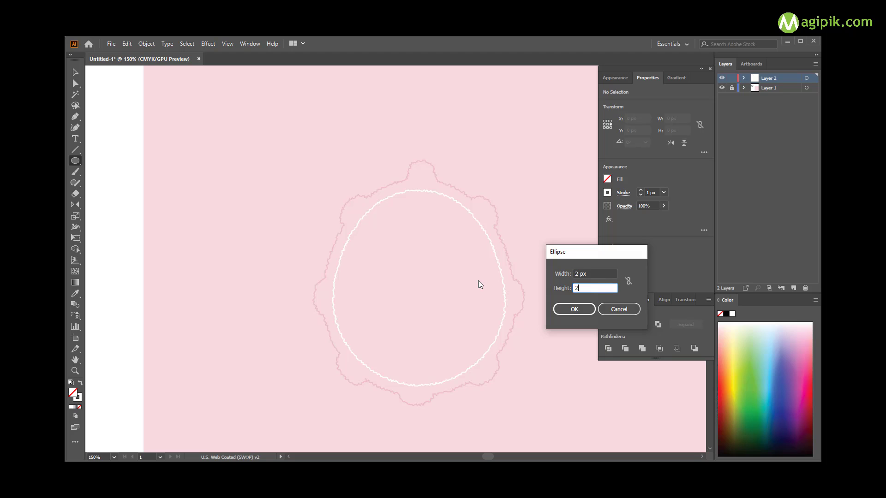
key(Return)
key(ctrl+plus)
key(ctrl+plus)
key(ctrl+plus)
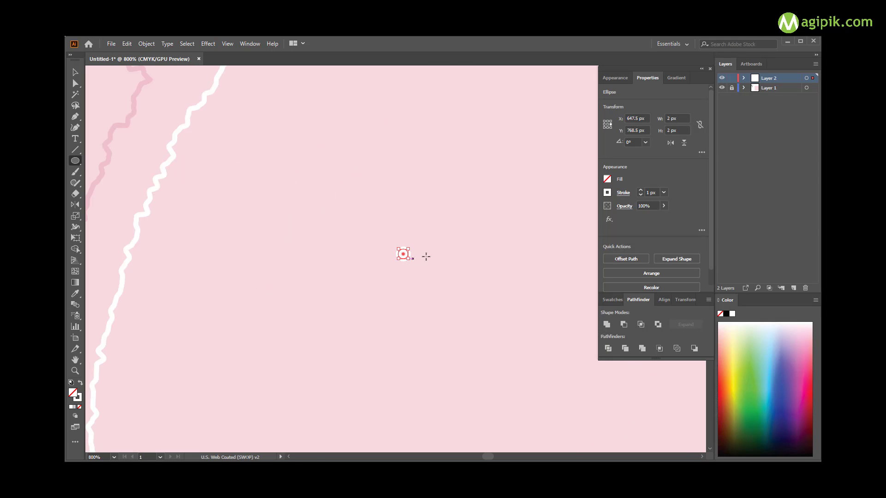
click(79, 384)
Step: Drag the circle's top anchor upward with Direct Selection to form a teardrop
key(a)
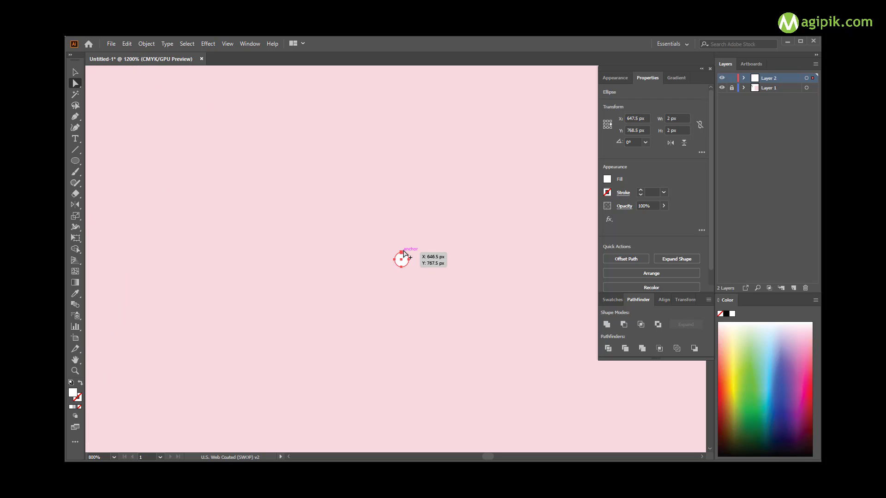
scroll(402, 256, up, 3)
drag(404, 262, 404, 237)
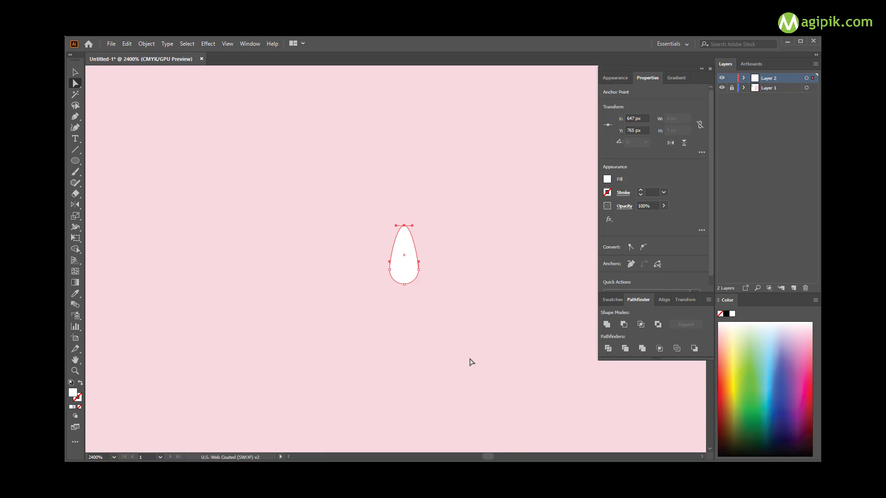
key(v)
click(459, 320)
scroll(459, 320, down, 4)
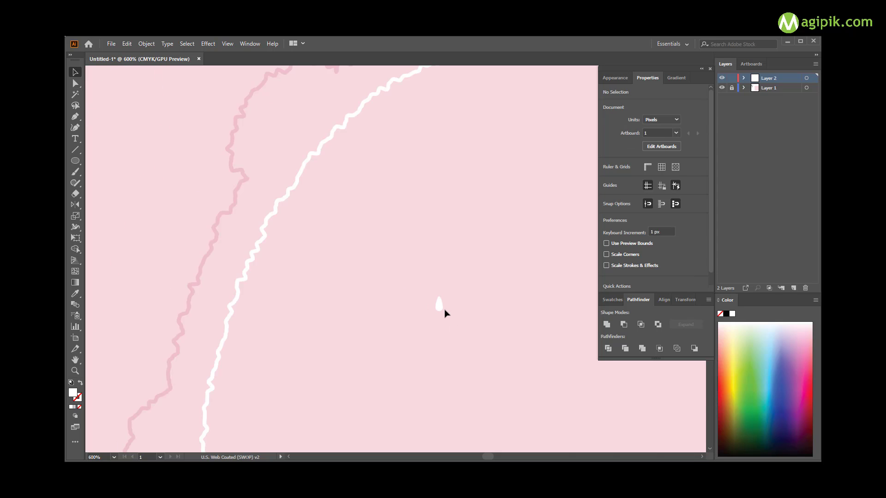
Step: Move the teardrop up-left inside the oval and paste a copy in front below it
scroll(447, 314, down, 2)
scroll(437, 298, down, 1)
scroll(415, 271, up, 1)
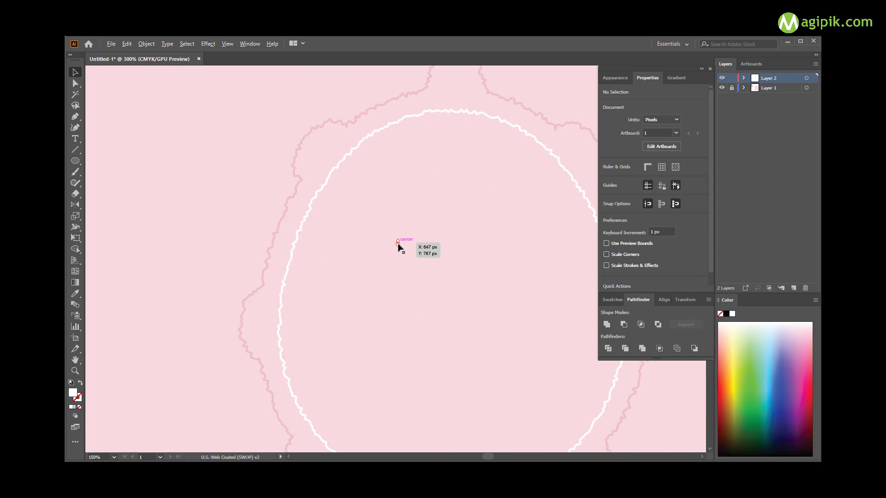
click(399, 244)
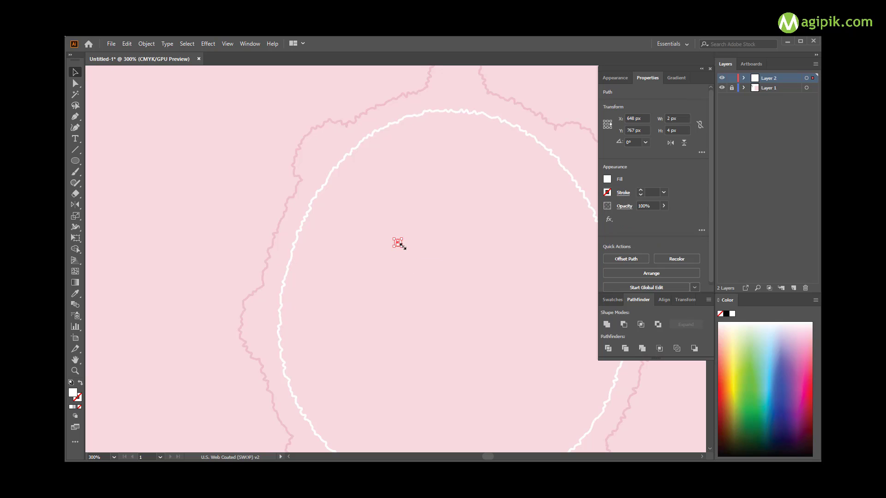
click(538, 358)
drag(398, 245, 349, 201)
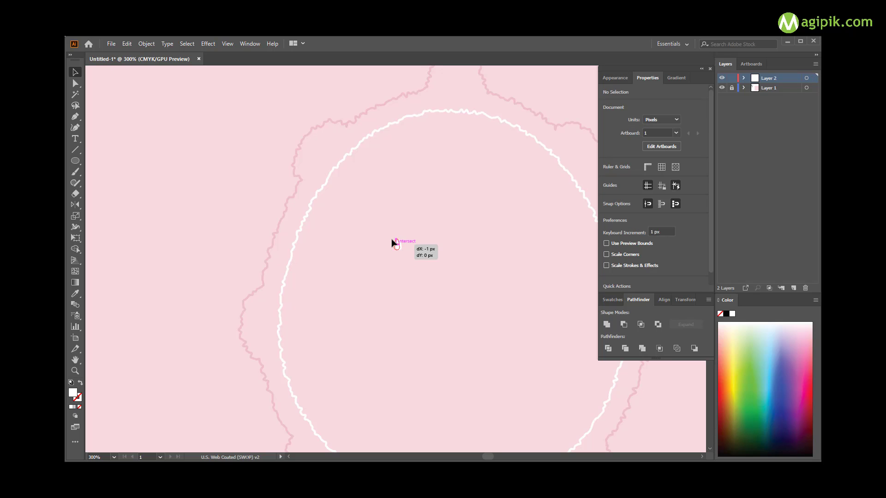
click(126, 43)
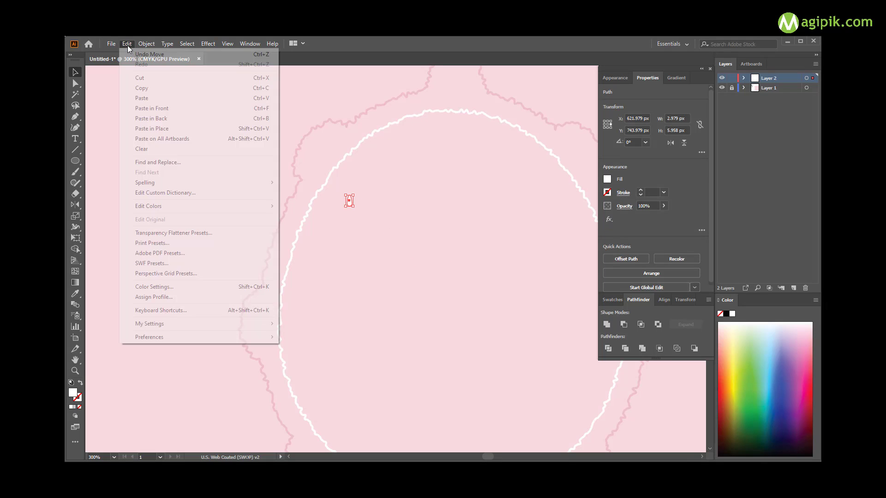
click(139, 87)
click(127, 44)
click(157, 107)
drag(349, 201, 344, 234)
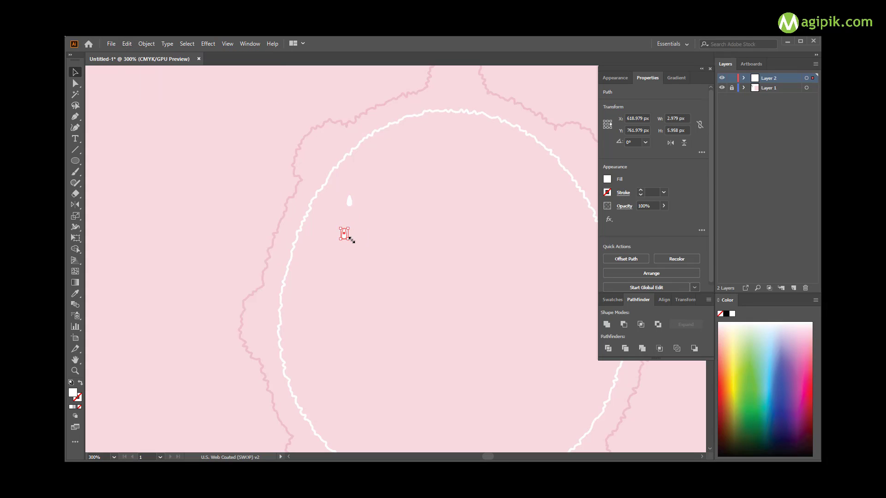
Step: Rotate the seed copy 20° and place another copy rotated 40°
click(76, 206)
double_click(76, 206)
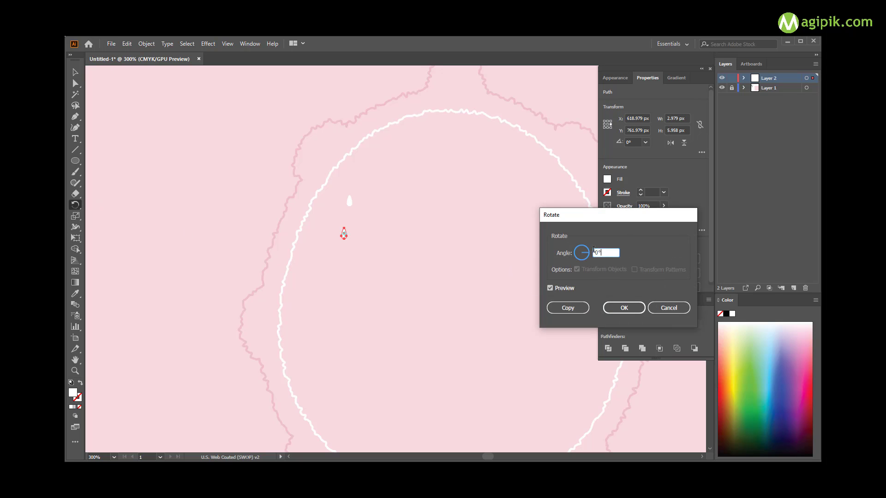
text(20)
key(Return)
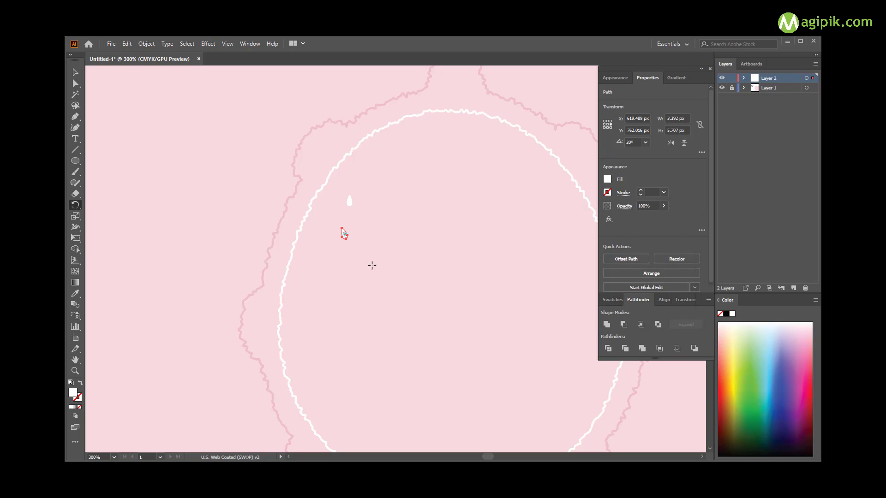
key(v)
mouse_move(352, 232)
mouse_down()
mouse_move(402, 211)
mouse_move(383, 253)
mouse_up()
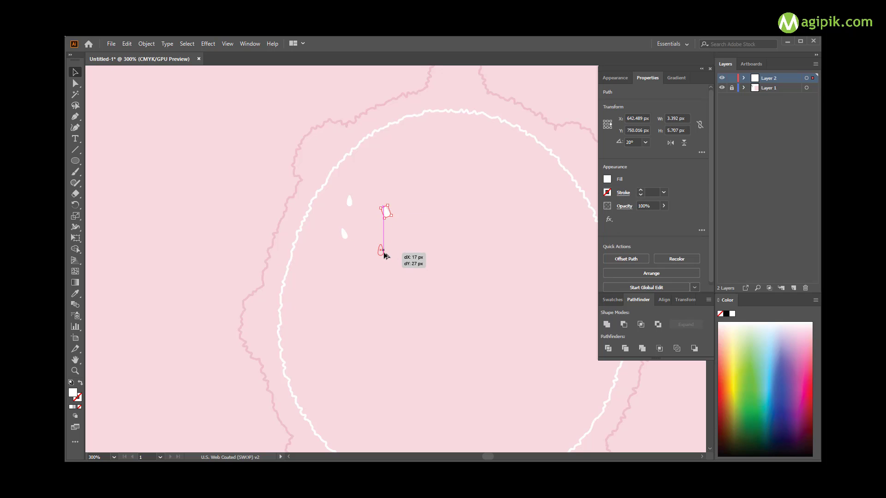
double_click(75, 205)
text(40)
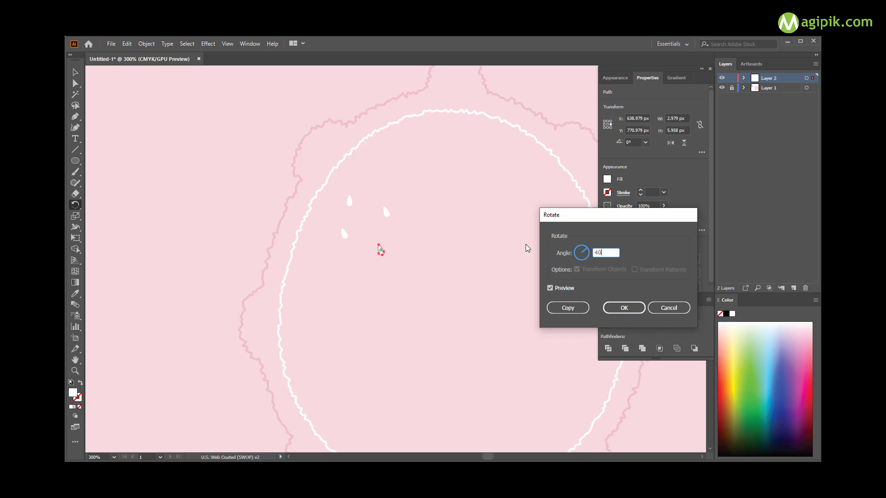
key(Return)
click(75, 73)
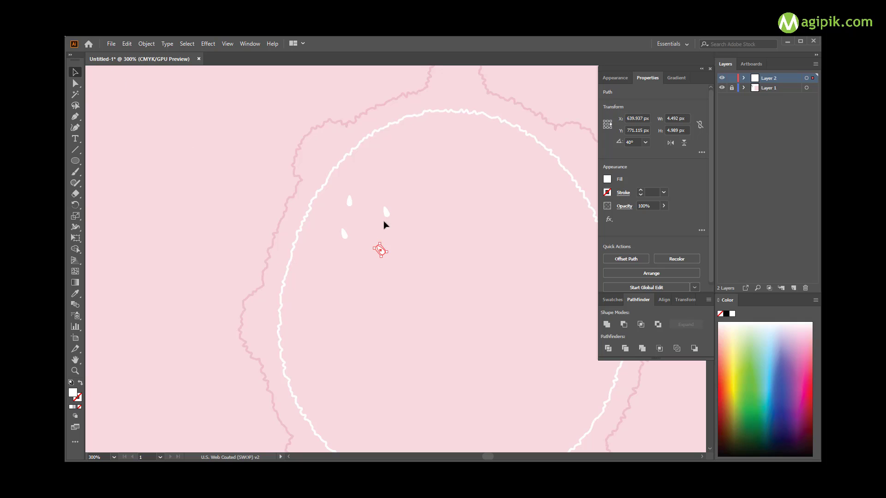
Step: Rotate the upper-right seed -40° and add a lower-right copy rotated 50°
click(387, 212)
double_click(75, 204)
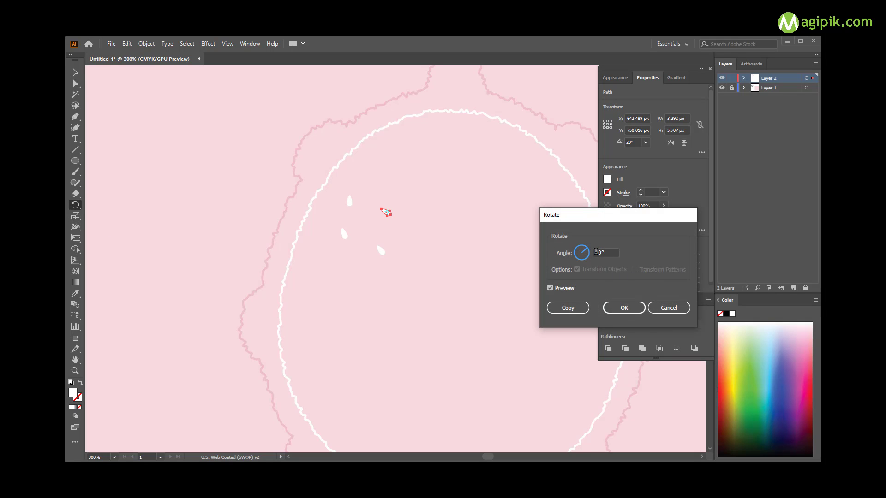
double_click(596, 252)
text(-40)
key(Return)
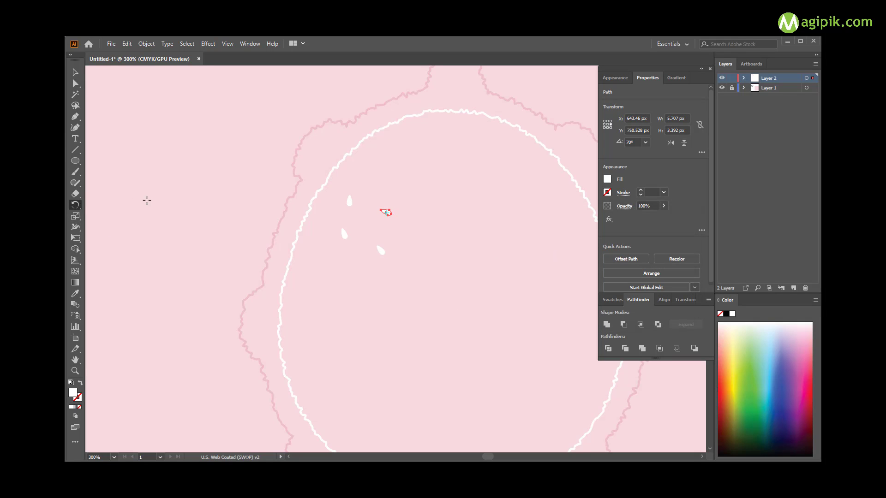
key(v)
drag(386, 213, 425, 272)
key(r)
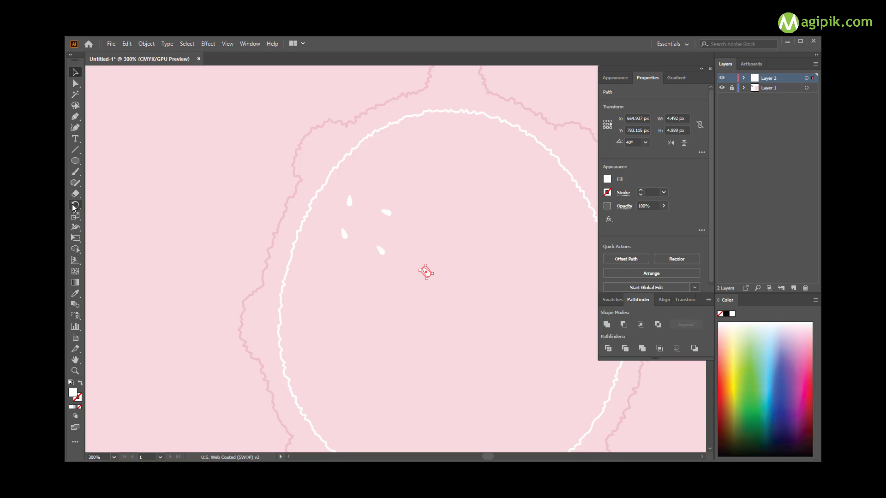
key(Return)
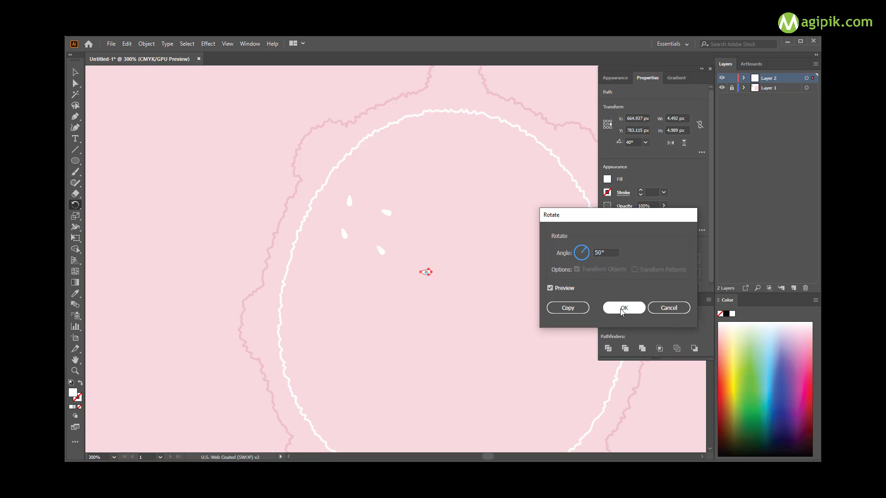
click(624, 308)
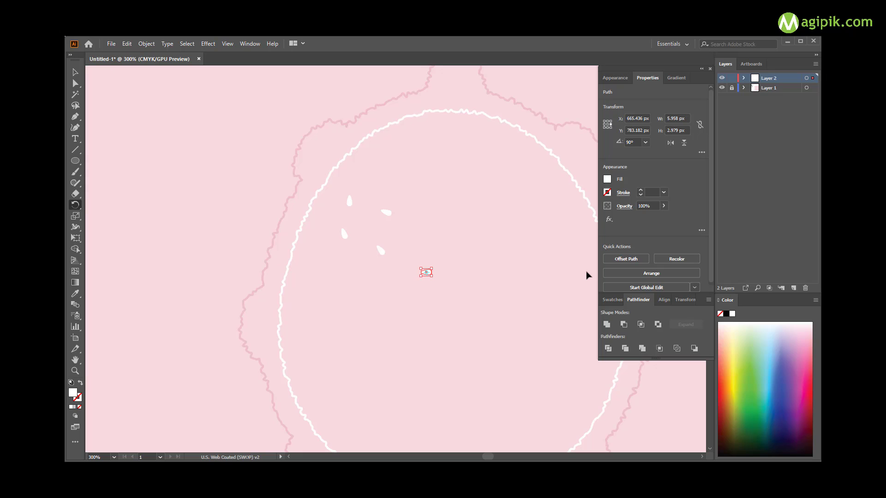
key(ctrl+d)
Step: Make another rotated copy of the seed through the Rotate dialog
key(v)
click(421, 277)
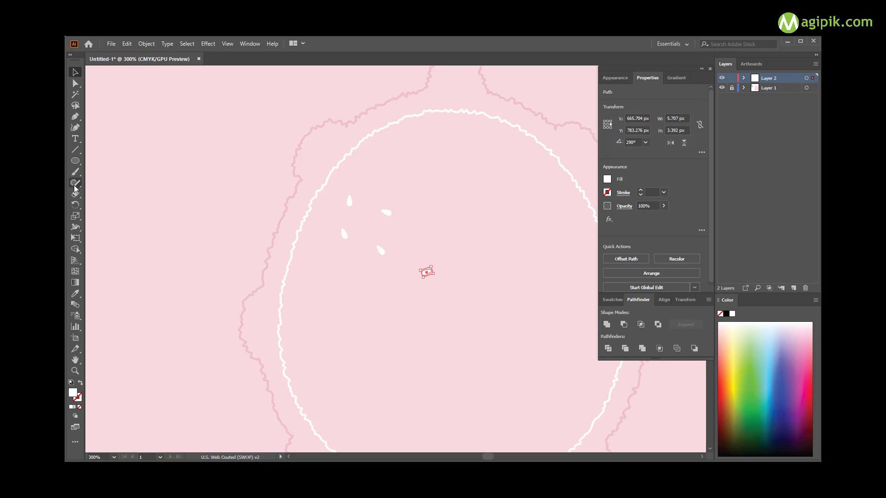
double_click(76, 204)
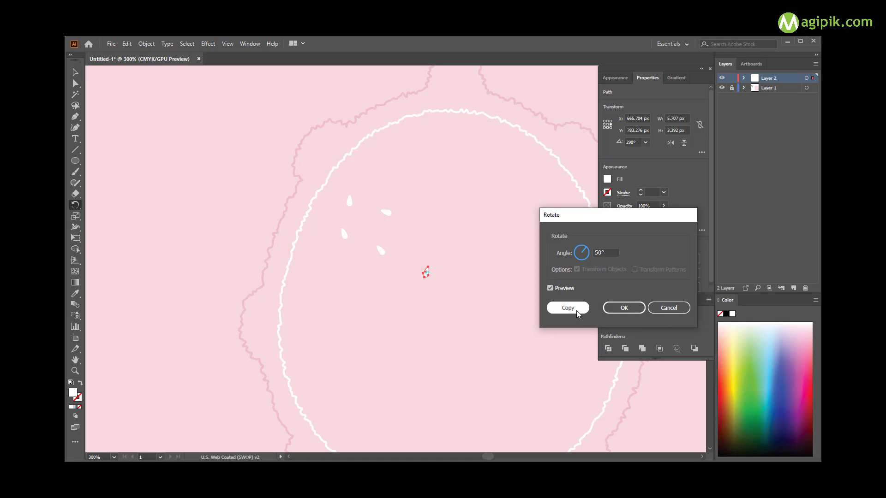
click(568, 308)
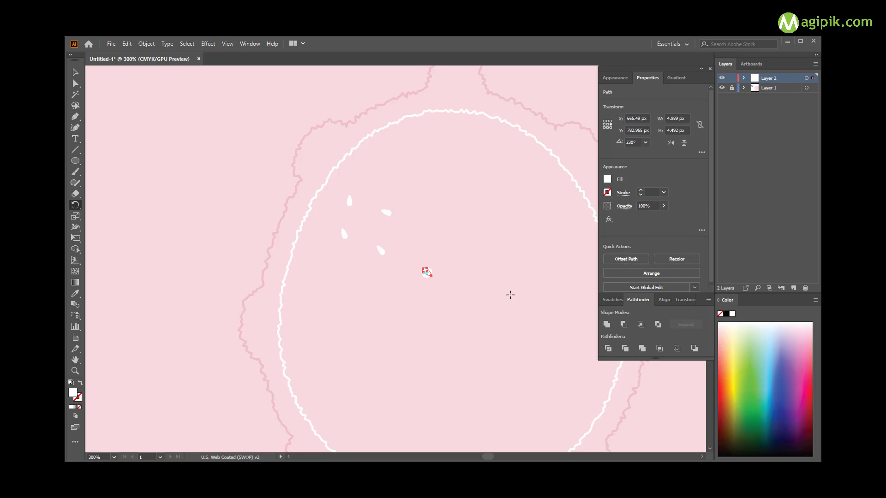
click(75, 72)
Step: Alt-drag seed copies to scatter them across the inner circle
mouse_move(427, 272)
mouse_down()
mouse_move(406, 300)
mouse_move(451, 214)
mouse_up()
mouse_move(427, 272)
mouse_down()
mouse_move(324, 295)
mouse_move(363, 292)
mouse_move(376, 322)
mouse_move(360, 335)
mouse_up()
mouse_move(426, 261)
mouse_down()
mouse_move(434, 236)
mouse_move(425, 195)
mouse_move(381, 251)
mouse_move(523, 296)
mouse_move(467, 354)
mouse_move(442, 239)
mouse_move(390, 398)
mouse_move(493, 247)
mouse_up()
mouse_move(427, 273)
mouse_down()
mouse_move(493, 306)
mouse_move(468, 305)
mouse_move(432, 354)
mouse_up()
mouse_move(399, 298)
mouse_down()
mouse_move(394, 343)
mouse_move(386, 316)
mouse_up()
drag(427, 273, 342, 321)
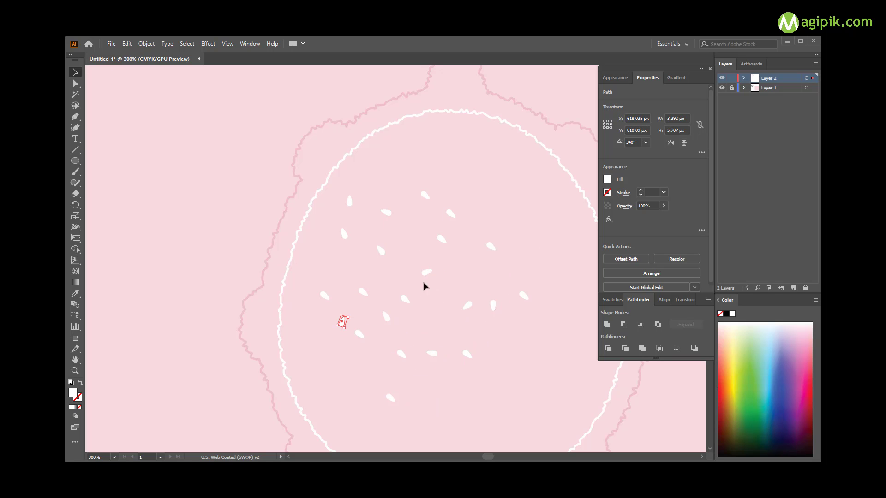
drag(427, 273, 384, 272)
drag(362, 333, 349, 262)
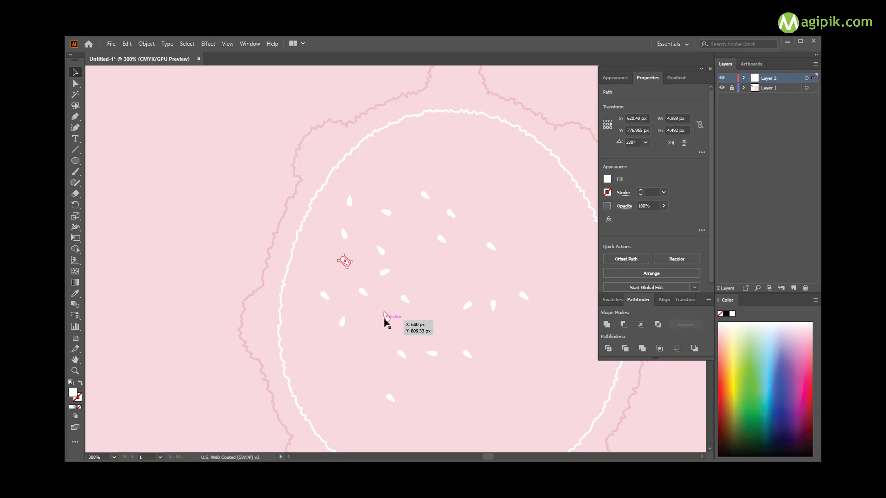
drag(388, 321, 323, 265)
drag(383, 249, 376, 229)
Step: Reposition seeds into empty gaps to even out their spacing
drag(425, 196, 373, 200)
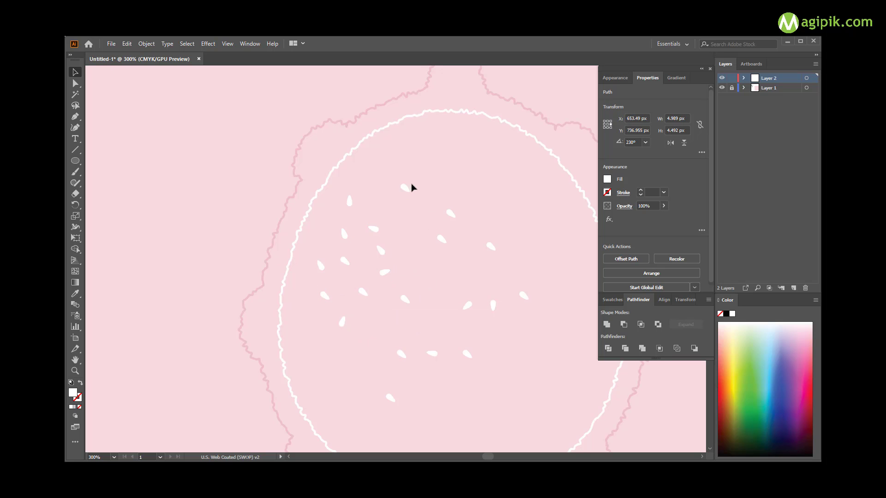
drag(442, 239, 415, 235)
drag(431, 354, 397, 306)
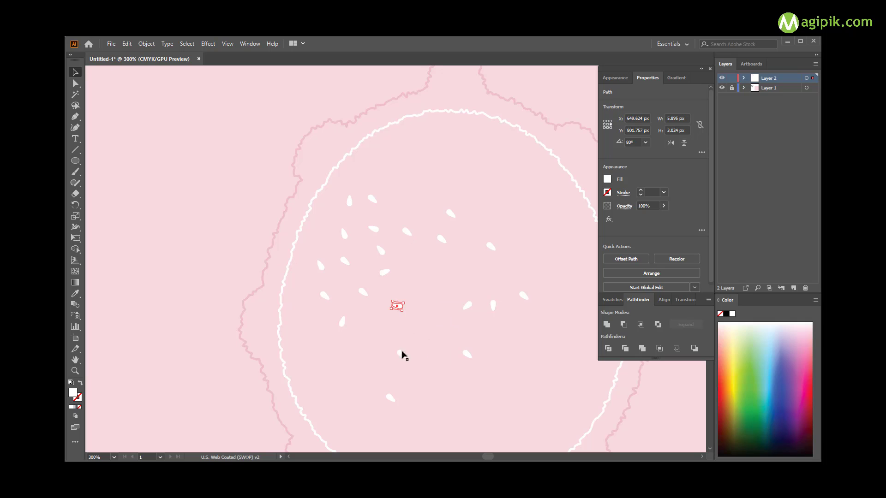
drag(402, 354, 368, 330)
drag(467, 306, 416, 272)
drag(492, 305, 408, 200)
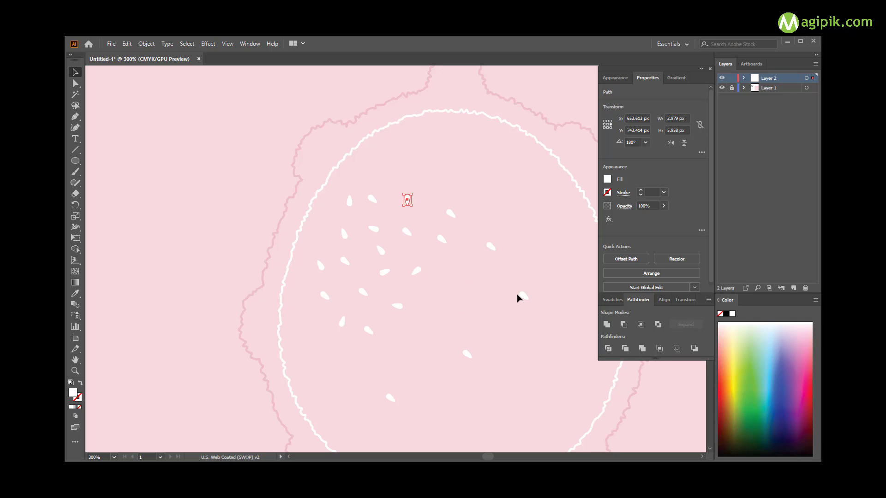
mouse_move(467, 354)
mouse_down()
mouse_move(398, 396)
mouse_move(450, 270)
mouse_up()
click(457, 306)
Step: Marquee-select the seed cluster, then copy and paste a duplicate of it
scroll(457, 307, down, 1)
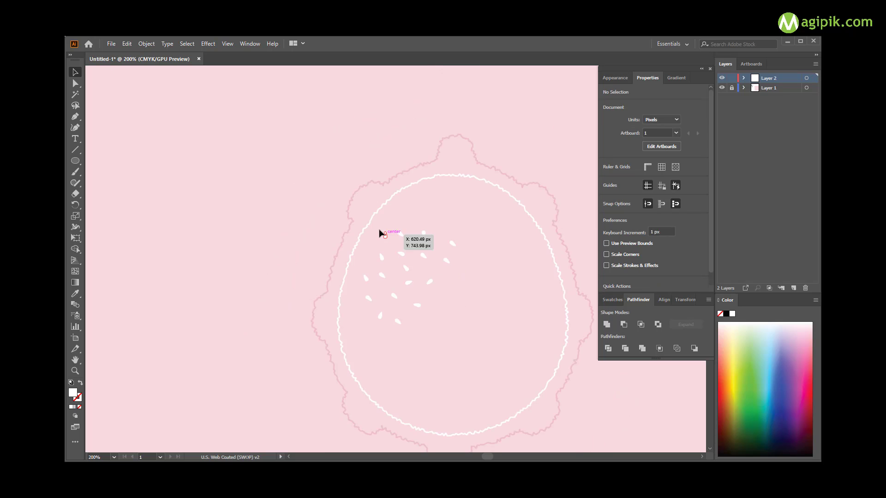
drag(374, 229, 476, 353)
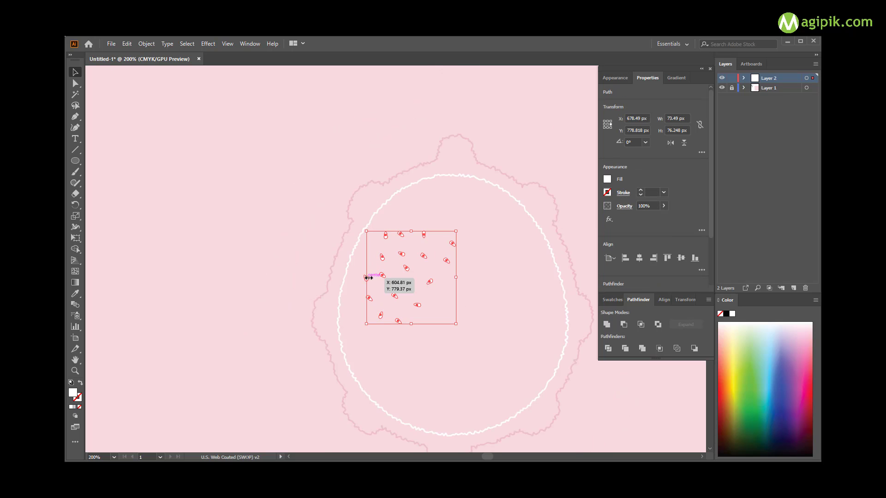
scroll(367, 278, up, 1)
scroll(368, 278, up, 1)
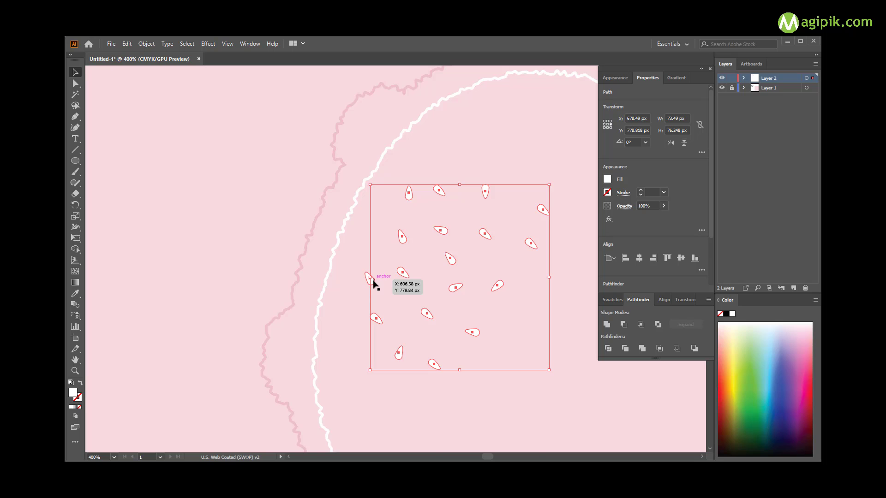
scroll(374, 282, down, 2)
scroll(428, 307, down, 1)
click(127, 43)
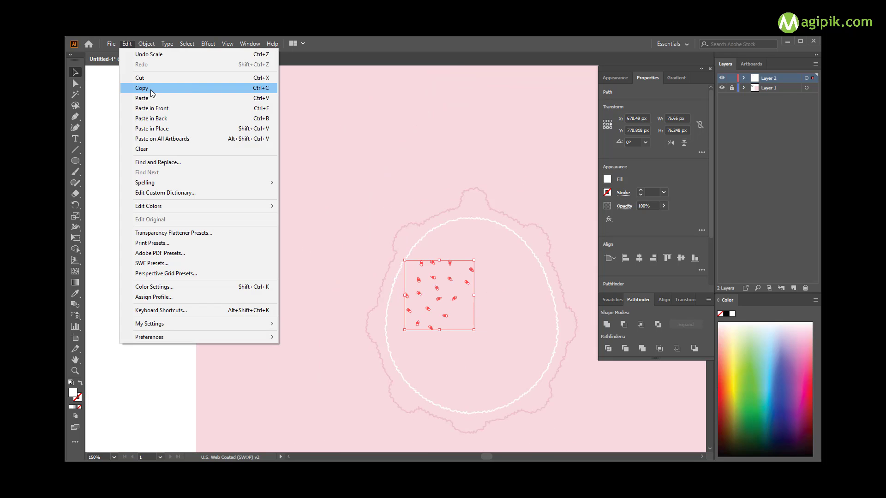
click(139, 85)
click(126, 44)
click(138, 95)
Step: Position the pasted seed copy in the lower part of the inner circle
drag(413, 262, 512, 375)
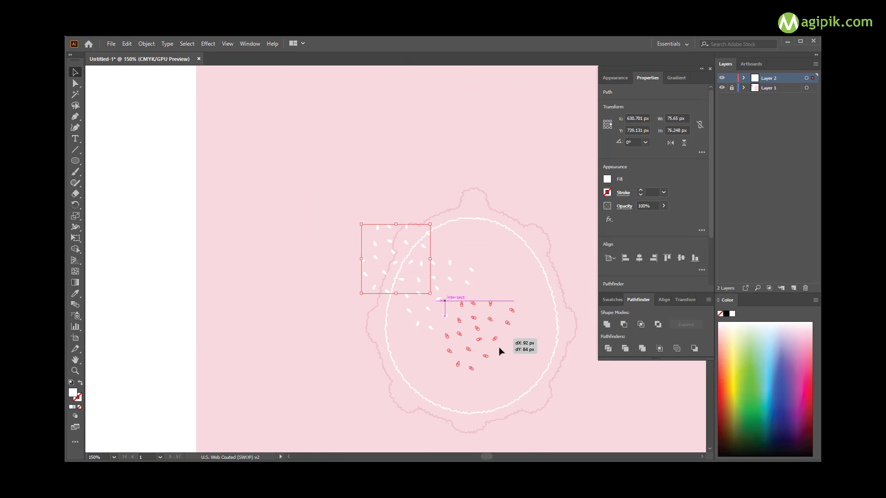
click(538, 341)
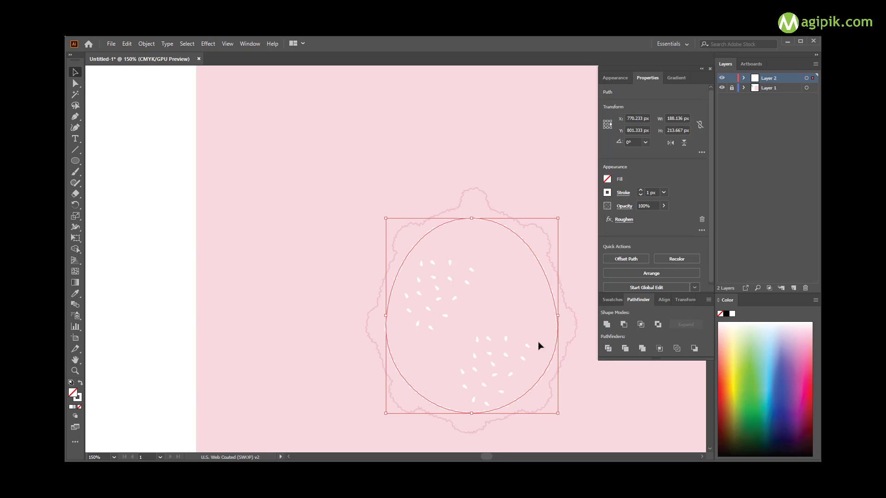
key(ctrl+z)
drag(396, 263, 497, 376)
drag(538, 338, 552, 350)
drag(512, 381, 515, 388)
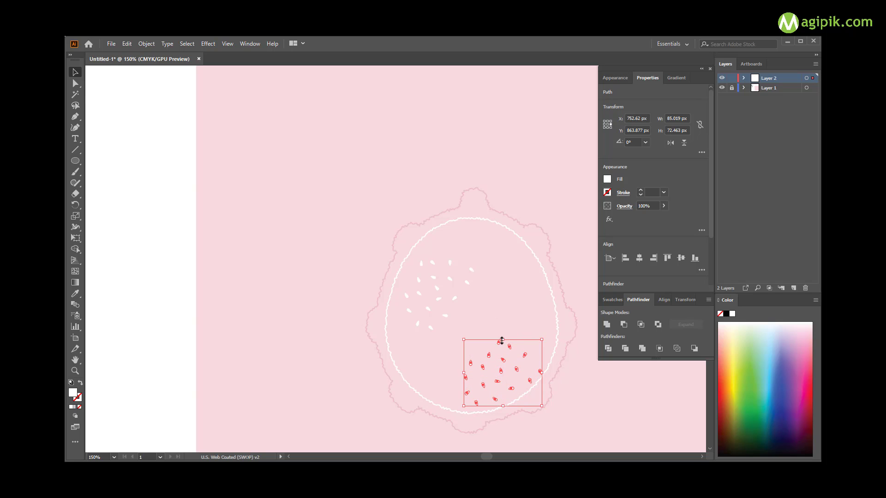
mouse_move(503, 363)
mouse_down()
mouse_move(516, 308)
mouse_move(440, 365)
mouse_up()
click(480, 369)
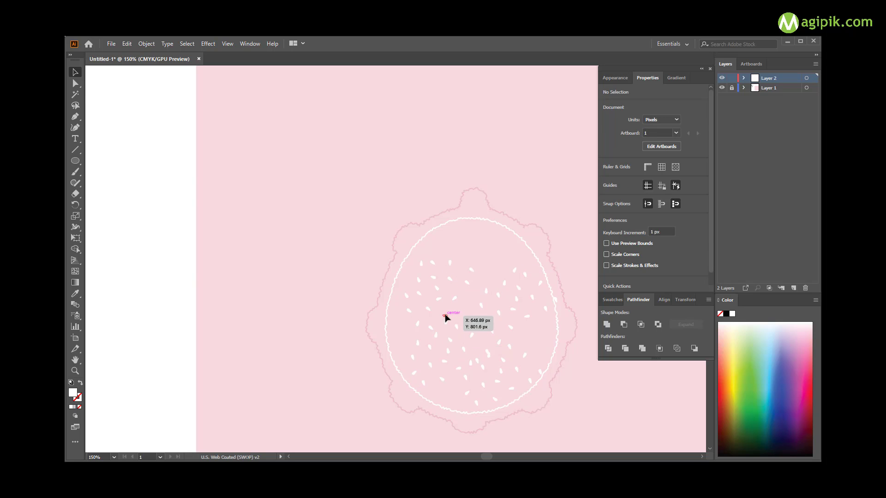
Step: Rearrange central seeds, moving several up and duplicating one into the lower-left gap
drag(445, 318, 465, 313)
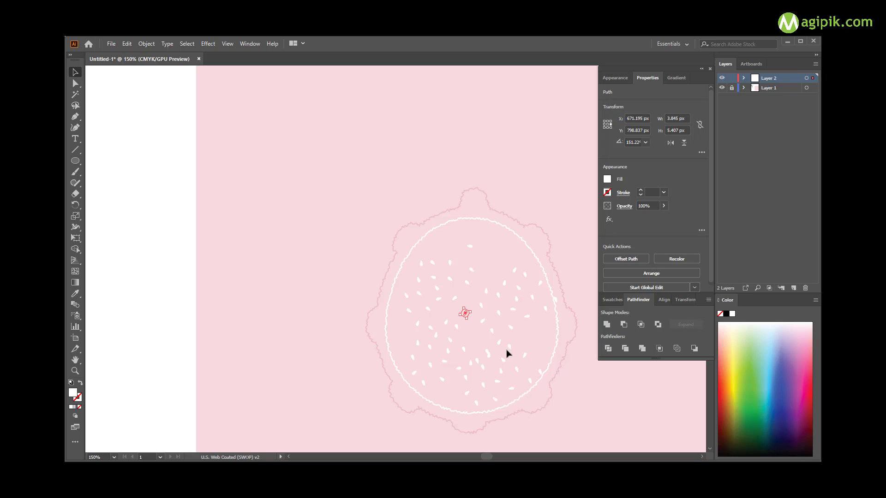
drag(487, 353, 478, 342)
drag(499, 405, 485, 254)
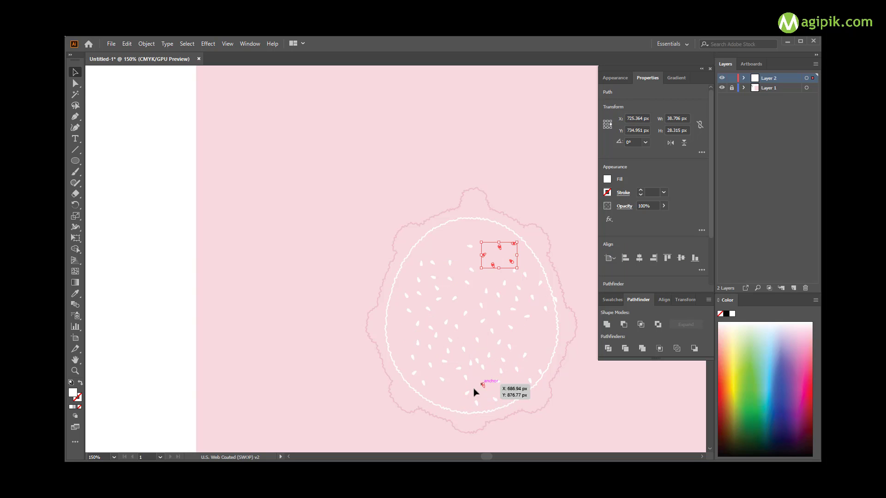
click(433, 348)
drag(460, 343, 459, 342)
key(ctrl+plus)
key(ctrl+plus)
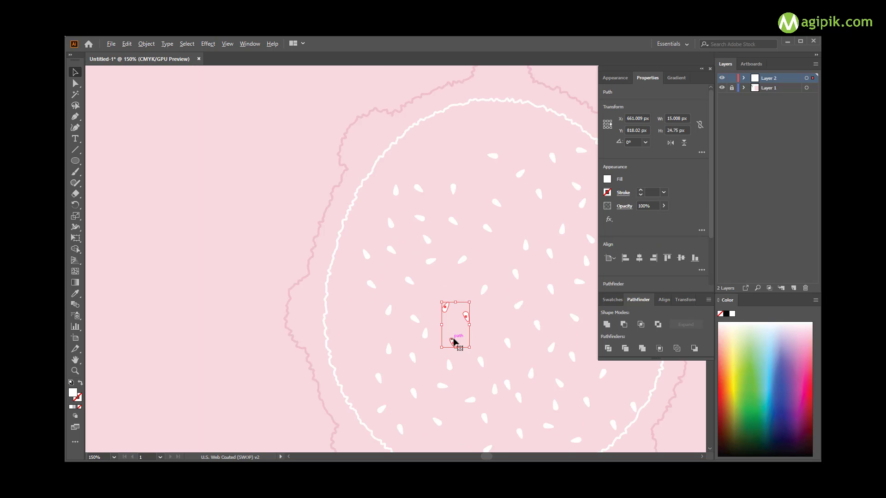
scroll(457, 285, down, 3)
mouse_move(454, 278)
mouse_down()
mouse_move(431, 378)
mouse_move(477, 325)
mouse_up()
key(ctrl+minus)
key(ctrl+minus)
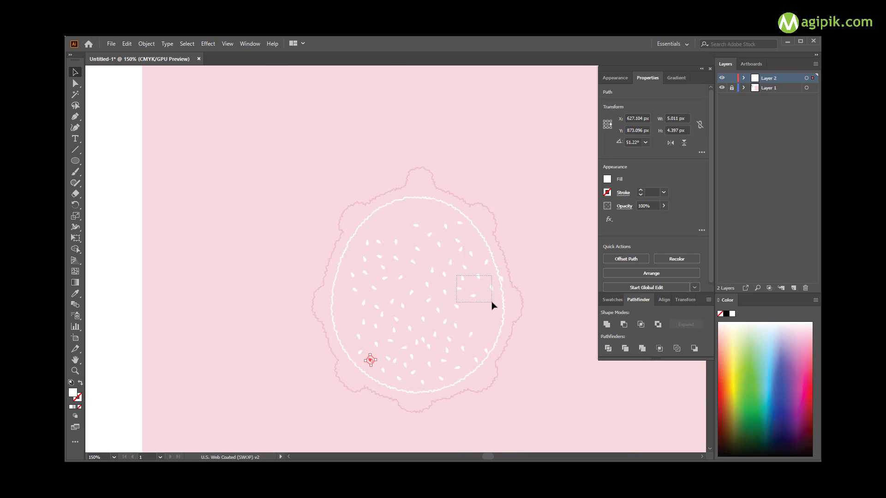
Step: Shift a small seed group lower and move others toward the left edge, turning one
drag(493, 306, 492, 303)
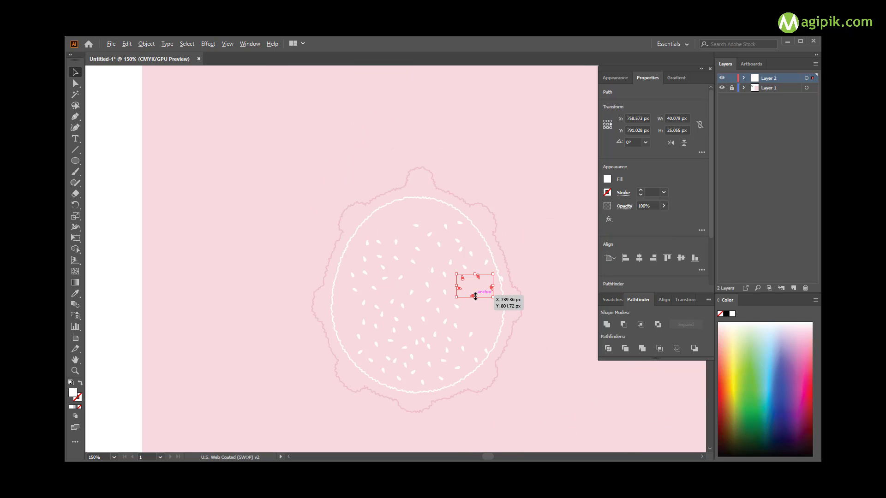
scroll(475, 296, up, 2)
mouse_move(476, 296)
mouse_down()
mouse_move(492, 371)
mouse_move(433, 335)
mouse_up()
click(519, 361)
scroll(502, 372, down, 2)
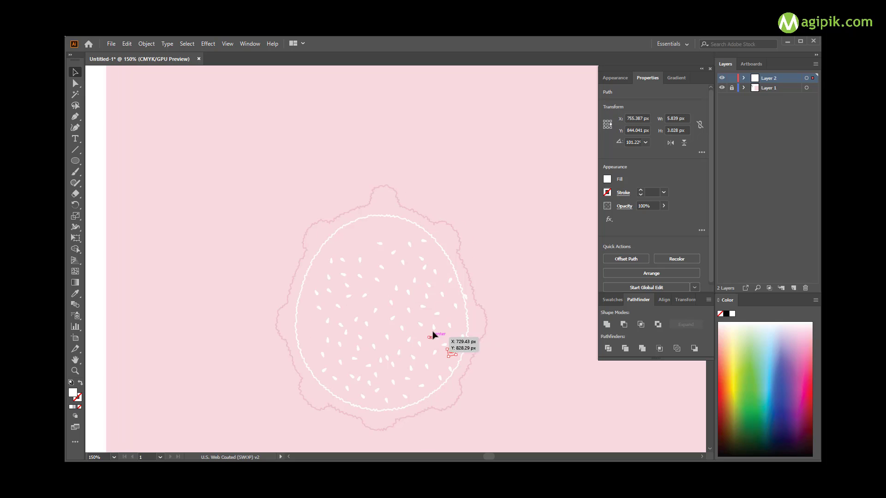
click(427, 378)
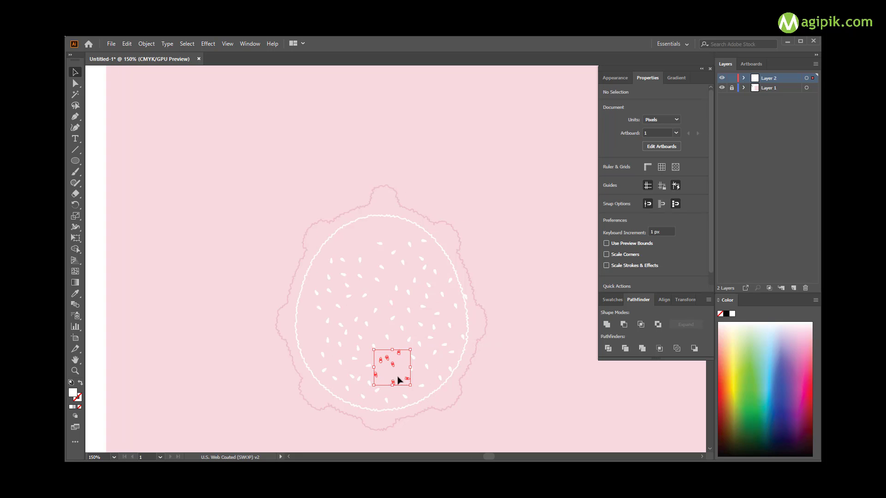
drag(400, 379, 331, 320)
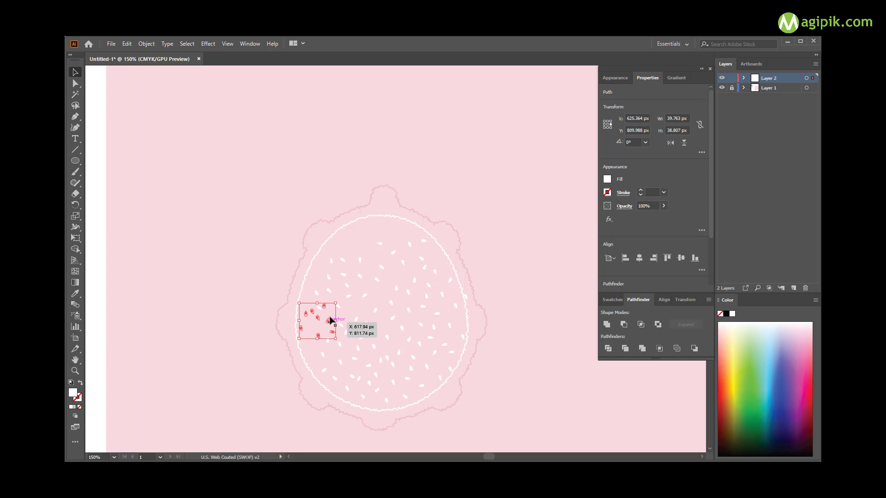
click(334, 322)
drag(331, 320, 313, 349)
mouse_move(329, 308)
mouse_down()
mouse_move(316, 276)
mouse_move(316, 310)
mouse_move(351, 250)
mouse_move(313, 342)
mouse_up()
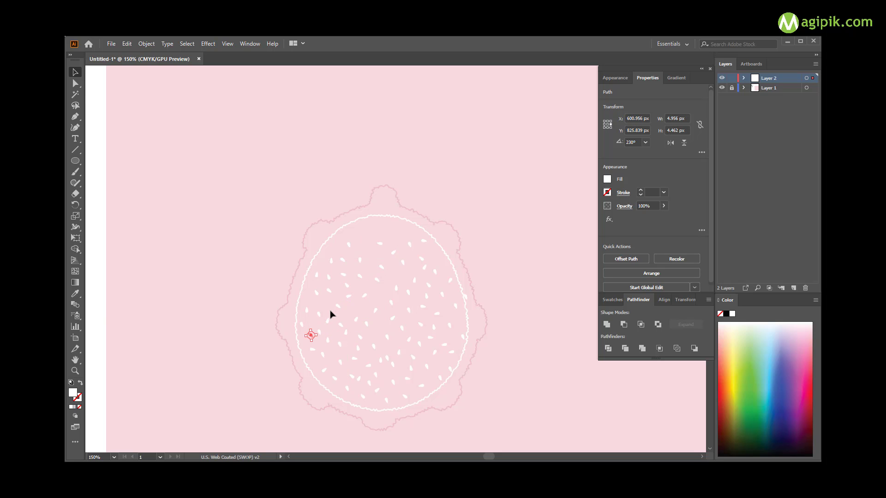
Step: Move seeds up to fill the gaps near the circle's top rim
scroll(355, 318, up, 1)
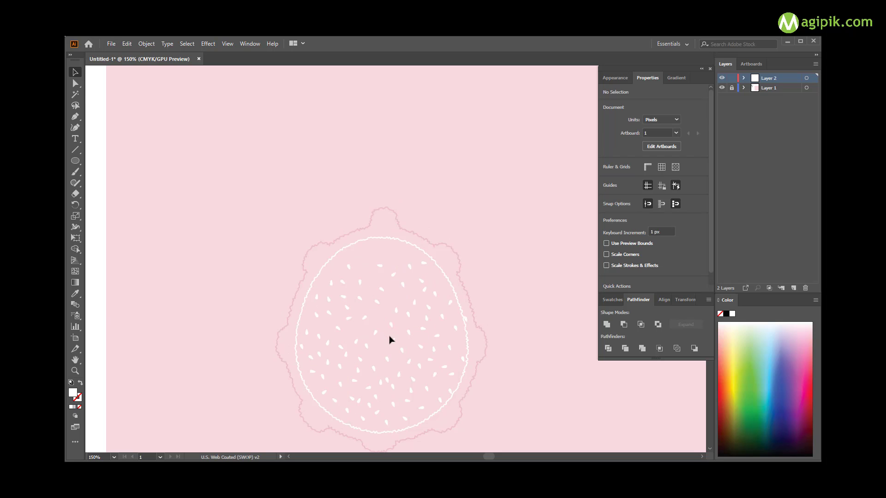
mouse_move(385, 330)
mouse_down()
mouse_move(411, 365)
mouse_move(369, 264)
mouse_up()
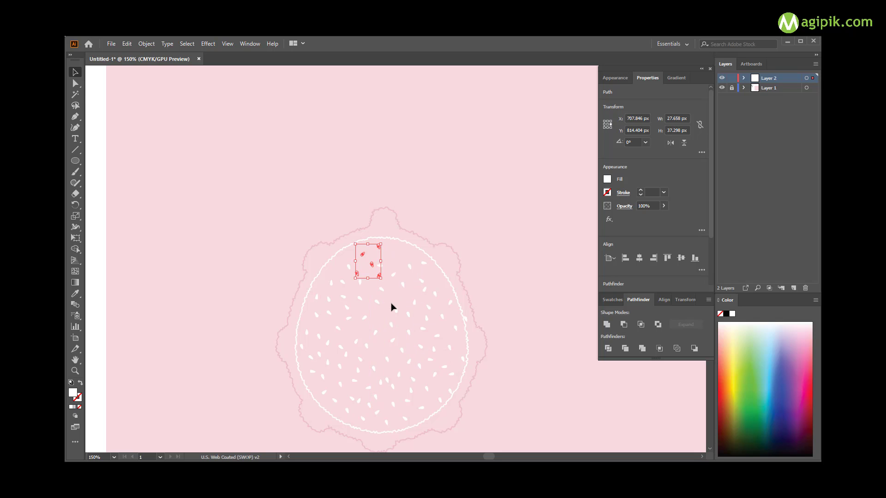
mouse_move(393, 307)
mouse_down()
mouse_move(398, 267)
mouse_move(410, 257)
mouse_up()
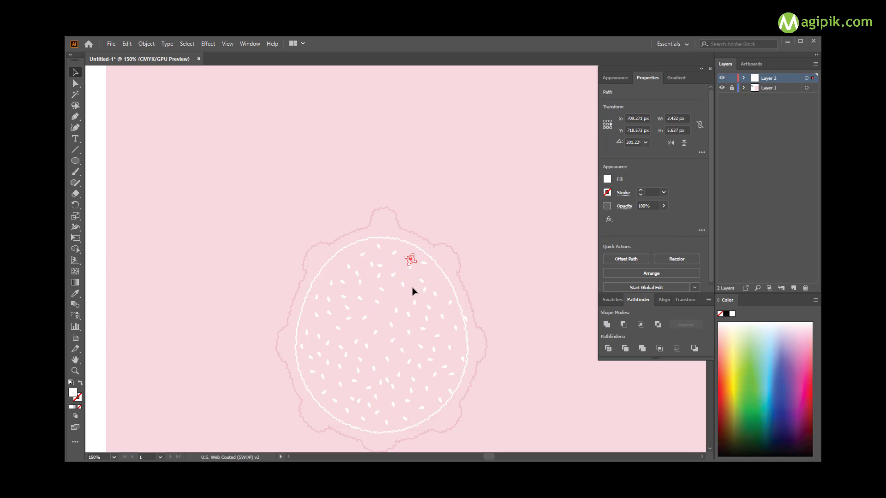
scroll(412, 291, down, 1)
scroll(416, 305, up, 1)
scroll(399, 295, up, 1)
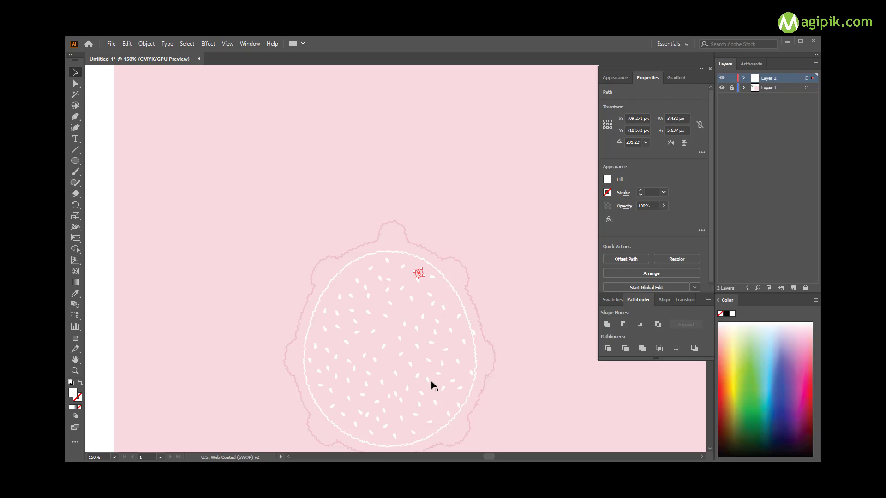
scroll(432, 383, down, 1)
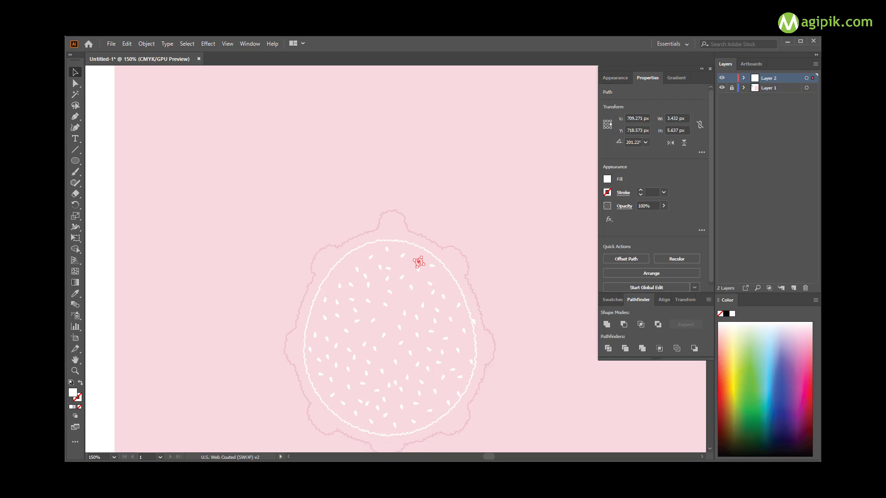
Step: Draw a first short curved stem stroke on the fruit's top with the Curvature tool
click(75, 129)
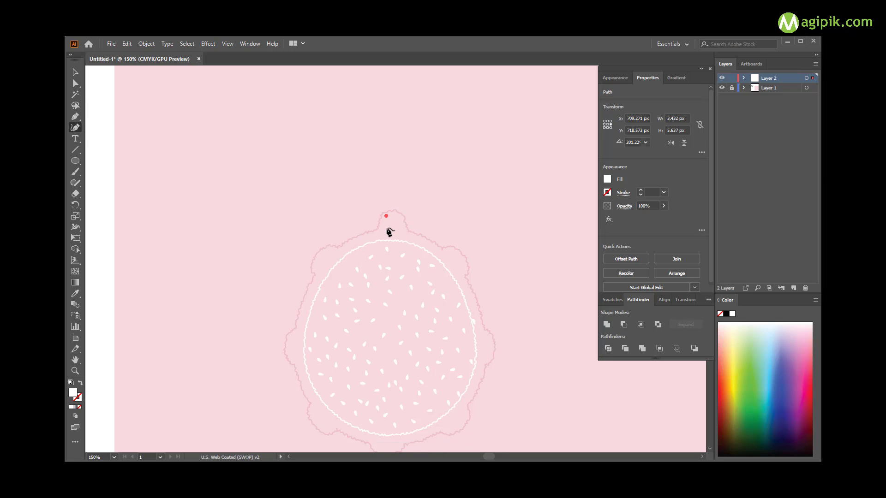
click(387, 229)
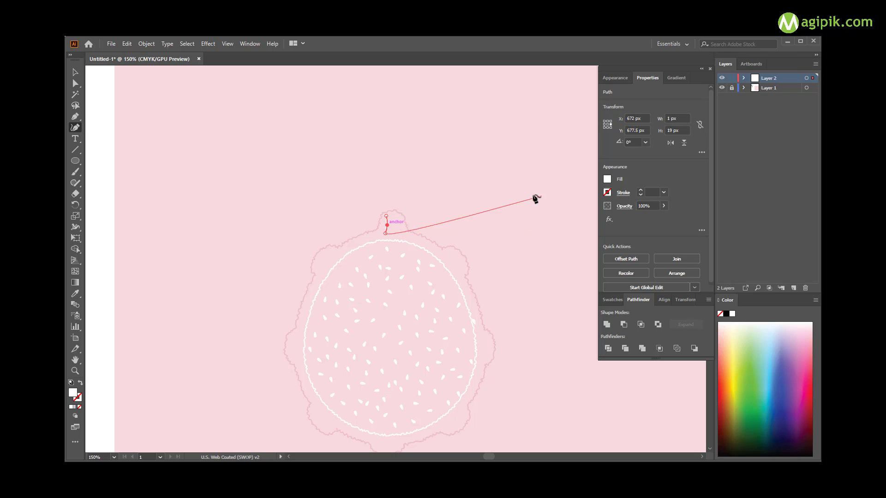
key(v)
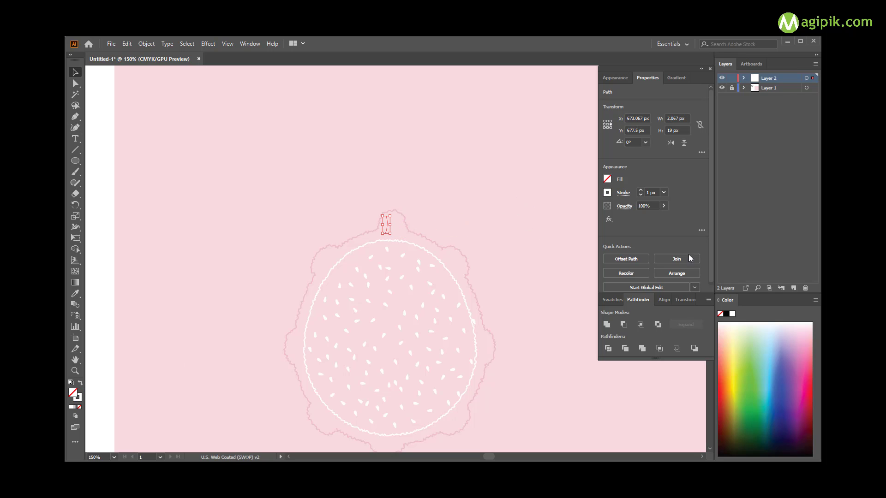
click(606, 193)
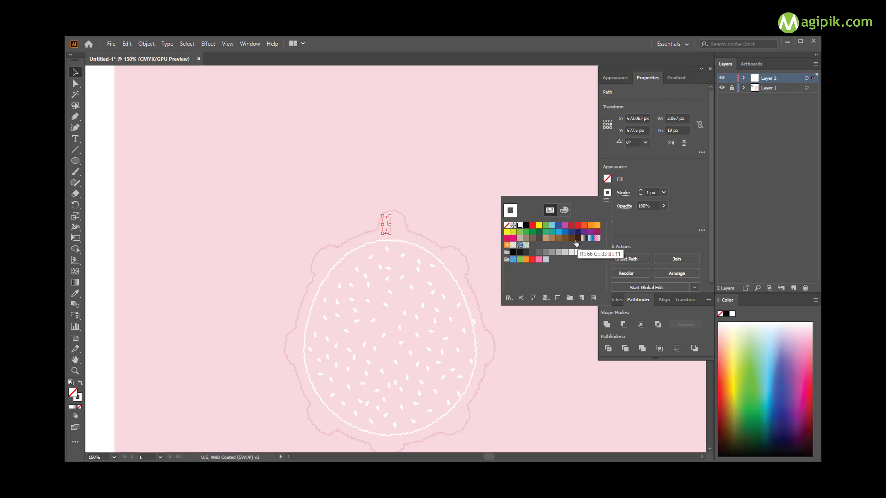
key(Escape)
scroll(270, 207, down, 2)
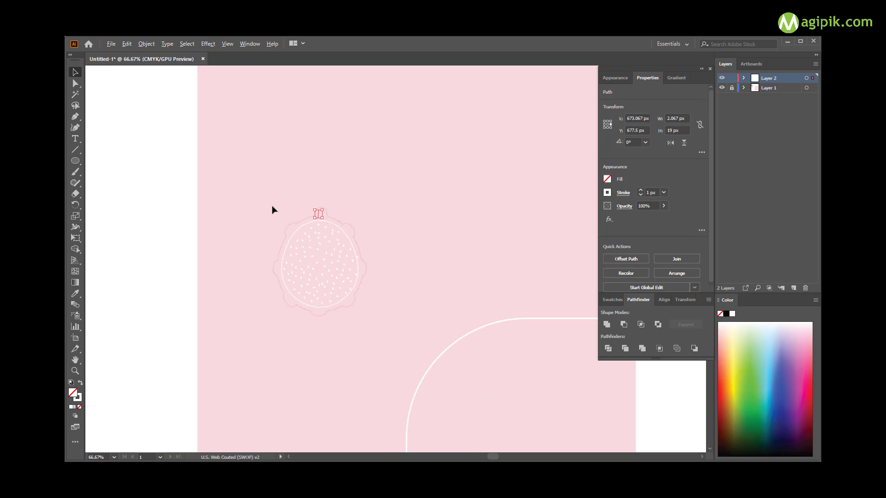
scroll(272, 206, down, 2)
Step: Eyedropper a grey and make it the stem's stroke at 2 px weight
click(77, 297)
scroll(126, 242, down, 2)
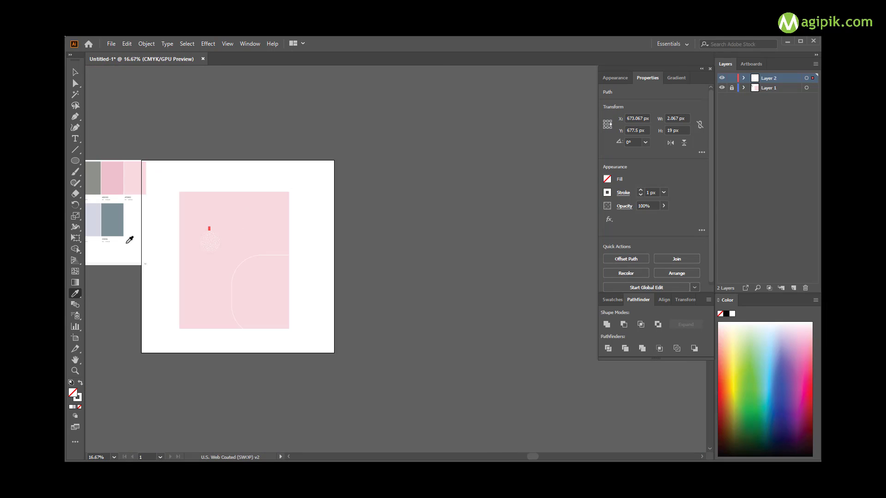
scroll(217, 238, up, 4)
scroll(257, 257, up, 1)
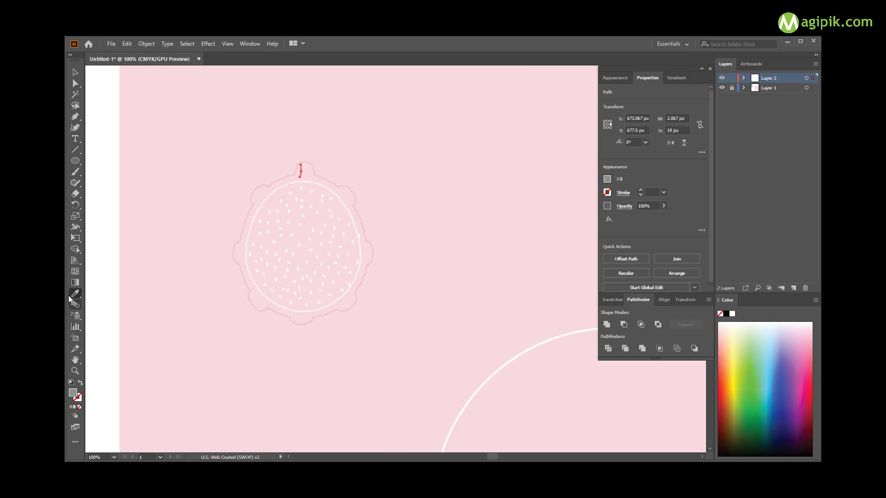
click(80, 384)
scroll(287, 198, up, 2)
click(623, 192)
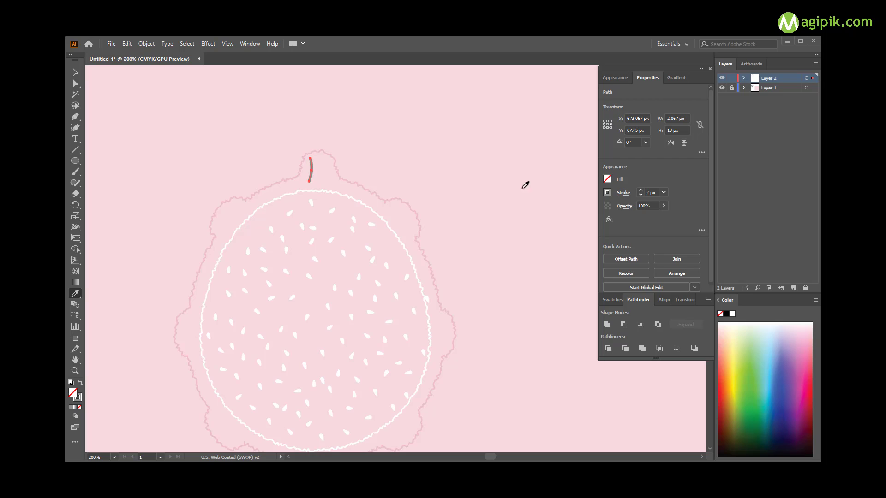
key(v)
click(411, 176)
scroll(320, 187, down, 1)
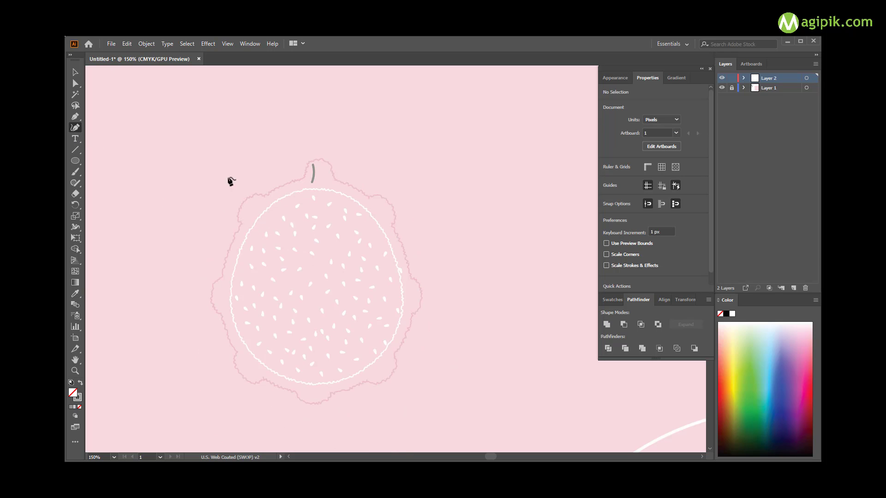
scroll(312, 181, up, 1)
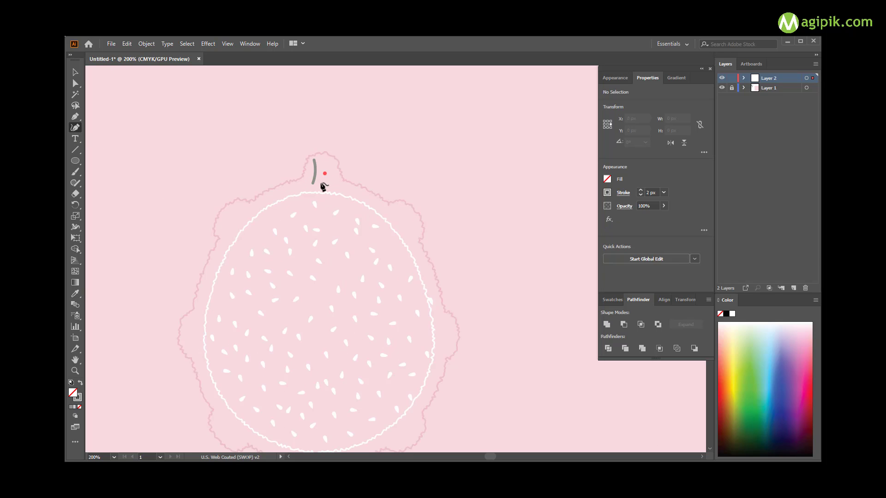
Step: Draw the second and third stem strokes and nudge them into place on the nub
click(317, 186)
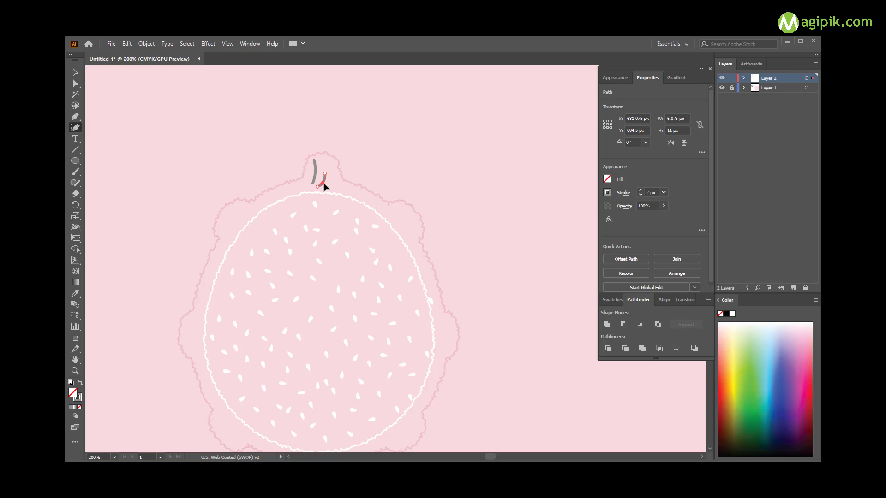
key(v)
click(238, 198)
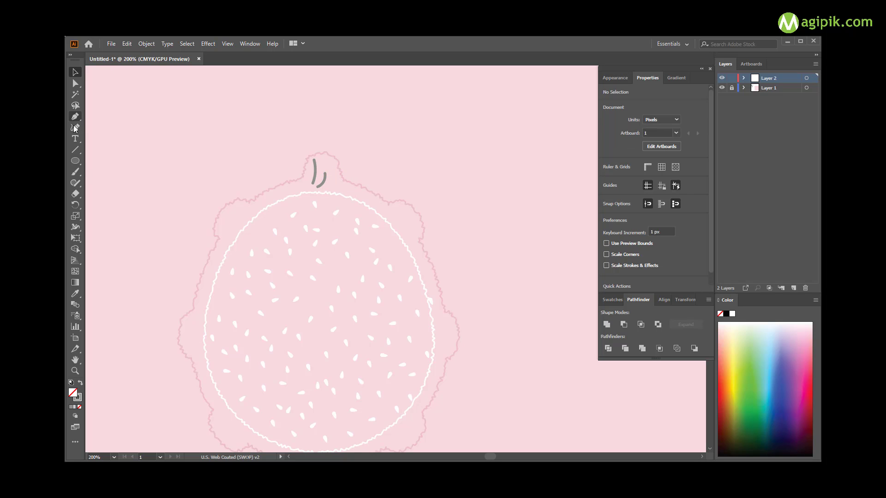
click(75, 128)
click(330, 164)
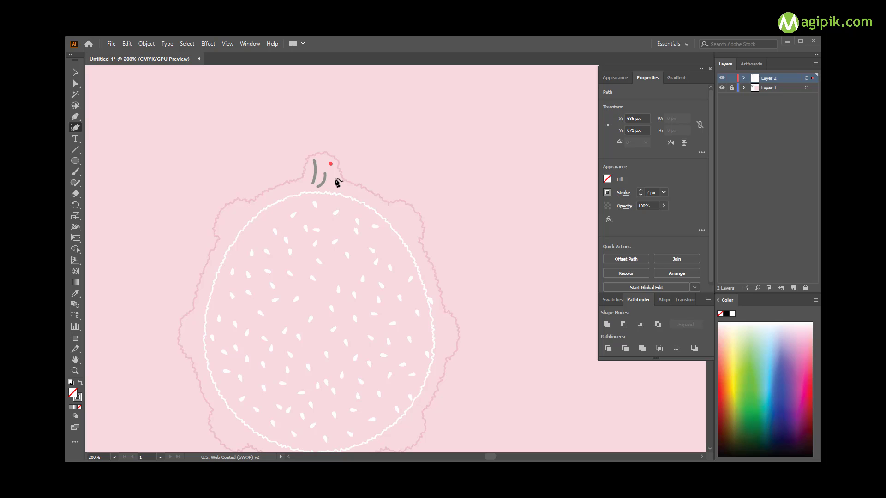
click(337, 178)
key(v)
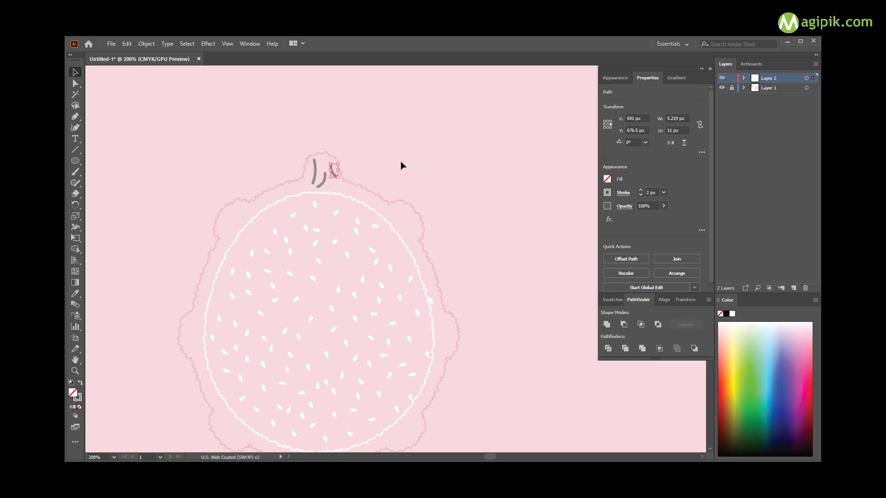
click(401, 164)
drag(327, 182, 325, 175)
click(349, 173)
drag(324, 180, 323, 180)
Step: Zoom in to check the three stem strokes, then zoom back out
key(shift+grave)
key(ctrl+plus)
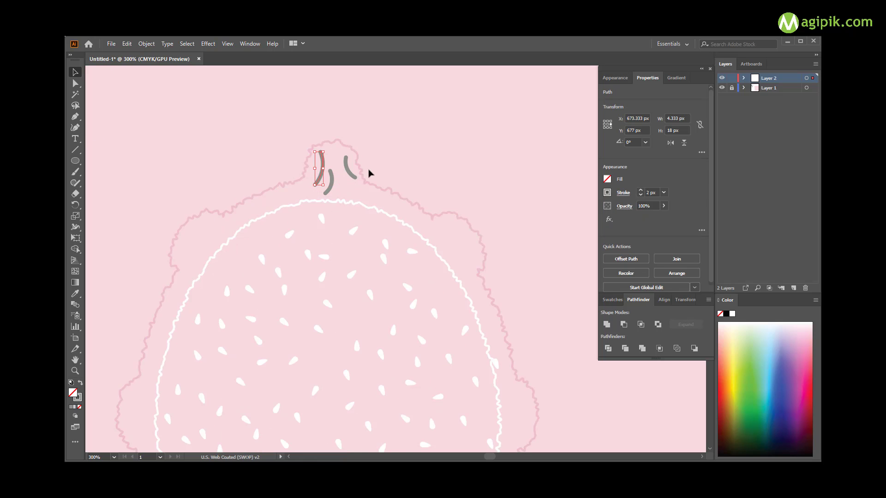
click(369, 174)
key(ctrl+minus)
key(ctrl+minus)
key(ctrl+minus)
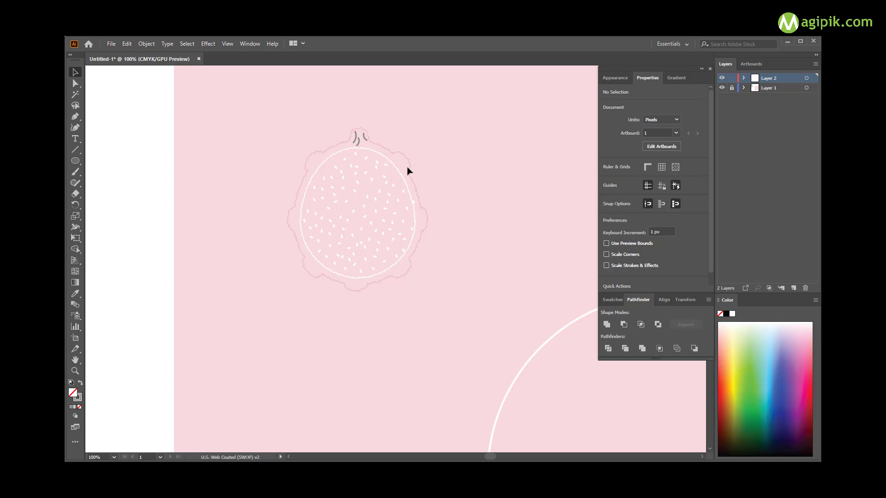
scroll(435, 190, down, 3)
Step: Recolour the outer outline's stroke to magenta-pink using CMYK values M 72, Y 7.07
scroll(406, 189, up, 1)
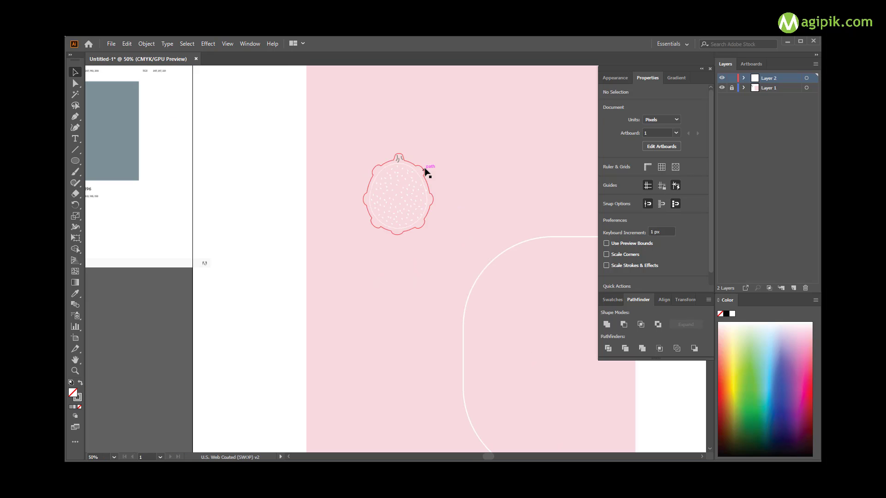
click(425, 172)
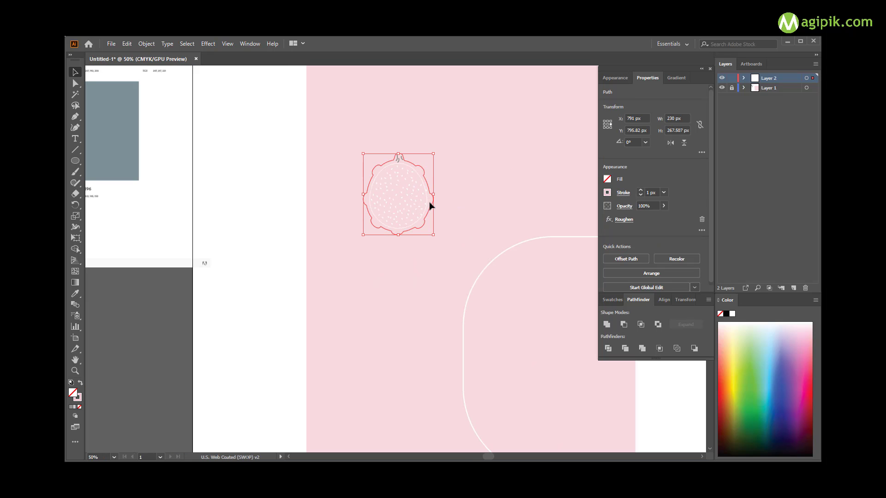
click(608, 194)
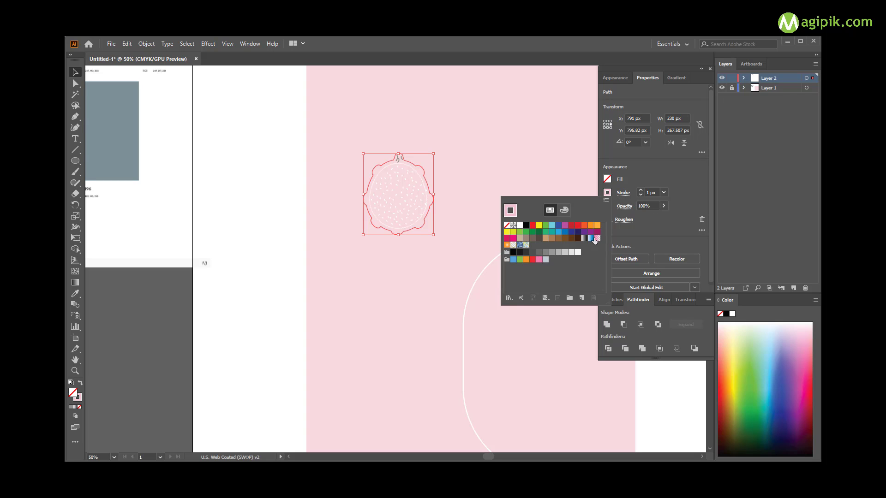
click(564, 210)
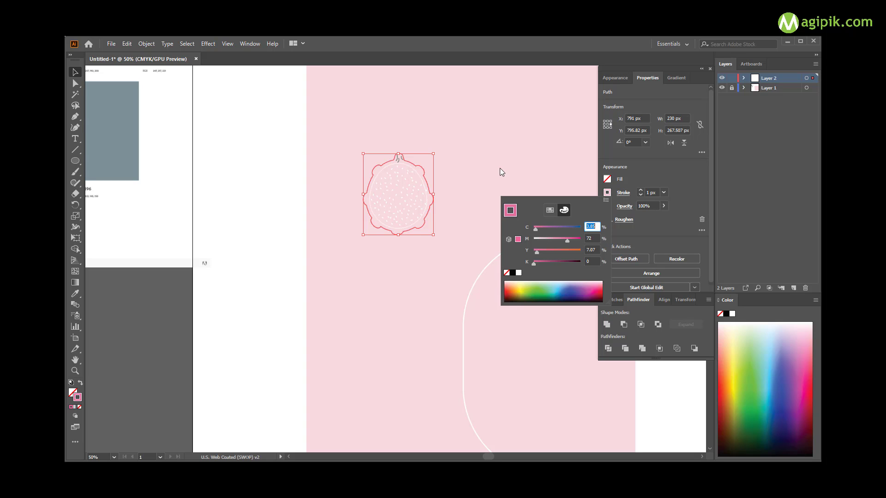
click(530, 194)
scroll(429, 210, down, 1)
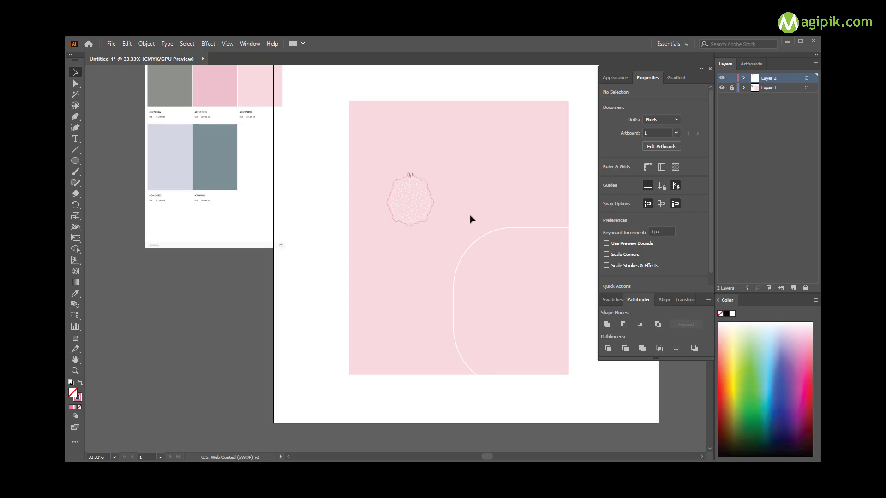
scroll(412, 198, up, 3)
scroll(412, 198, down, 3)
Step: Select the fruit, then all three grey stem strokes together
click(406, 198)
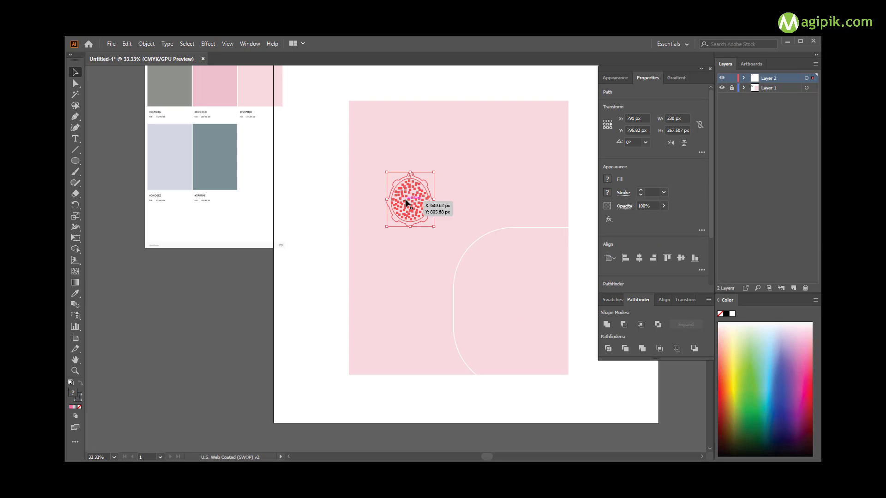
scroll(414, 202, up, 3)
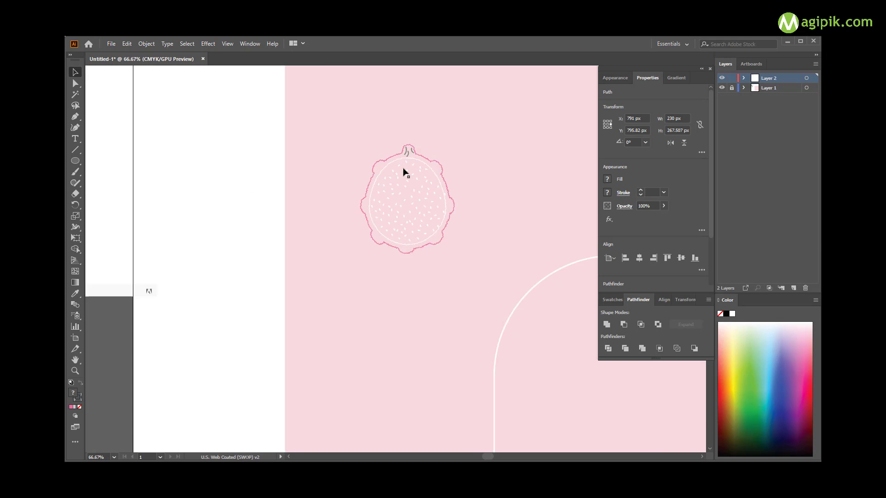
scroll(406, 174, up, 2)
click(408, 109)
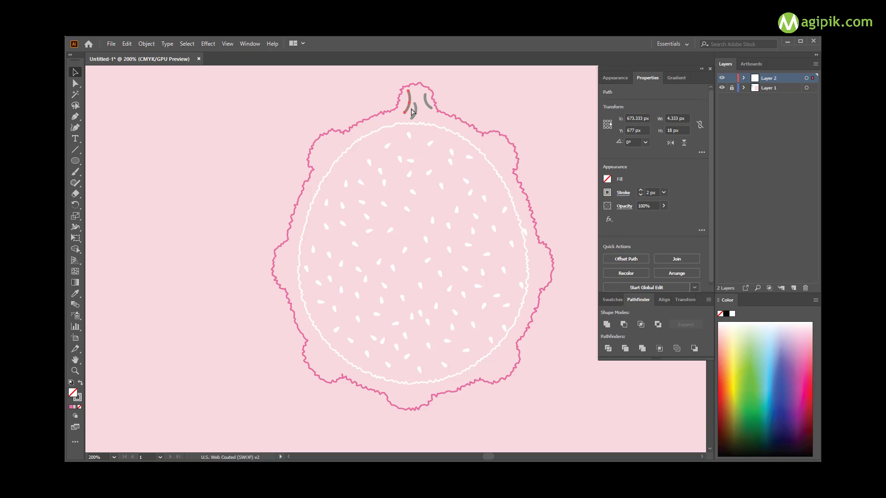
click(413, 112)
click(409, 99)
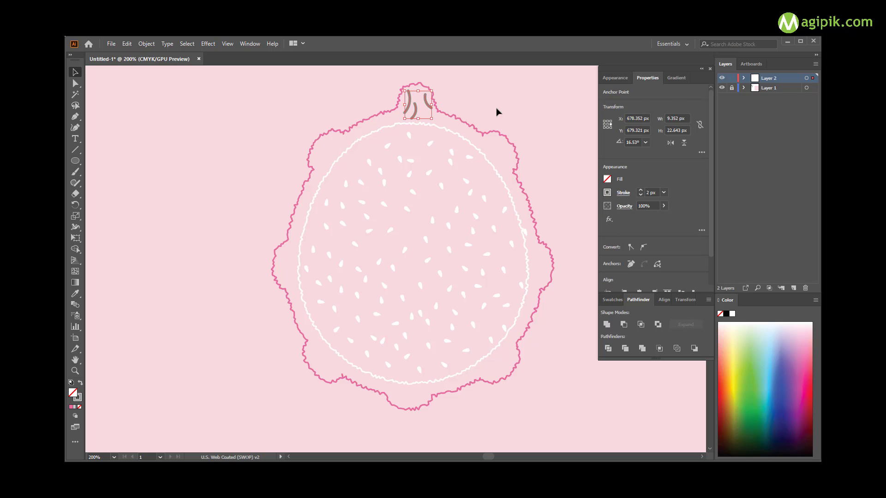
Step: Marquee-select all the fruit's parts and group them into one object
scroll(461, 243, down, 3)
drag(381, 179, 490, 312)
right_click(462, 236)
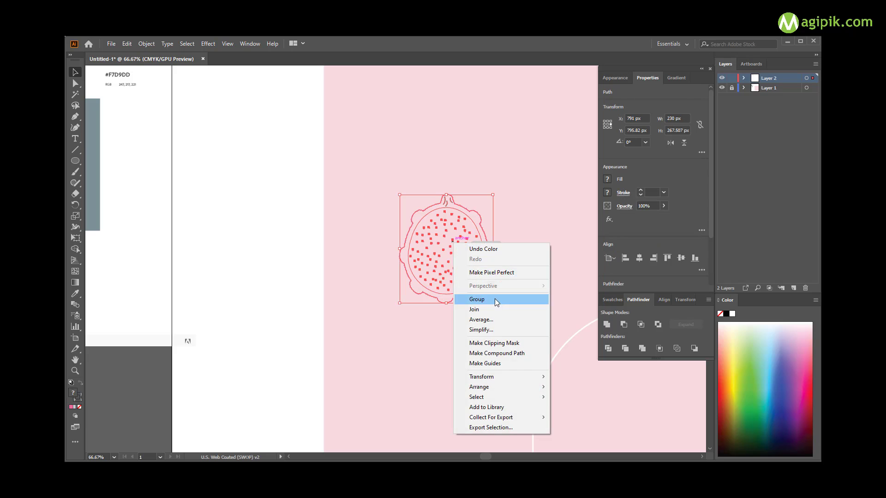
click(495, 299)
Step: Enlarge the fruit group and rotate it slightly
scroll(524, 233, down, 3)
mouse_move(496, 235)
mouse_down()
mouse_move(459, 174)
mouse_move(504, 233)
mouse_up()
click(507, 154)
click(492, 205)
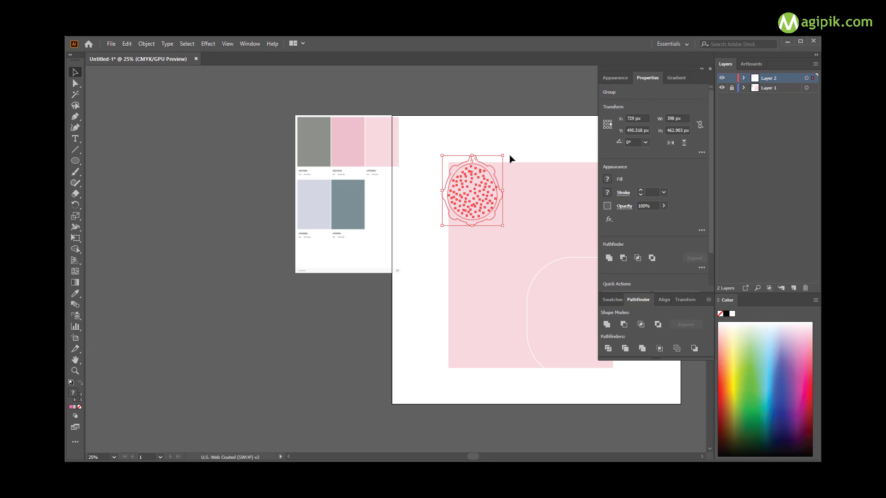
drag(510, 156, 541, 193)
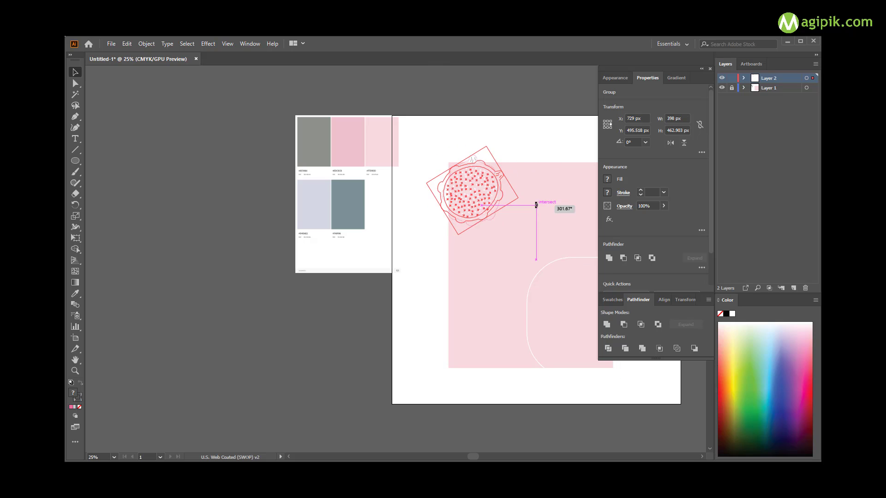
click(524, 247)
Step: Zoom in, reselect the fruit group and undo its last two transformations
key(ctrl+=)
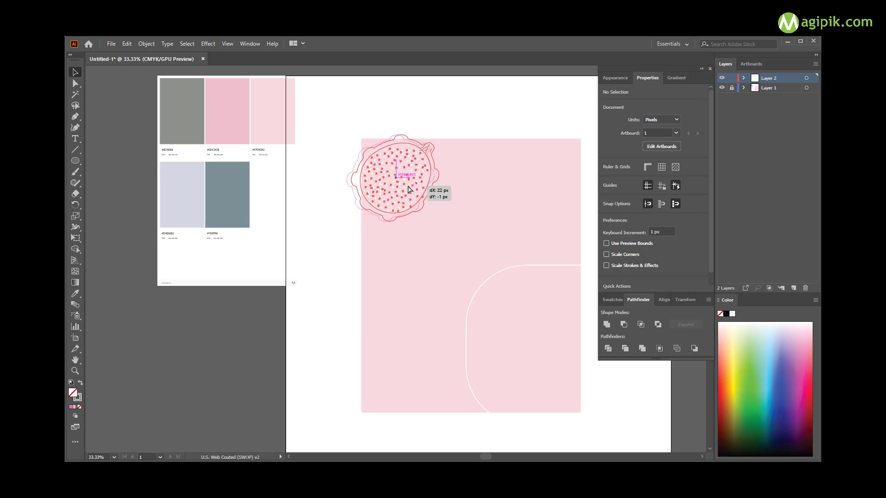
click(412, 187)
click(482, 235)
alt+scroll(416, 210, up, 2)
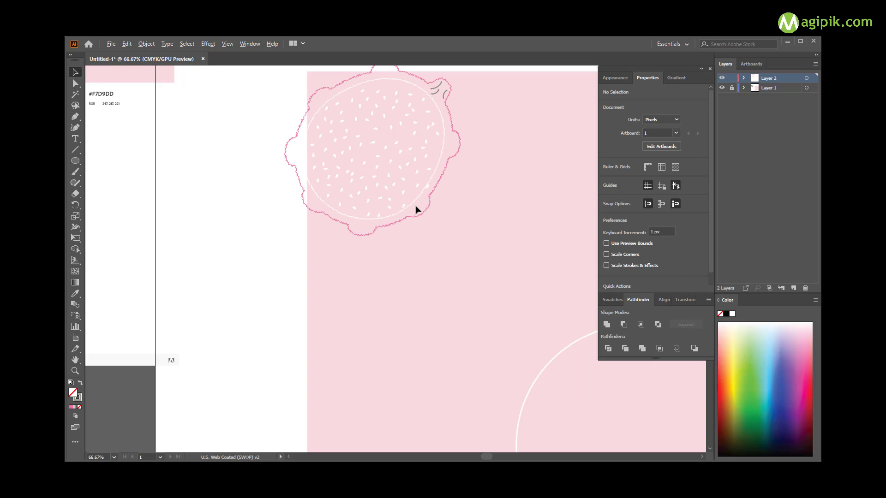
alt+scroll(439, 209, down, 3)
click(439, 209)
key(ctrl+z)
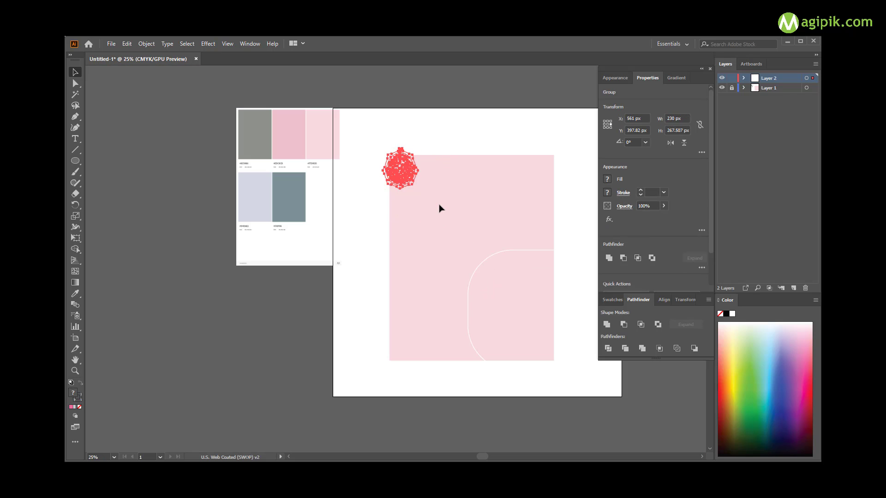
key(ctrl+z)
Step: Undo the last change to the fruit and ungroup the drawing
click(467, 219)
alt+scroll(444, 223, up, 3)
alt+scroll(445, 226, up, 2)
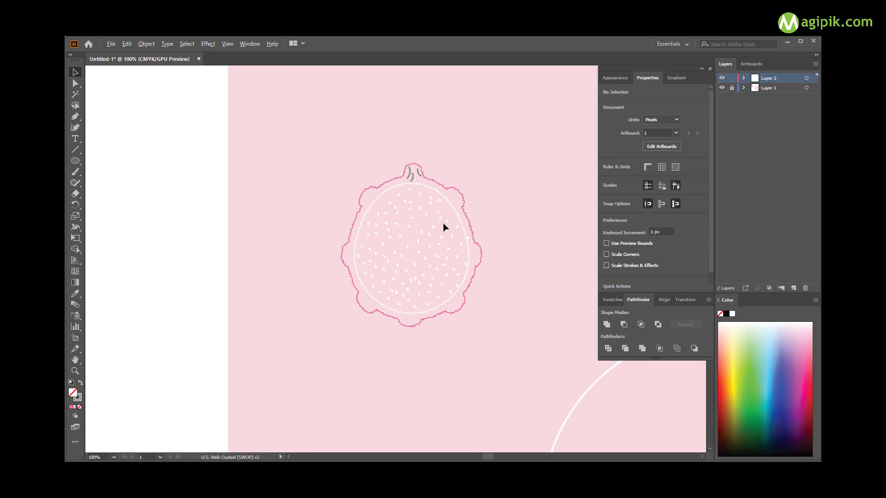
alt+scroll(465, 242, up, 2)
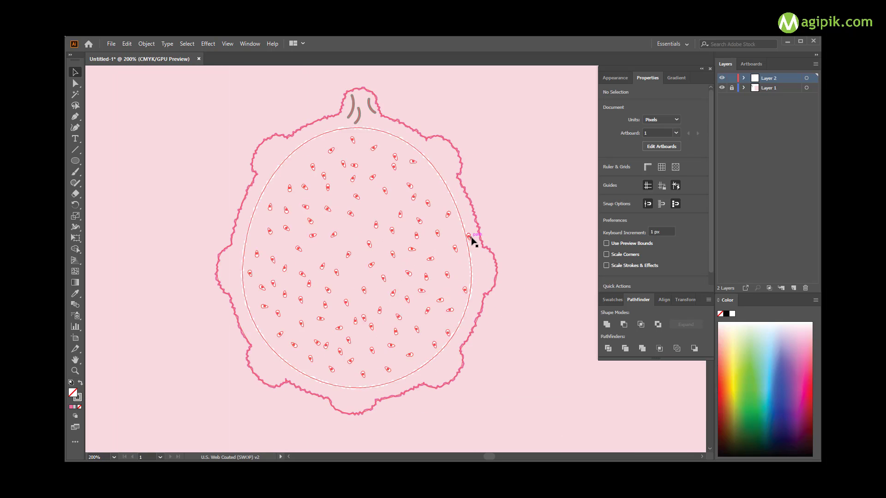
click(473, 241)
right_click(466, 234)
click(489, 297)
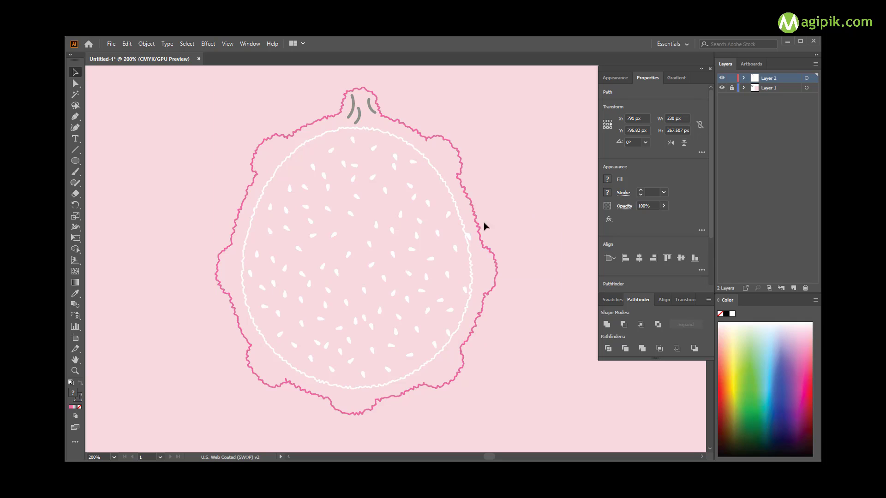
Step: Marquee-select every part of the fruit and regroup them into one object
drag(485, 226, 439, 192)
drag(498, 268, 465, 284)
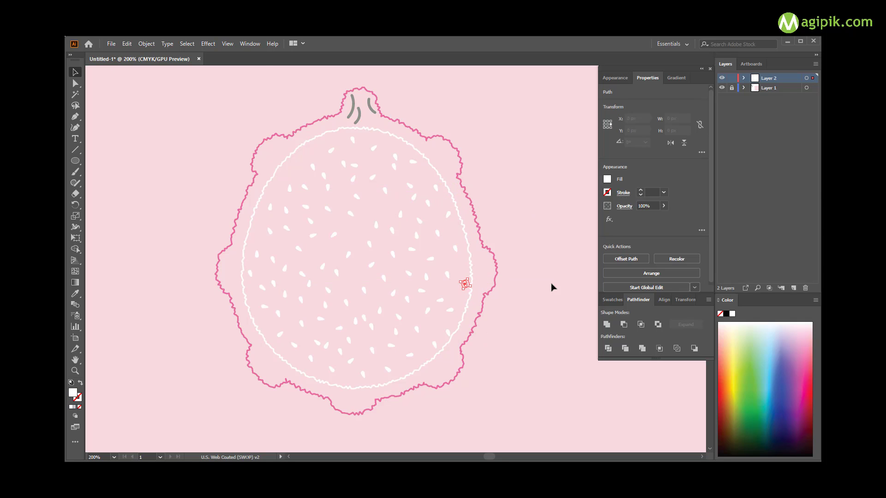
alt+scroll(552, 287, down, 2)
drag(370, 175, 539, 372)
right_click(460, 270)
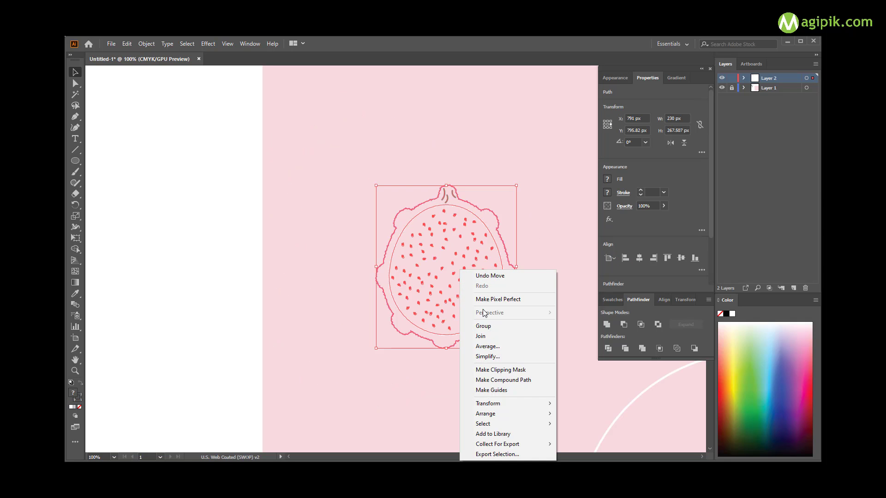
click(495, 332)
click(538, 266)
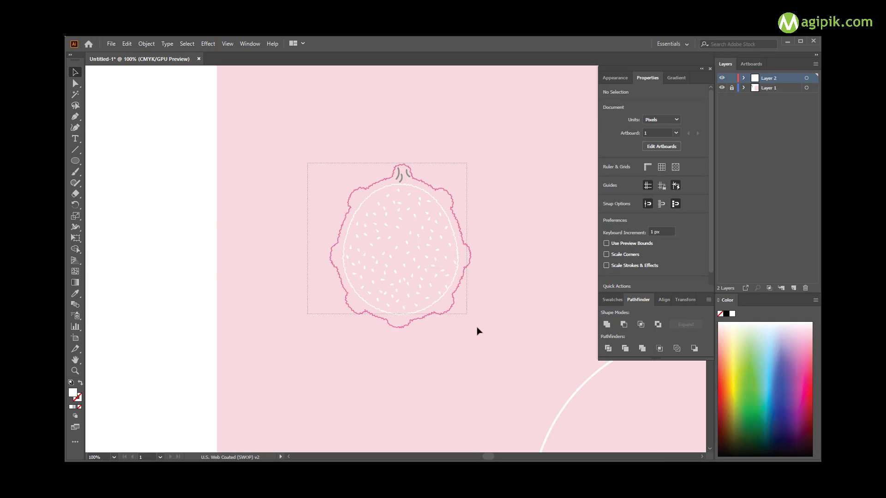
Step: Expand the fruit group's fill and stroke via Object > Expand
click(416, 277)
click(146, 43)
click(152, 162)
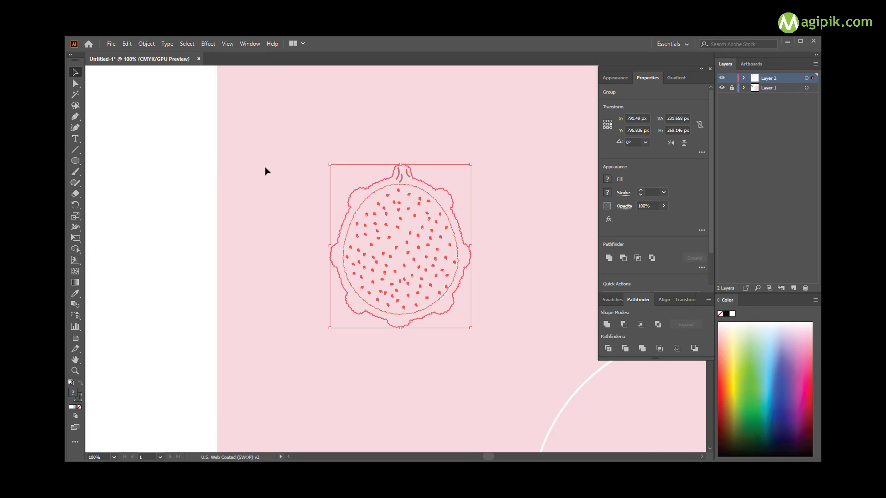
click(146, 44)
click(178, 151)
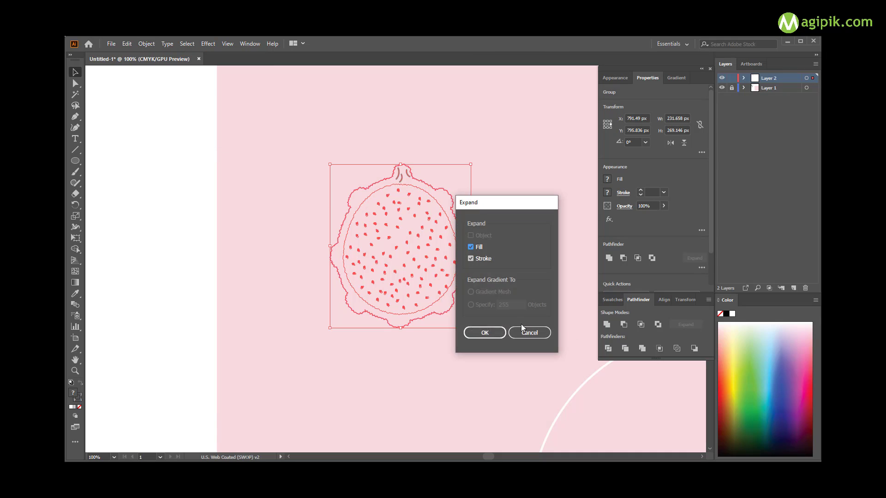
click(483, 332)
click(520, 152)
scroll(486, 268, down, 1)
Step: Ungroup the fruit, move it toward the poster's left edge, and enlarge it to about twice its size
scroll(476, 257, down, 2)
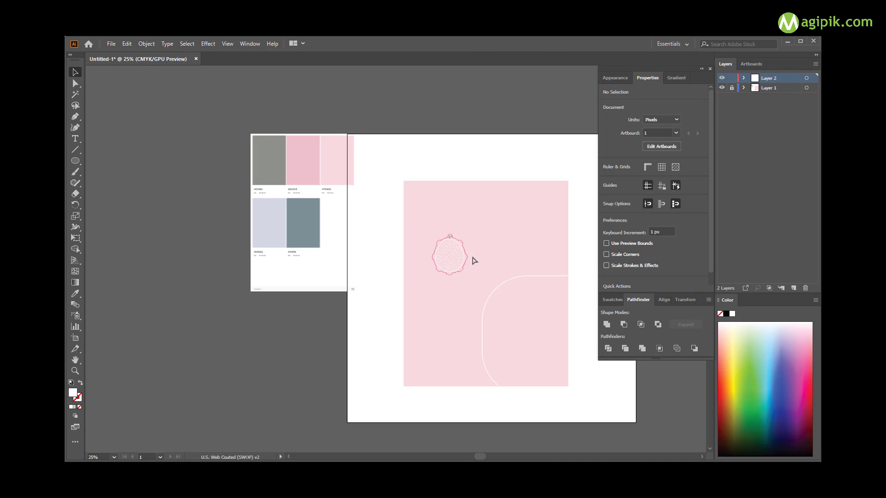
scroll(462, 277, down, 1)
right_click(449, 262)
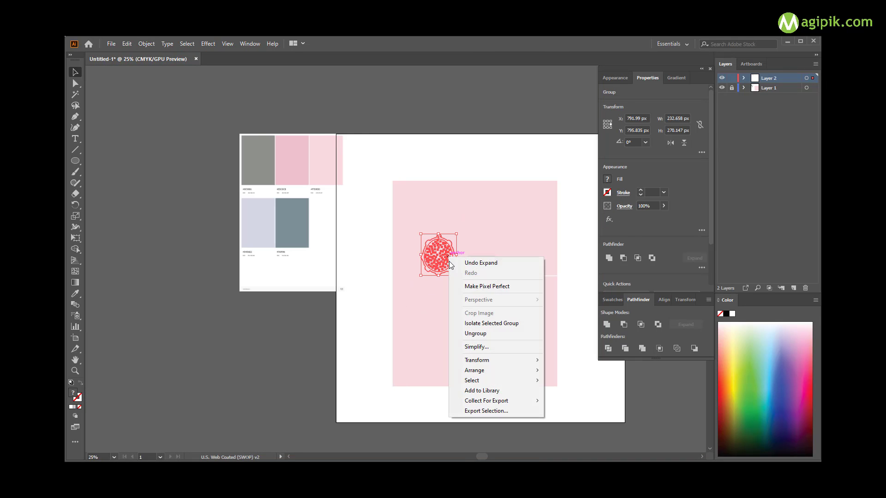
click(470, 333)
drag(440, 257, 417, 210)
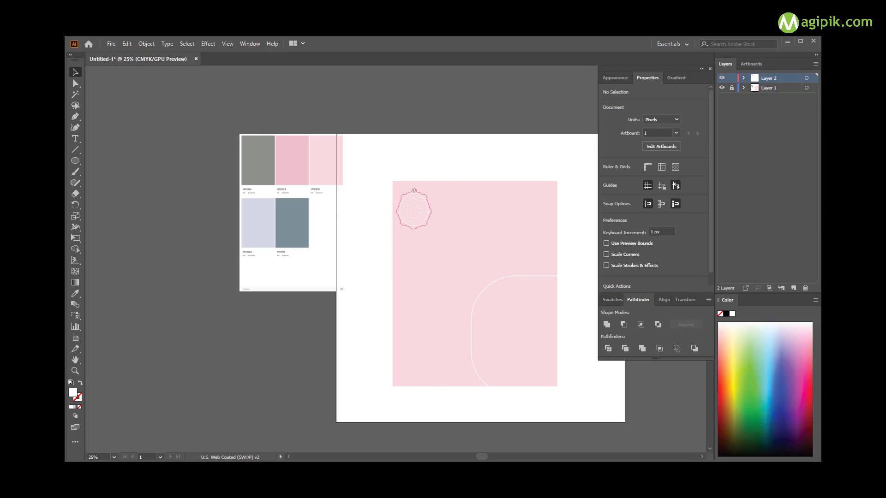
drag(414, 209, 402, 243)
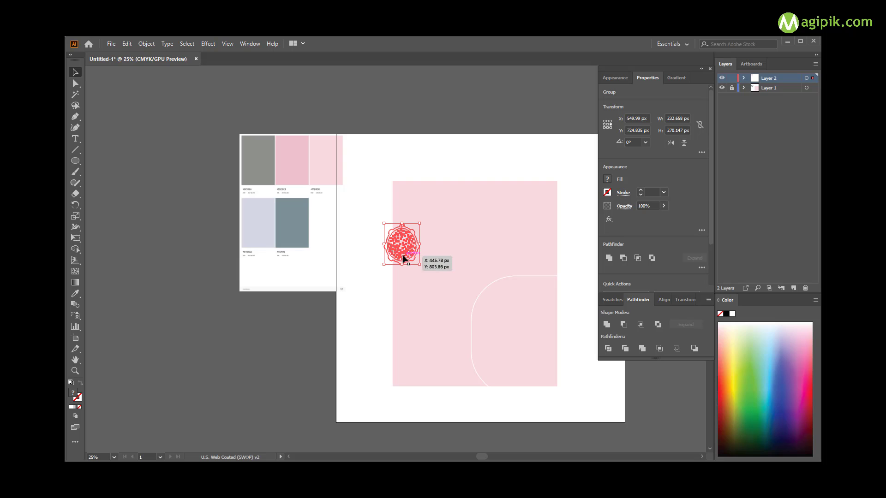
drag(420, 264, 429, 293)
click(576, 277)
Step: Nudge the fruit slightly down and right over the poster's left edge
scroll(481, 277, up, 2)
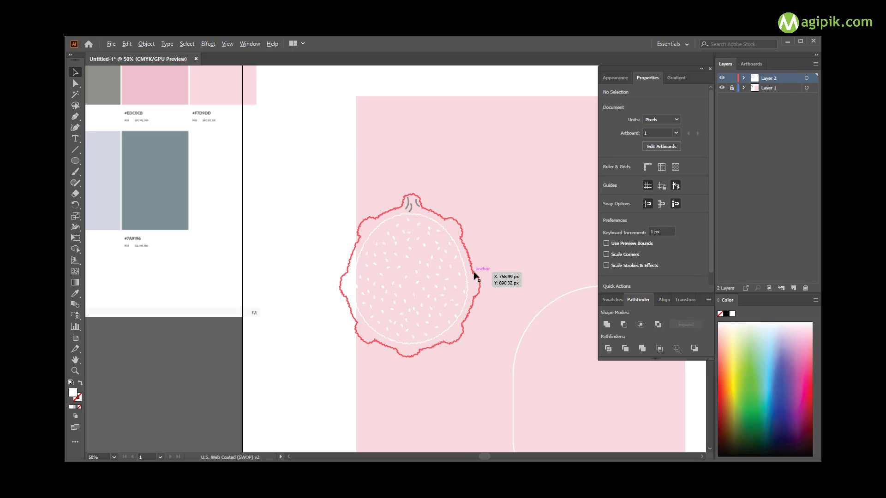
scroll(485, 276, down, 2)
scroll(459, 278, up, 3)
scroll(466, 279, down, 1)
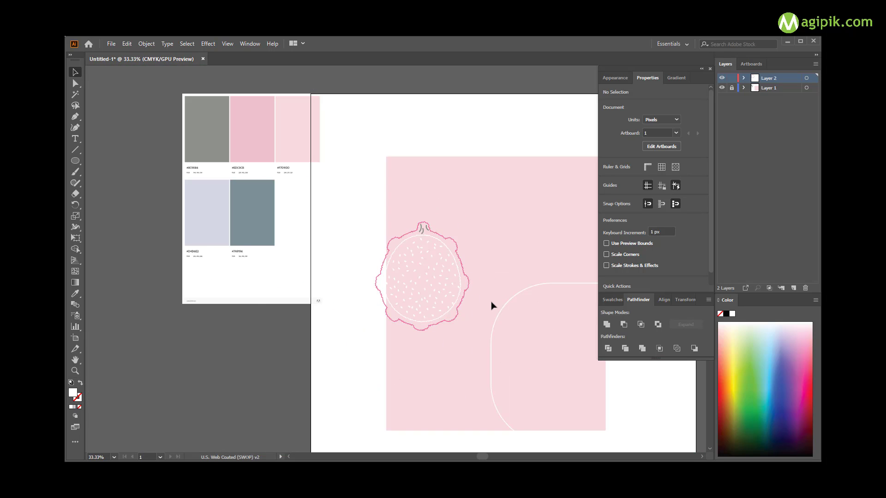
scroll(492, 305, down, 1)
drag(465, 293, 474, 316)
click(484, 277)
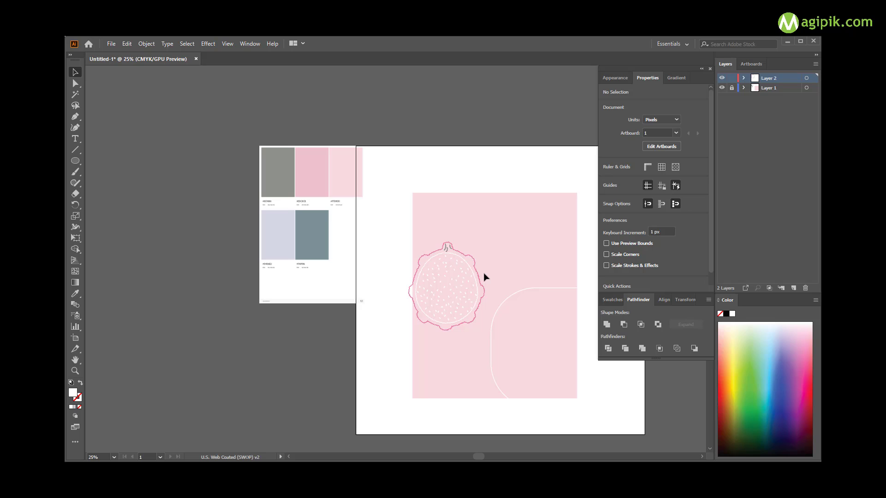
click(484, 277)
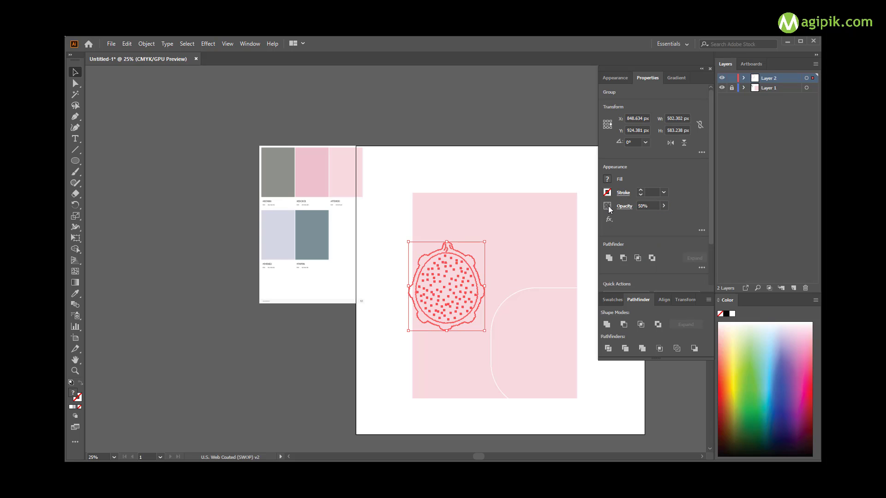
click(549, 204)
Step: Shift the fruit group slightly and rotate it a little clockwise
alt+scroll(511, 344, down, 2)
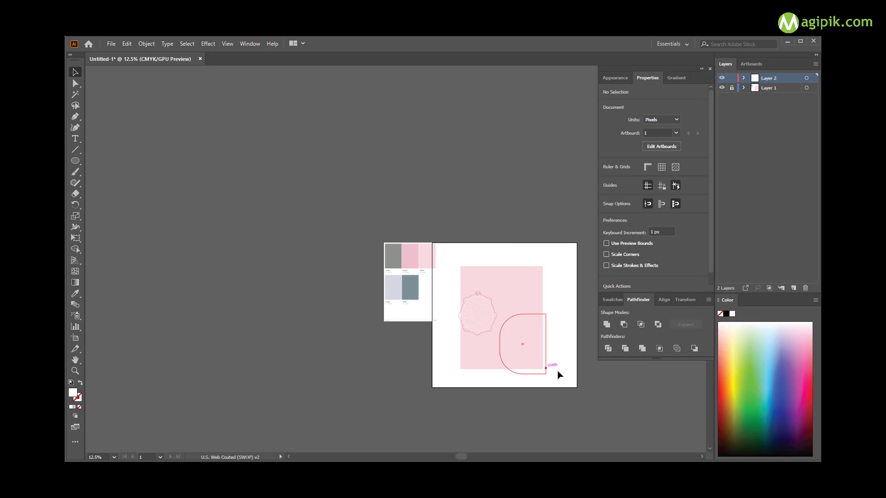
drag(491, 297, 523, 267)
alt+scroll(477, 315, up, 2)
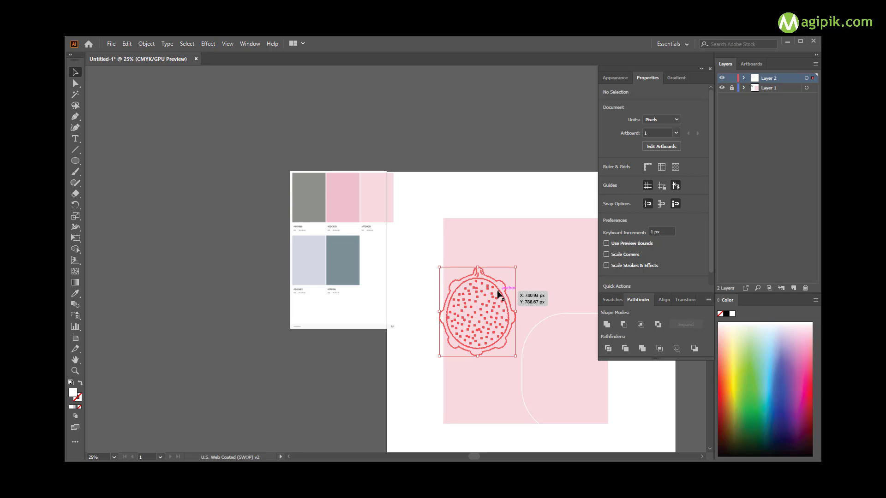
drag(522, 267, 502, 308)
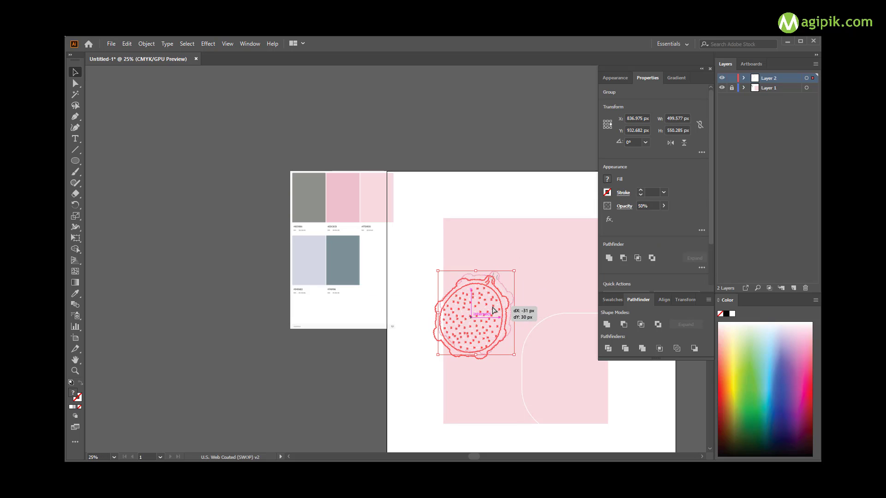
click(502, 346)
alt+scroll(502, 346, down, 2)
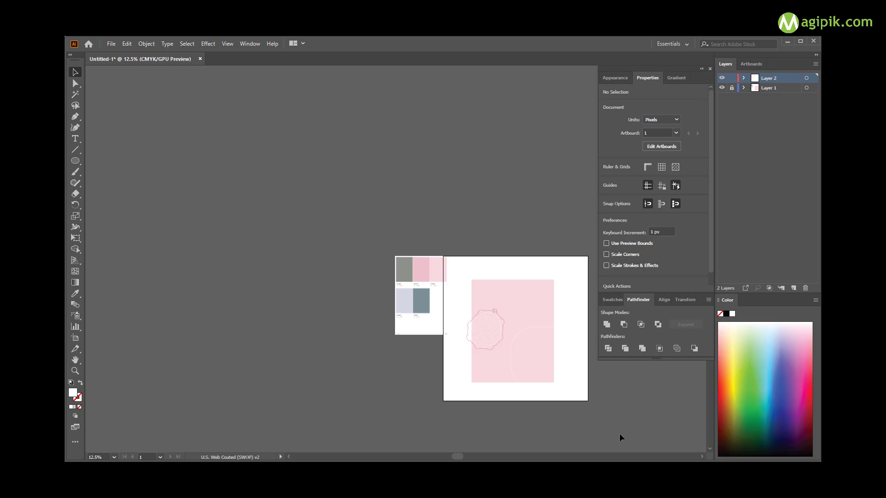
alt+scroll(561, 373, up, 2)
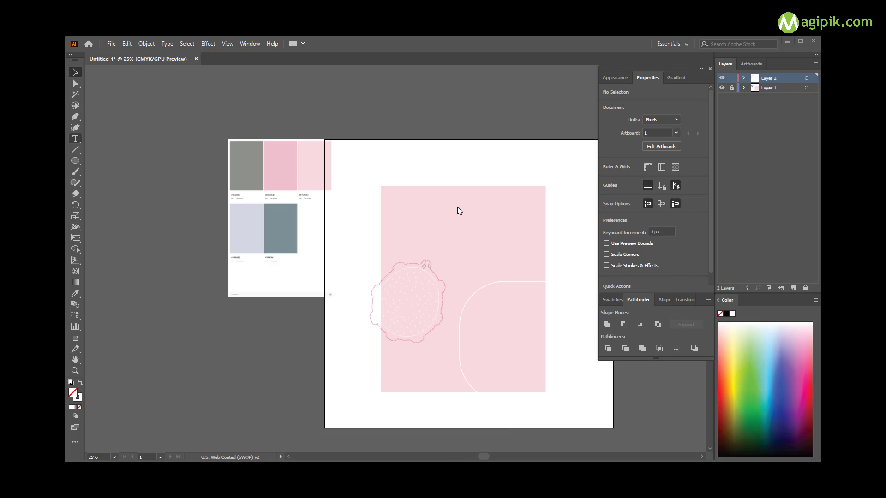
Step: Add a text object near the top of the poster with a 90 px font size
key(t)
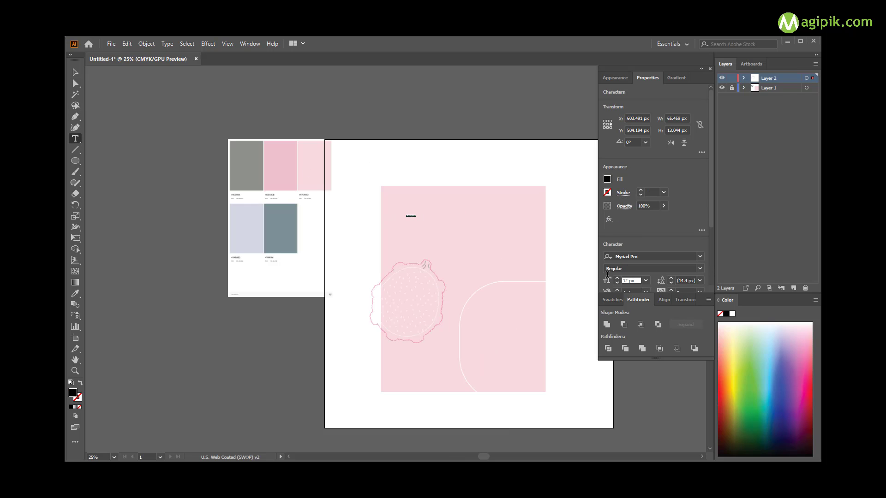
text(0)
key(Return)
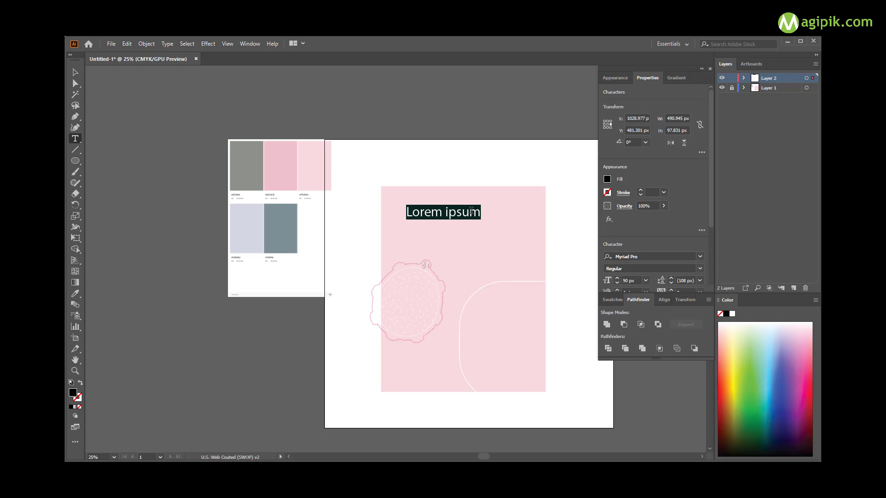
click(470, 211)
Step: Apply the Bana Chips Free font and type the headline 'great fruit'
click(663, 257)
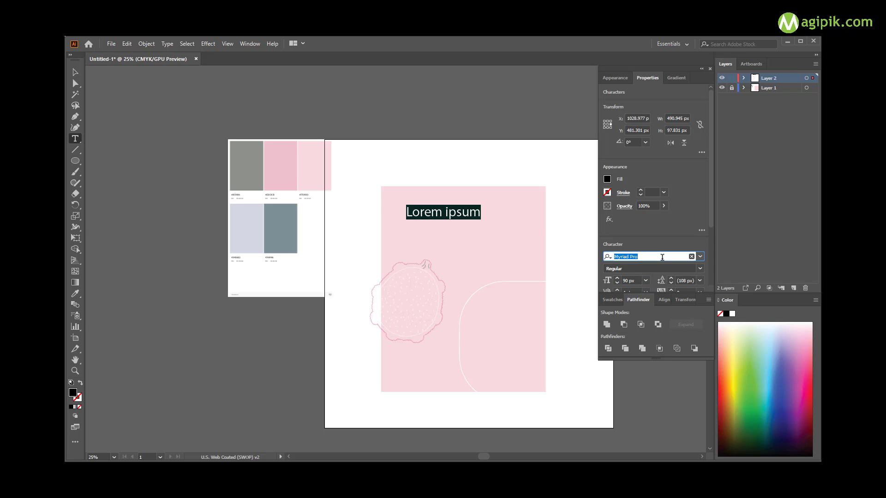
text(ba)
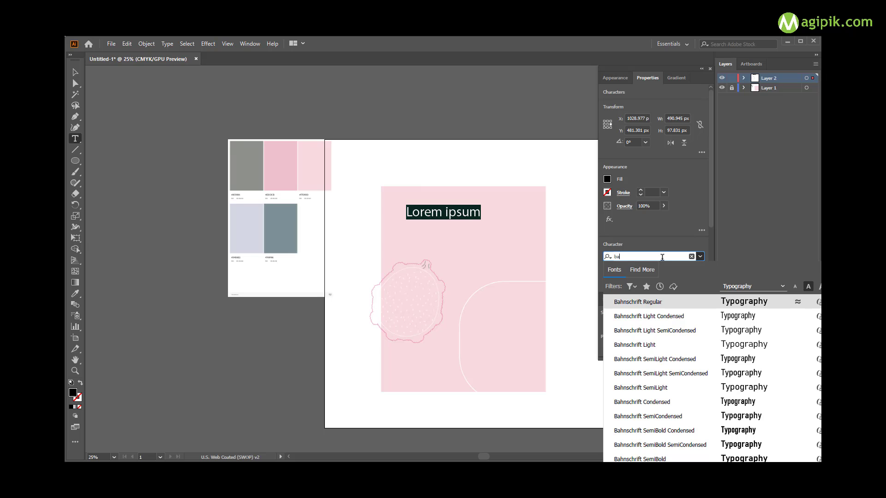
text(n)
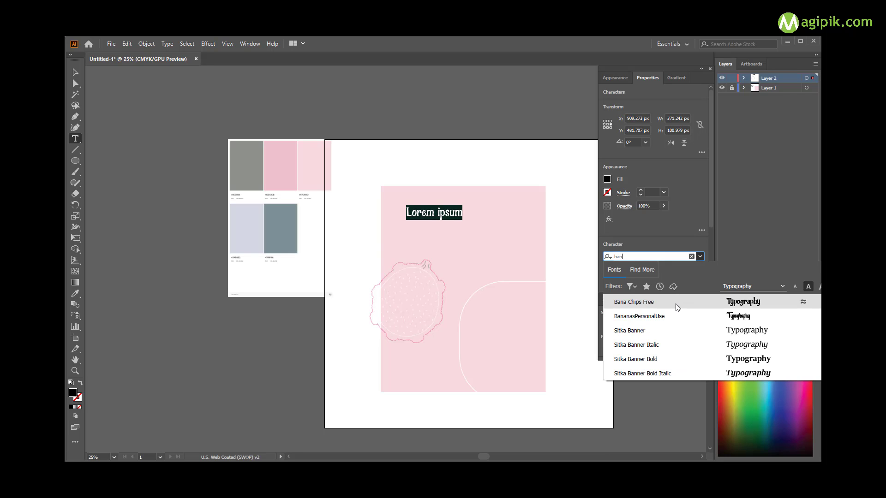
click(677, 305)
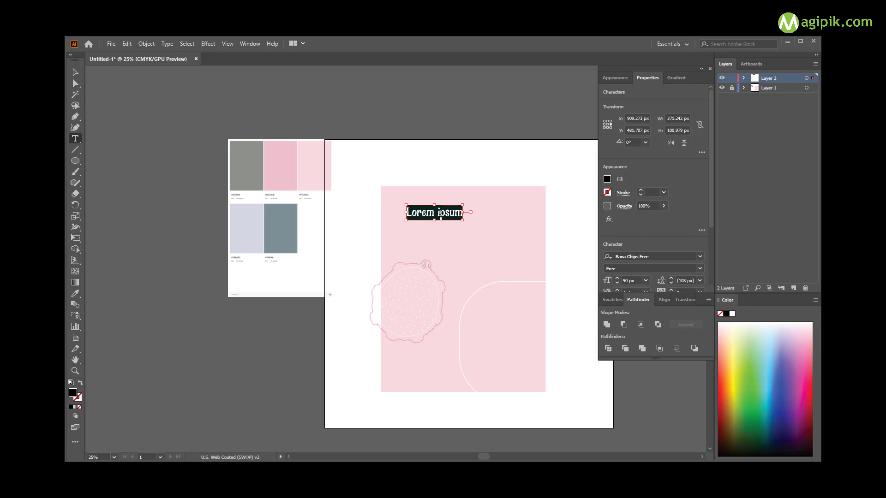
text(great fruit)
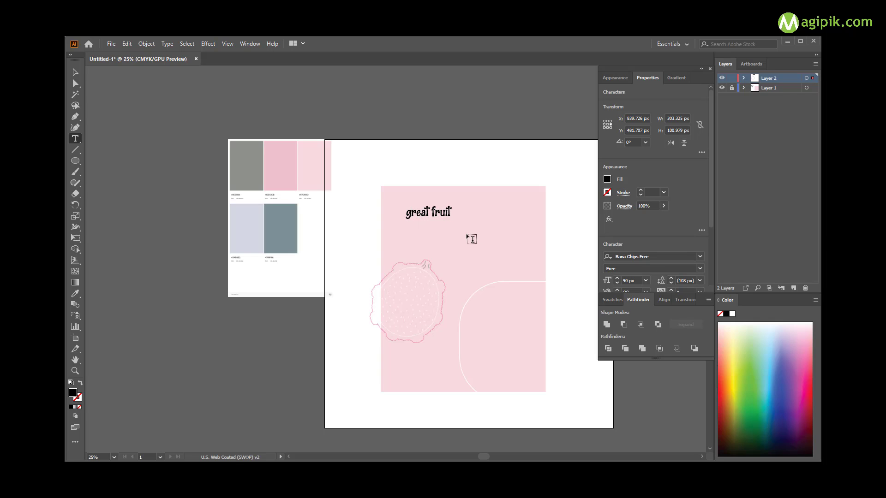
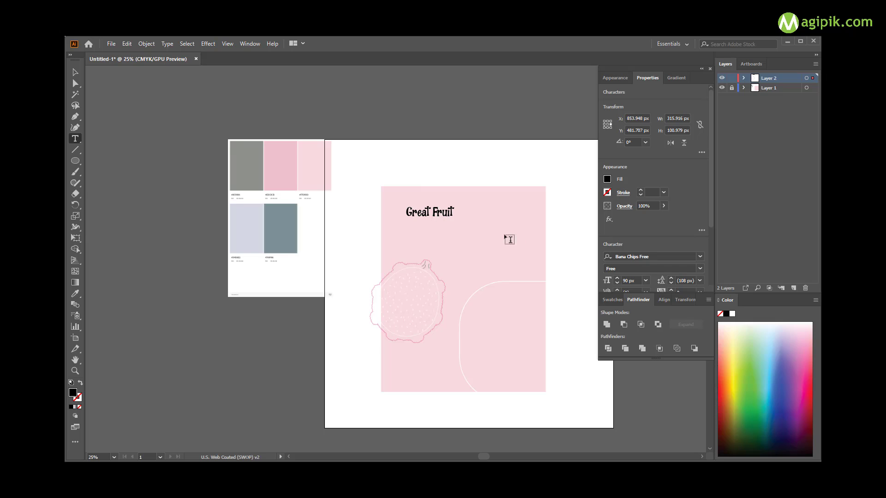
Step: Set the Great Fruit title's tracking to 30
click(75, 73)
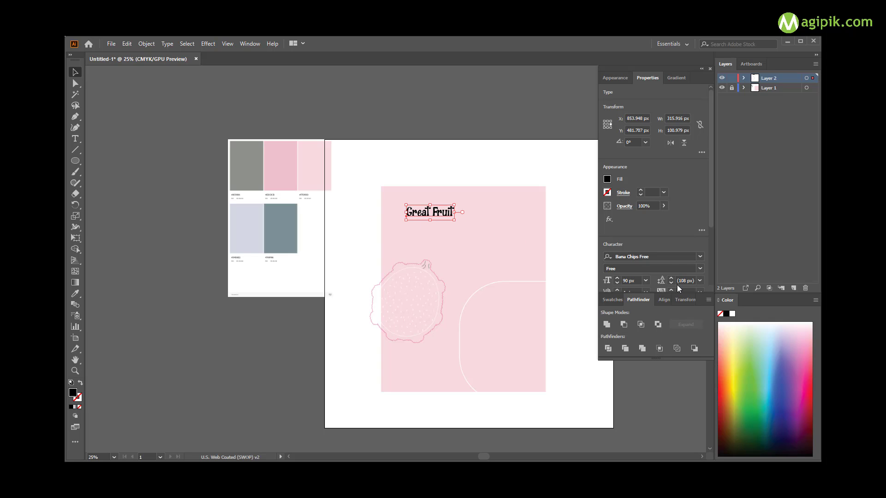
scroll(679, 240, down, 2)
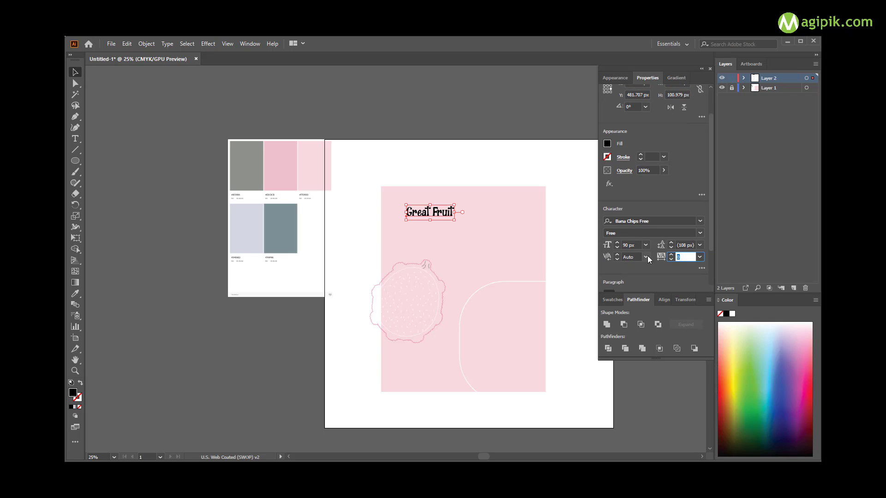
text(20)
key(Return)
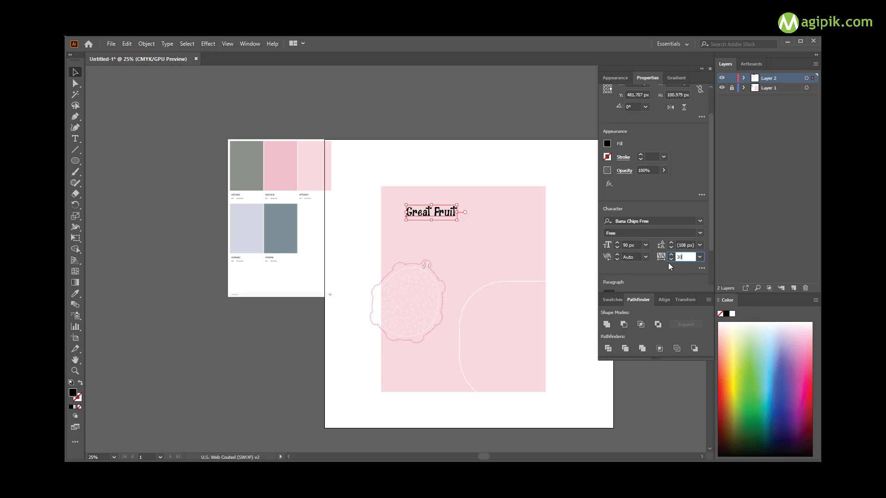
key(Return)
click(397, 177)
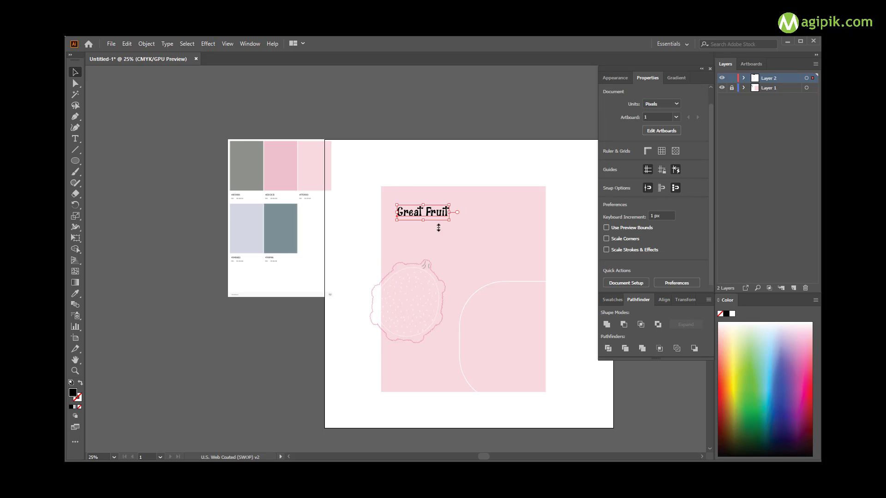
Step: Enlarge the title proportionally from a corner handle
click(450, 215)
drag(459, 220, 486, 242)
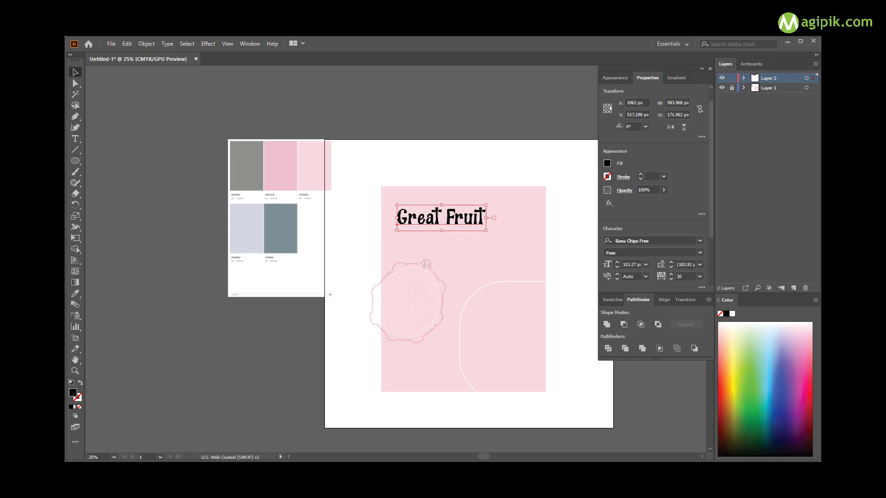
key(ctrl+minus)
key(ctrl+plus)
Step: Eyedropper the grey palette swatch onto the title
key(i)
click(251, 226)
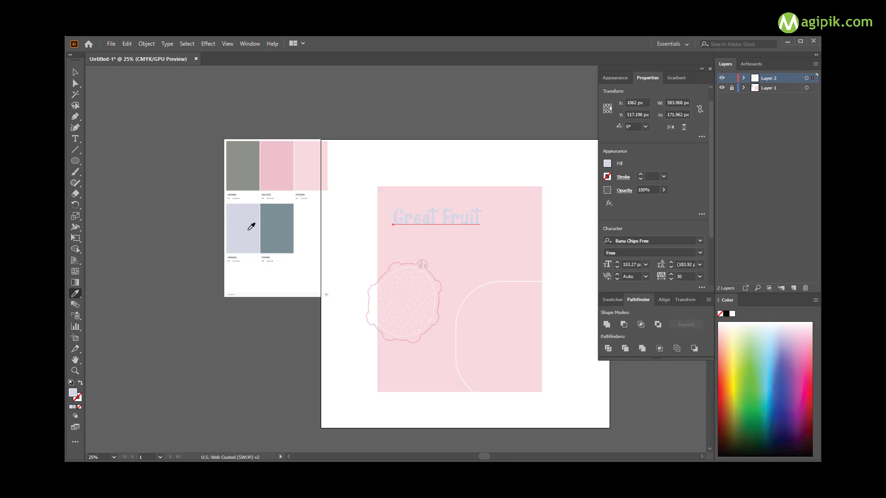
click(251, 173)
key(v)
Step: Shift the title slightly left
click(409, 427)
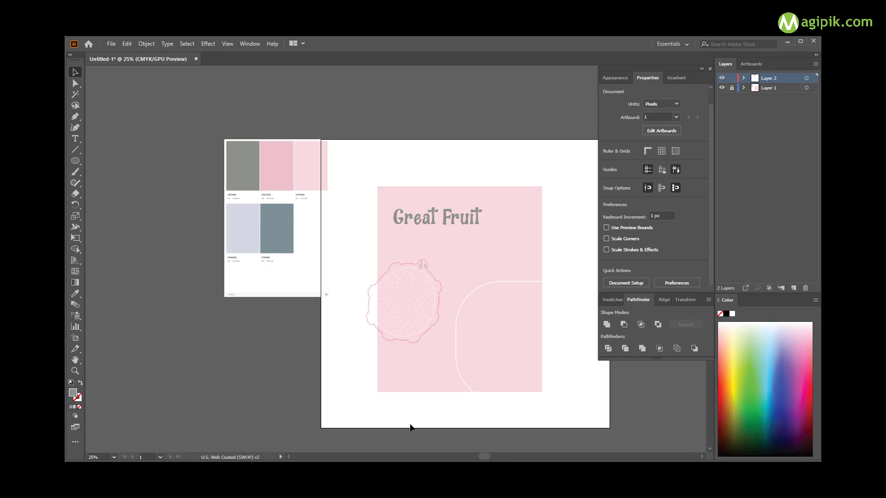
mouse_move(450, 223)
mouse_down()
mouse_move(429, 217)
mouse_move(462, 221)
mouse_up()
click(425, 173)
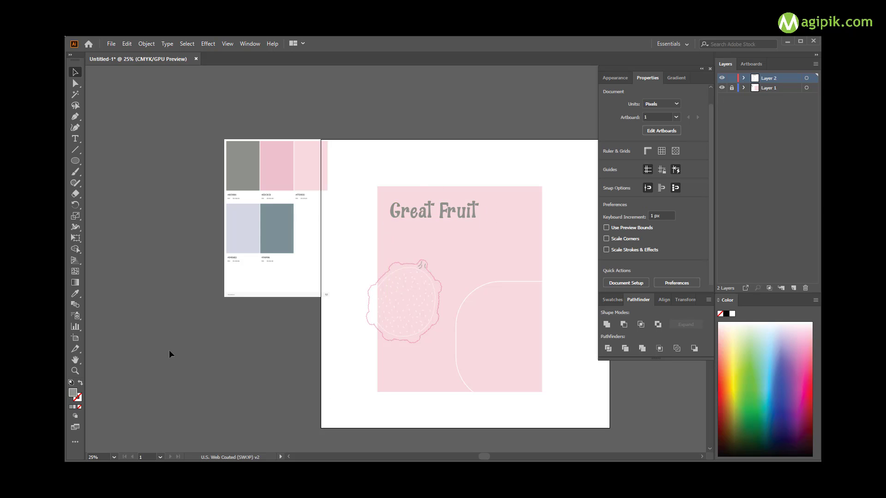
click(455, 217)
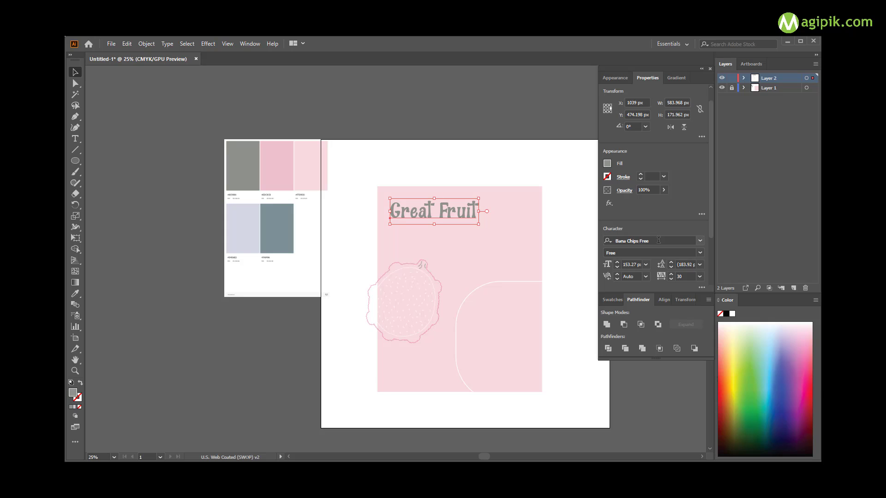
Step: Search for other title fonts, then dismiss the list to keep Bana Chips Free
click(659, 240)
text(s)
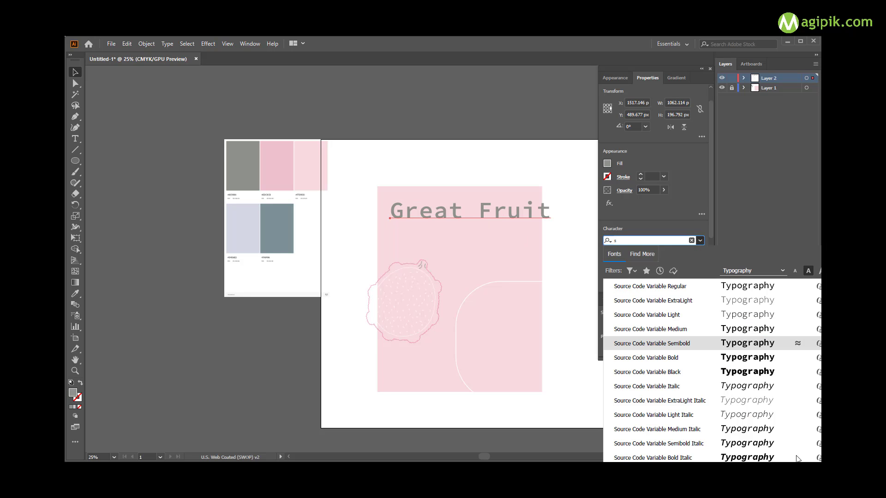
click(654, 241)
text(sw)
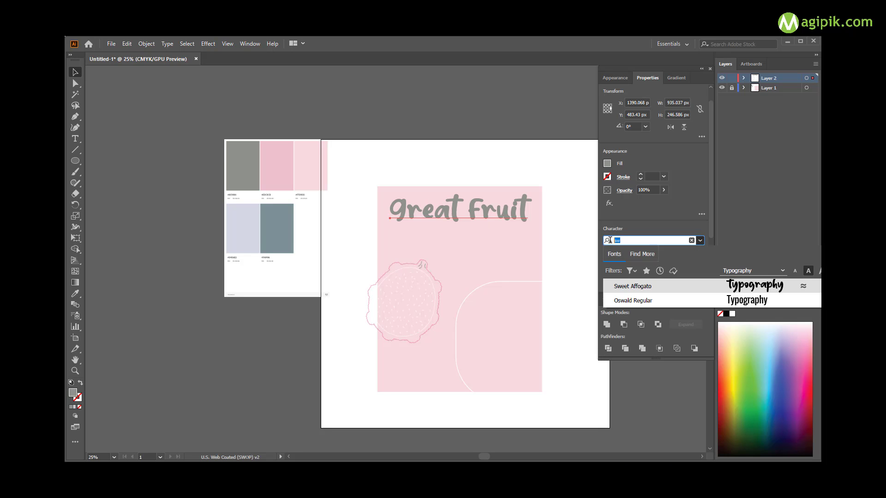
key(BackSpace)
text(lw)
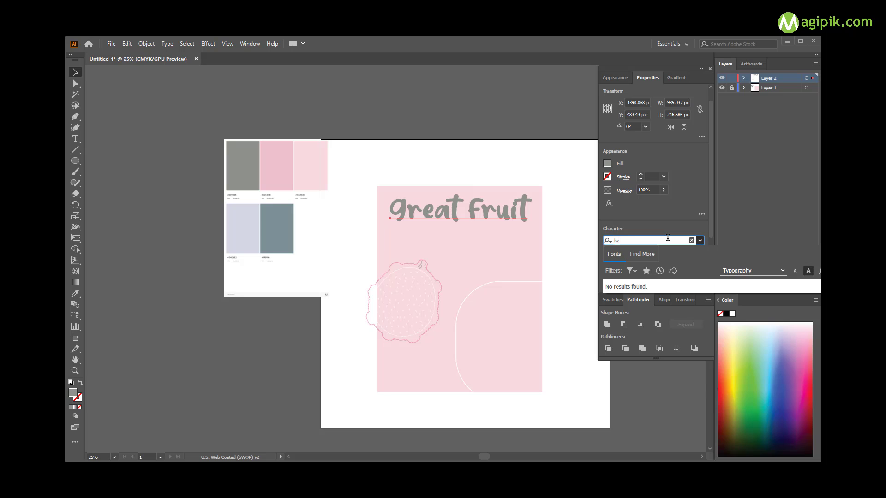
key(BackSpace)
text(emo)
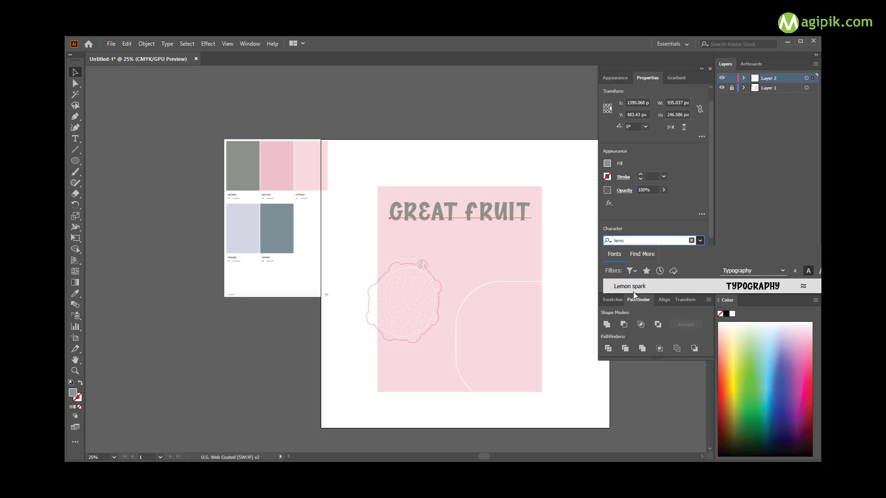
click(404, 171)
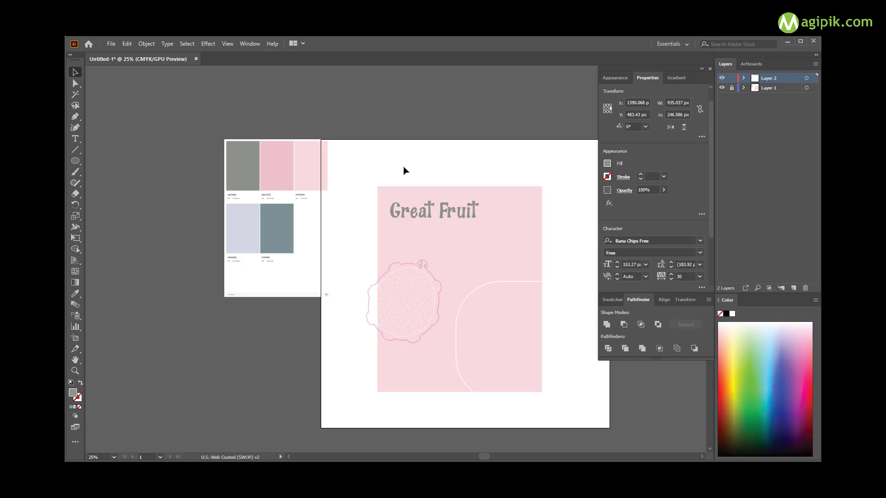
Step: Fill the Great Fruit title with white
click(450, 213)
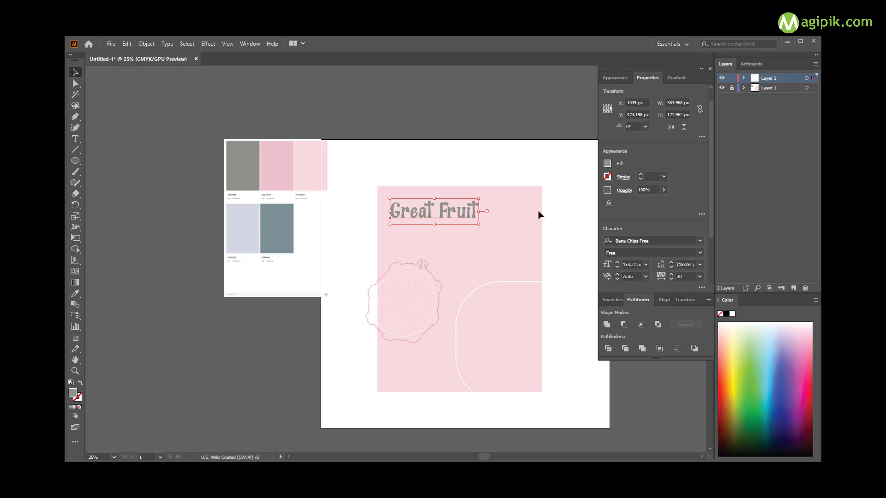
click(606, 164)
click(511, 193)
click(562, 288)
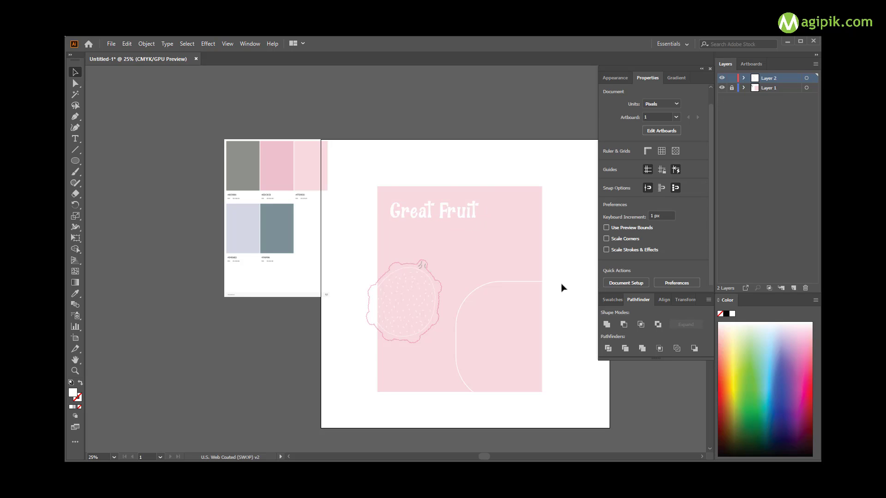
Step: Eyedropper the grey-blue palette swatch onto the title
click(415, 216)
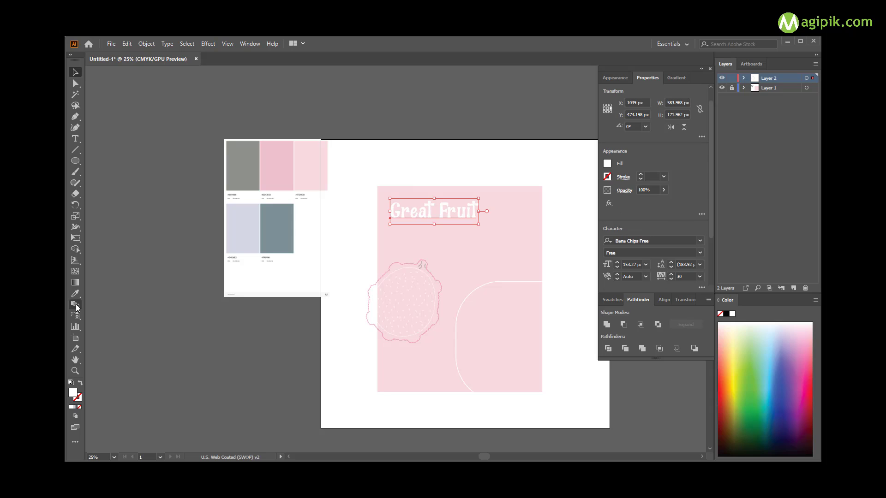
key(i)
click(279, 215)
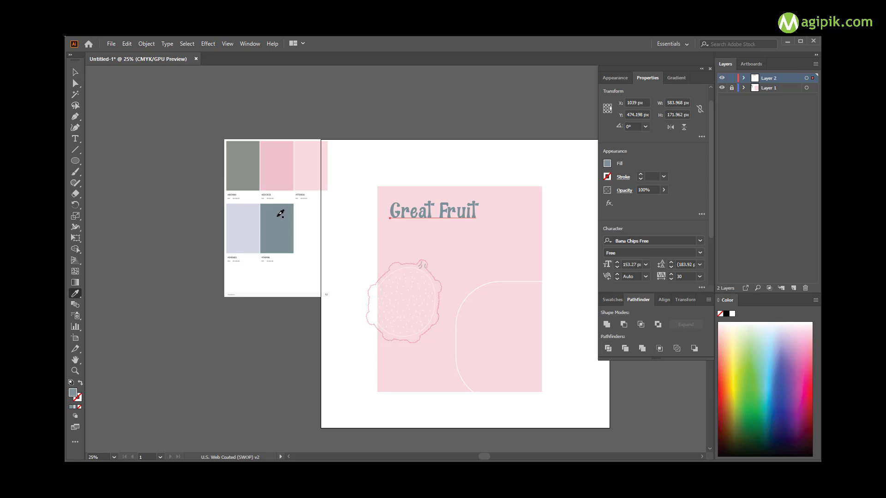
key(v)
click(457, 247)
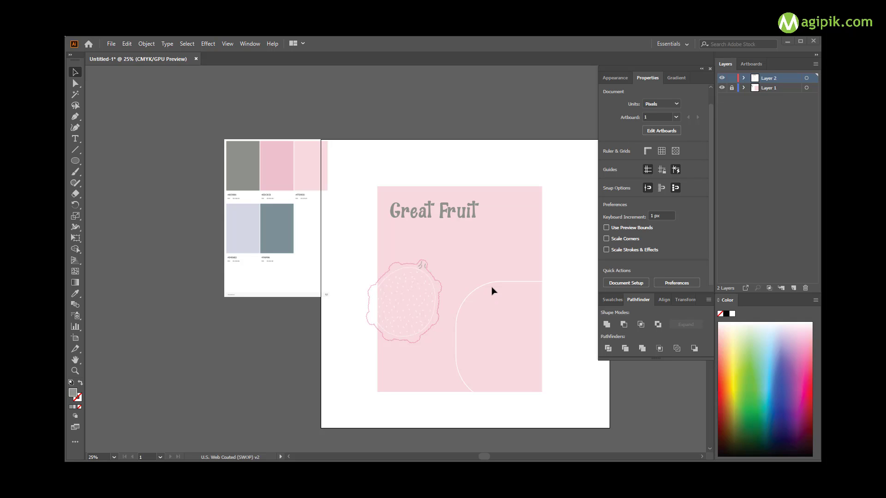
Step: Give the rounded shape a white fill with no stroke and isolate it
drag(486, 286, 484, 286)
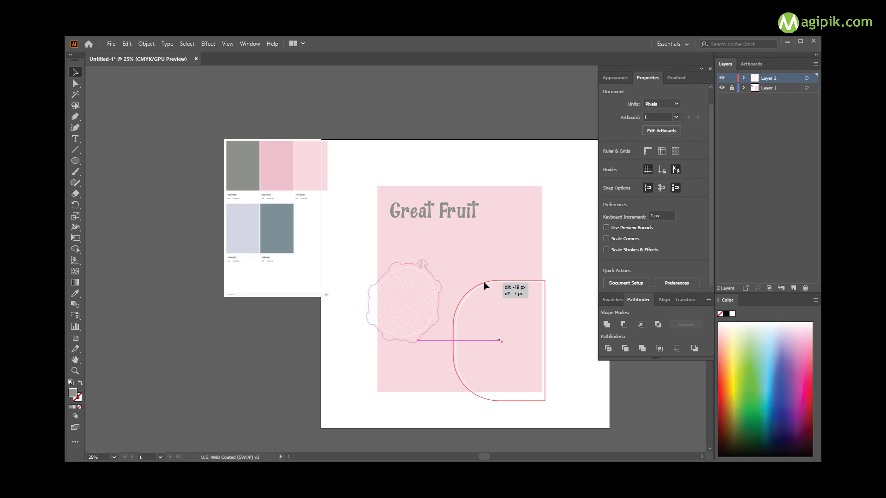
click(81, 382)
click(554, 306)
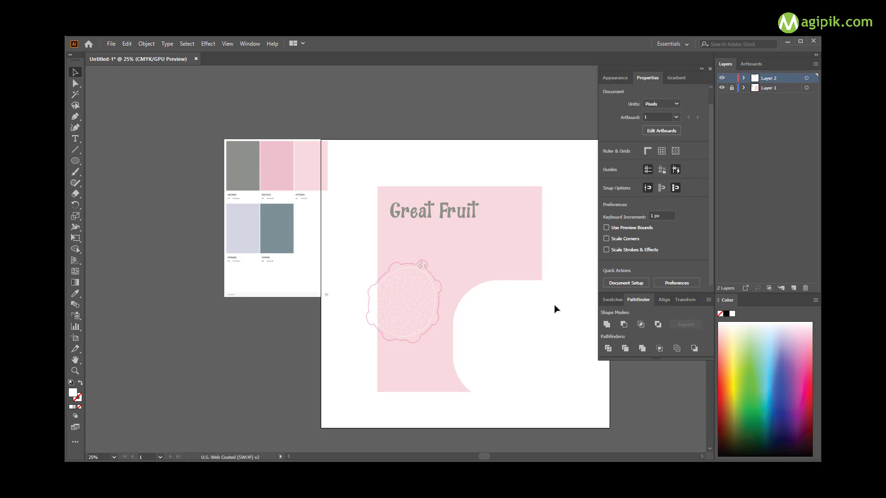
click(509, 355)
right_click(473, 328)
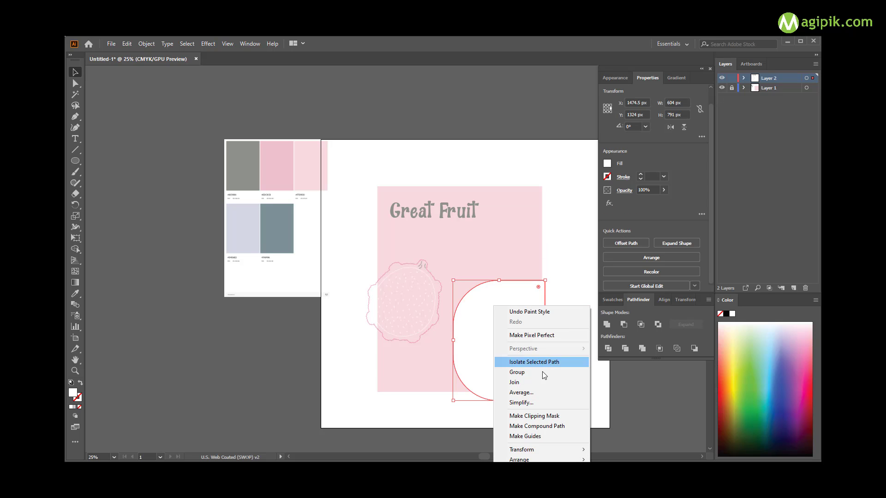
click(546, 209)
right_click(457, 252)
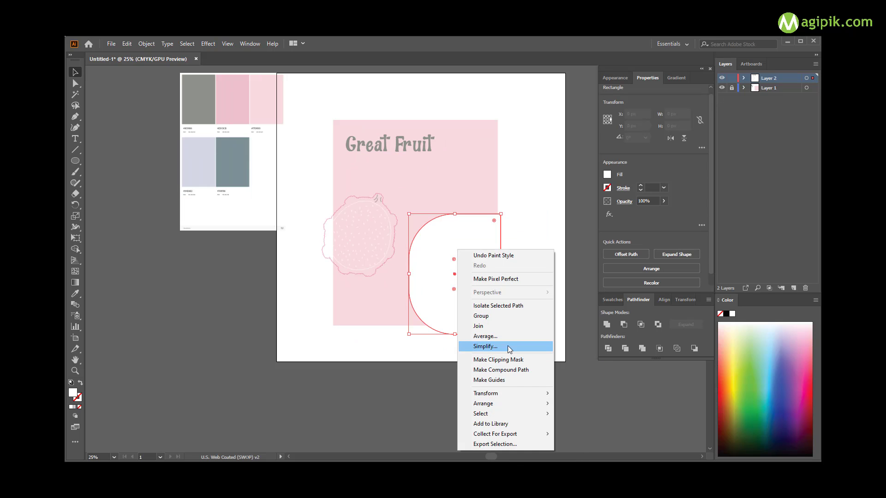
click(510, 305)
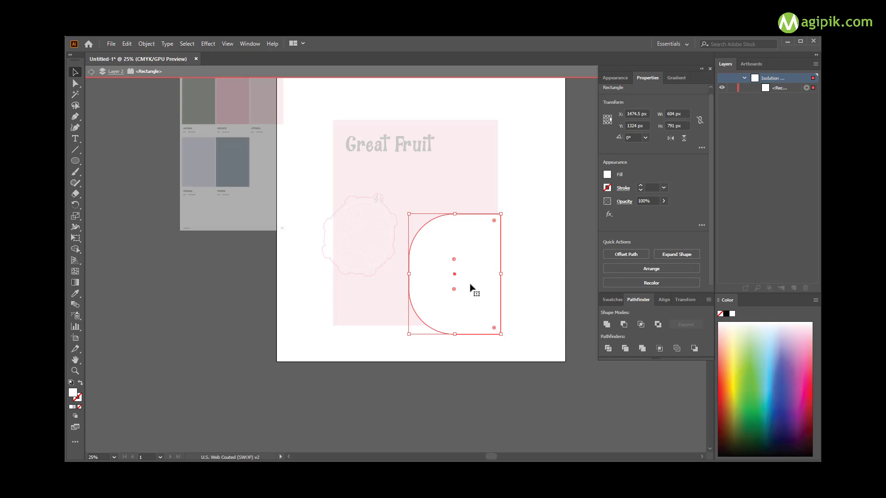
Step: Paste the dragon fruit photo and scale it over the rounded shape
key(ctrl+v)
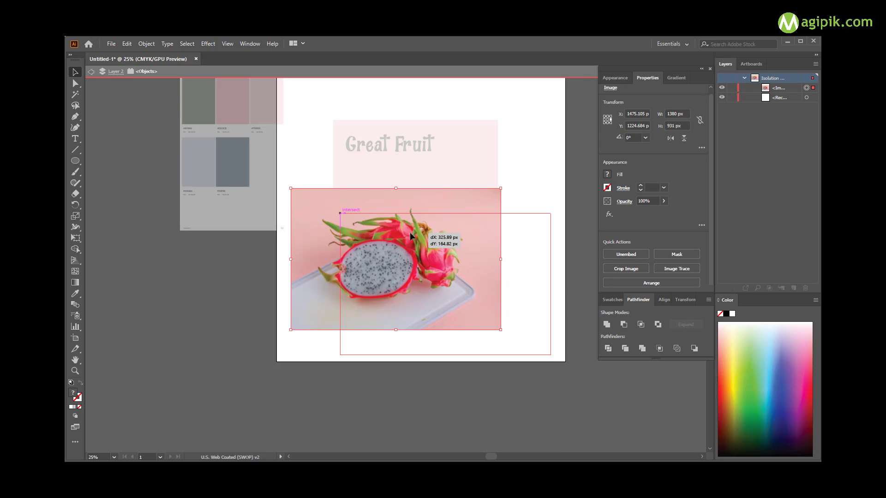
drag(403, 232, 451, 254)
drag(548, 352, 534, 342)
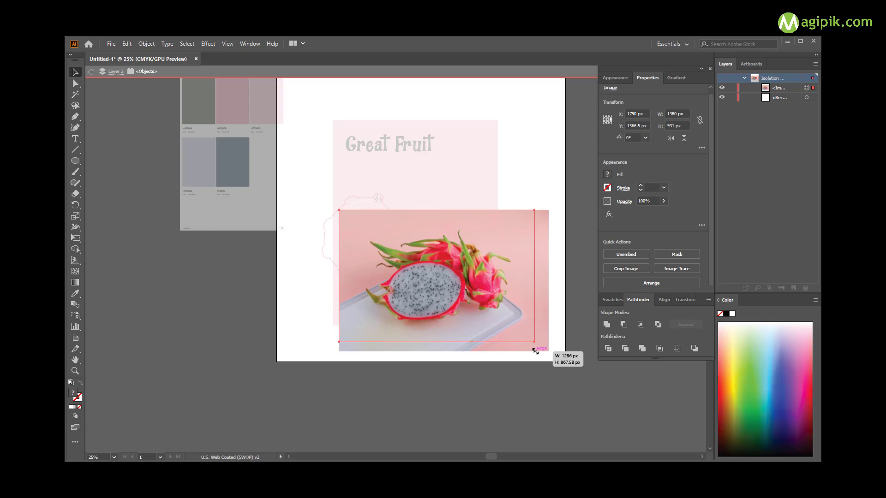
drag(339, 210, 359, 224)
mouse_move(507, 259)
mouse_down()
mouse_move(506, 247)
mouse_move(505, 277)
mouse_up()
Step: Paste a copy of the rounded shape in front and bring it above the photo
click(469, 225)
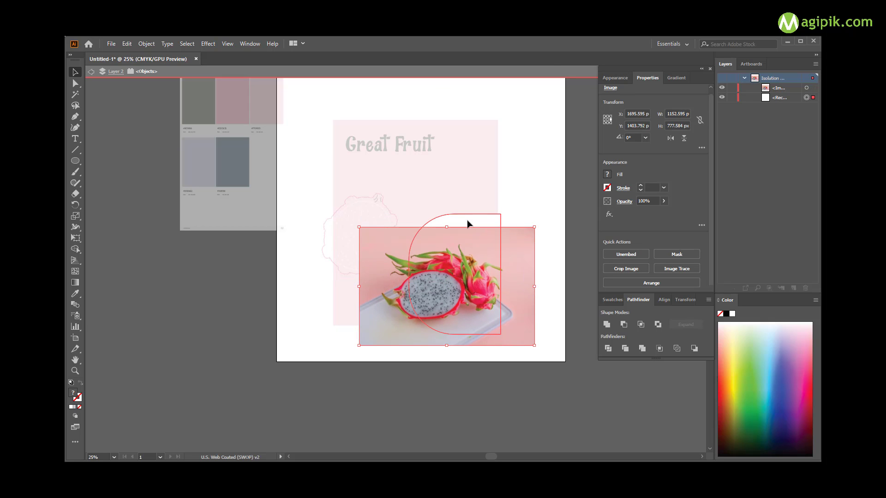
click(127, 44)
key(ctrl+c)
click(127, 43)
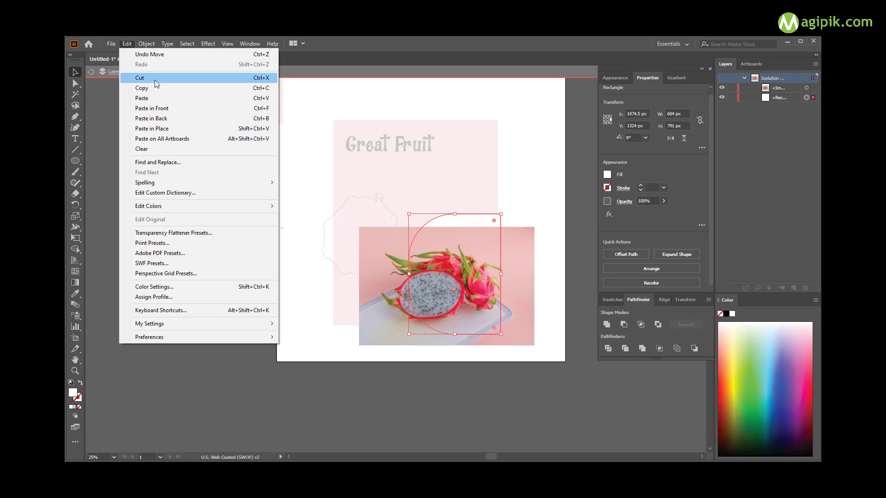
click(139, 107)
right_click(460, 223)
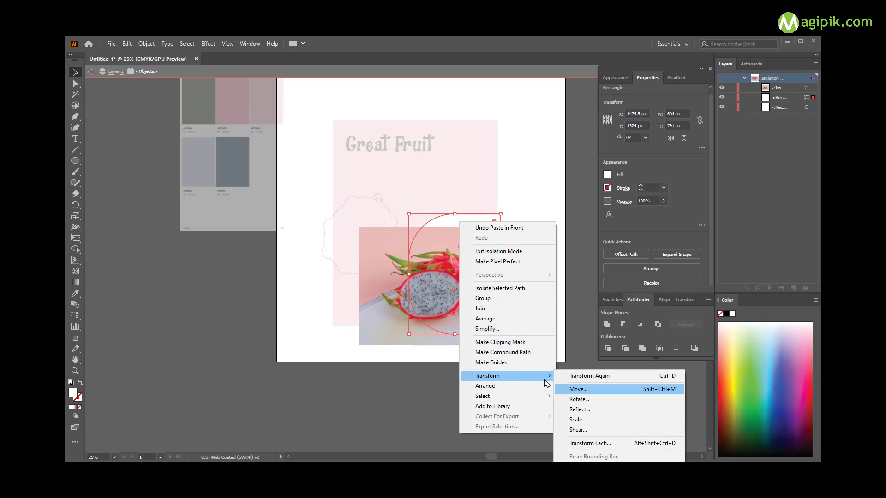
click(591, 396)
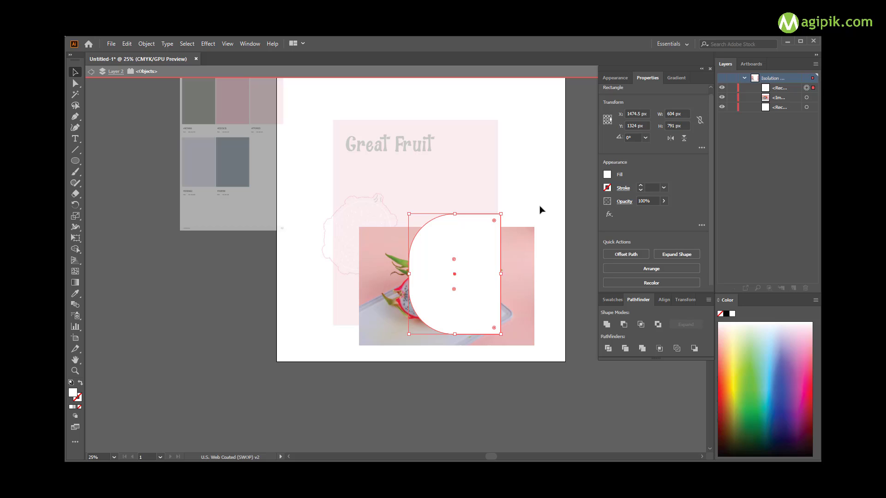
Step: Clip the photo to the shape copy with Make Clipping Mask
shift+click(508, 250)
right_click(469, 261)
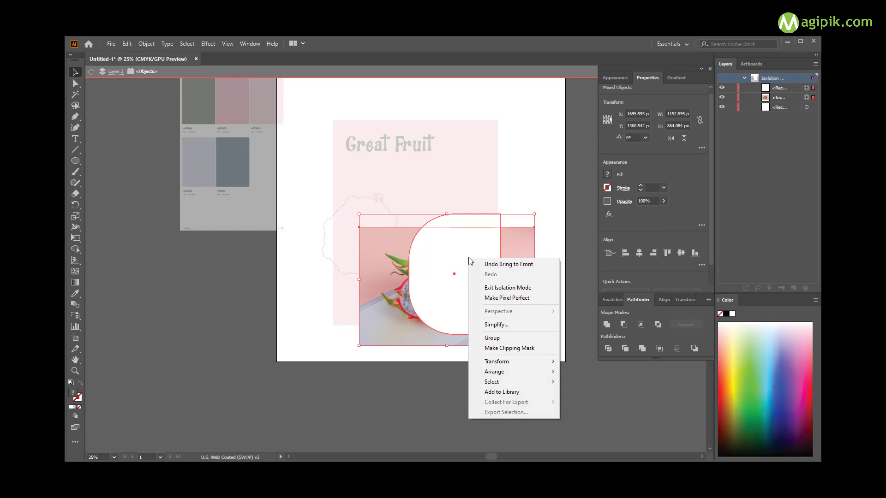
click(513, 349)
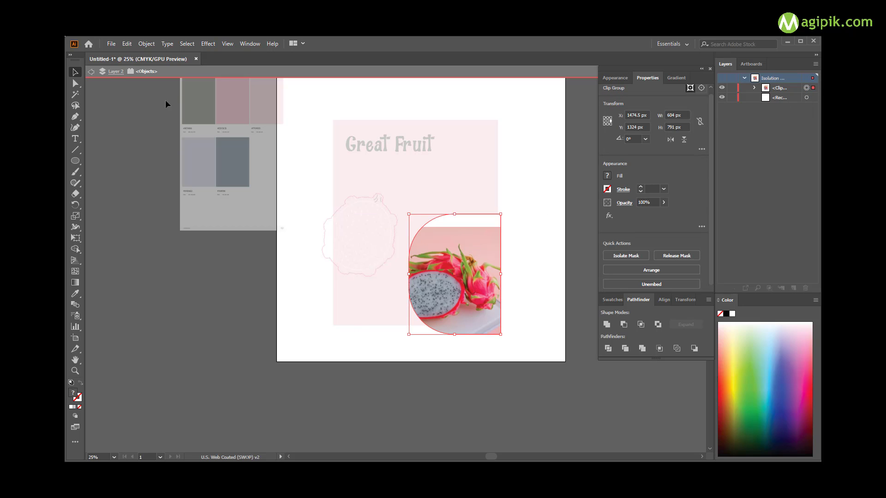
Step: Isolate the clip group and shift and narrow the photo within the mask
double_click(465, 238)
mouse_move(474, 241)
mouse_down()
mouse_move(489, 228)
mouse_move(471, 236)
mouse_up()
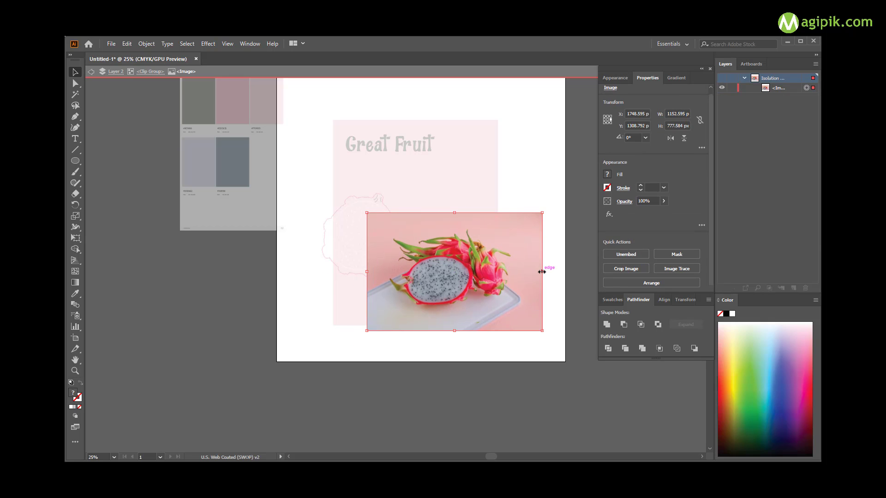
drag(542, 272, 529, 271)
double_click(546, 223)
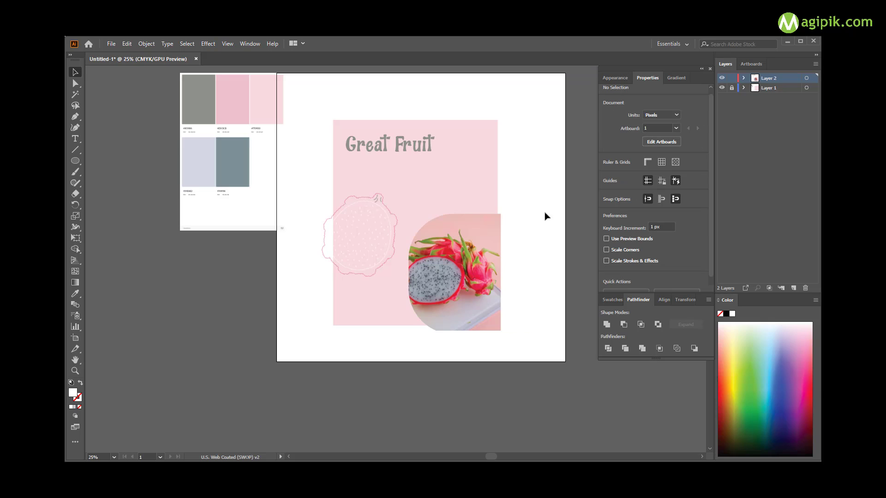
double_click(462, 267)
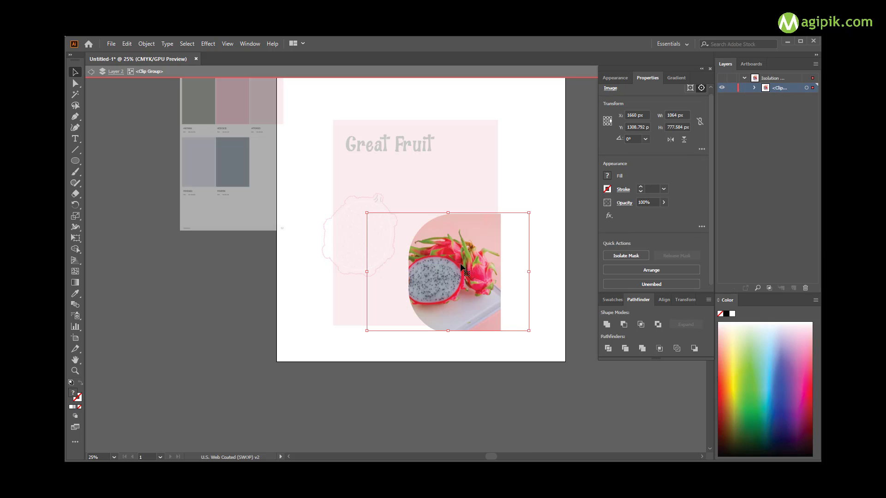
key(Right)
key(Right)
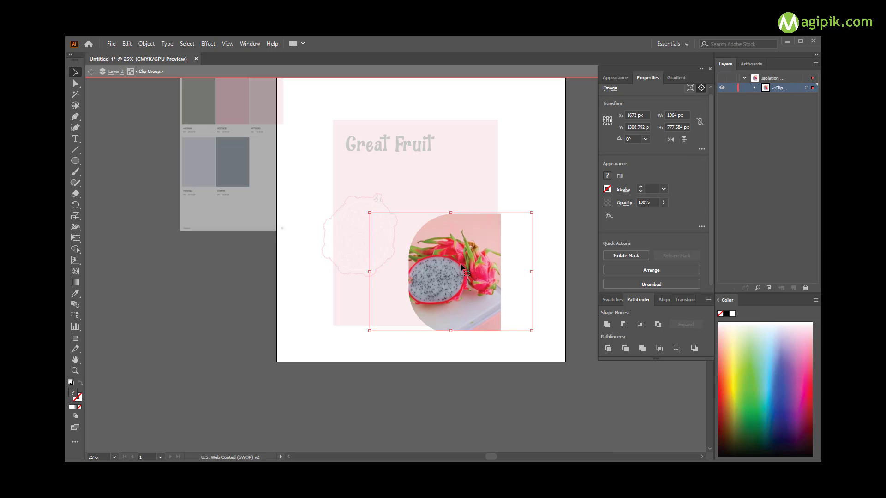
key(Right)
key(Right)
key(Right)
key(Right)
key(Right)
key(Right)
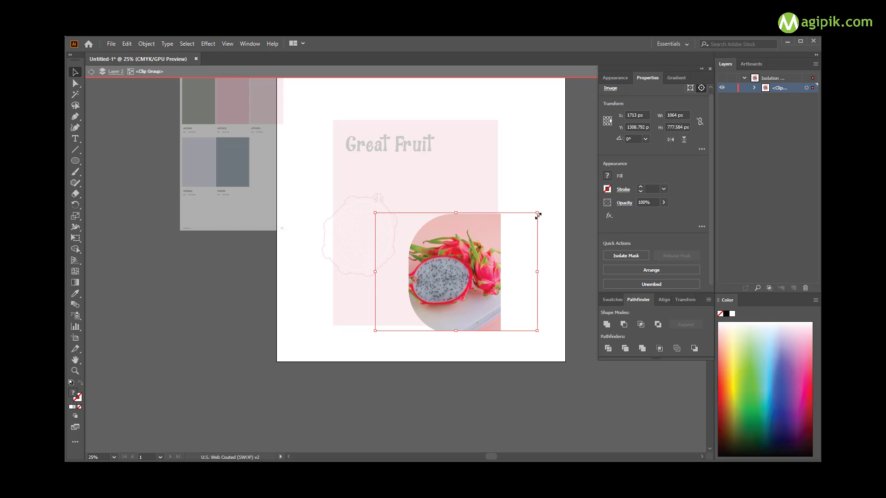
Step: Rotate, stretch and rescale the photo inside the rounded mask
drag(538, 216, 549, 238)
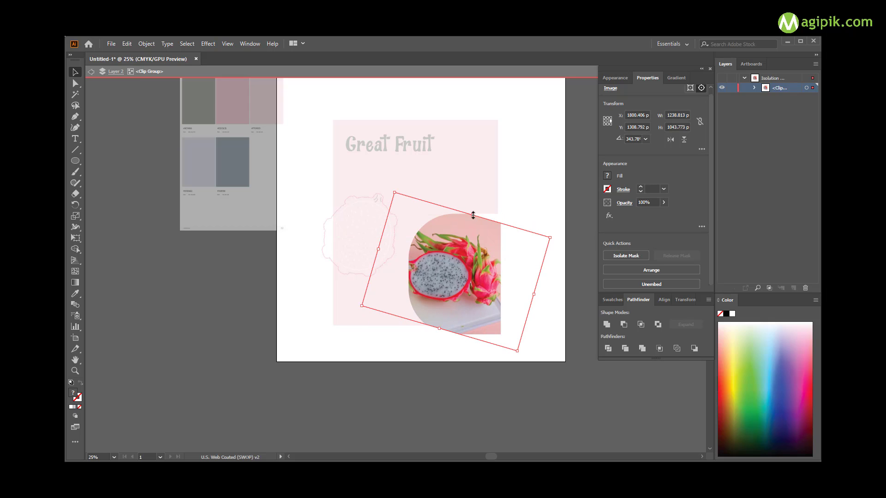
drag(473, 215, 476, 202)
drag(518, 351, 545, 365)
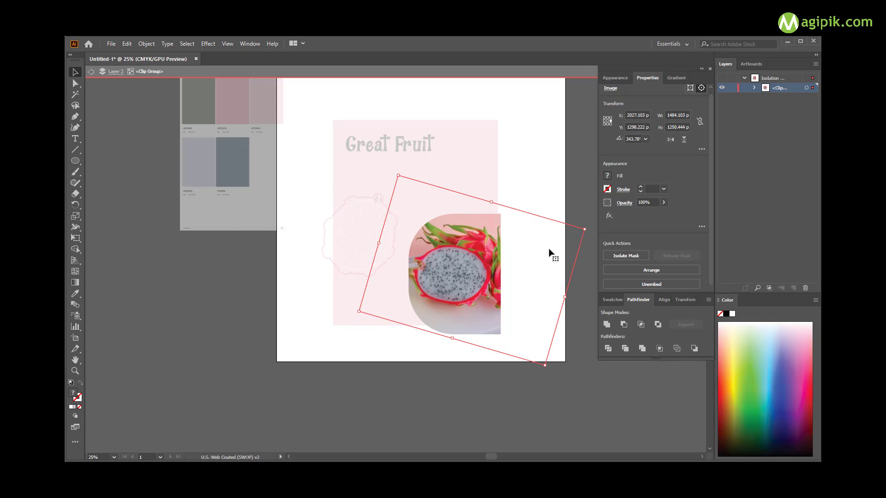
drag(585, 230, 569, 235)
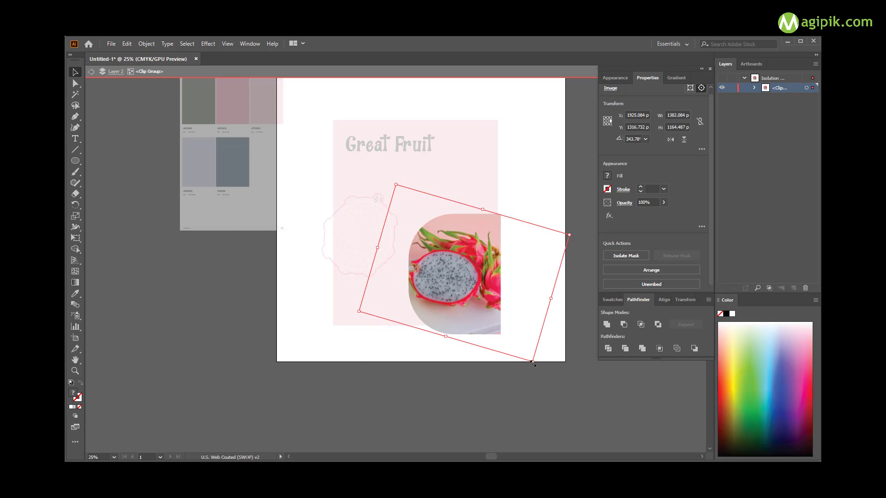
drag(532, 363, 529, 359)
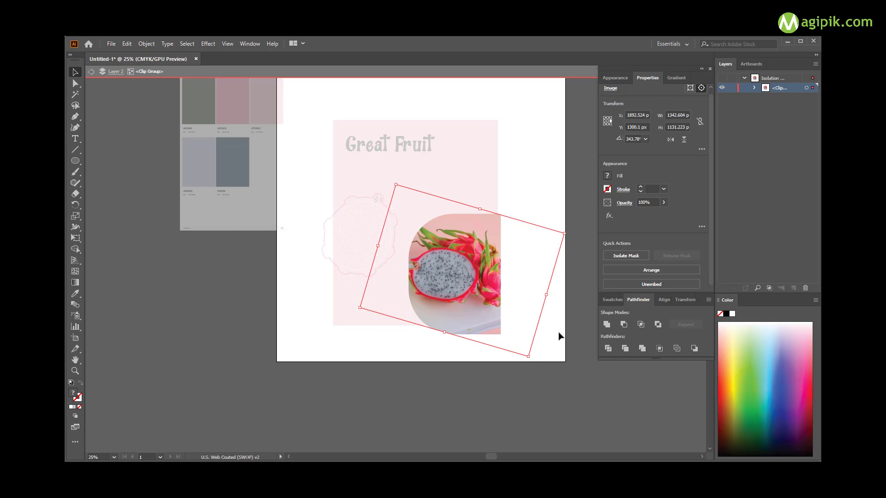
mouse_move(566, 232)
mouse_down()
mouse_move(581, 273)
mouse_move(568, 200)
mouse_move(585, 198)
mouse_up()
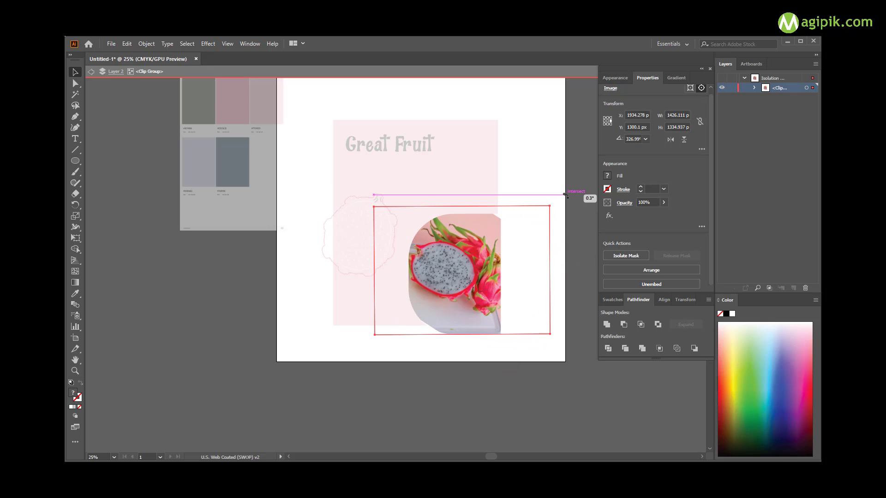
Step: Fine-tune the photo's size from its top-right corner and exit isolation mode
click(530, 275)
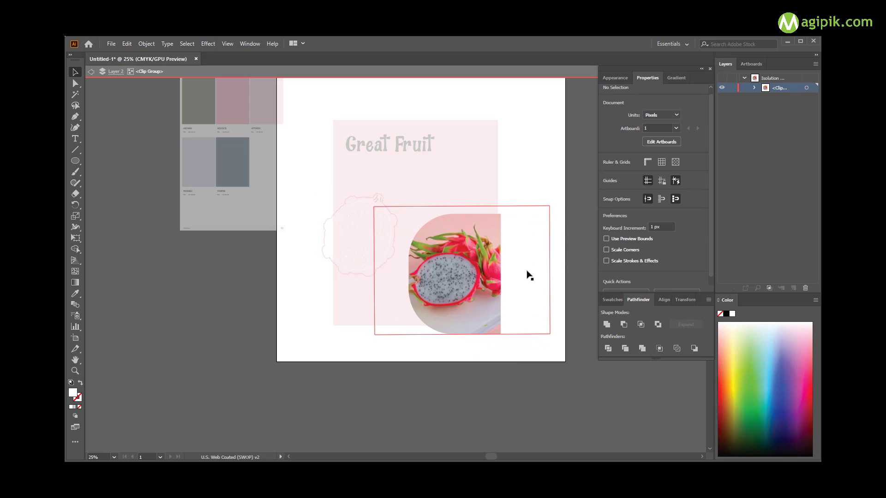
click(552, 207)
mouse_move(550, 206)
mouse_down()
mouse_move(548, 215)
mouse_move(544, 206)
mouse_up()
click(540, 188)
click(514, 251)
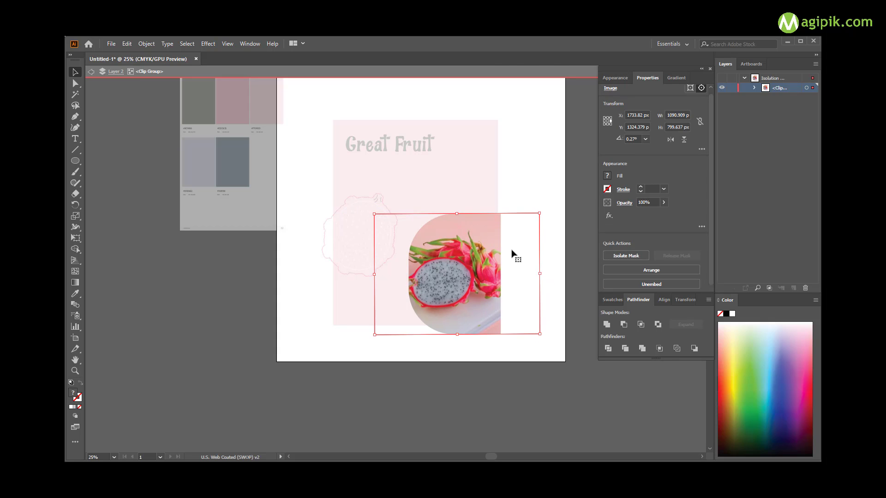
click(524, 168)
click(91, 72)
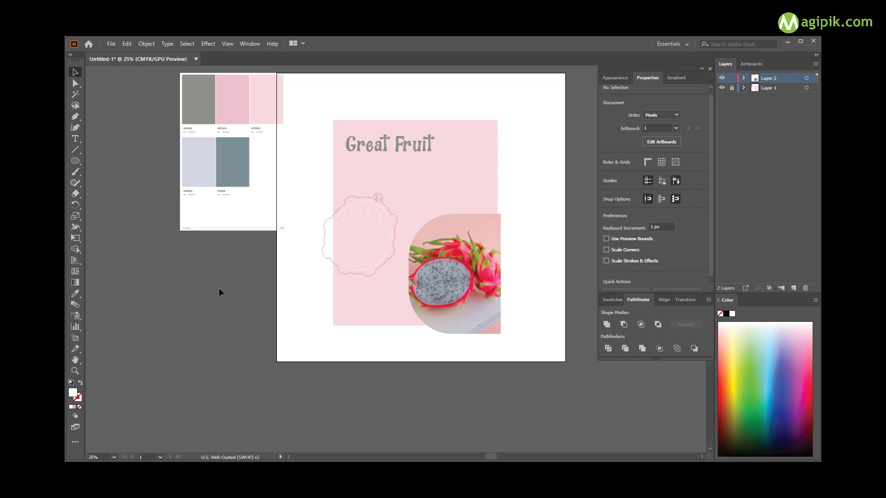
Step: Move and rotate the faint dragon fruit outline onto the Great Fruit title
click(432, 275)
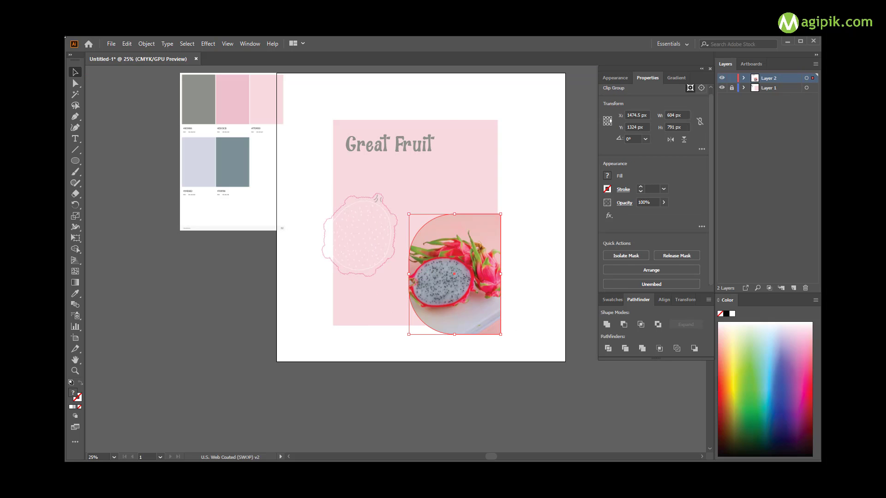
click(506, 202)
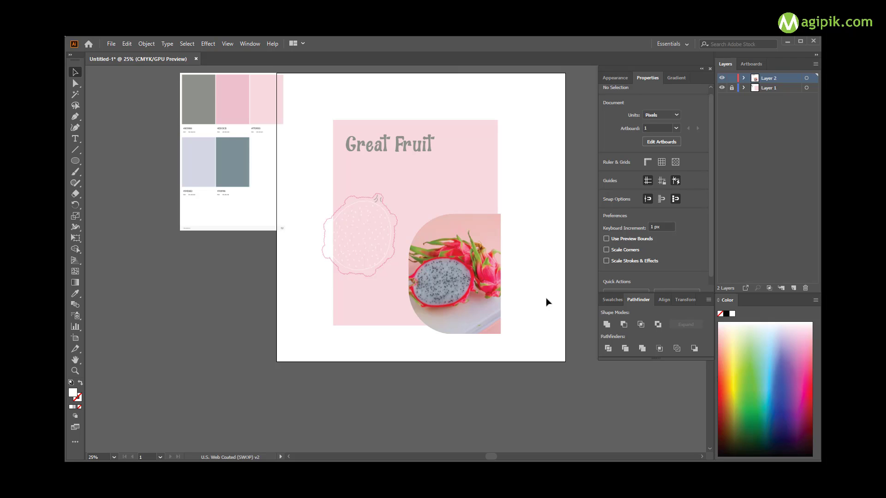
double_click(362, 228)
double_click(259, 273)
drag(365, 226, 371, 184)
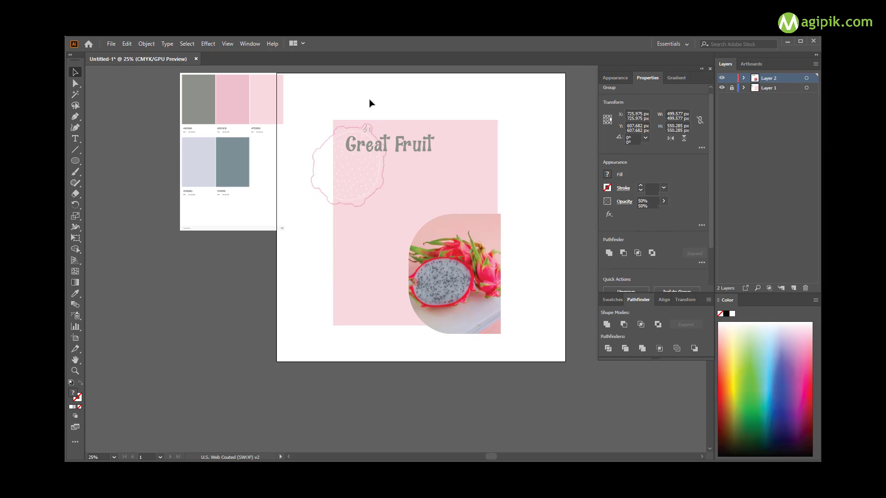
drag(392, 121, 451, 151)
mouse_move(356, 171)
mouse_down()
mouse_move(364, 164)
mouse_move(403, 207)
mouse_move(396, 217)
mouse_up()
click(406, 234)
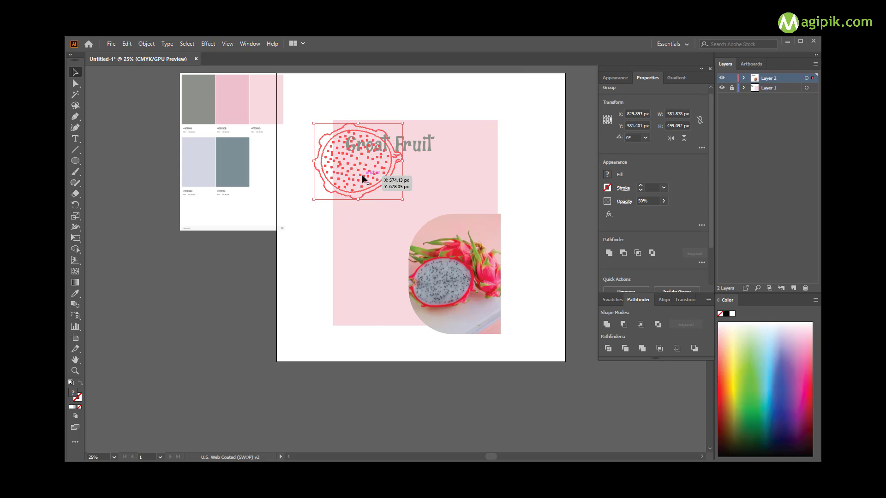
drag(367, 186, 366, 164)
click(429, 103)
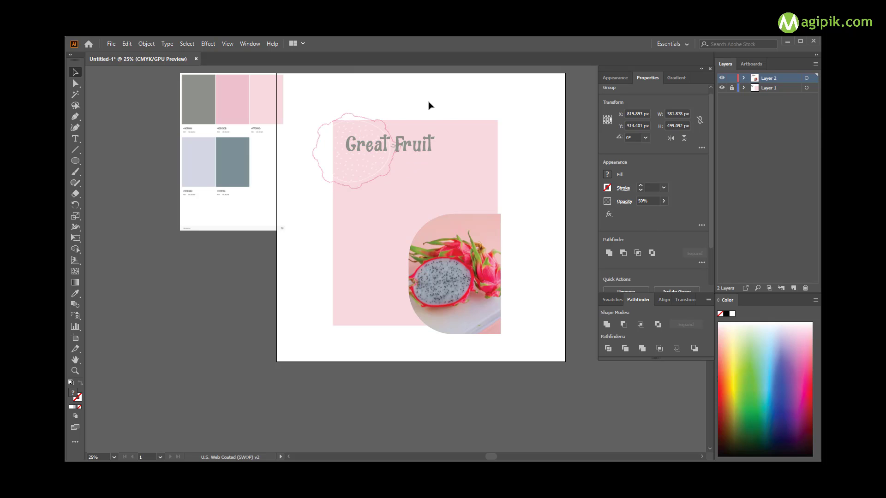
Step: Rotate the outline about 90° counter-clockwise and place it on the panel's left edge
scroll(512, 273, down, 2)
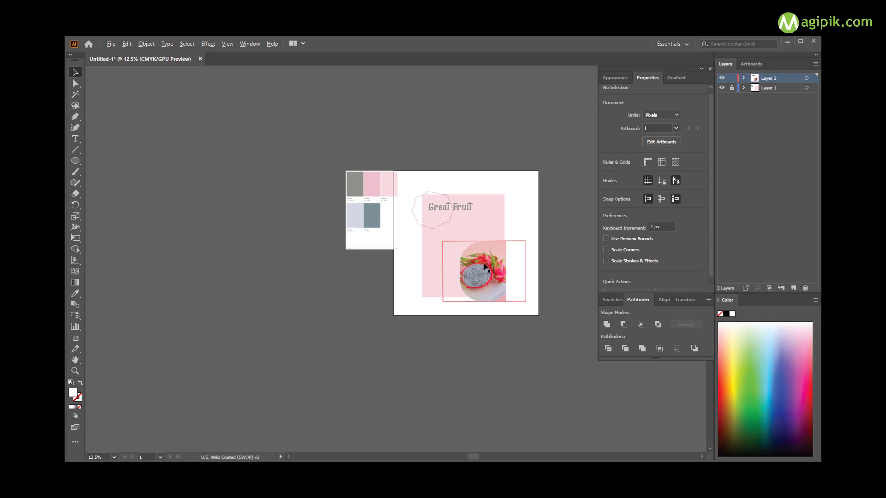
scroll(485, 267, up, 3)
scroll(485, 266, down, 1)
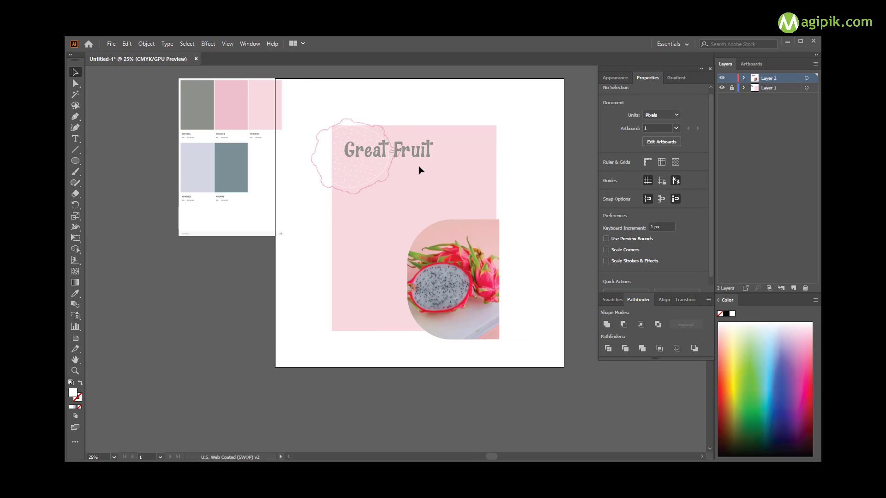
drag(361, 176, 368, 237)
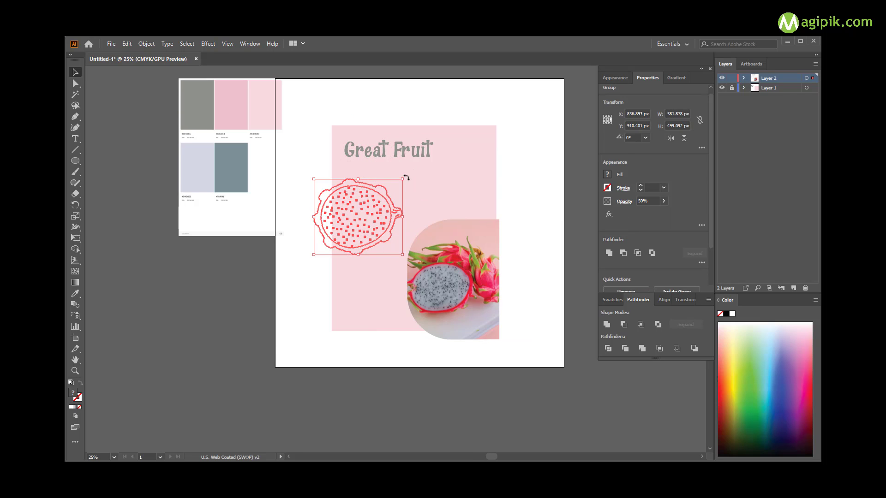
drag(406, 177, 322, 170)
drag(358, 236, 366, 222)
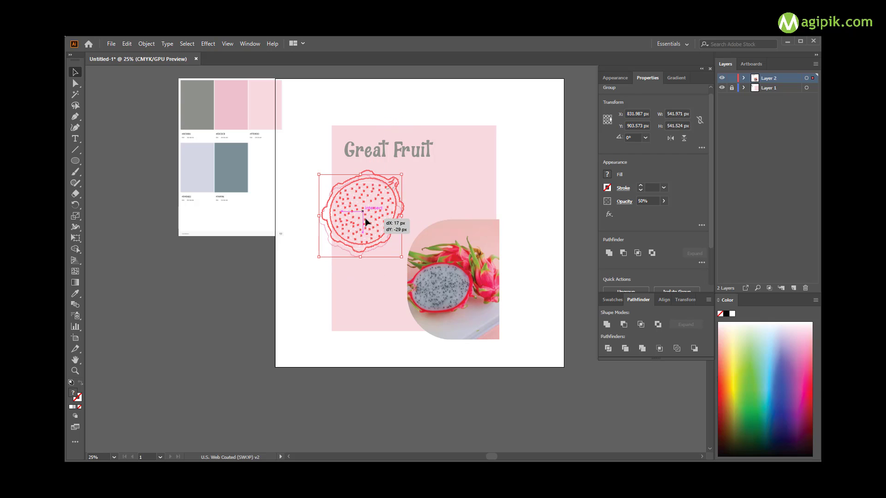
click(370, 300)
scroll(417, 286, down, 2)
scroll(415, 261, up, 3)
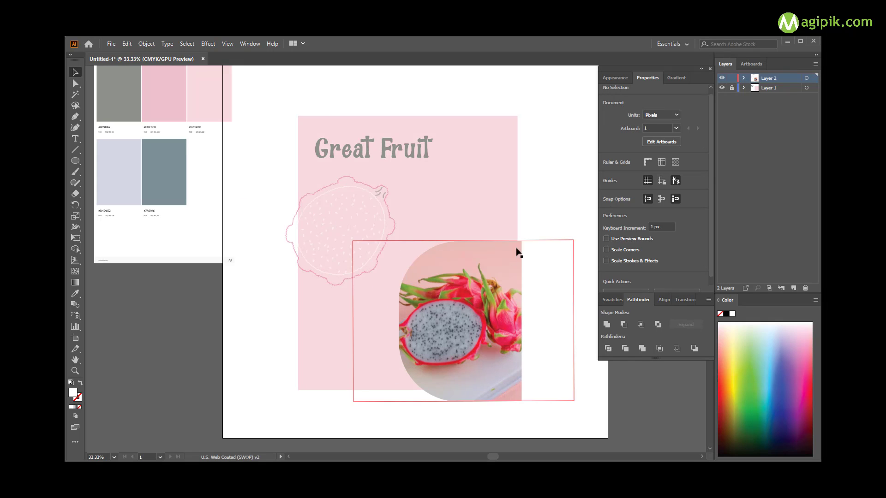
Step: Trim the white shape's overflow outside the pink panel with Shape Builder
click(485, 289)
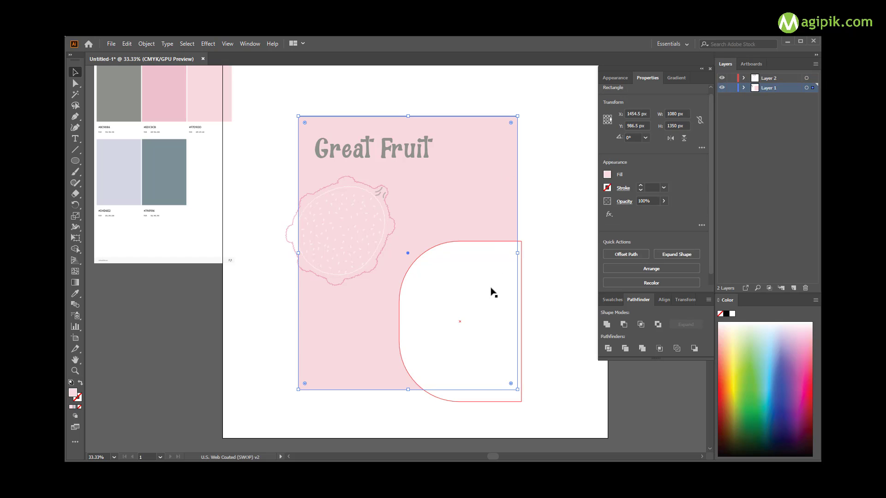
key(shift+m)
alt+click(510, 401)
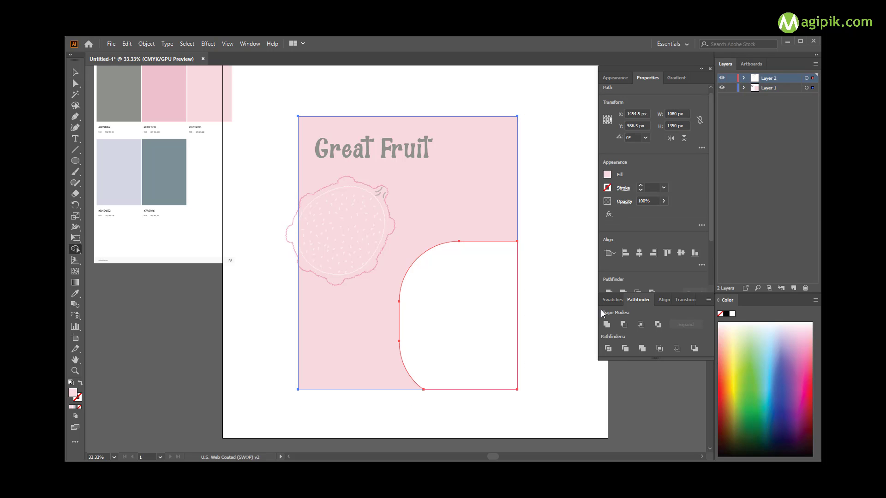
key(v)
click(554, 318)
Step: Place the dragon fruits on pink fabric photo inside the rounded shape
click(514, 320)
click(556, 287)
click(469, 297)
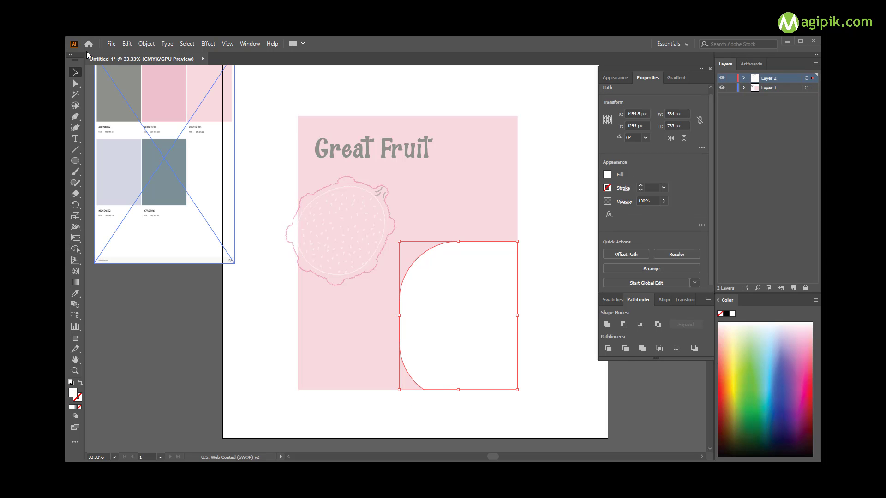
right_click(442, 291)
click(499, 345)
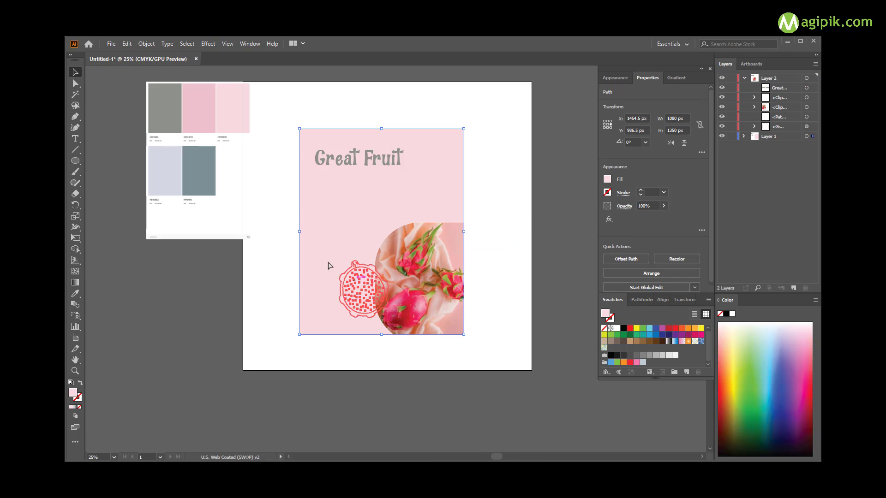
Step: Move the dragon fruit icon onto the Great Fruit title, tilted and shrunk to half size
drag(363, 300, 314, 161)
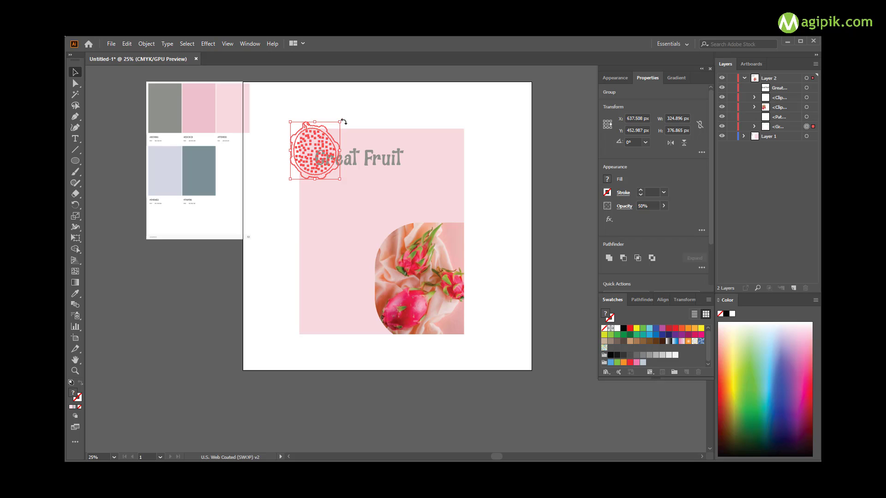
drag(343, 121, 350, 185)
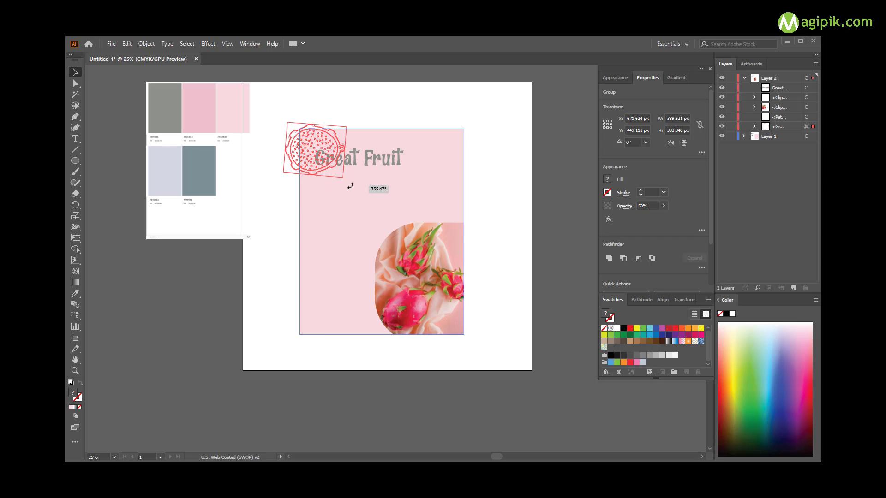
mouse_move(350, 185)
mouse_down()
mouse_move(294, 136)
mouse_move(315, 175)
mouse_move(309, 125)
mouse_up()
click(331, 194)
scroll(330, 193, up, 2)
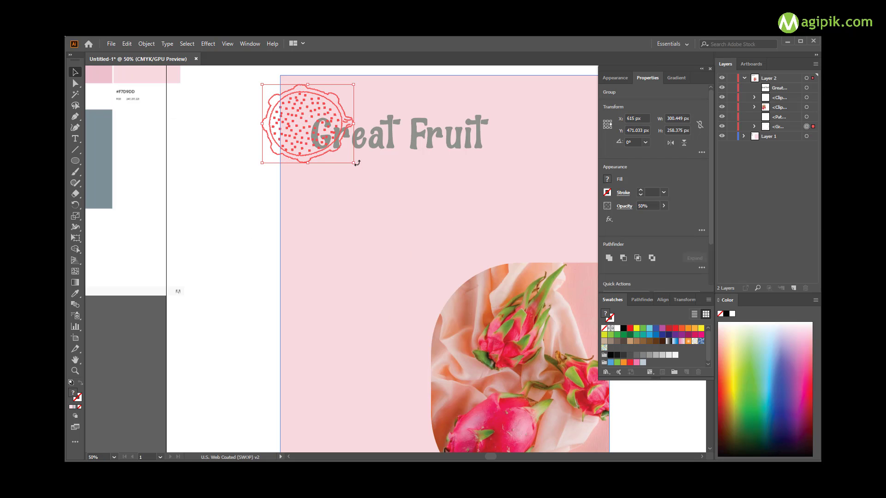
Step: Re-enlarge the icon and nudge it up at the panel's top left
mouse_move(358, 165)
mouse_down()
mouse_move(350, 162)
mouse_move(362, 194)
mouse_up()
key(ctrl+z)
drag(350, 162, 369, 187)
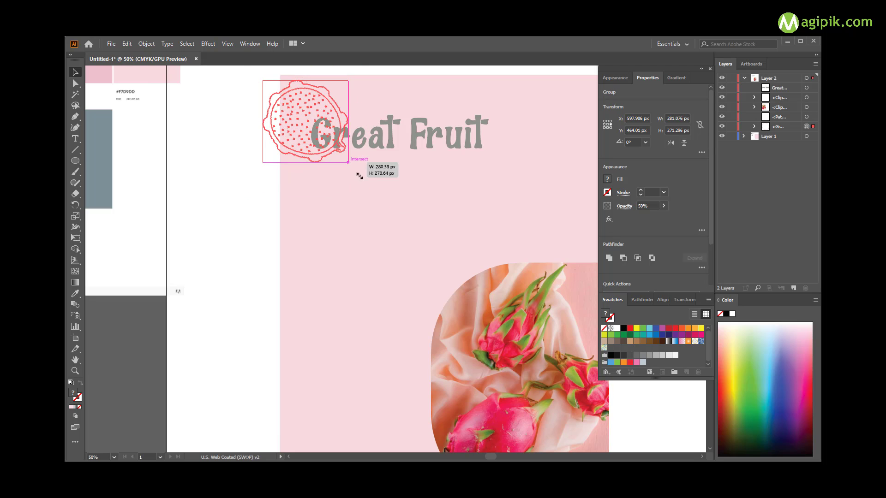
click(359, 213)
scroll(357, 214, down, 1)
drag(317, 153, 316, 140)
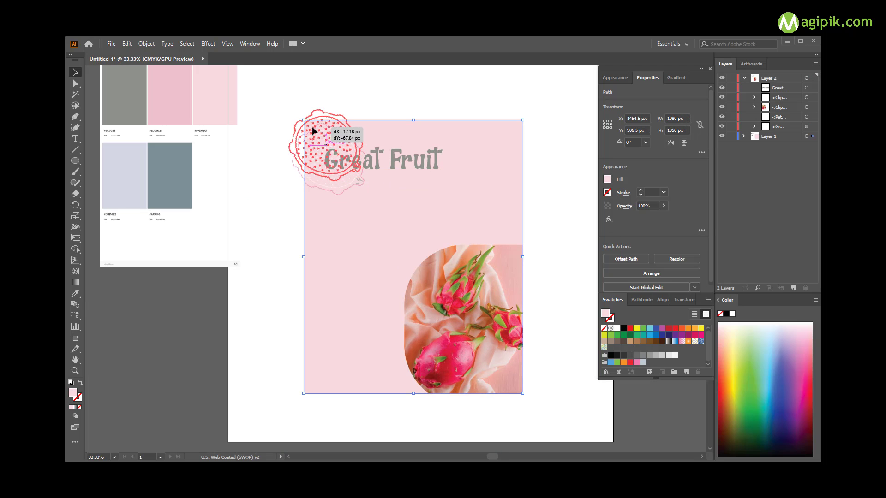
click(356, 213)
scroll(384, 187, up, 1)
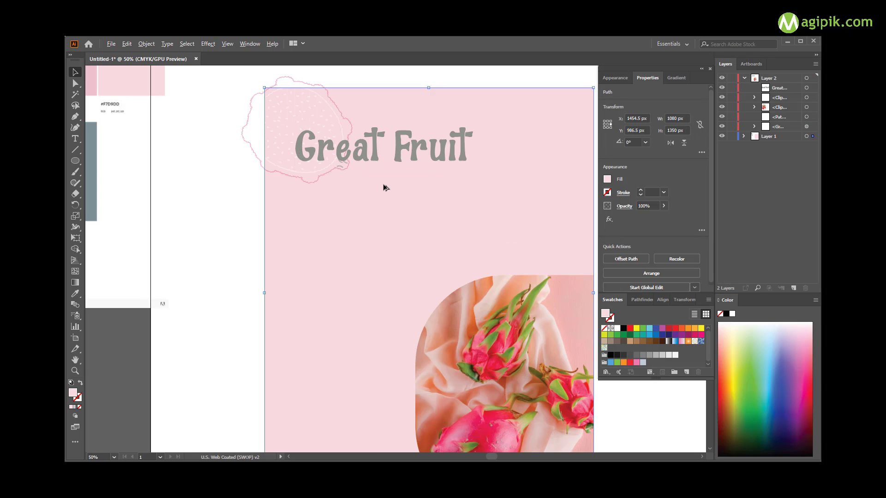
scroll(384, 187, down, 1)
scroll(388, 222, down, 1)
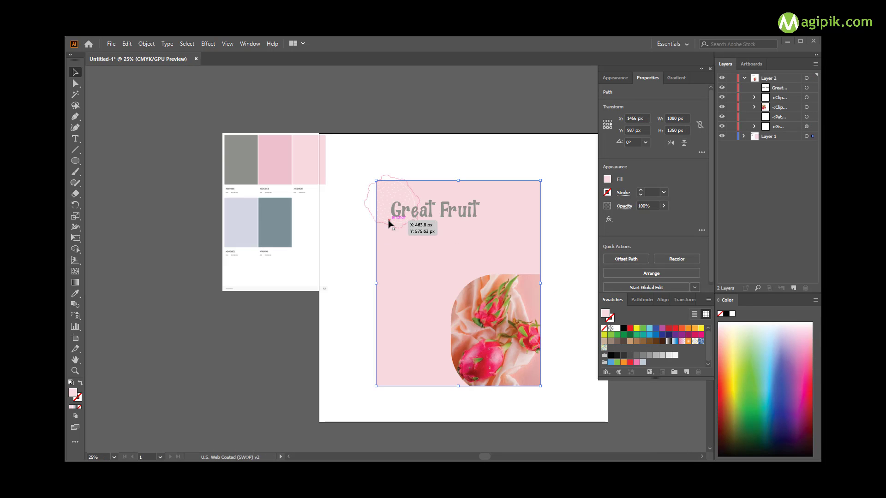
Step: Duplicate the icon and rotate the copy into the panel's lower-left corner
click(375, 194)
click(126, 43)
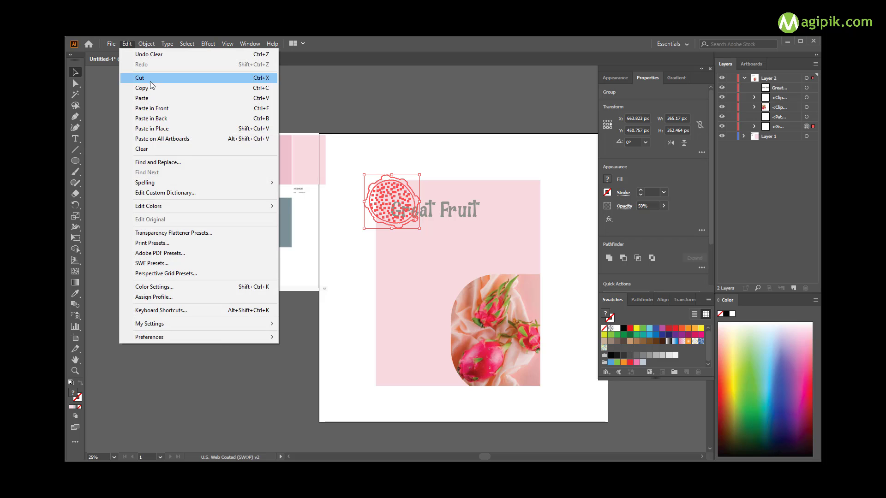
click(148, 88)
click(128, 45)
click(149, 104)
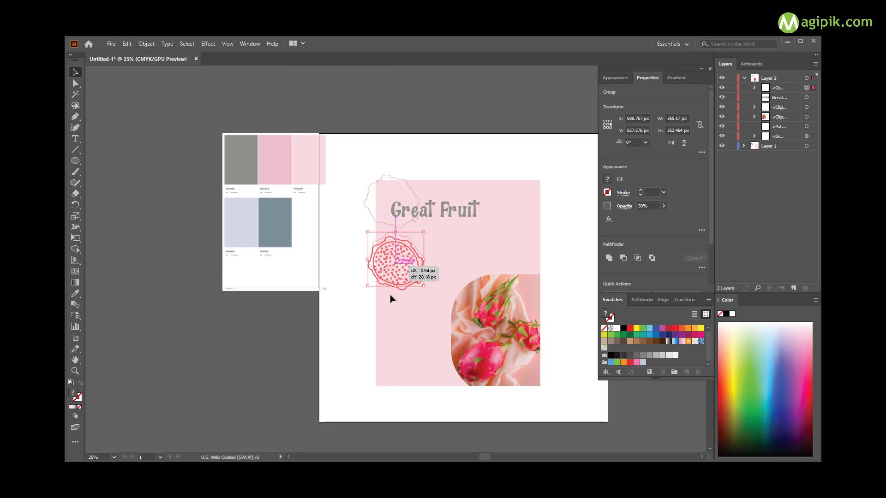
drag(392, 298, 402, 374)
drag(410, 341, 397, 278)
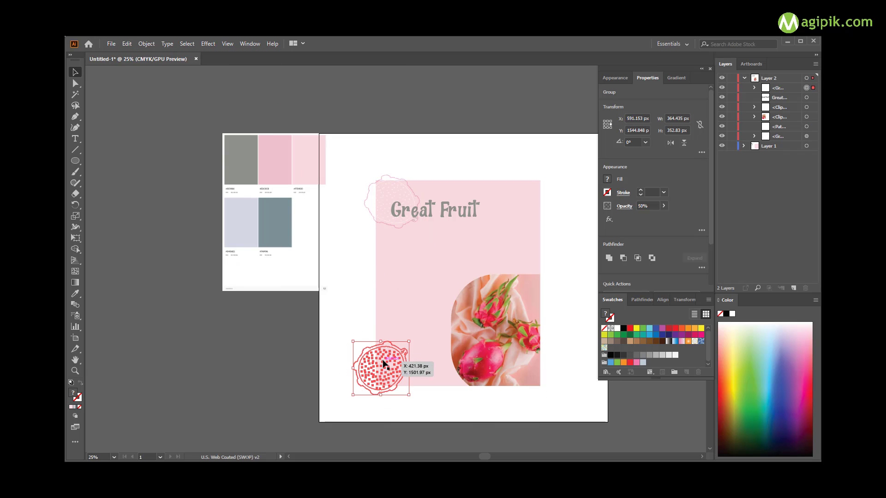
drag(381, 379, 389, 367)
Step: Delete the lower-left dragon fruit copy
click(413, 314)
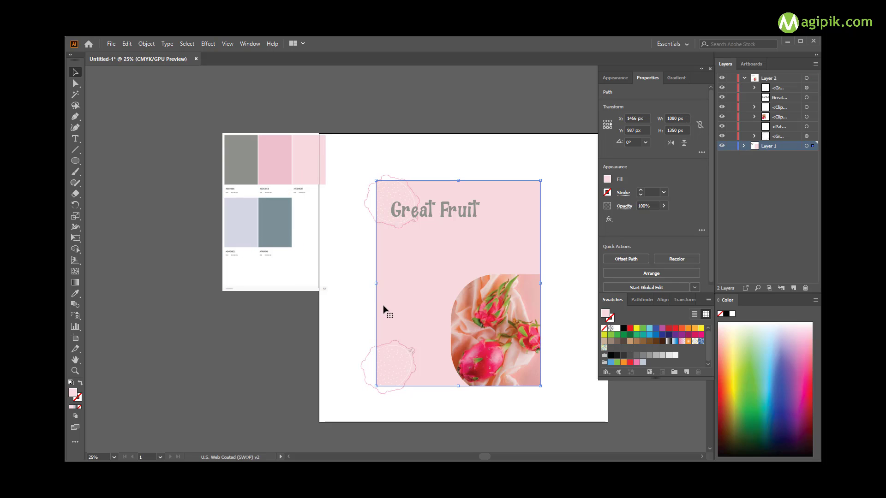
click(396, 348)
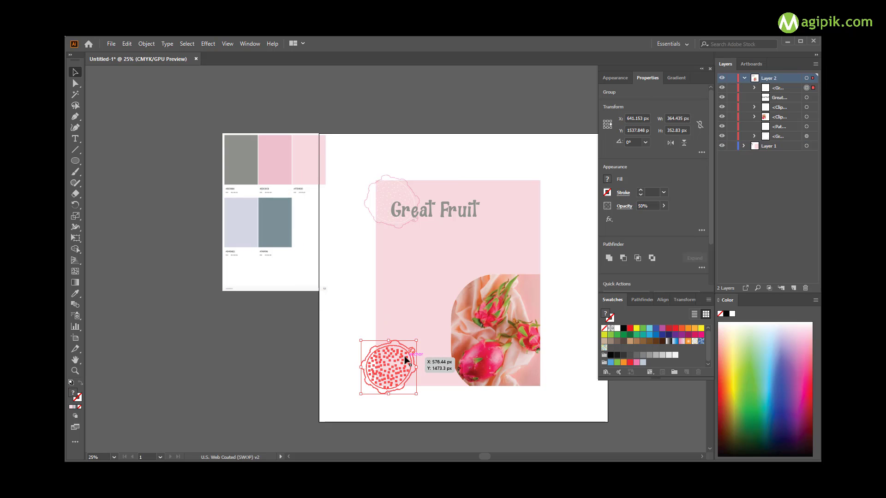
key(Delete)
scroll(398, 226, up, 3)
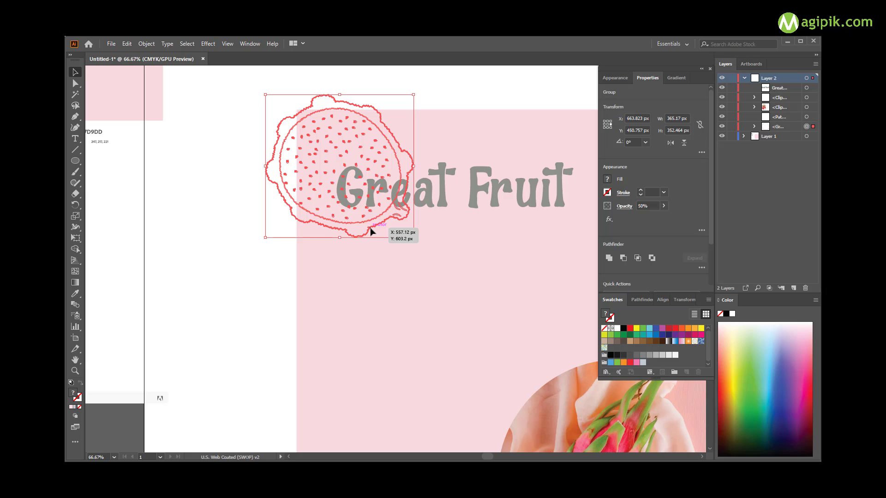
Step: Apply a context-menu command to the dragon fruit icon and rotate it
right_click(372, 232)
click(386, 292)
drag(386, 293, 446, 257)
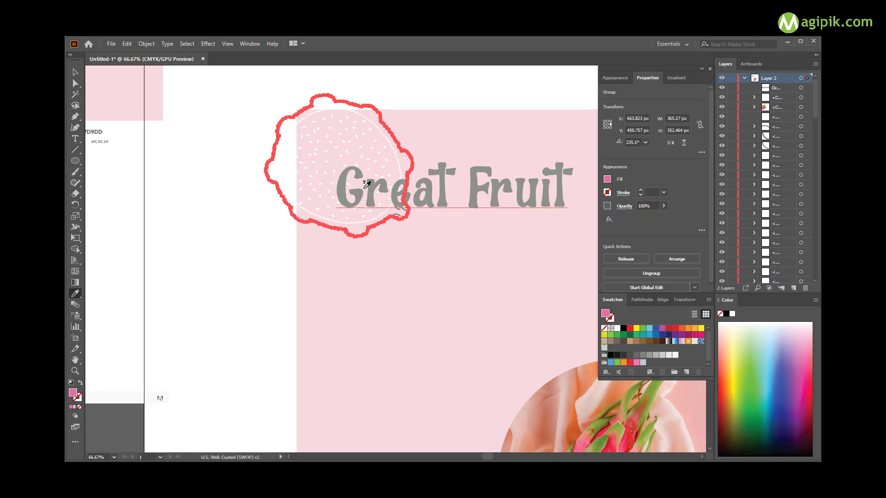
Step: Lock the layer holding the pink background rectangle
click(488, 280)
scroll(500, 275, down, 2)
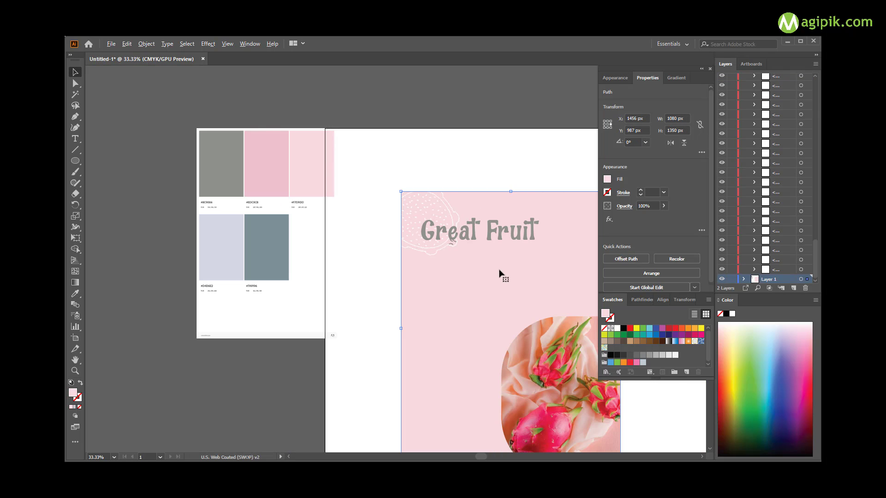
scroll(501, 275, right, 2)
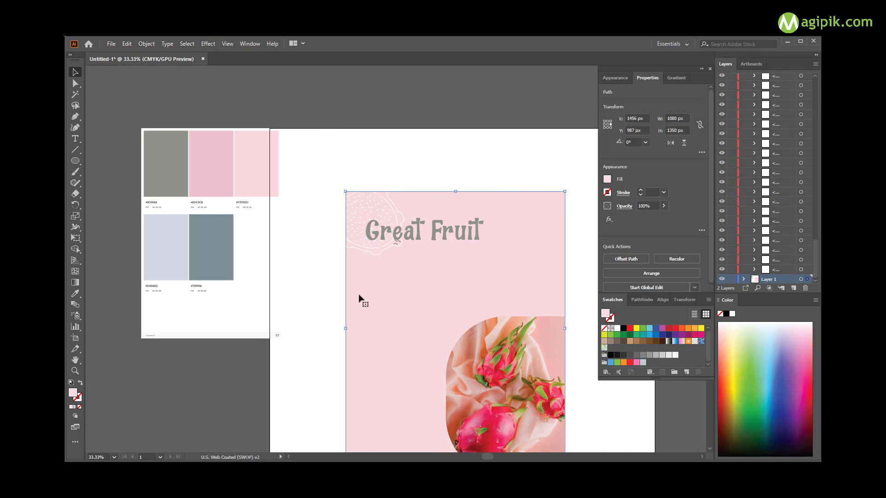
scroll(360, 298, down, 2)
scroll(365, 279, right, 2)
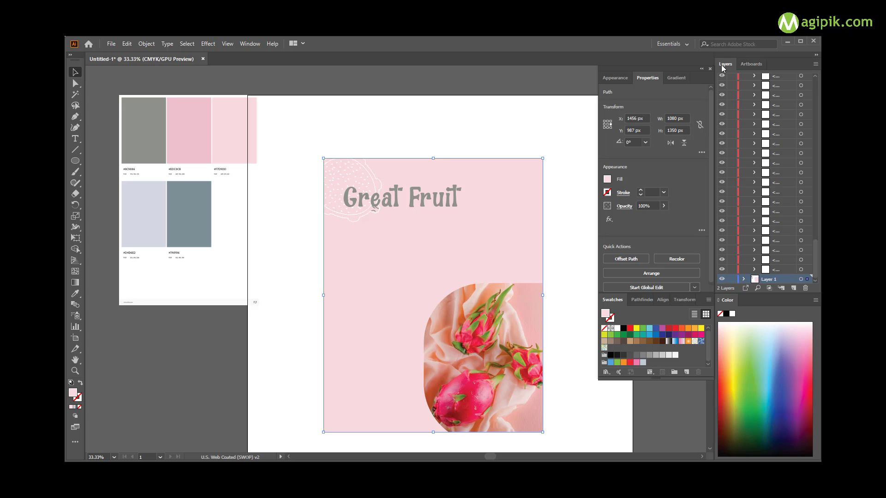
click(728, 280)
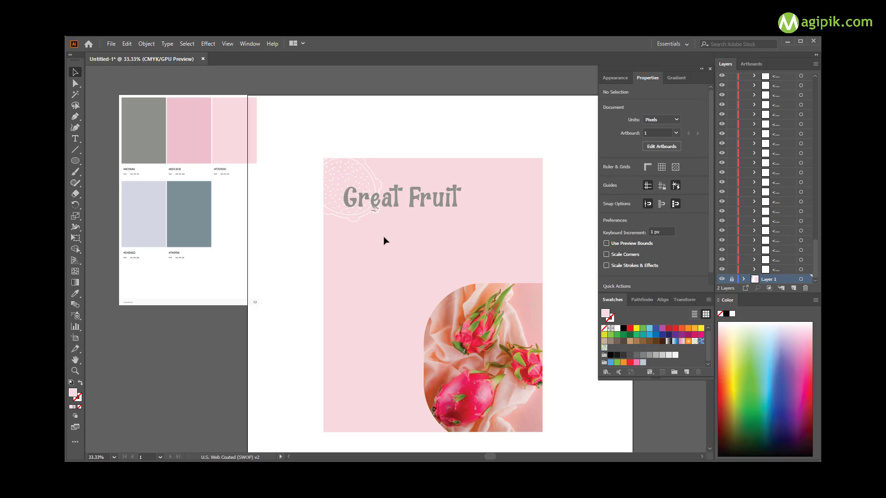
Step: Reposition the Great Fruit title and group it with its fruit texture
click(372, 212)
click(370, 268)
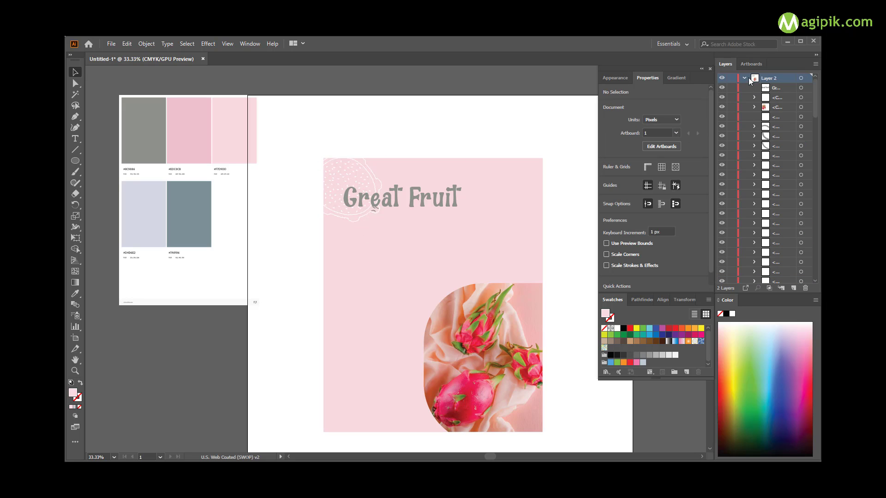
click(744, 78)
mouse_move(413, 202)
mouse_down()
mouse_move(501, 243)
mouse_move(387, 202)
mouse_up()
click(342, 174)
right_click(354, 201)
click(377, 270)
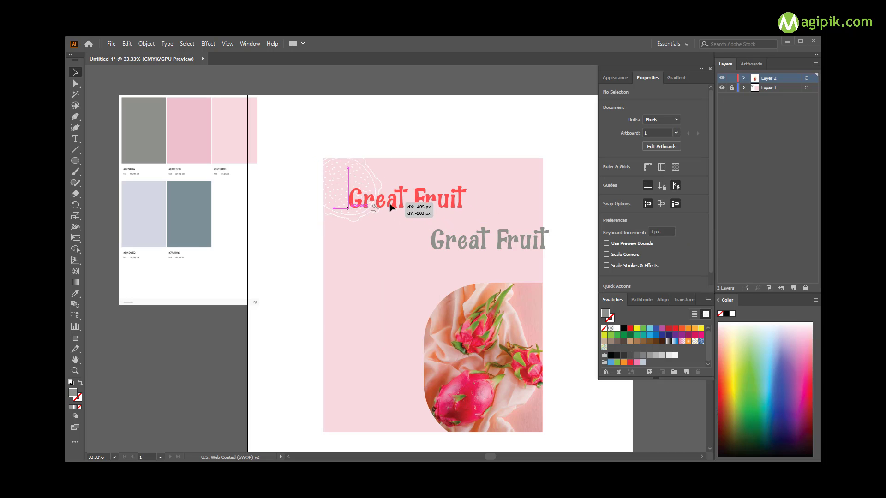
click(440, 245)
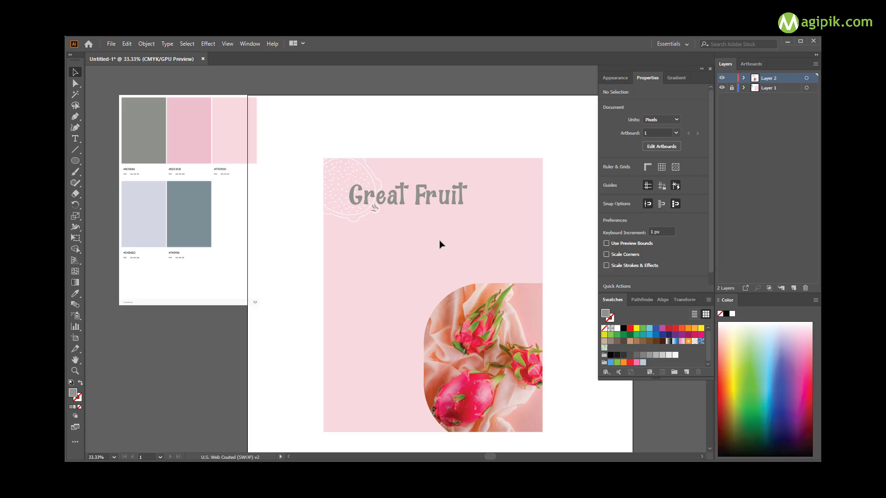
click(413, 202)
click(396, 245)
Step: Move the fruit outline group to the pink panel's bottom-left corner
scroll(395, 246, down, 2)
scroll(378, 264, up, 2)
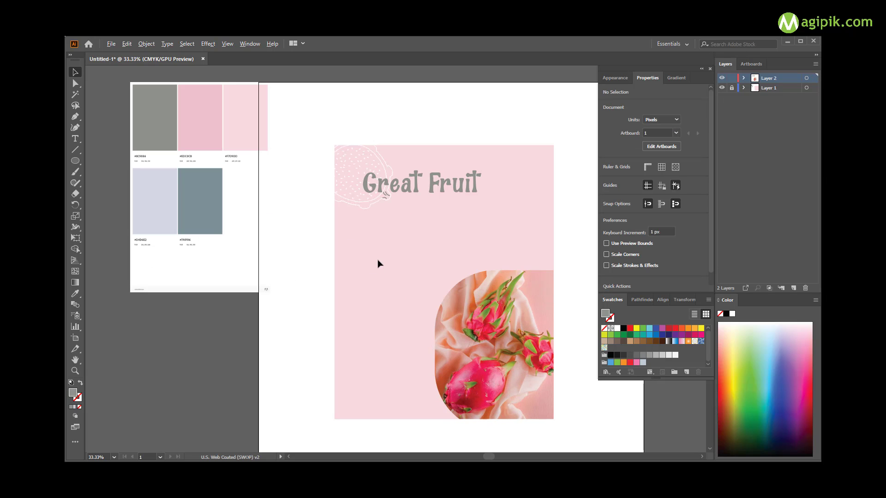
drag(356, 206, 356, 410)
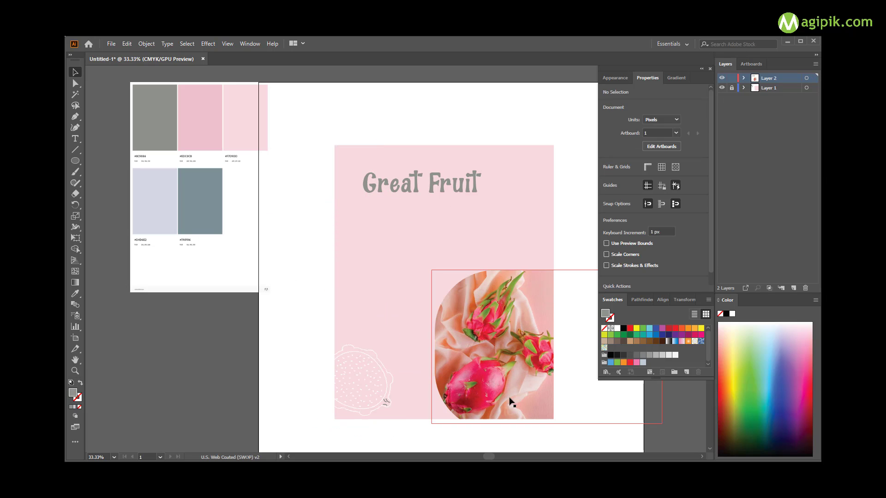
scroll(394, 409, up, 3)
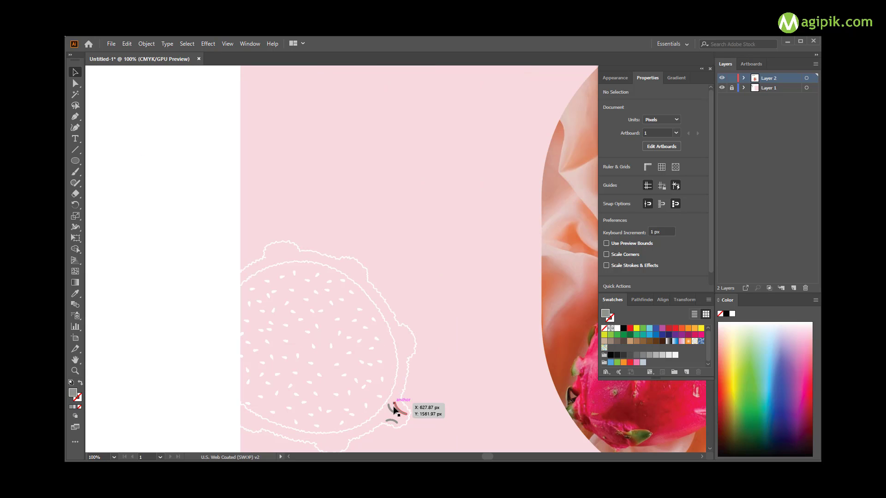
click(394, 409)
scroll(387, 393, down, 2)
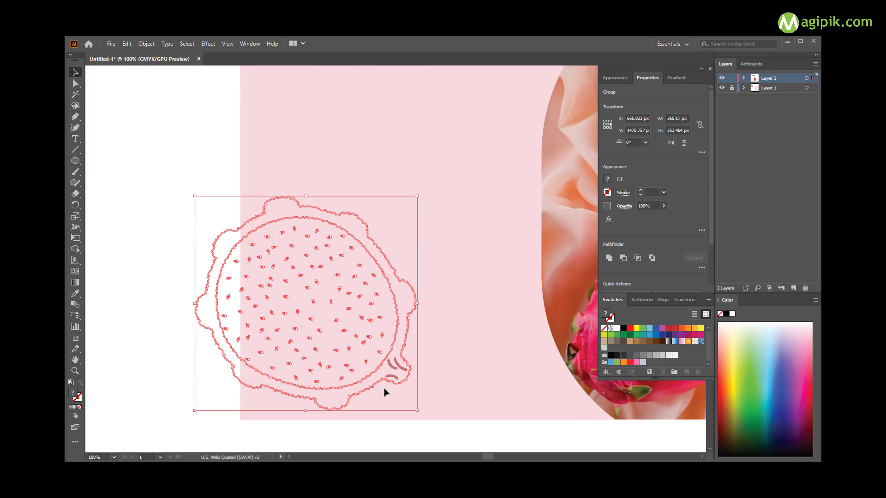
Step: Try a sampled red style on the outline, undo it, and move the outline toward the photo
click(76, 294)
click(270, 249)
key(ctrl+z)
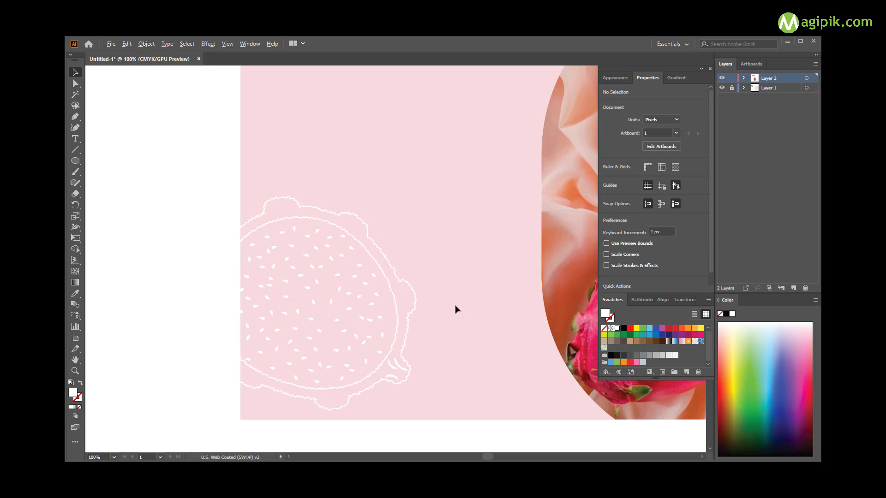
scroll(456, 310, down, 2)
scroll(439, 300, down, 1)
key(v)
mouse_move(396, 323)
mouse_down()
mouse_move(394, 225)
mouse_move(448, 294)
mouse_up()
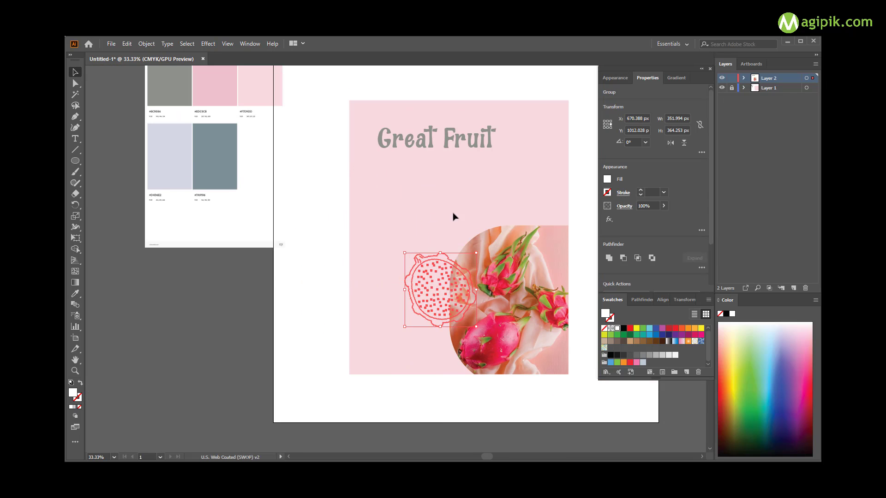
Step: Move the dragon fruit outline to the top-left under the title and rotate it slightly
click(377, 379)
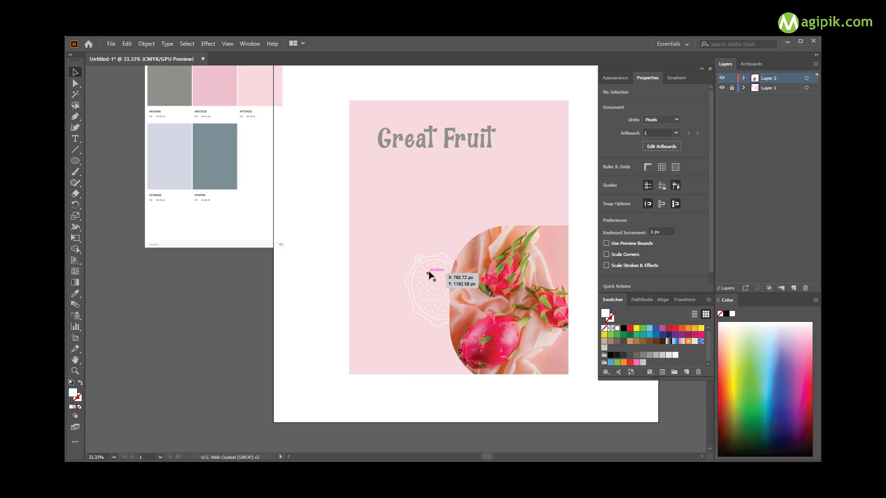
drag(421, 279, 340, 125)
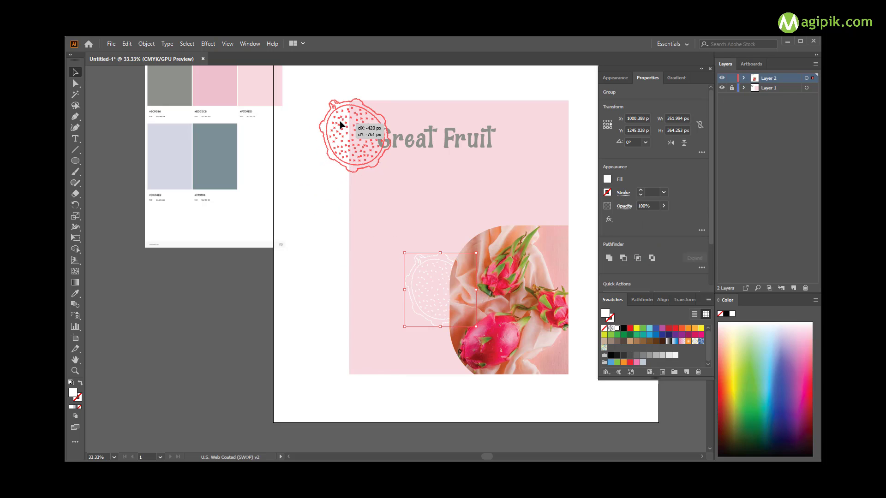
drag(401, 98, 382, 190)
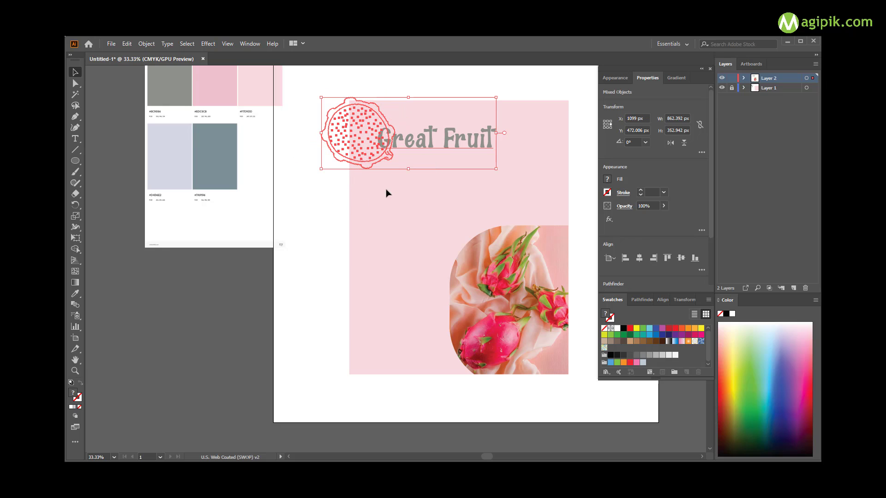
drag(373, 170, 382, 168)
click(395, 198)
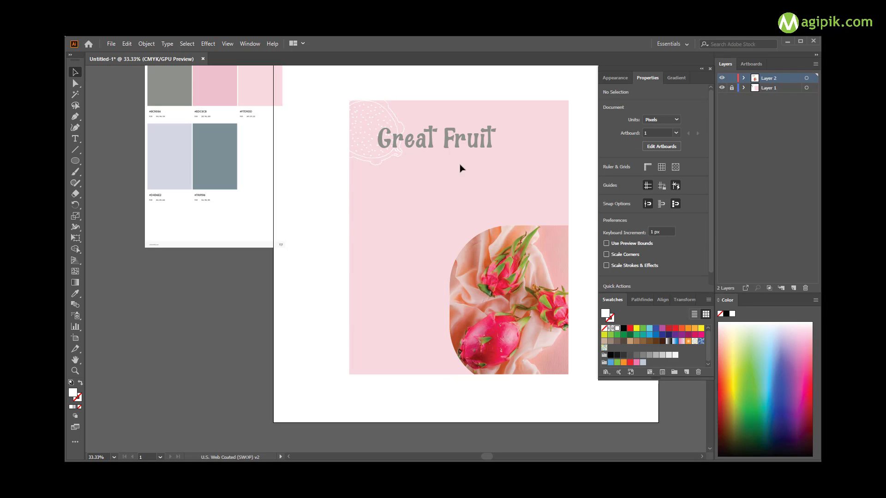
Step: Shift the Great Fruit title slightly down-right, then nudge it up one pixel
drag(462, 149, 485, 158)
click(459, 302)
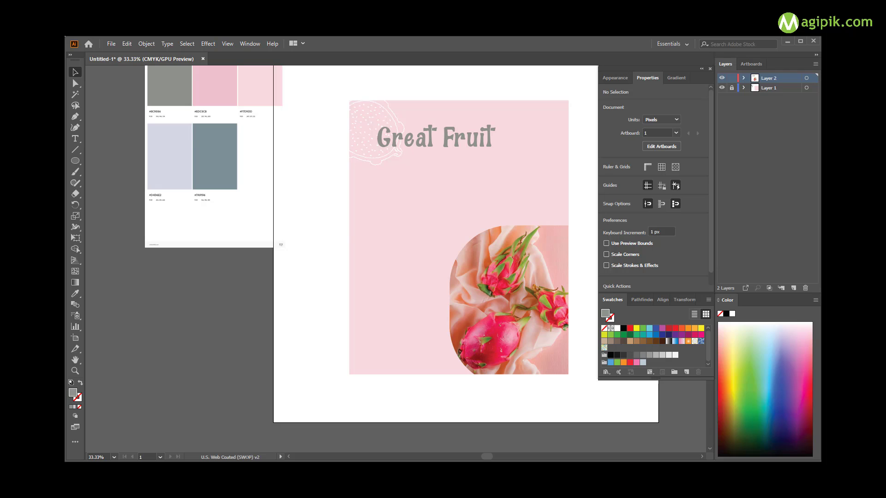
drag(472, 144, 474, 147)
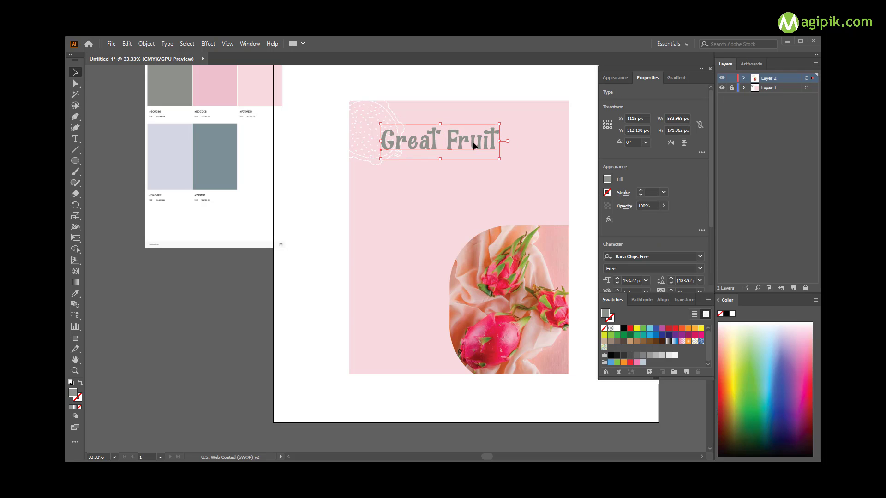
key(Up)
click(459, 186)
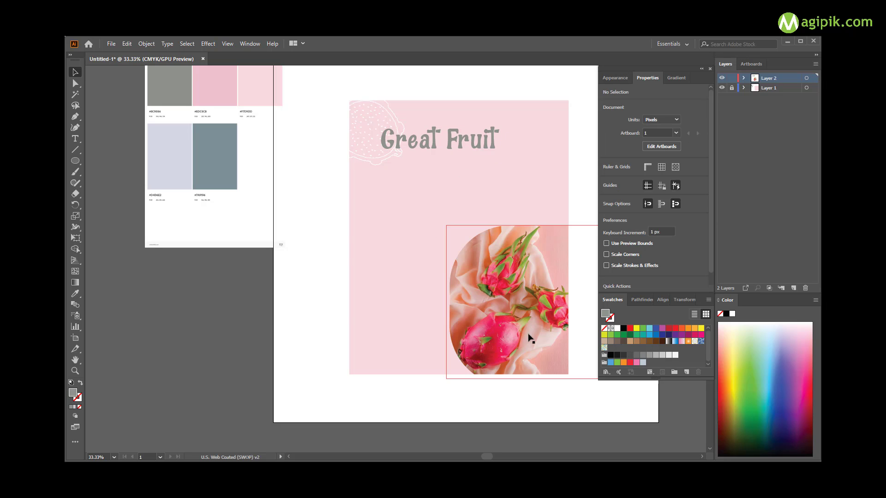
scroll(519, 363, down, 1)
Step: Try the darker swatch pink on the background, settle on the lighter pink, then deselect
click(75, 293)
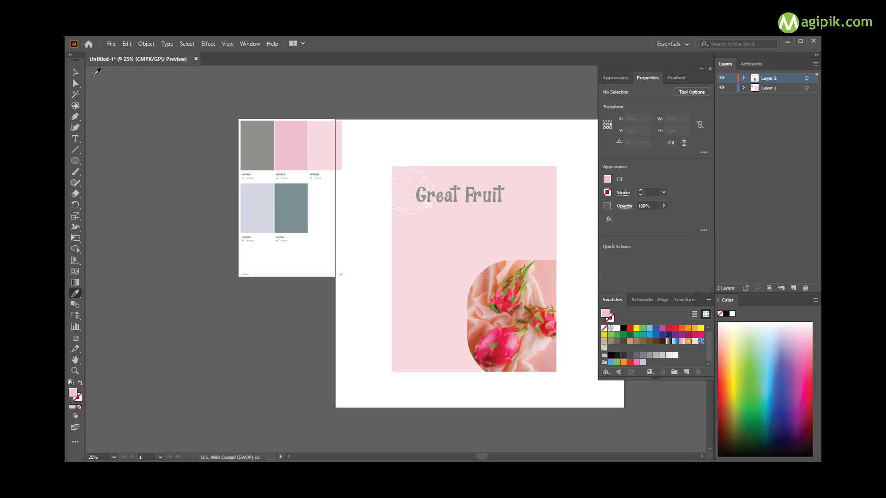
ctrl+click(418, 297)
click(294, 146)
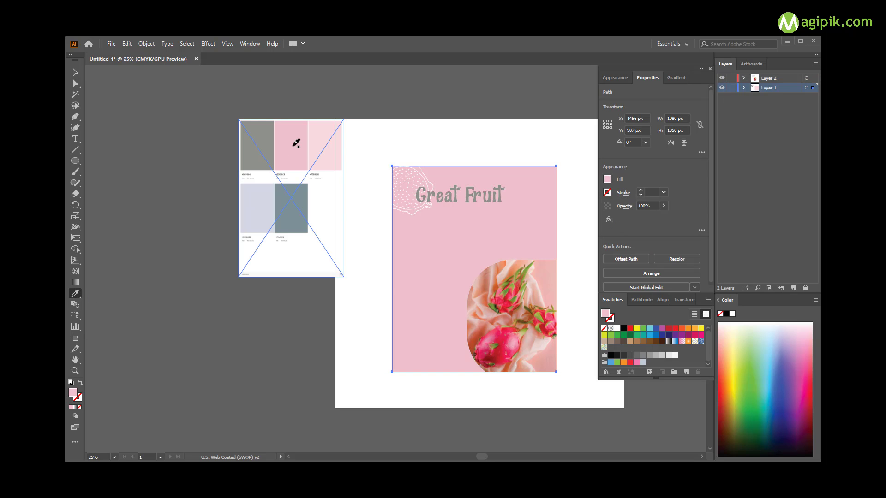
click(322, 137)
key(v)
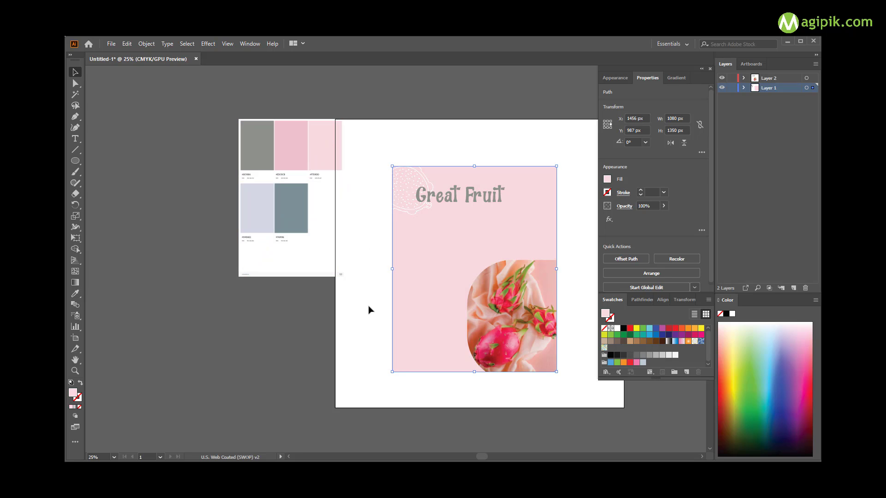
click(370, 309)
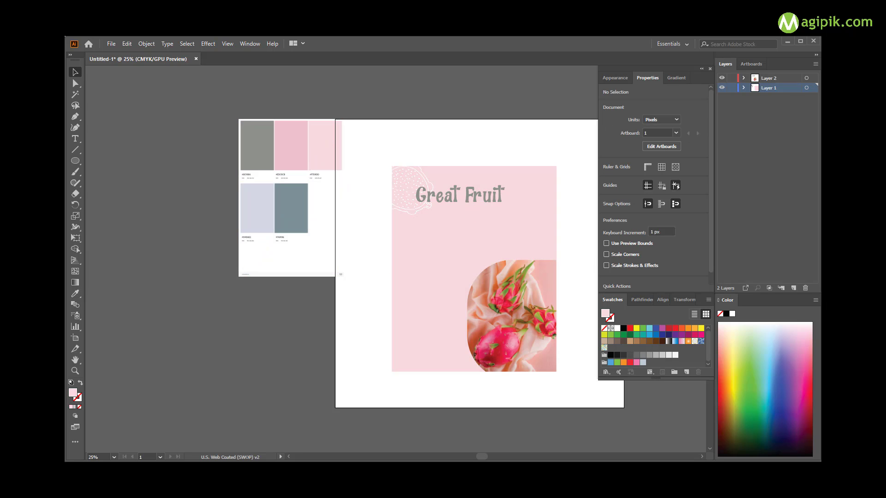
Step: Place a text object left of the photo in Acumin Variable Concept Thin
click(412, 299)
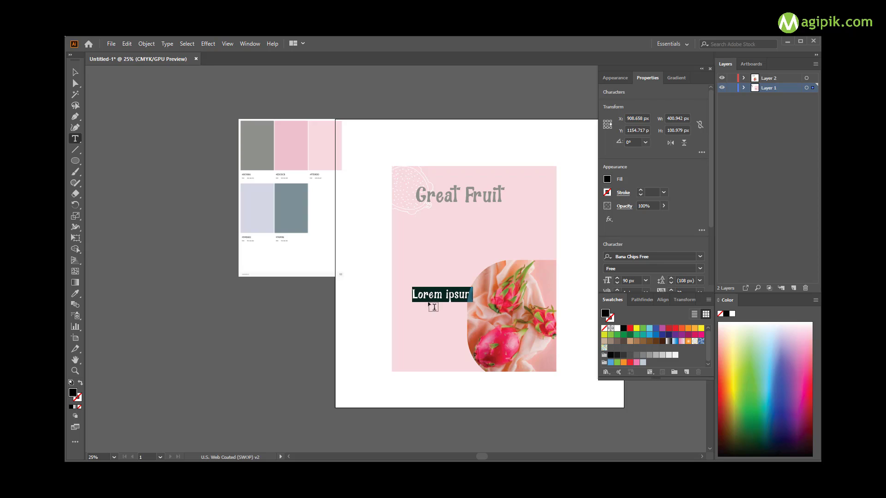
key(ctrl+equal)
click(700, 257)
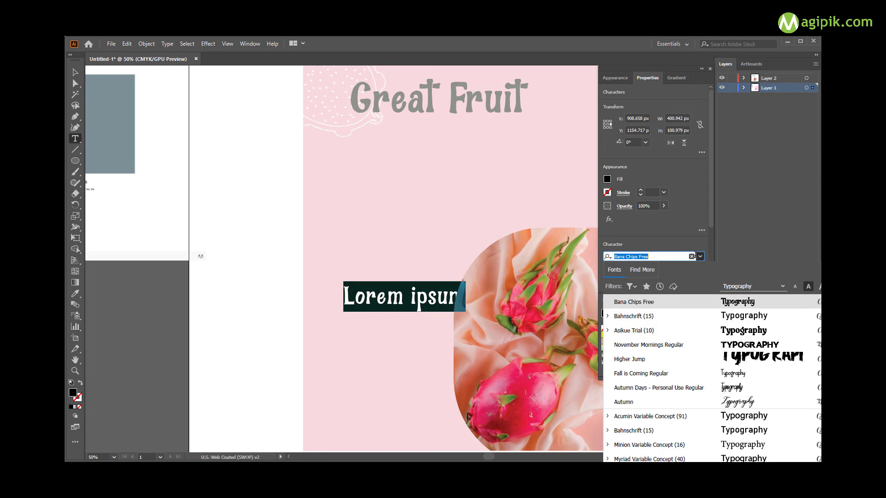
click(714, 418)
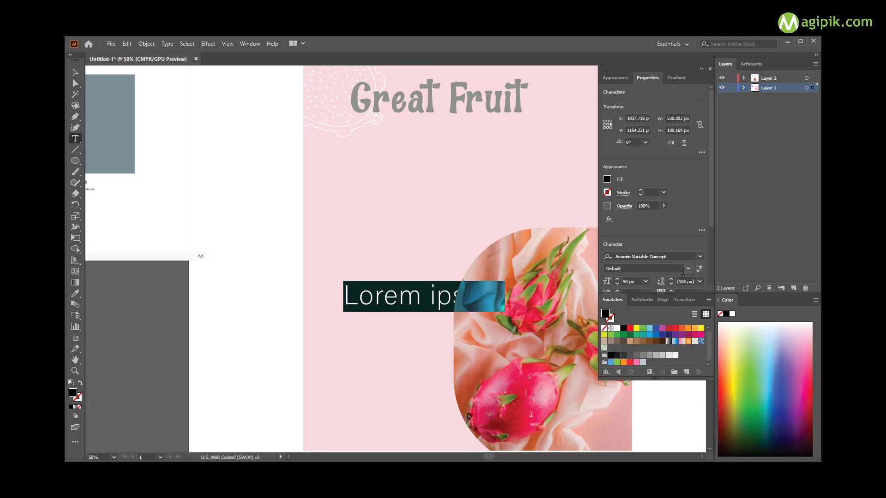
click(684, 271)
scroll(646, 369, down, 5)
scroll(628, 392, down, 5)
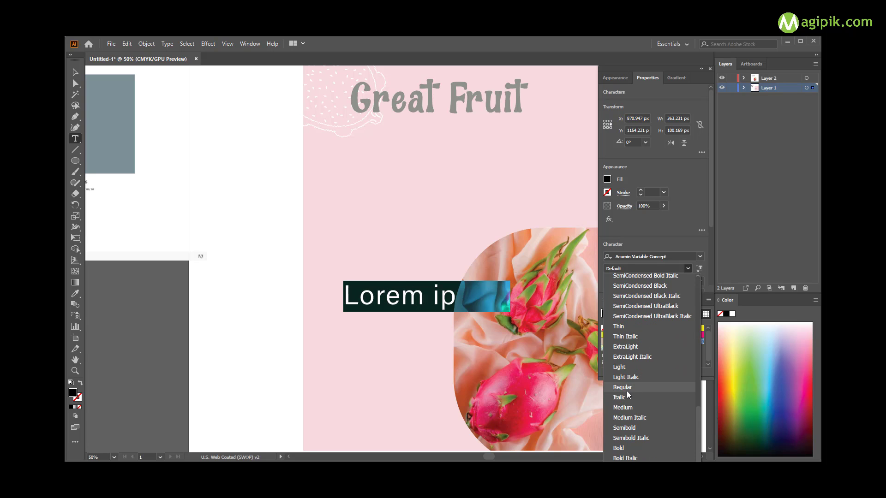
click(621, 326)
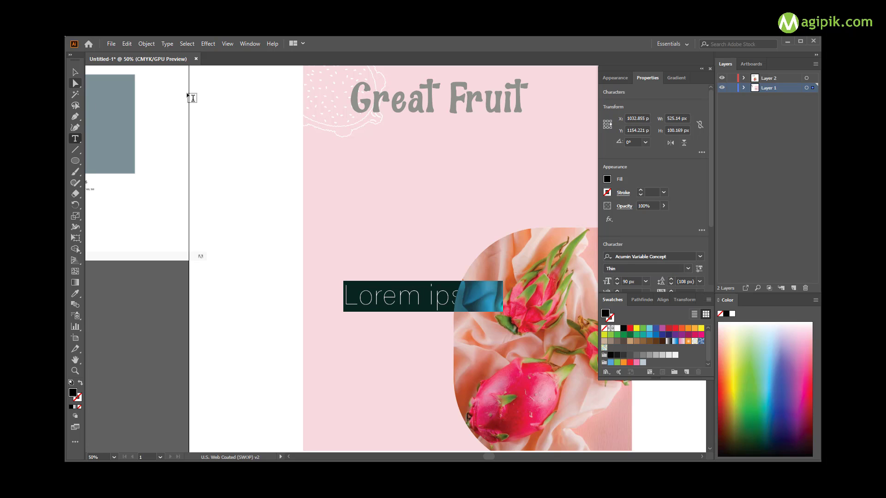
Step: Shrink the text to 20 px and paste a second 'Lorem ipsum' at the line's end
scroll(705, 272, down, 3)
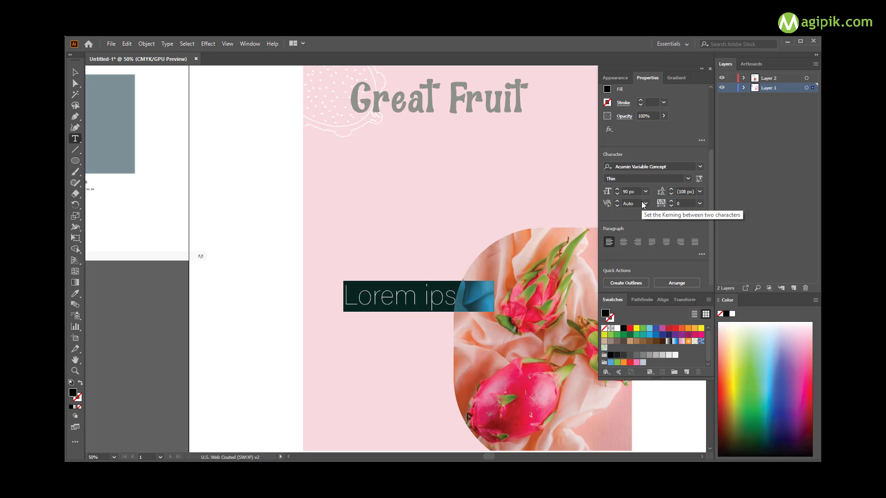
key(ctrl+z)
key(ctrl+z)
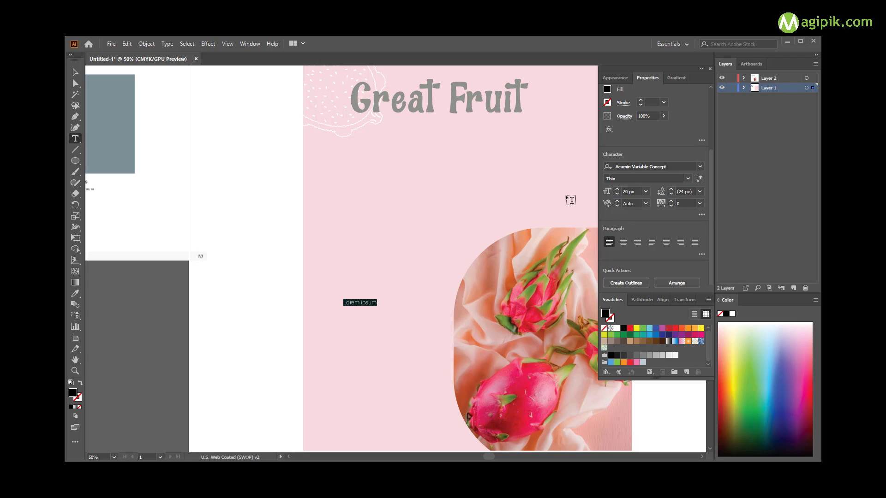
click(76, 76)
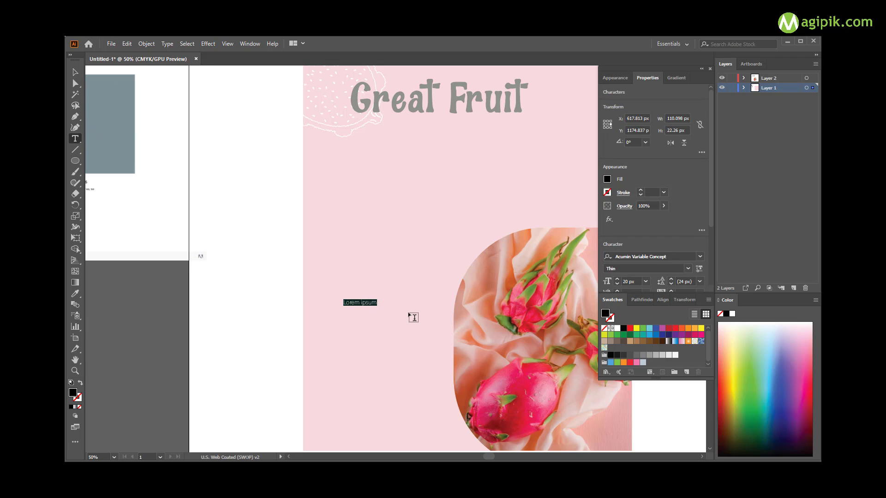
key(Right)
key(ctrl+v)
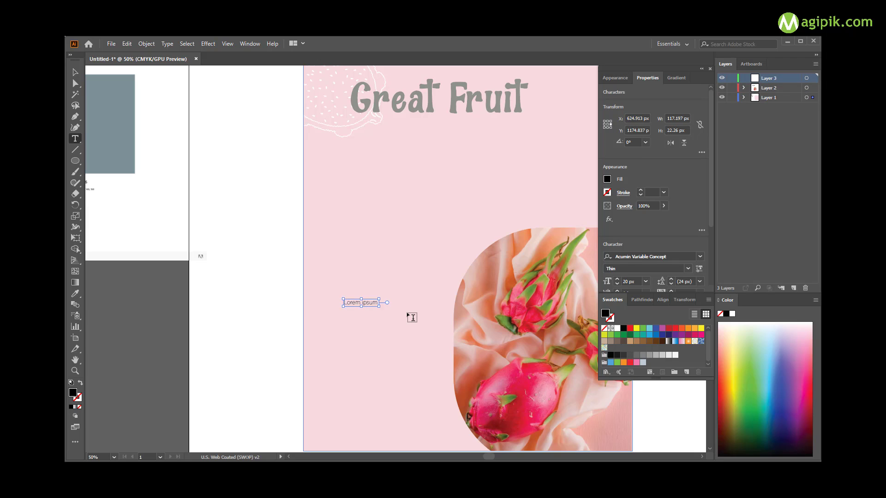
Step: Add a third 'Lorem ipsum', then type further lines of repeated 'Lorem ipsum' beneath it
key(ctrl+v)
key(Return)
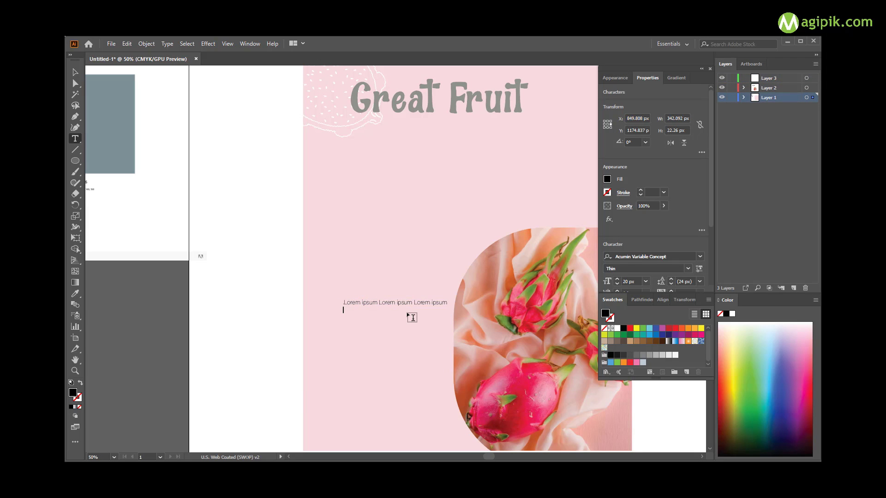
text(Lorem ipsum)
key(Return)
text(Lorem ipsum)
text( Lorem ipsum)
key(Return)
text(Lorem ipsum Lorem ipsum)
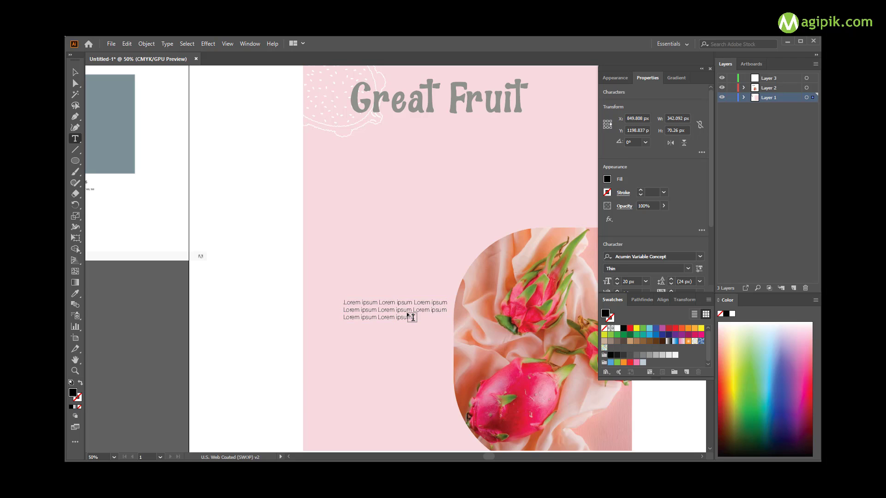
text( Lorem ipsum Lorem ipsum)
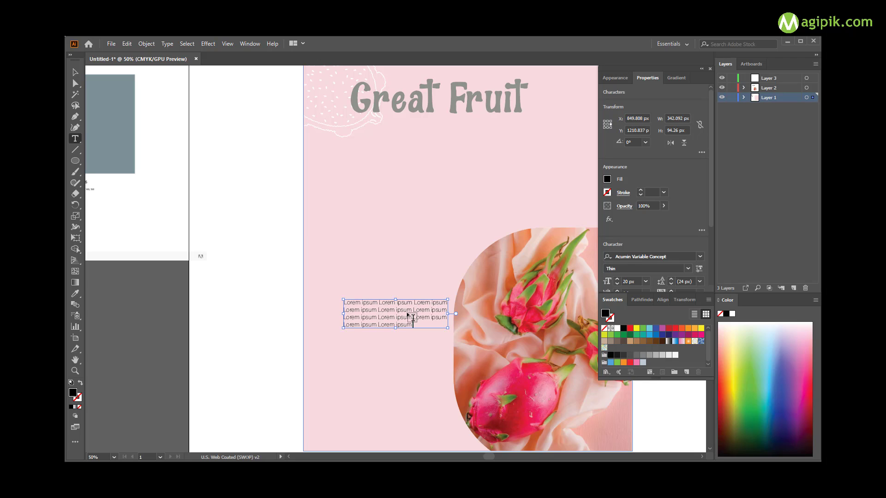
key(Return)
text(Lorem ipsum Lorem ipsum)
key(Return)
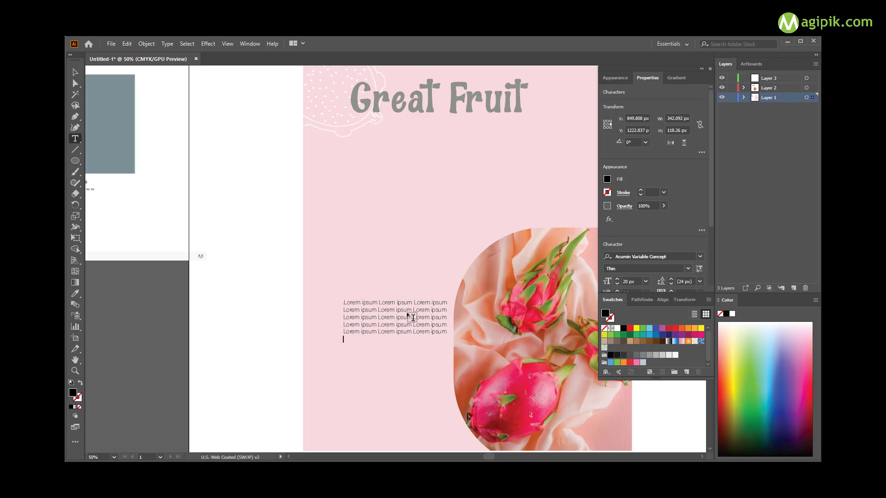
text(Lorem ipsum)
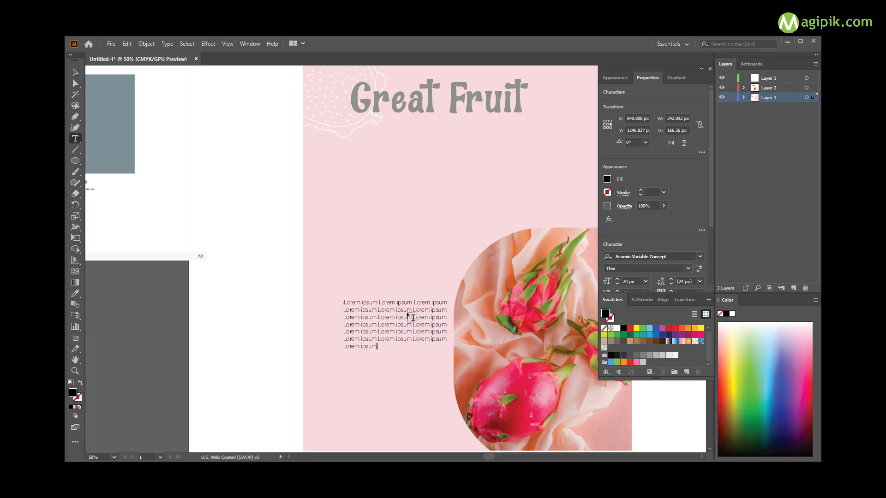
text( Lorem ipsum)
key(Return)
text(Lorem ipsum)
text( Lorem ipsum)
key(Return)
text(Lorem ipsum )
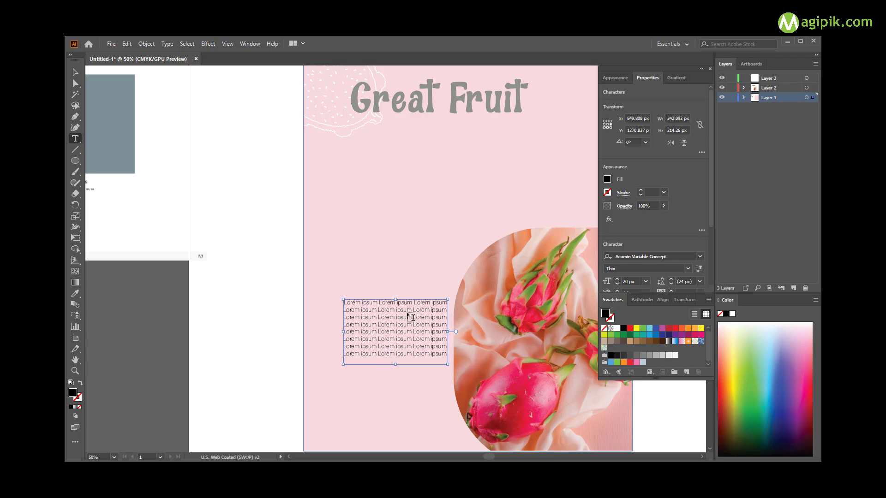
text(Lorem ipsum)
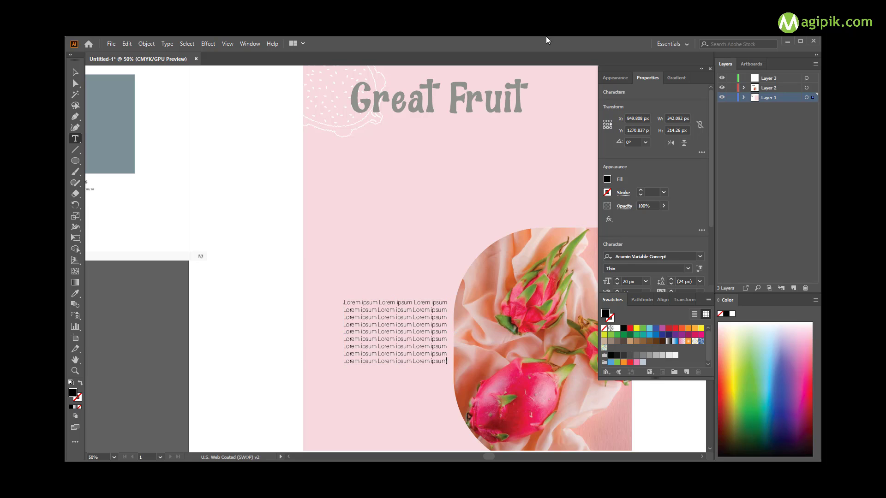
Step: Set the body text's leading to 25 px, after trying 30 px
click(72, 65)
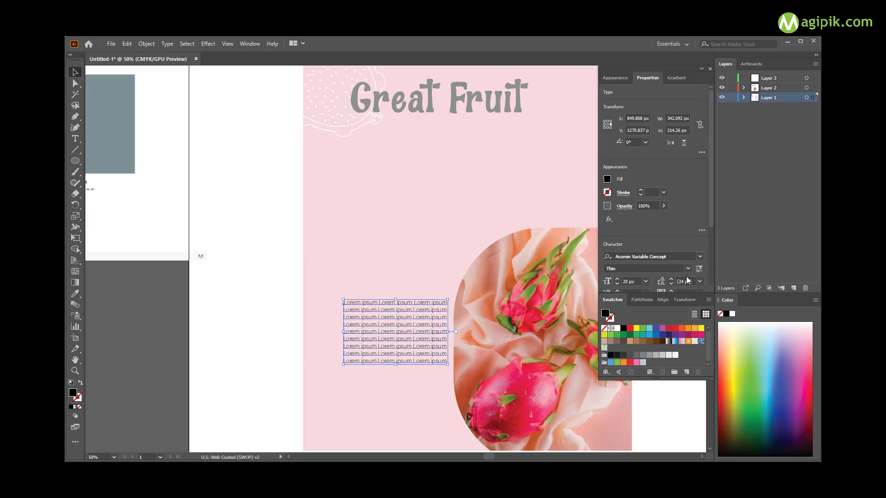
key(Return)
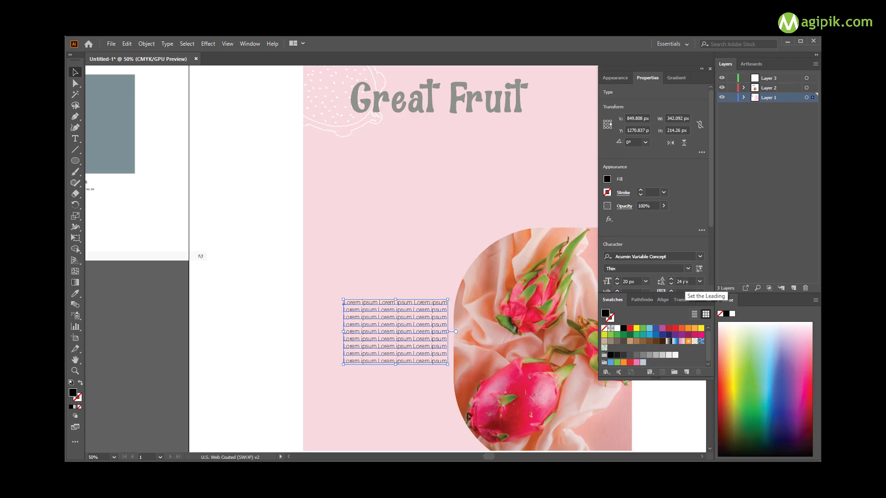
click(683, 282)
text(30)
key(Return)
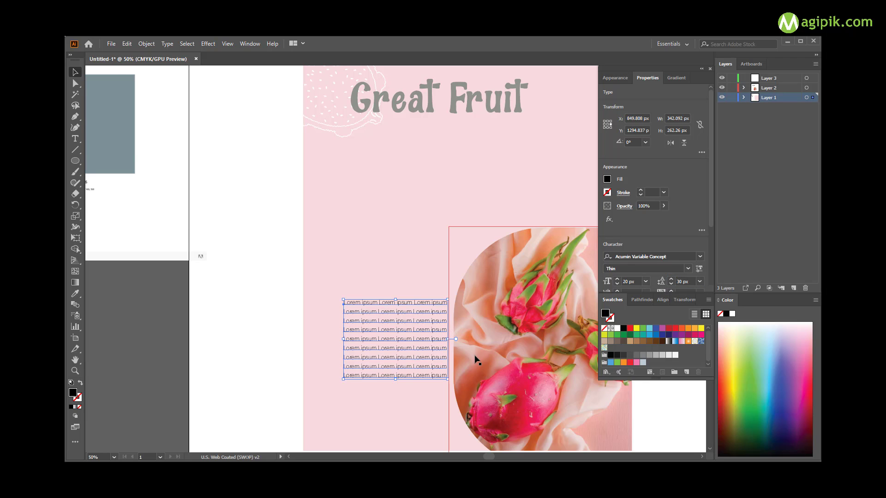
click(685, 282)
text(25)
key(Return)
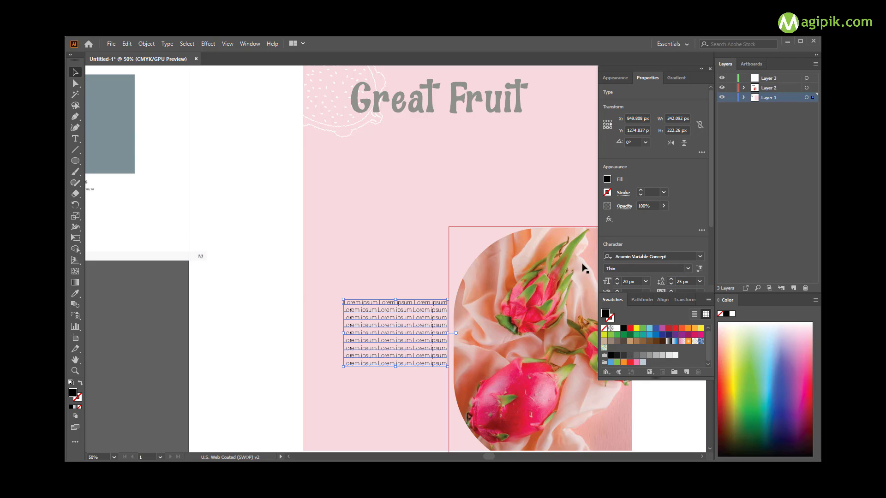
Step: Make the body text white and Bold, then move the block lower on the poster
click(608, 179)
click(520, 212)
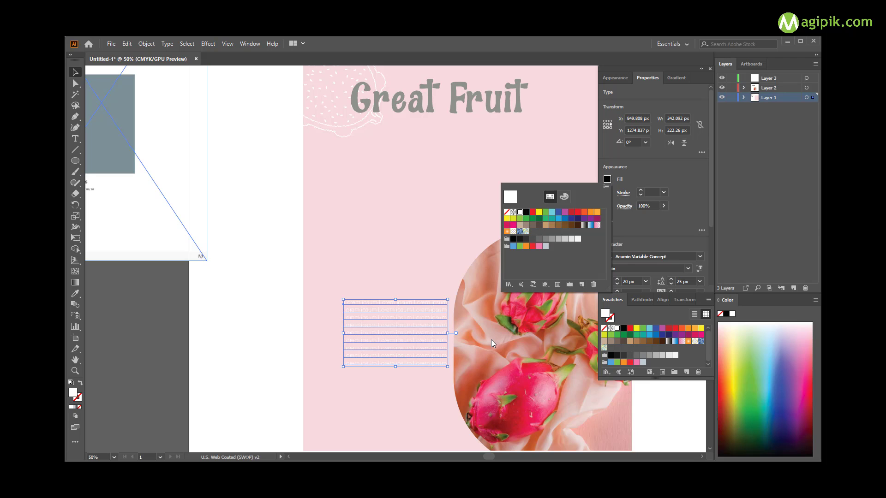
click(700, 256)
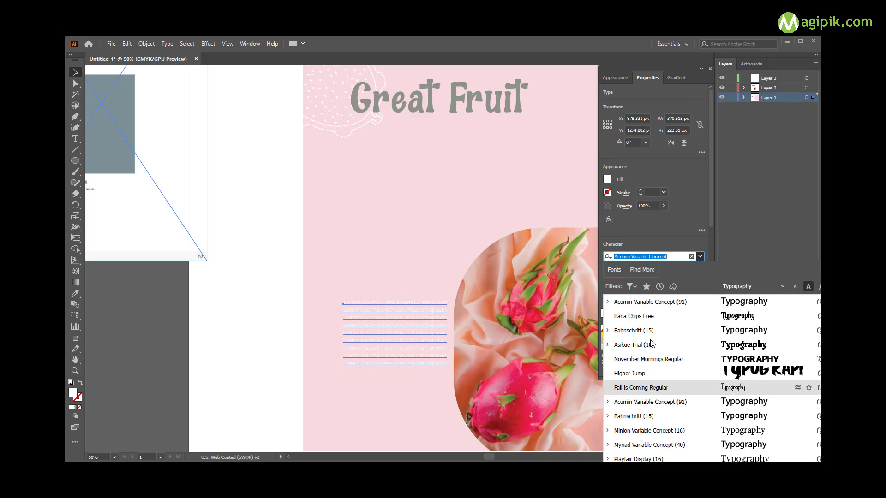
click(675, 223)
click(688, 269)
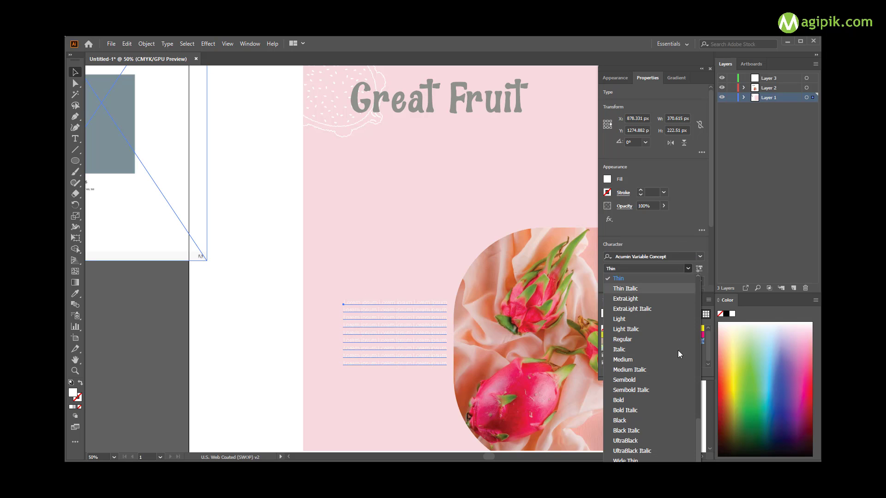
click(631, 405)
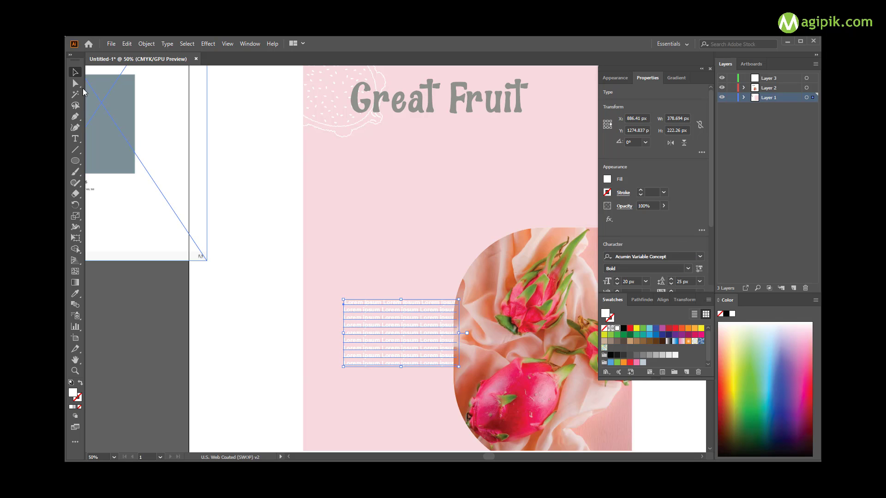
drag(397, 305, 402, 379)
Step: Select the body text block and move it slightly lower
key(ctrl+minus)
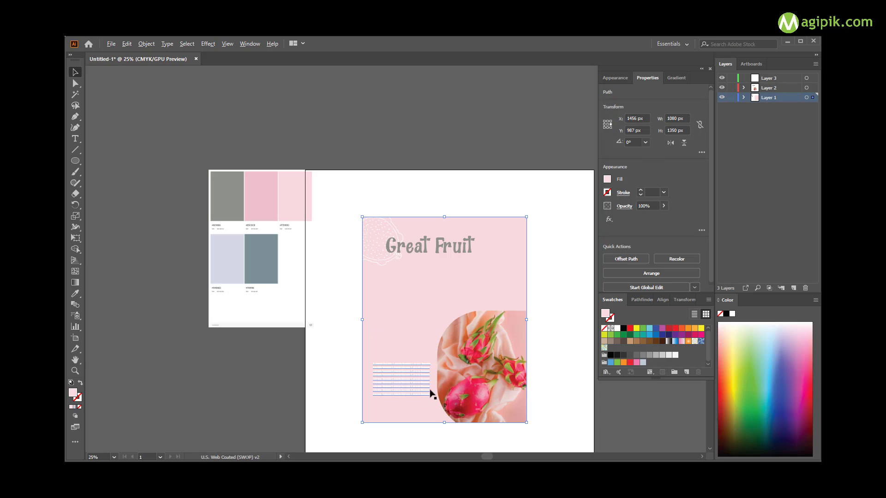
click(405, 386)
scroll(405, 385, up, 2)
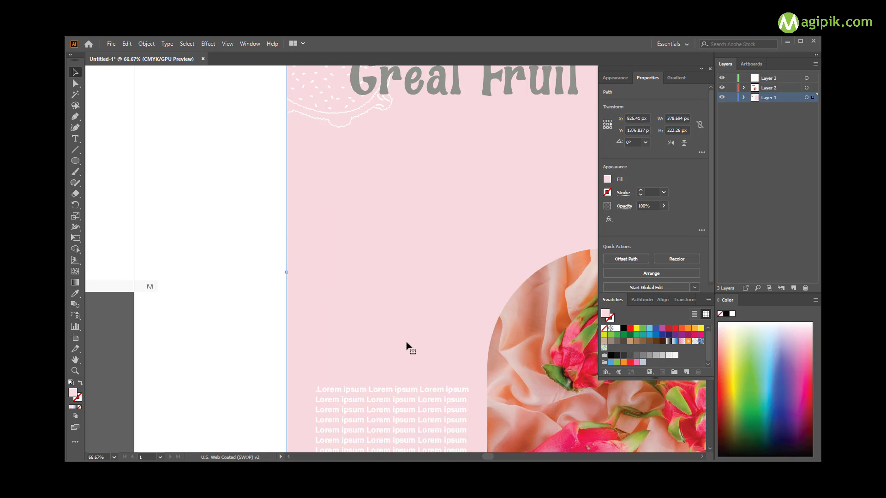
scroll(407, 355, down, 3)
scroll(337, 333, up, 2)
double_click(333, 312)
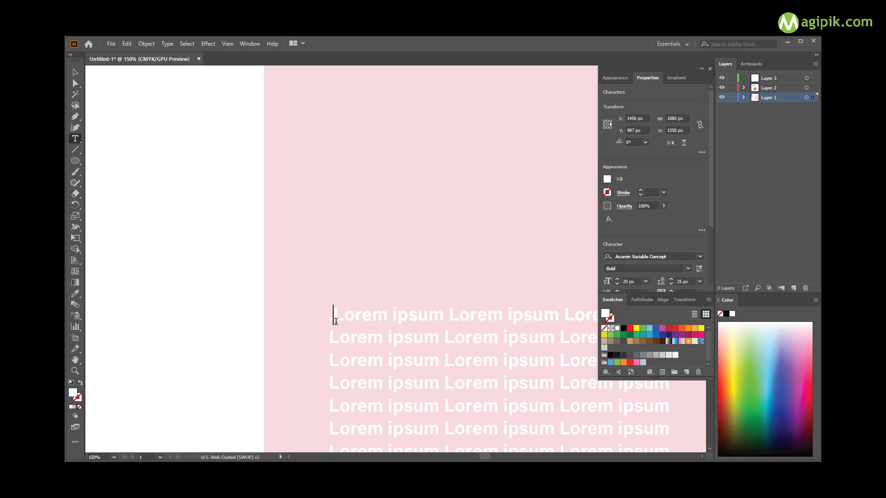
click(75, 72)
scroll(362, 253, down, 4)
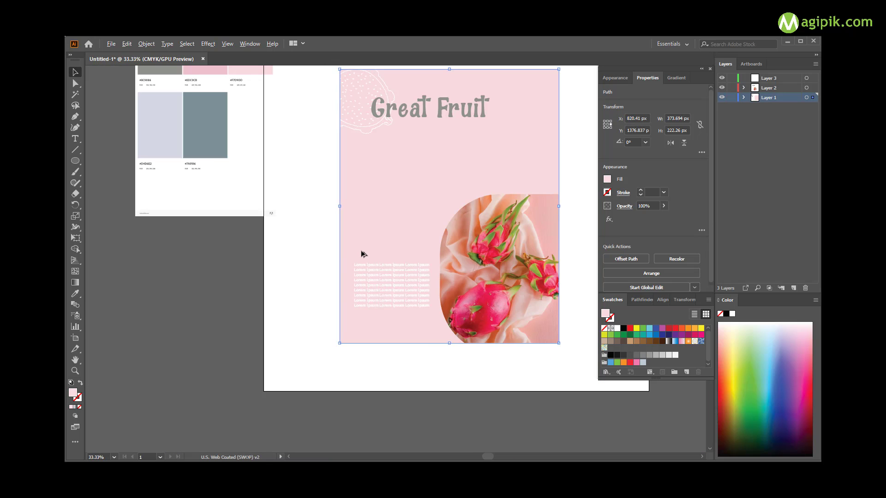
drag(387, 297, 403, 291)
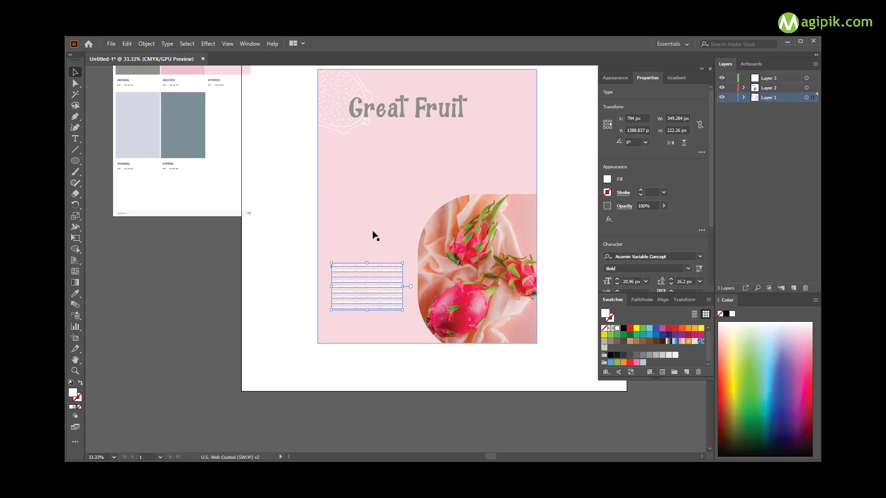
Step: Colour the body text with the palette's grey using the Eyedropper
click(374, 237)
key(ctrl+minus)
click(376, 276)
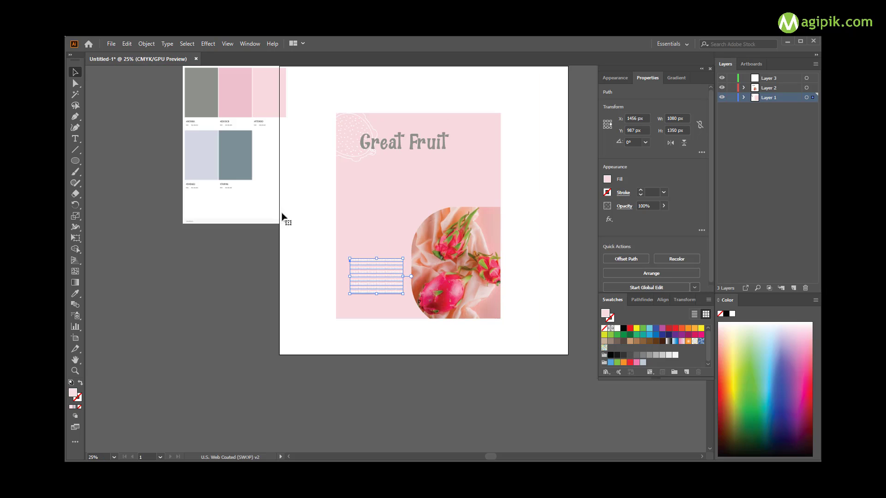
key(i)
click(206, 98)
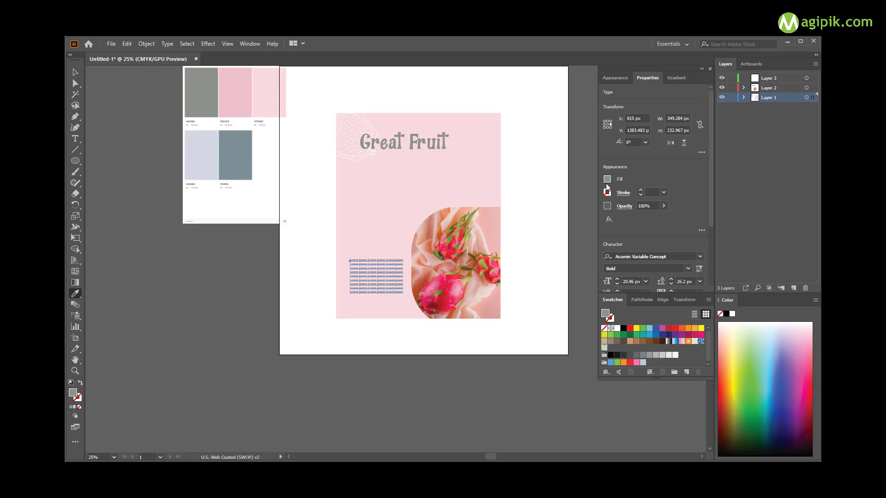
click(688, 269)
Step: Change the body text's font style from Bold to Thin
scroll(641, 408, up, 5)
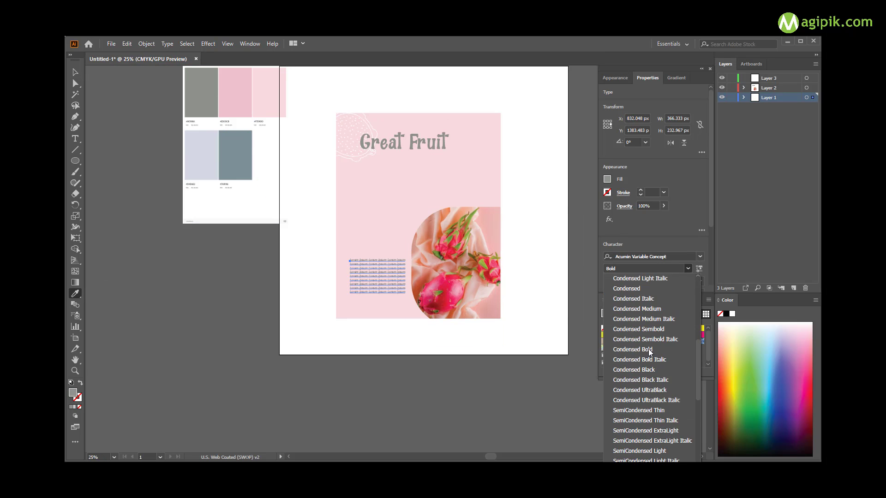
scroll(648, 349, up, 5)
scroll(649, 349, down, 10)
scroll(648, 351, down, 5)
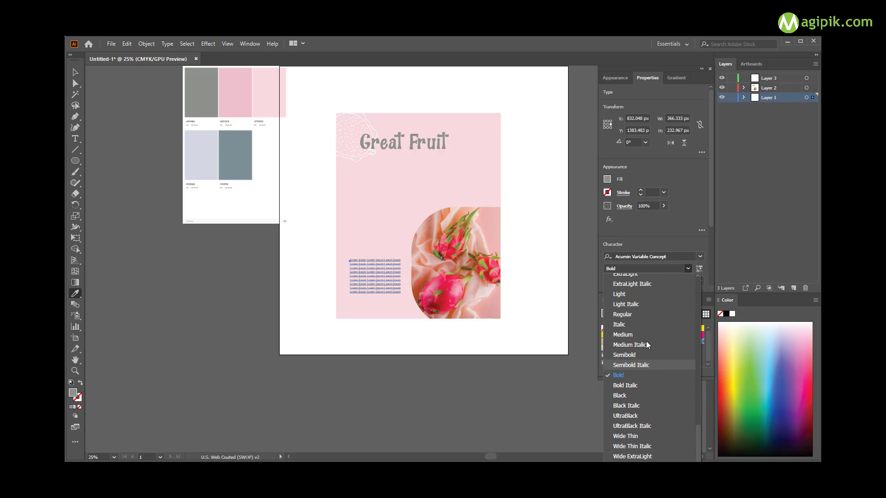
click(644, 327)
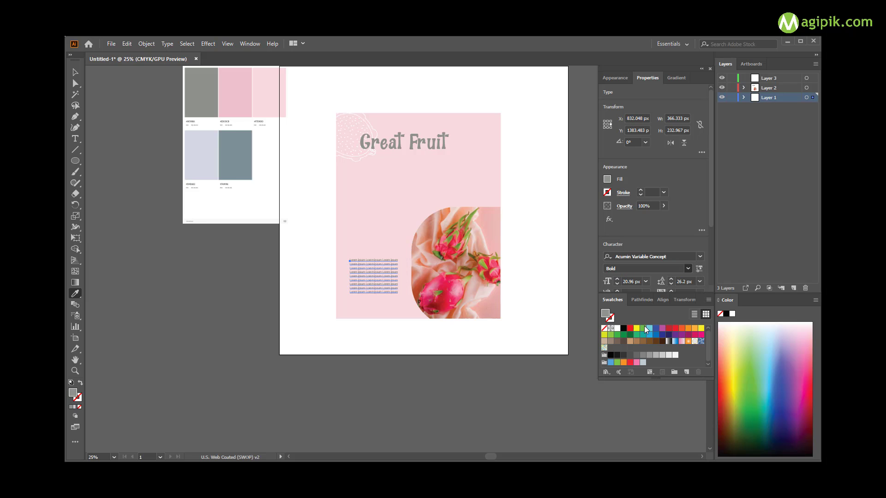
click(256, 313)
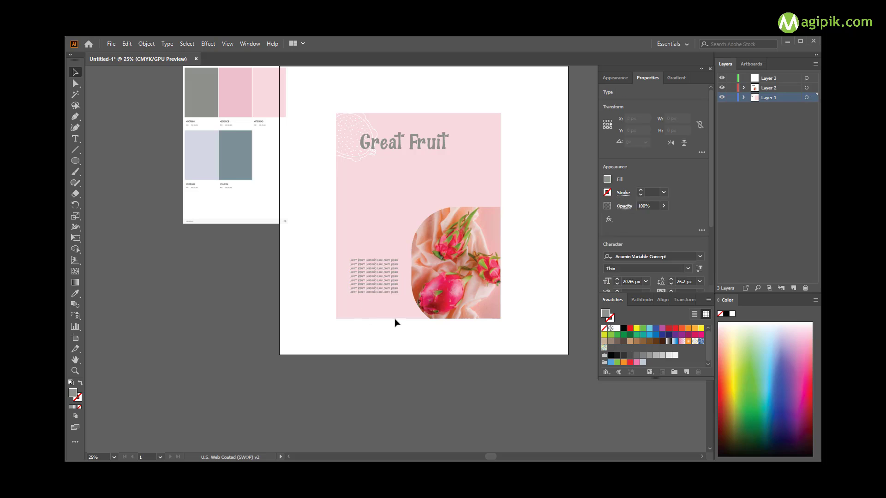
Step: Zoom in to inspect the body text, briefly entering and leaving text editing
click(374, 289)
key(ctrl+plus)
key(ctrl+plus)
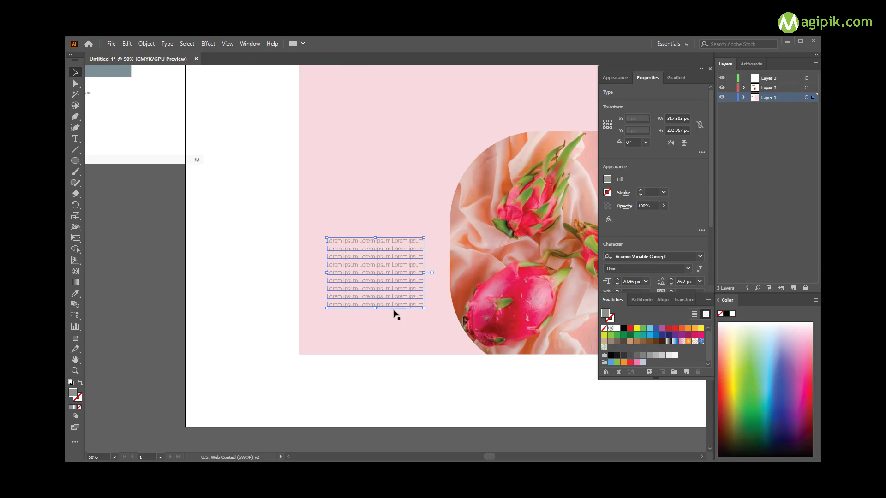
click(395, 315)
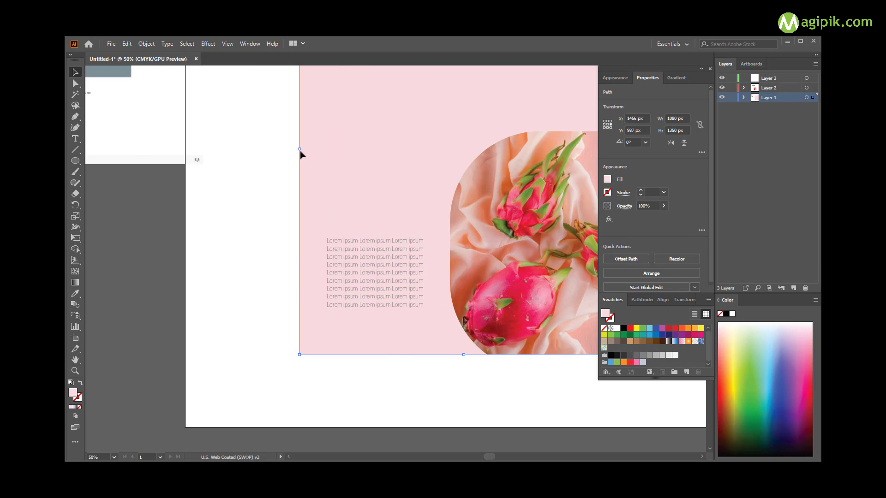
click(401, 298)
double_click(405, 306)
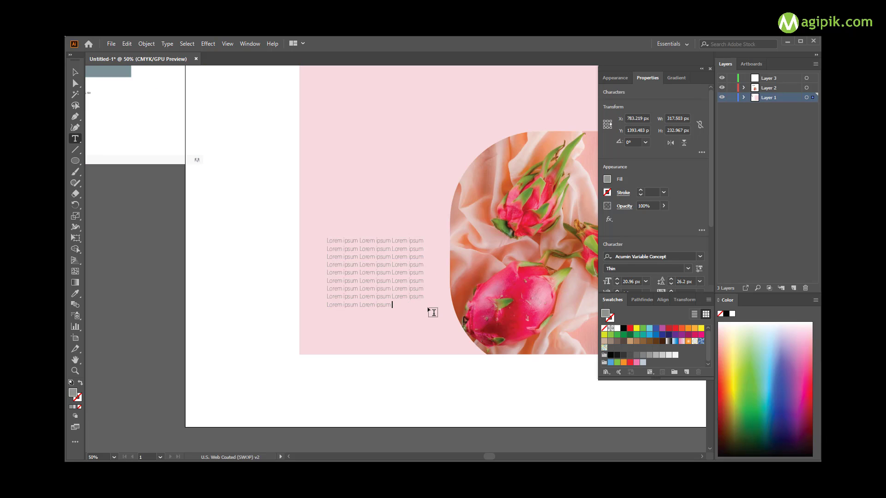
key(Escape)
key(ctrl+minus)
key(ctrl+minus)
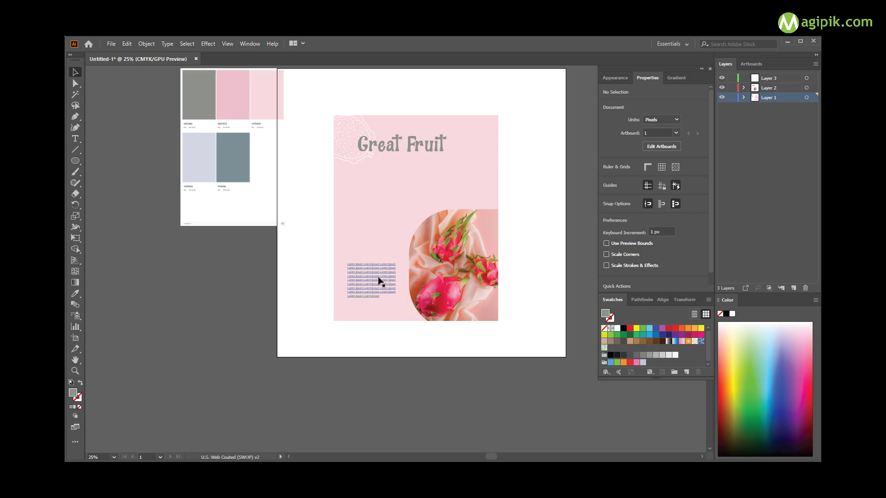
Step: Nudge the body text, move the Great Fruit title down-right, then up slightly
drag(378, 278, 390, 297)
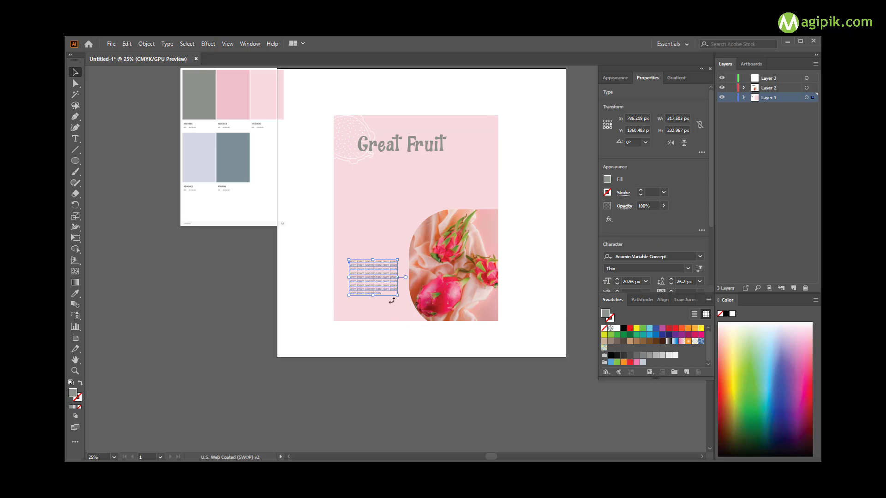
click(390, 299)
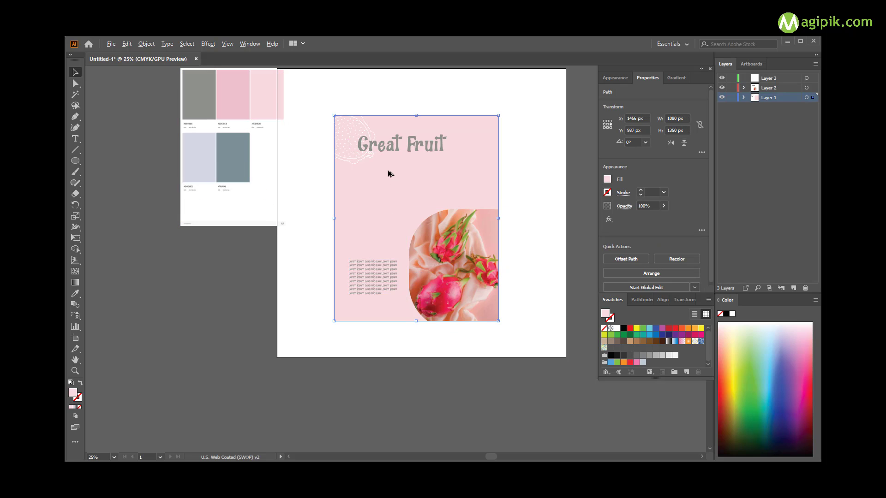
drag(396, 153, 405, 160)
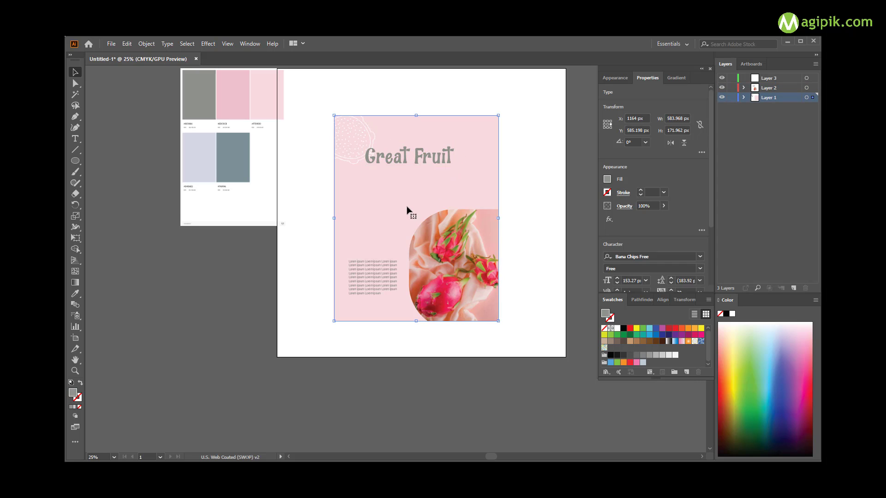
click(406, 157)
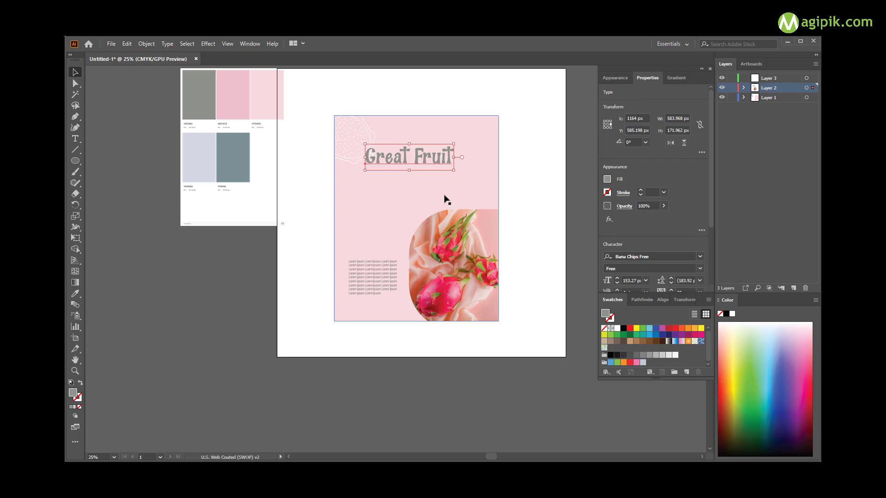
key(Up)
key(Up)
key(Up)
key(Up)
key(Up)
key(Up)
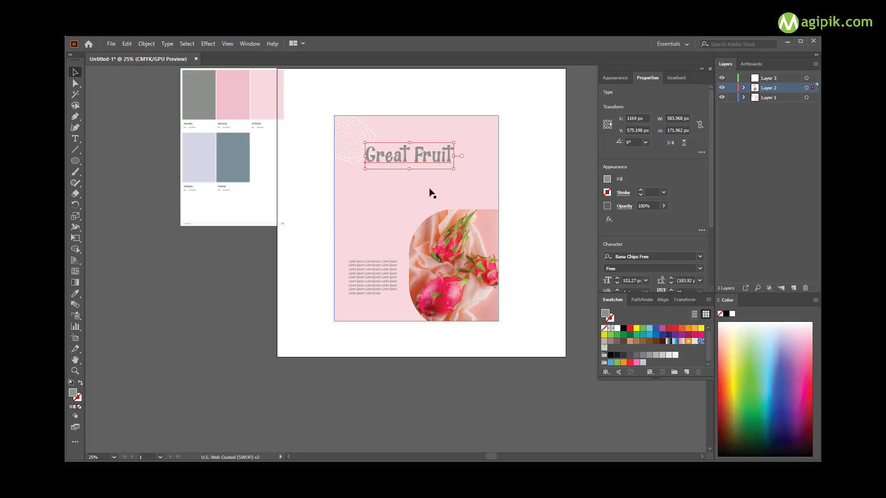
Step: Select the pink background rectangle
click(430, 183)
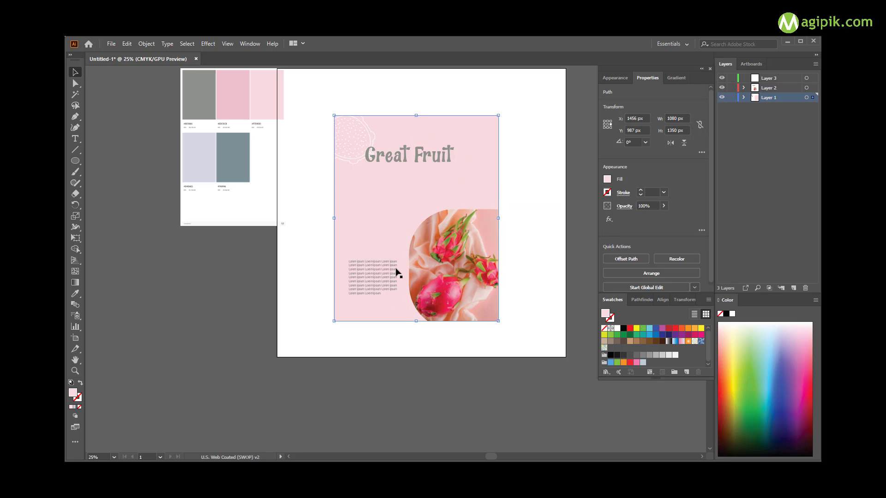
click(543, 174)
alt+scroll(466, 190, up, 2)
alt+scroll(497, 184, down, 1)
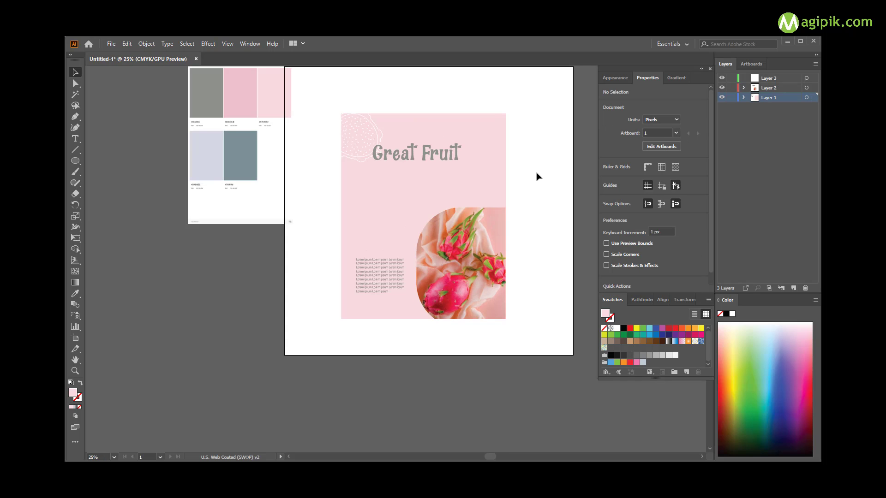
click(497, 180)
Step: Give the background a radial gradient with a palette pink as the outer colour
scroll(497, 180, up, 2)
click(678, 77)
click(655, 92)
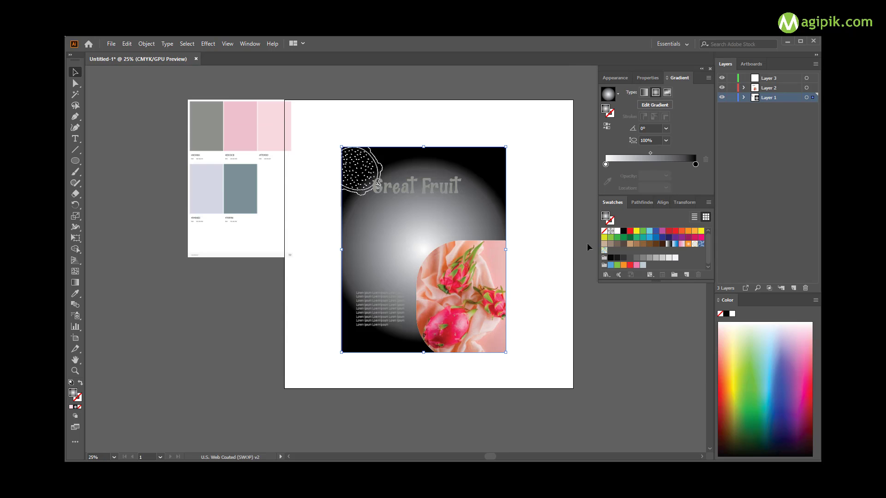
double_click(695, 165)
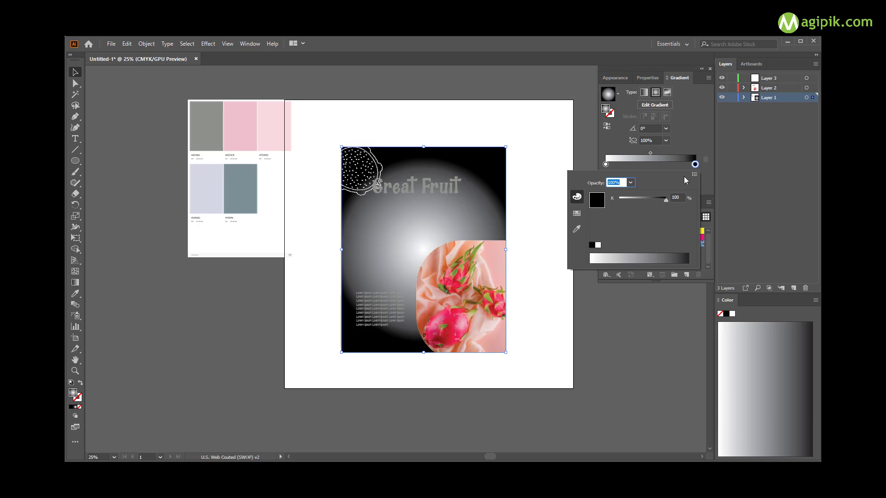
click(581, 233)
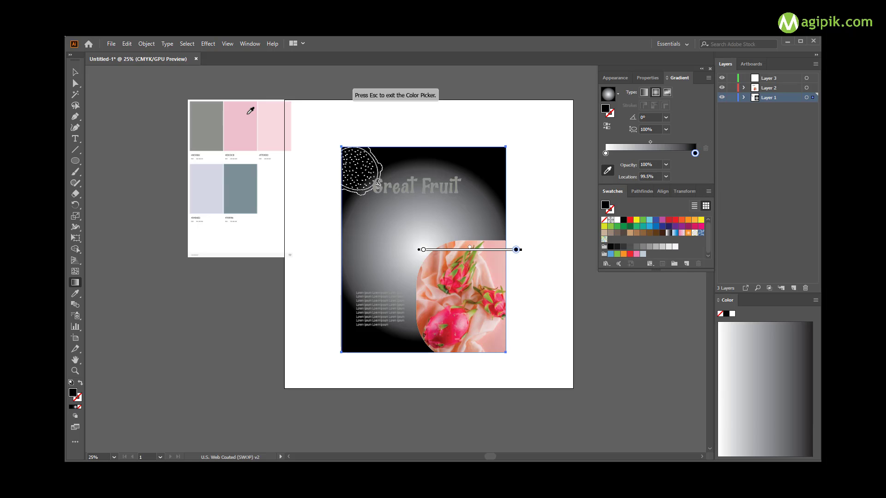
click(246, 110)
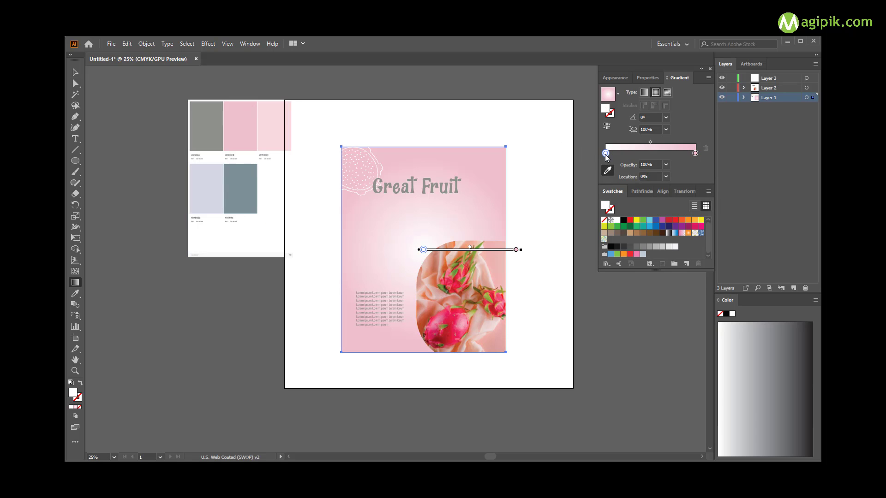
Step: Sample a light pink into the inner gradient stop and move the gradient centre lower-left
double_click(606, 154)
click(577, 219)
click(487, 168)
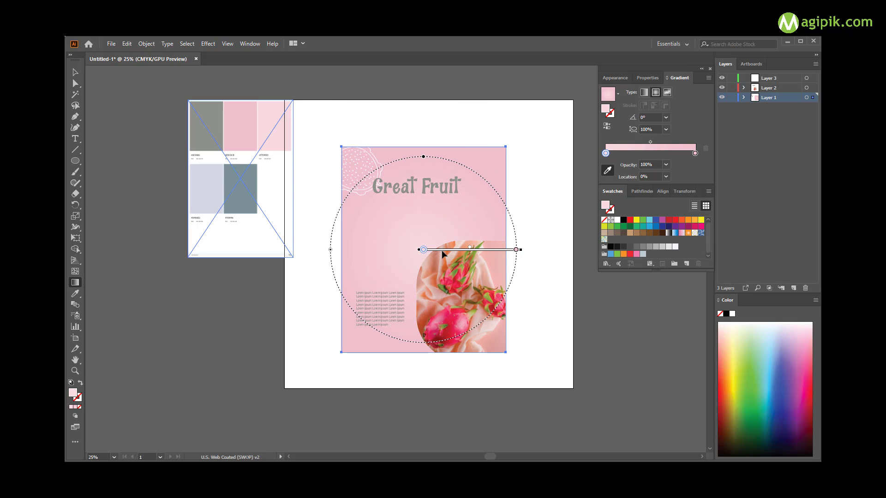
drag(508, 254, 525, 271)
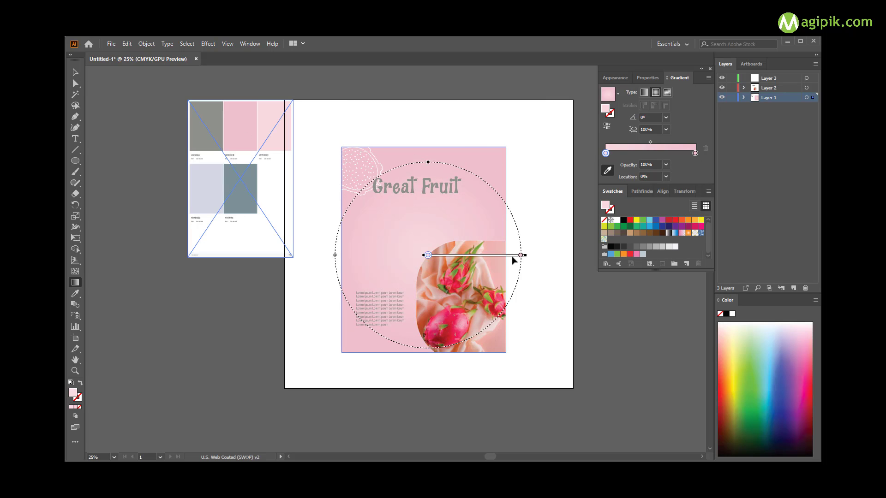
drag(510, 255, 496, 268)
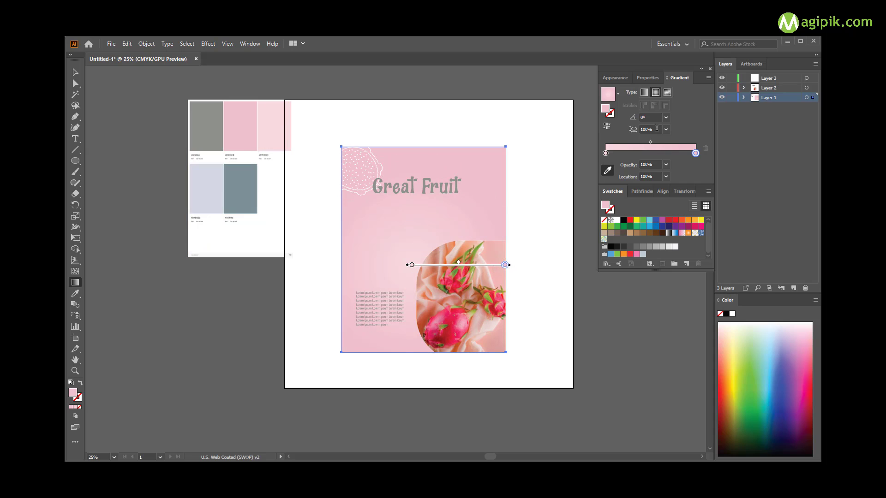
Step: Set the background gradient angle to -45° and move its centre up and right
click(667, 117)
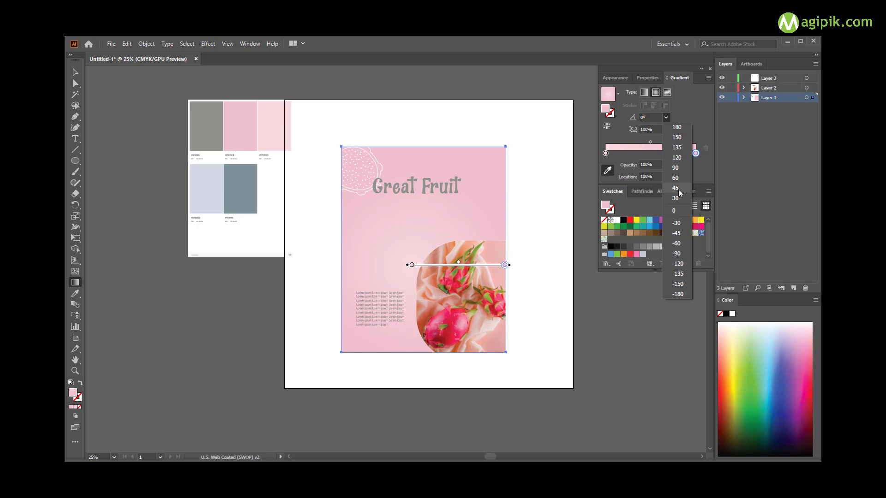
click(676, 189)
click(667, 117)
click(678, 233)
mouse_move(411, 264)
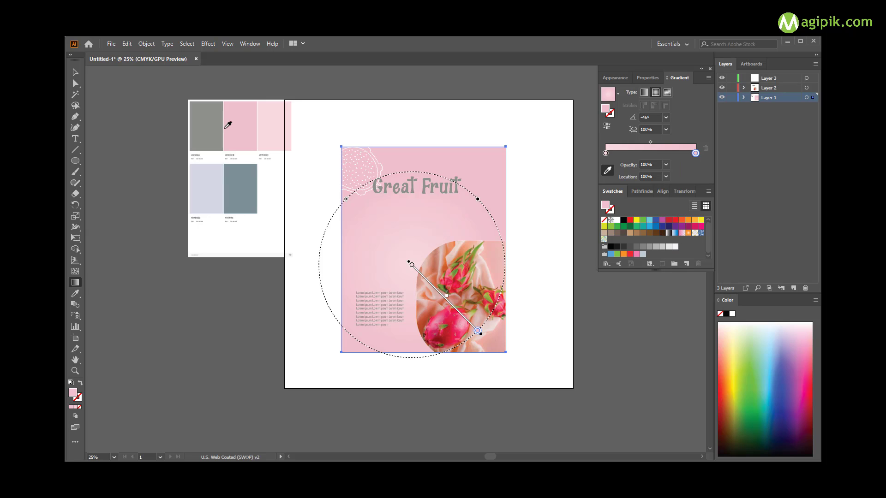
mouse_move(445, 298)
mouse_down()
mouse_move(461, 285)
mouse_move(481, 303)
mouse_move(478, 296)
mouse_up()
Step: Stretch the radial gradient and shift its origin toward the upper left, then deselect
scroll(500, 320, up, 2)
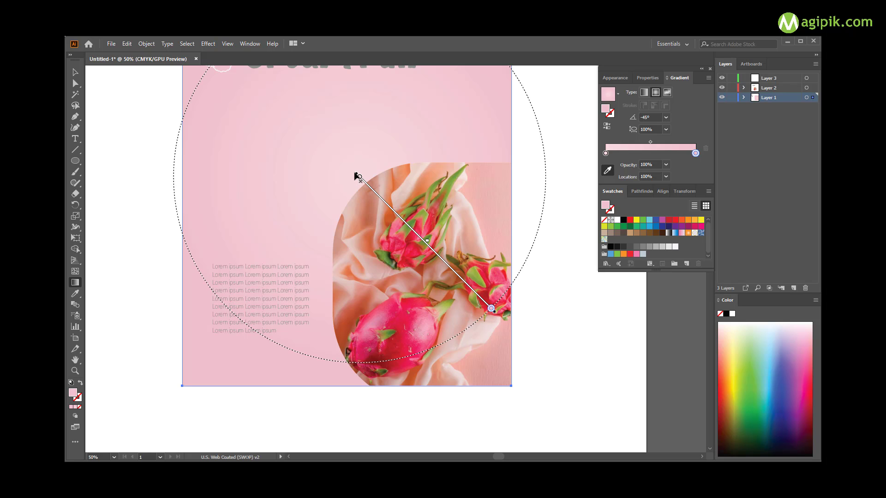
drag(356, 176, 292, 102)
scroll(445, 275, down, 2)
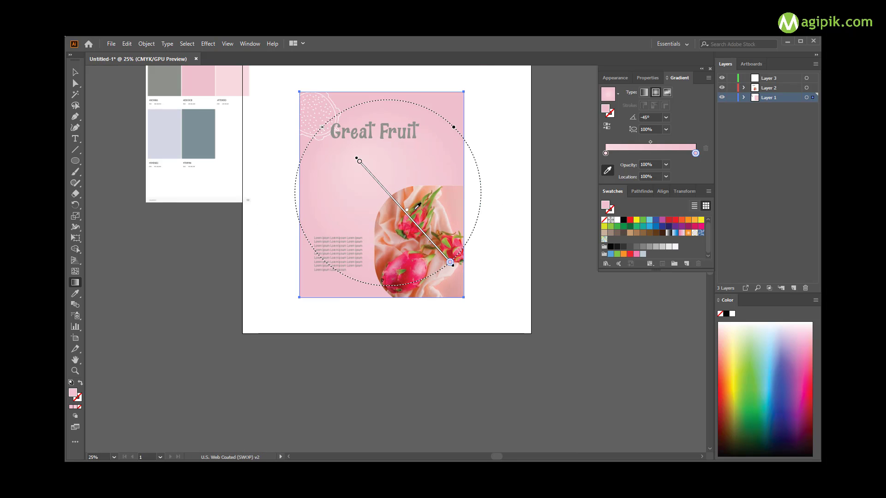
drag(373, 193, 370, 184)
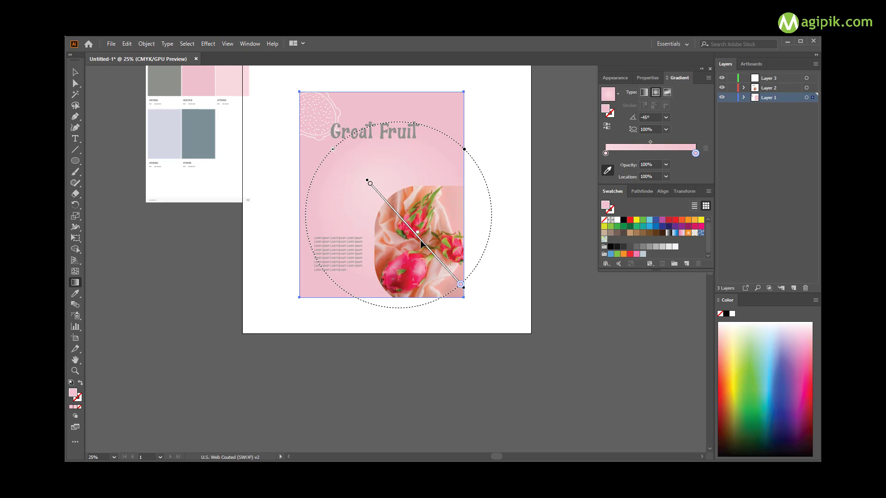
drag(467, 290, 463, 294)
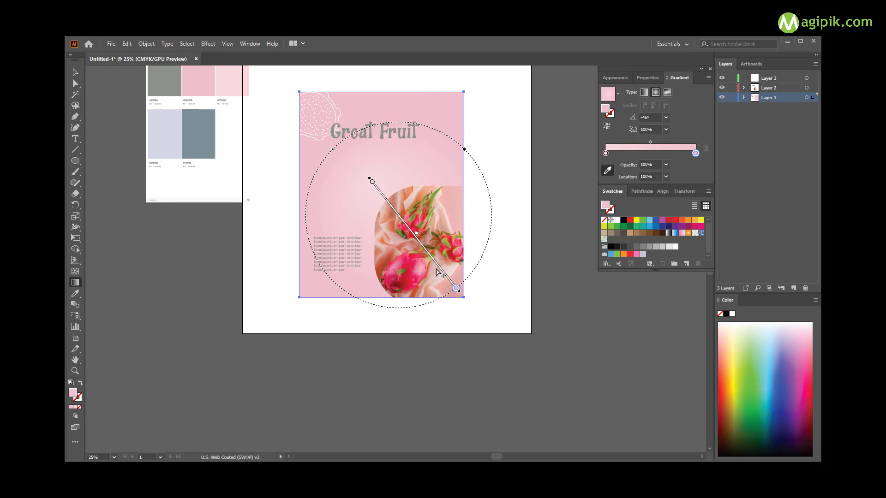
drag(370, 181, 355, 158)
key(v)
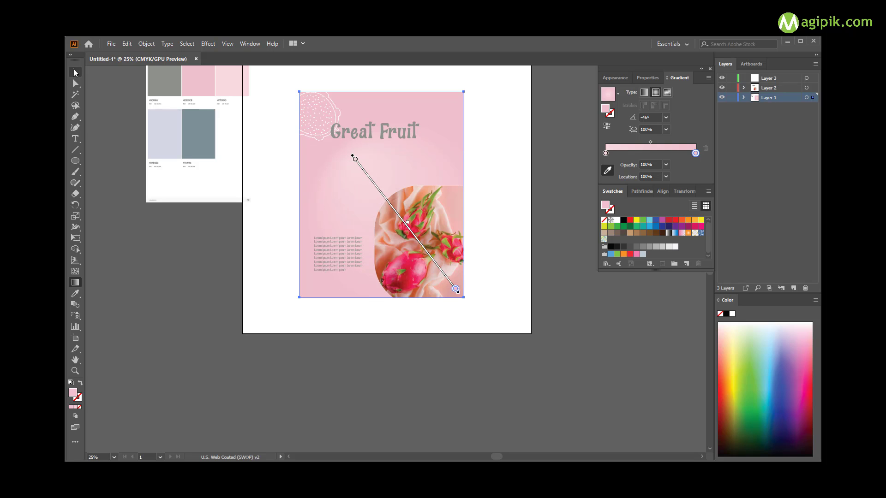
click(449, 338)
Step: Move the background gradient's centre down and right to mid-panel, then deselect
scroll(504, 271, down, 1)
scroll(472, 225, up, 1)
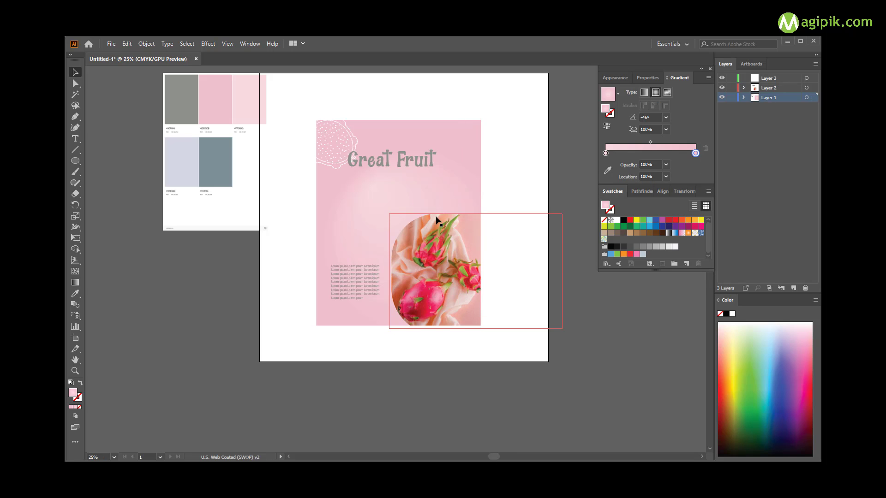
click(396, 204)
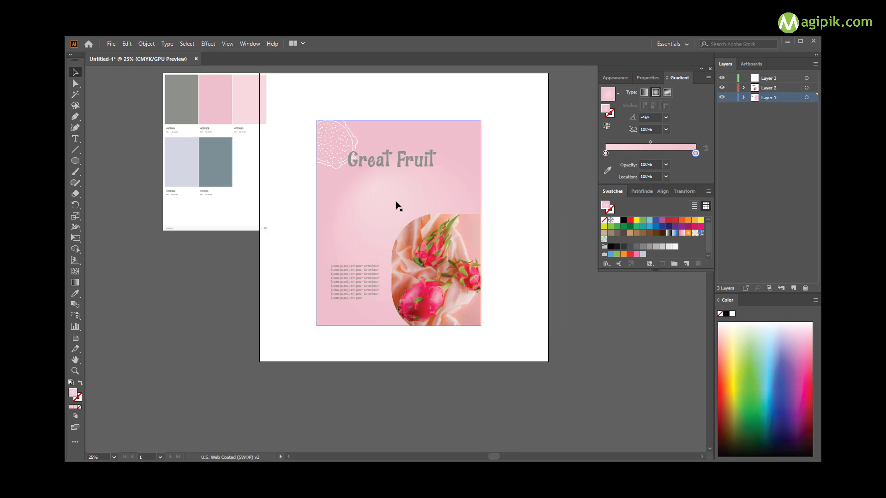
click(647, 107)
drag(371, 186, 386, 207)
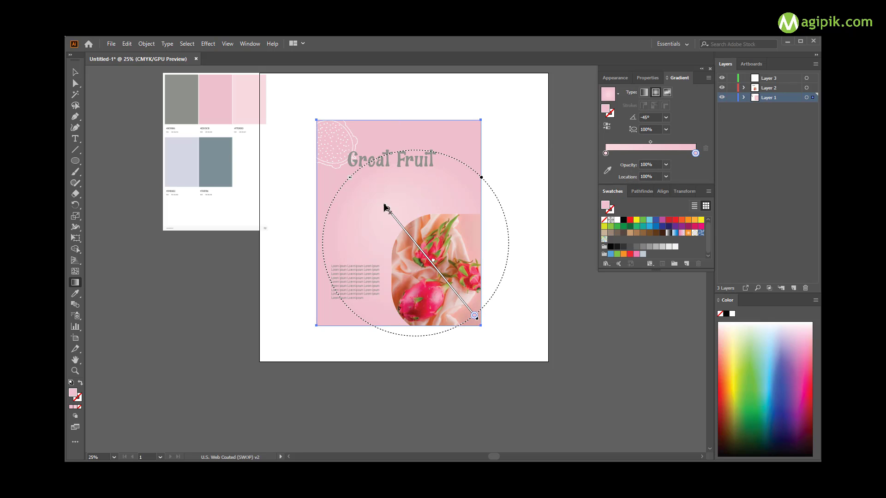
drag(385, 207, 391, 213)
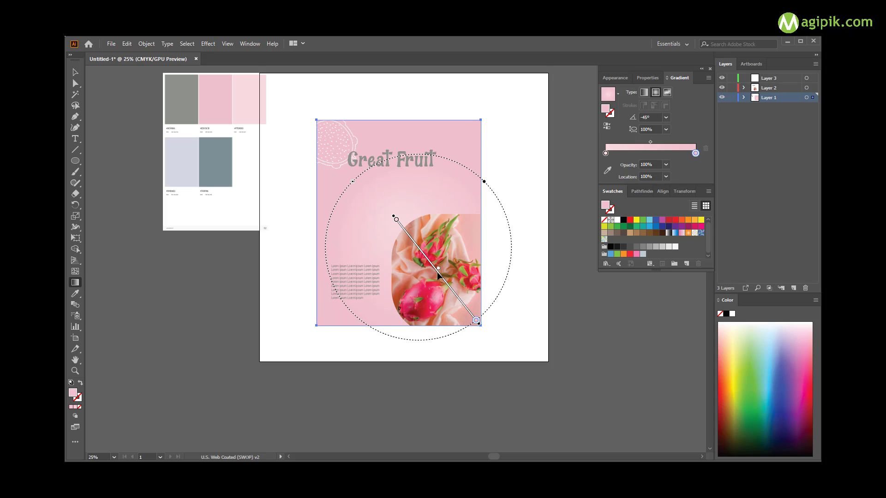
key(v)
click(522, 280)
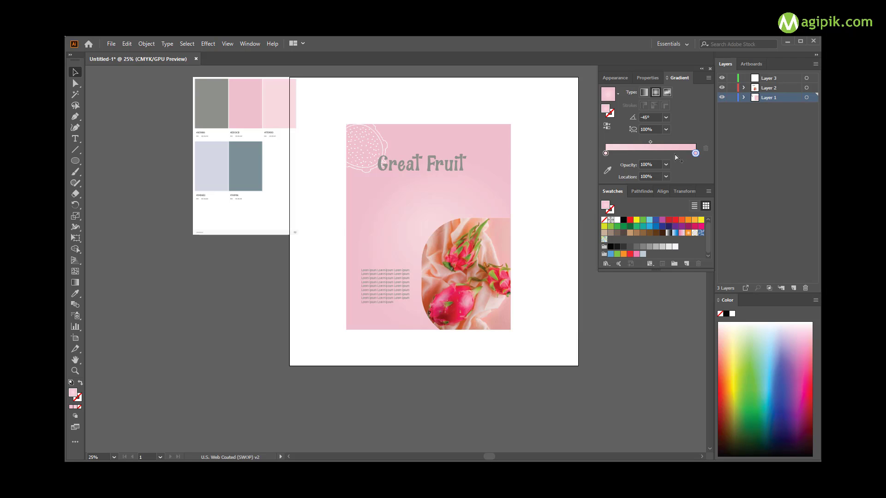
Step: Set the gradient's end stop to the lighter pink sampled from the palette
double_click(605, 153)
click(608, 170)
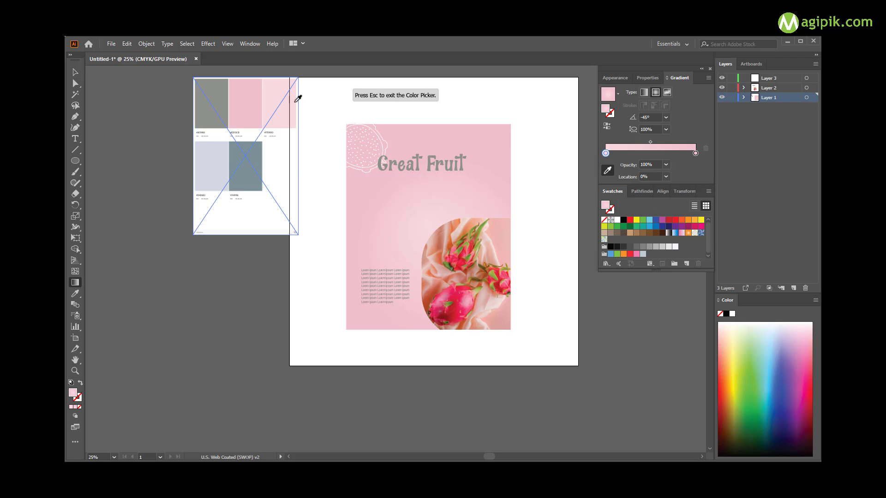
double_click(695, 153)
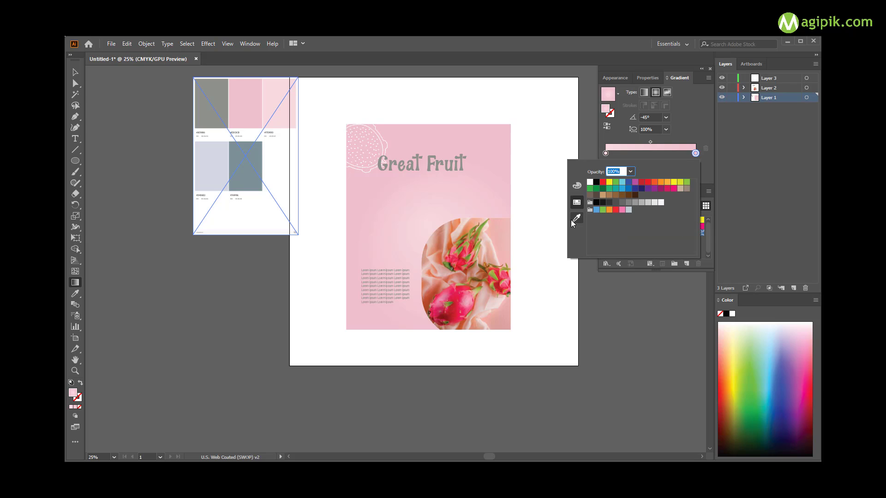
click(577, 221)
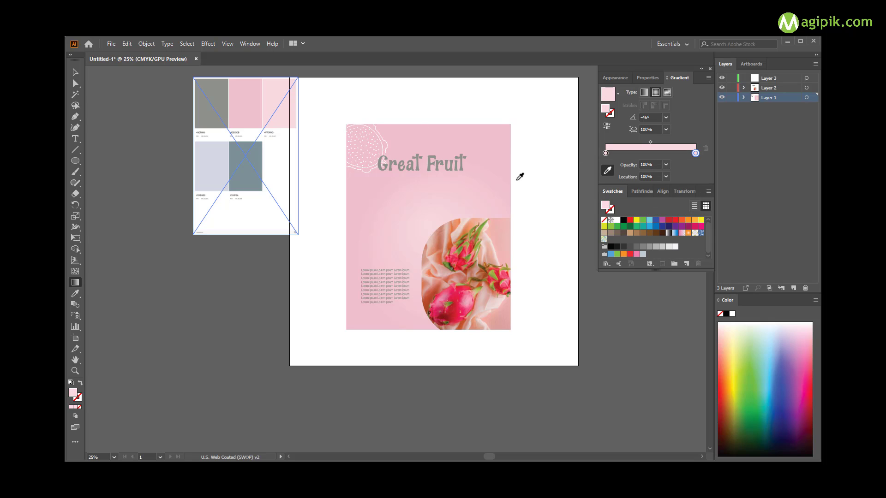
click(75, 72)
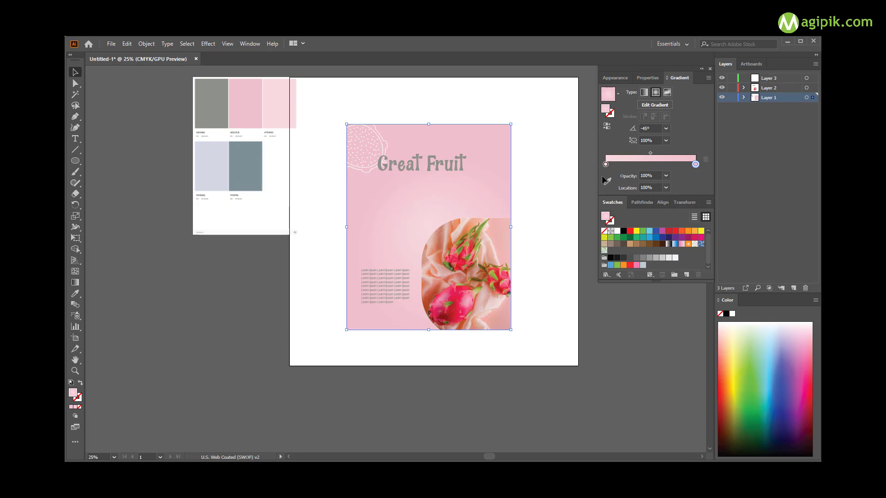
double_click(695, 165)
click(576, 229)
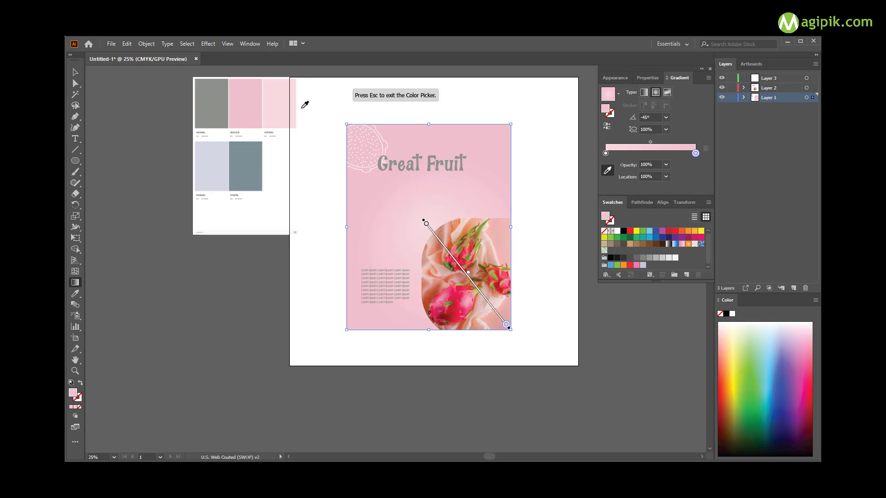
click(290, 104)
Step: Change the gradient's start stop colour to white, then light grey
click(605, 153)
double_click(606, 154)
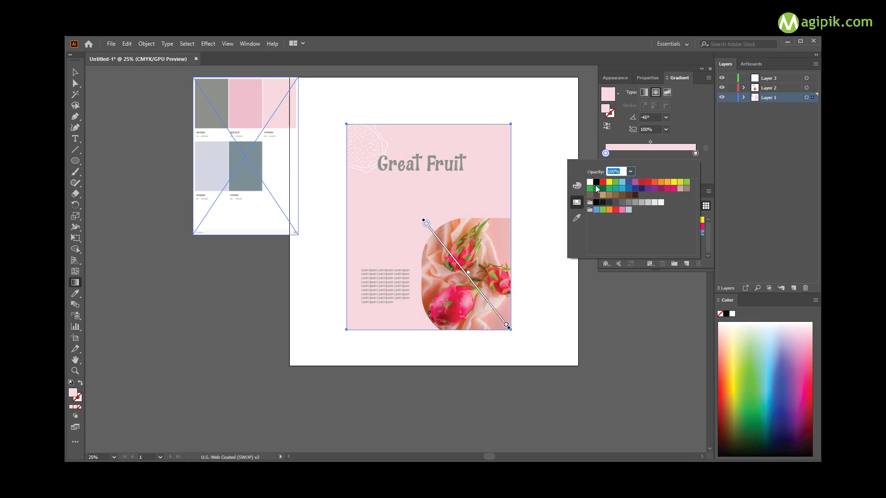
click(591, 183)
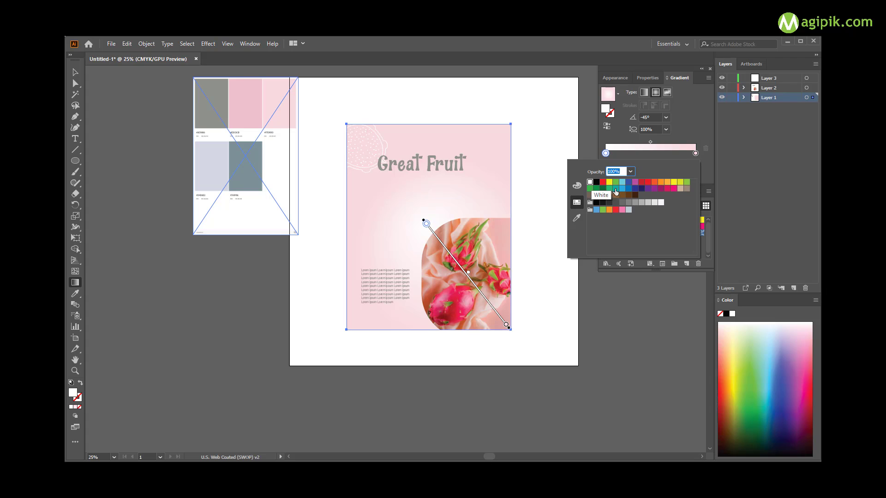
click(661, 203)
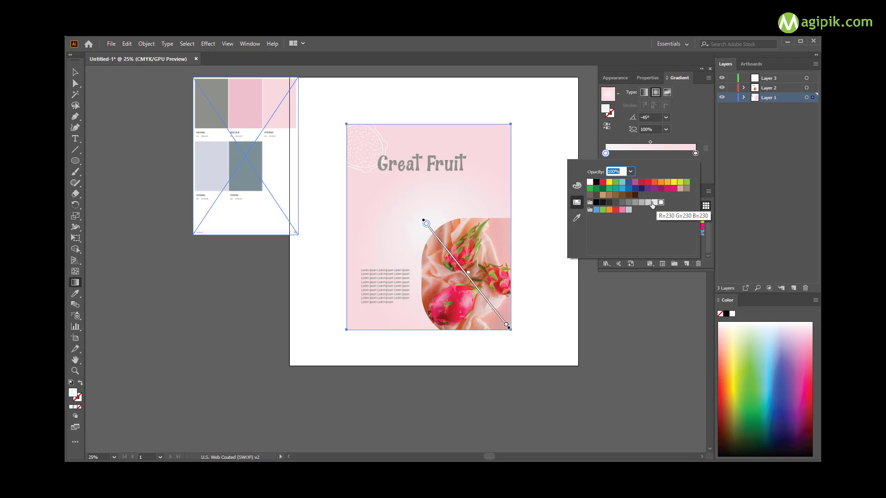
click(606, 79)
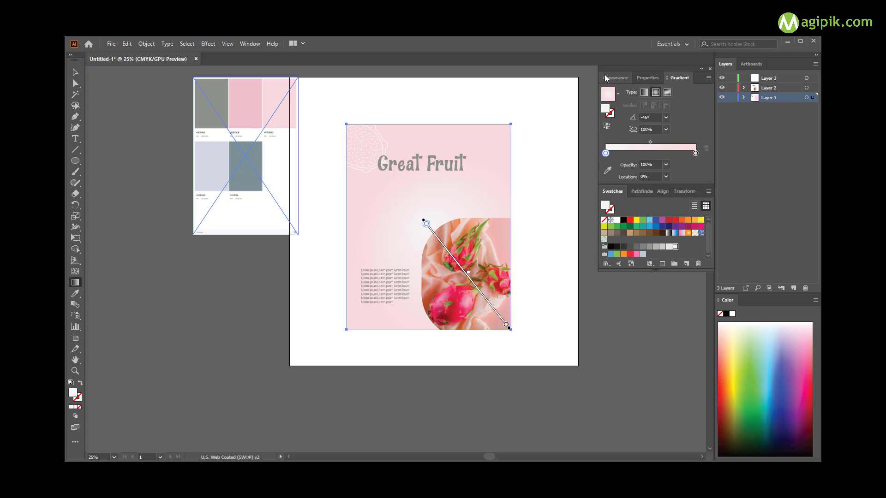
click(609, 78)
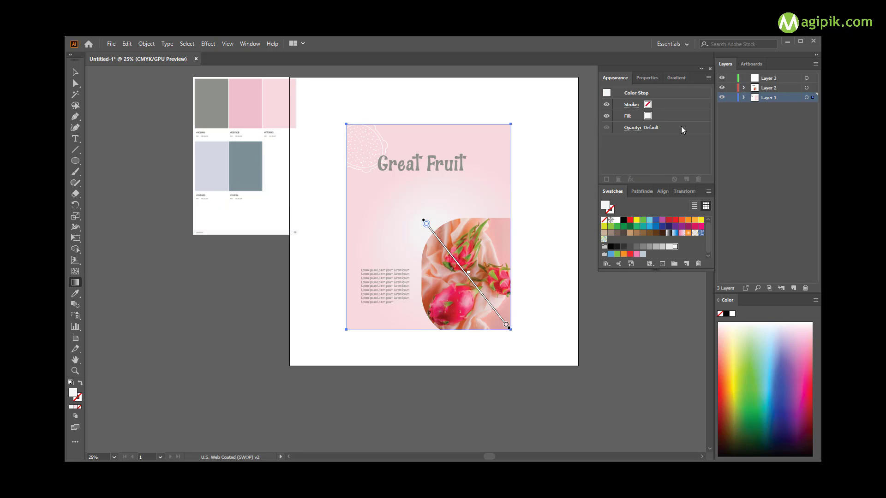
click(648, 117)
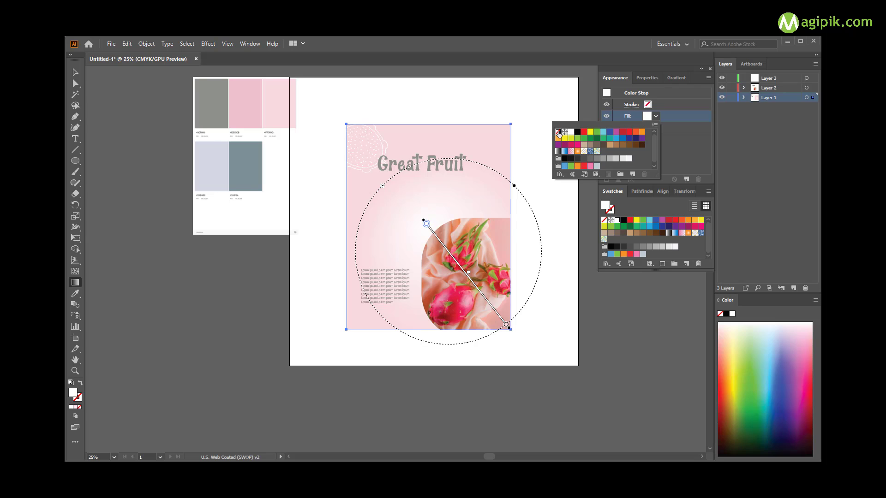
Step: Set the background rectangle's fill to None
key(v)
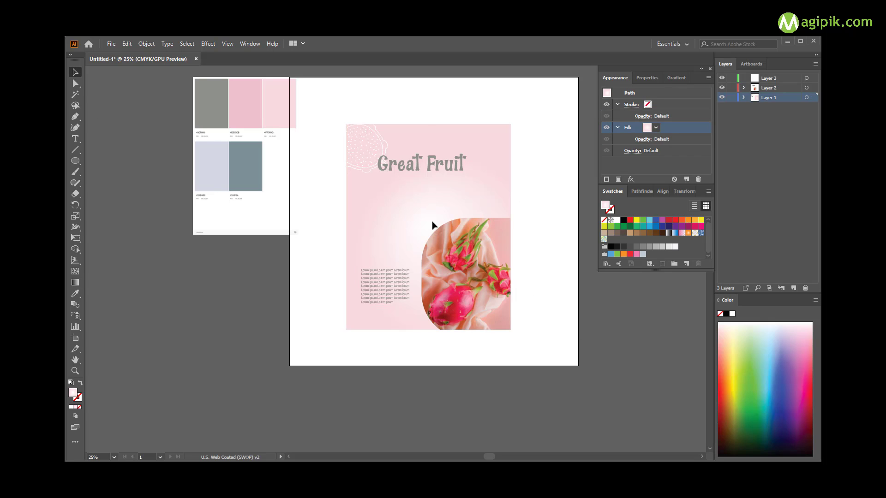
click(429, 225)
click(656, 128)
click(558, 143)
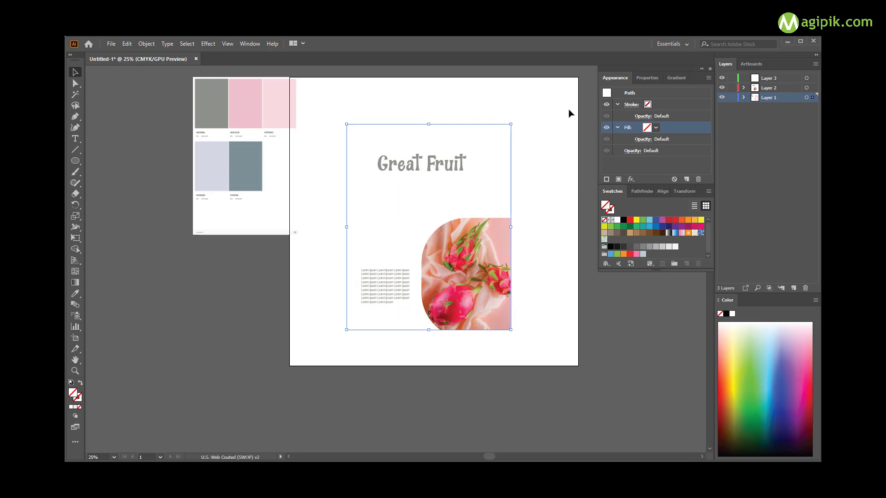
click(617, 97)
click(647, 78)
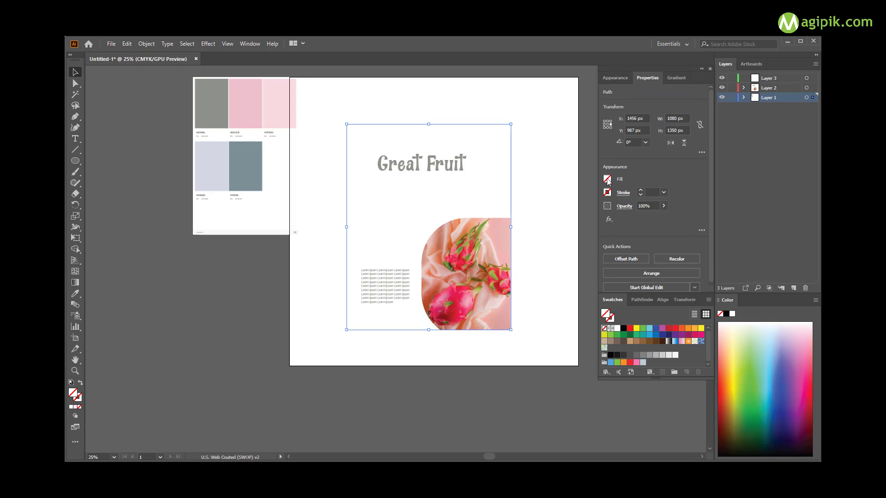
click(608, 178)
key(Escape)
Step: Nudge the dragon fruit outline, then eyedrop the palette's pink into the background
drag(409, 121, 330, 163)
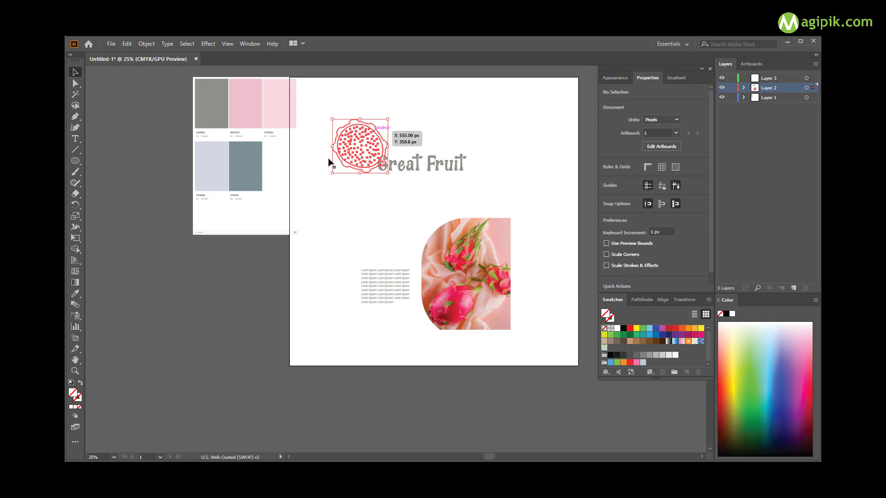
click(346, 227)
click(76, 294)
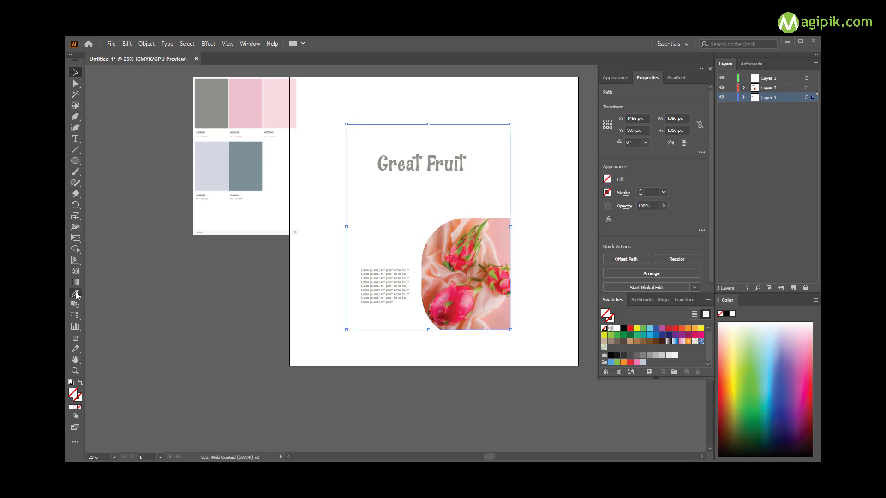
click(276, 89)
key(v)
click(550, 200)
scroll(505, 264, up, 1)
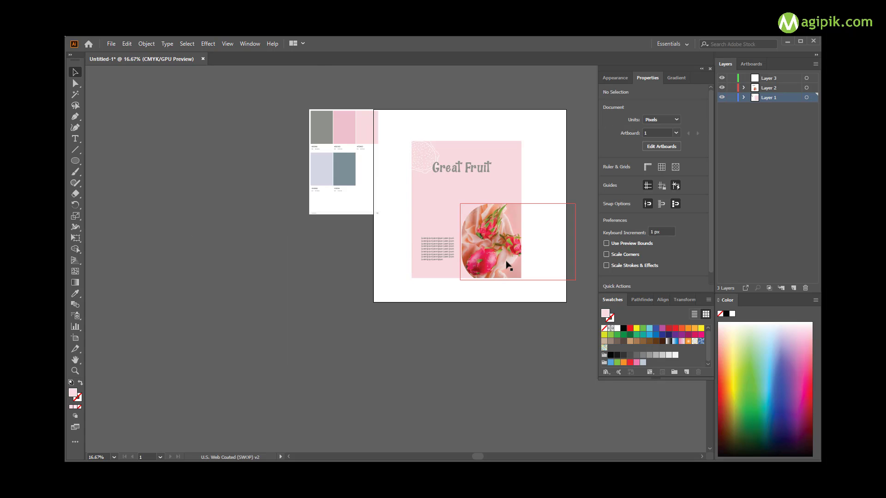
Step: Eyedrop the palette's blue-grey onto the Lorem ipsum body text
click(401, 273)
key(i)
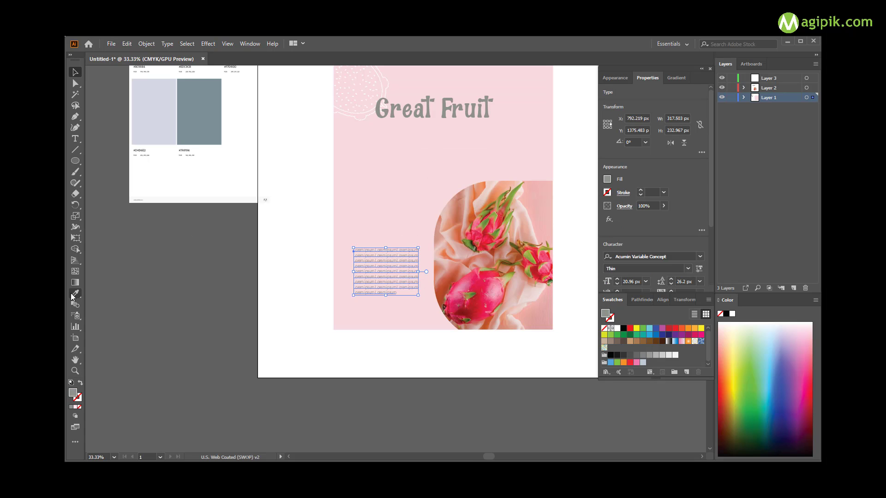
scroll(194, 168, up, 1)
click(203, 167)
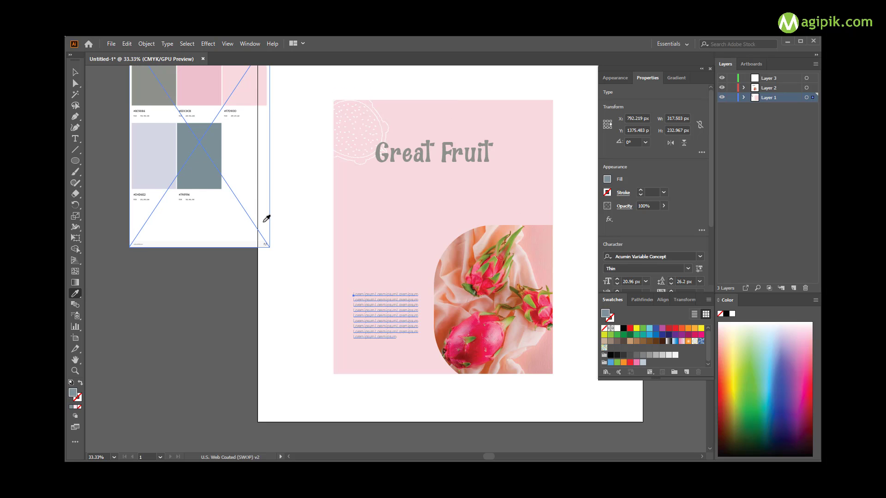
key(v)
click(331, 331)
scroll(563, 300, down, 1)
scroll(567, 300, right, 1)
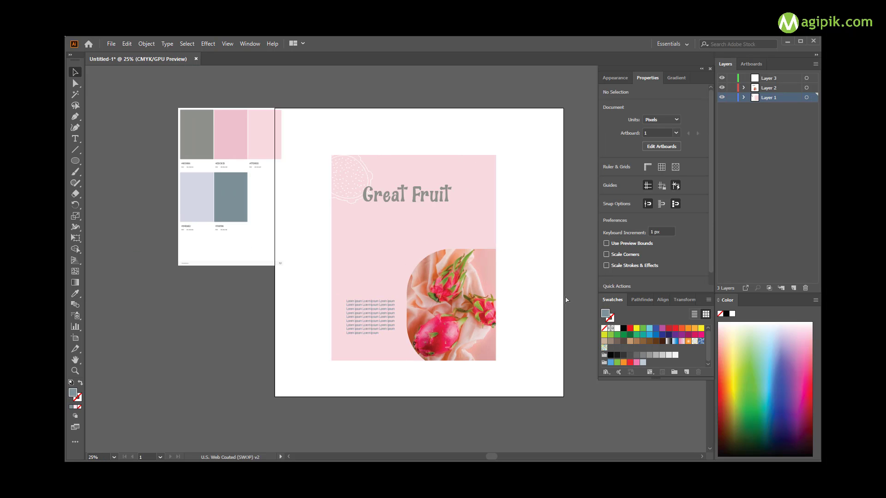
Step: Change the body text fill to White
click(371, 328)
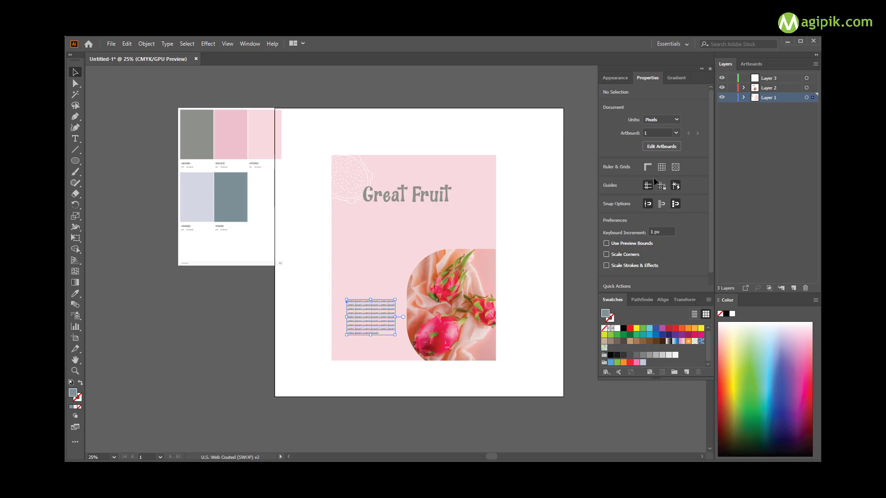
click(607, 179)
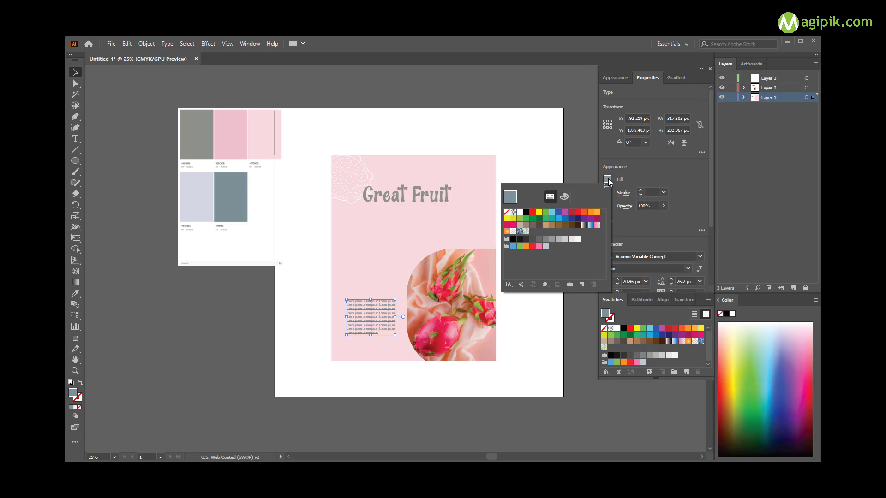
click(520, 213)
click(508, 145)
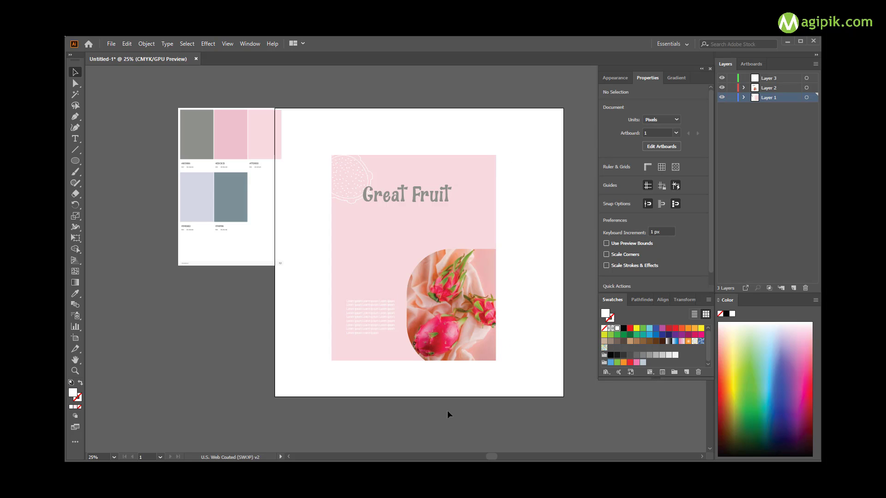
Step: Shift the body text block slightly, then select the pink background
click(369, 328)
scroll(372, 339, up, 1)
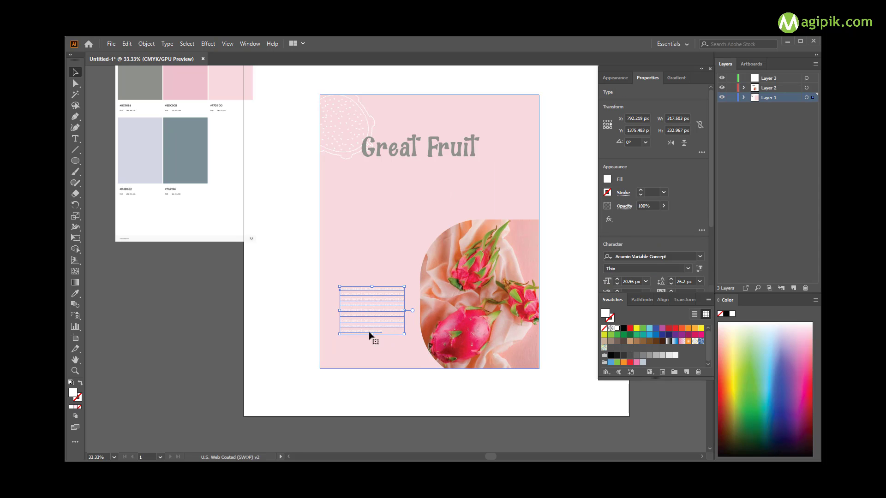
drag(370, 337, 368, 341)
click(378, 371)
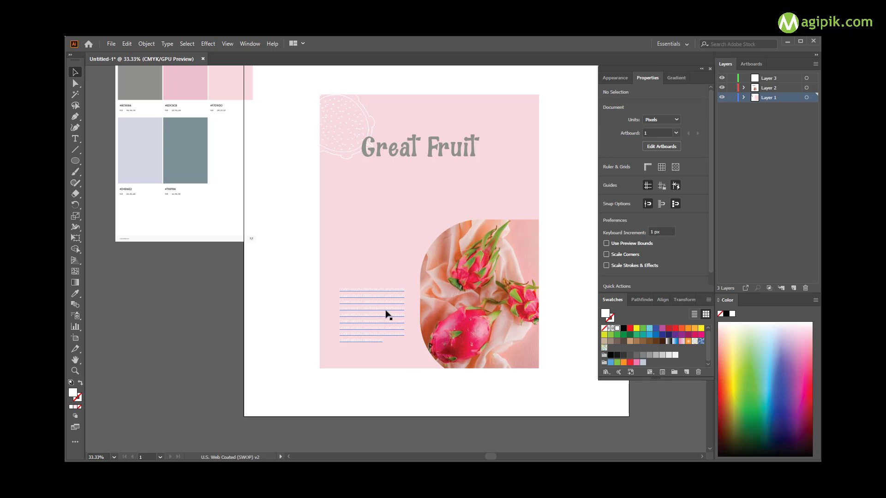
click(444, 198)
scroll(444, 198, down, 2)
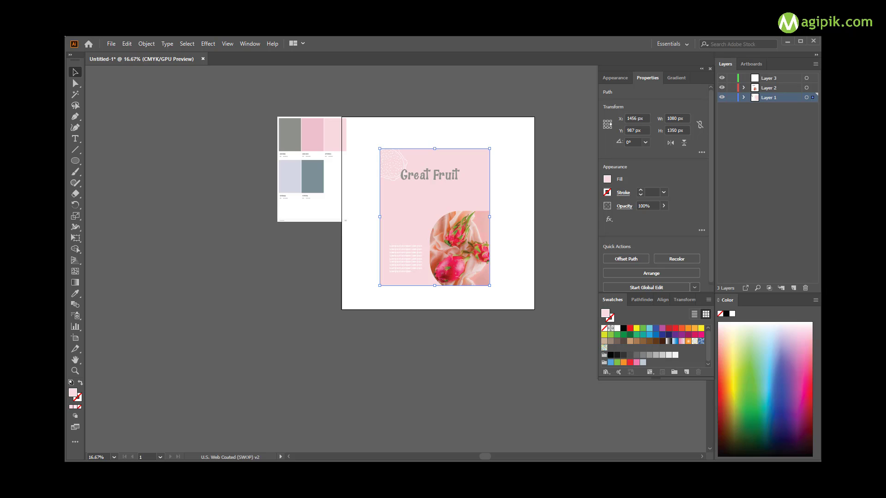
Step: Resize the Great Fruit headline and nudge it slightly up and left
click(432, 174)
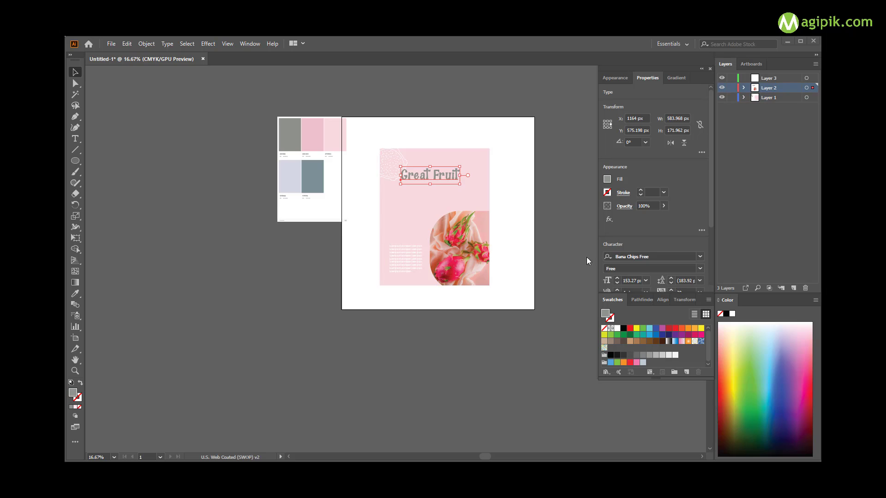
mouse_move(460, 184)
mouse_down()
mouse_move(475, 190)
mouse_move(441, 182)
mouse_move(434, 166)
mouse_move(447, 191)
mouse_up()
click(462, 197)
scroll(434, 201, up, 1)
click(416, 200)
scroll(459, 228, down, 1)
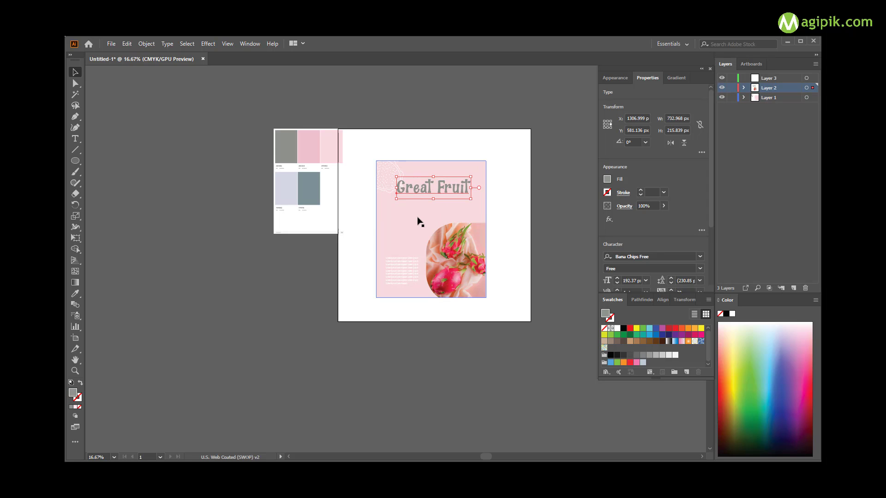
drag(451, 191, 451, 191)
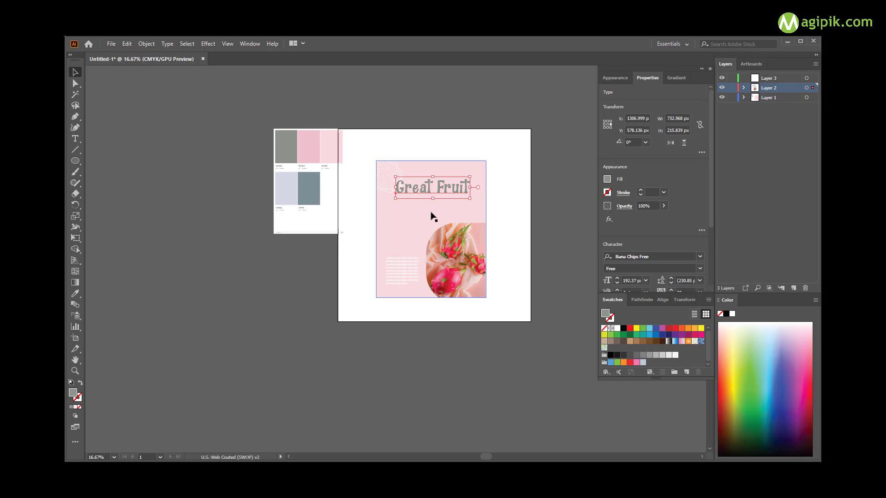
key(Left)
key(Left)
key(Left)
key(Left)
key(Left)
key(Left)
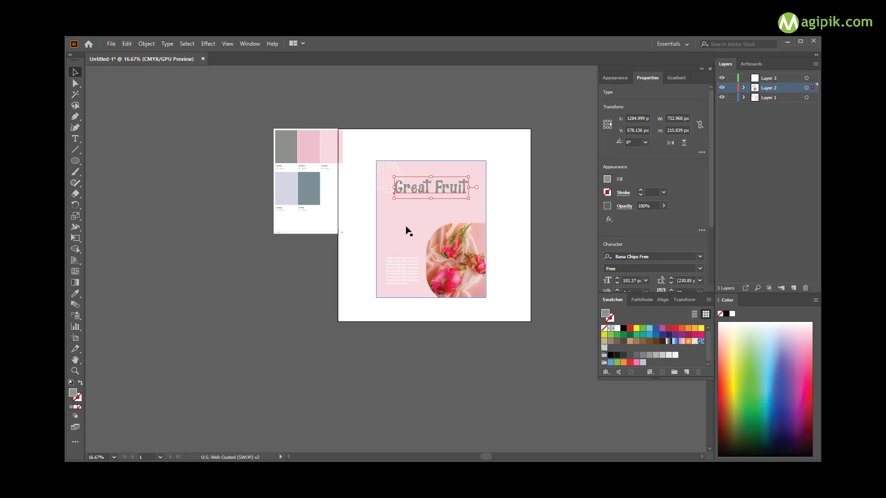
click(406, 230)
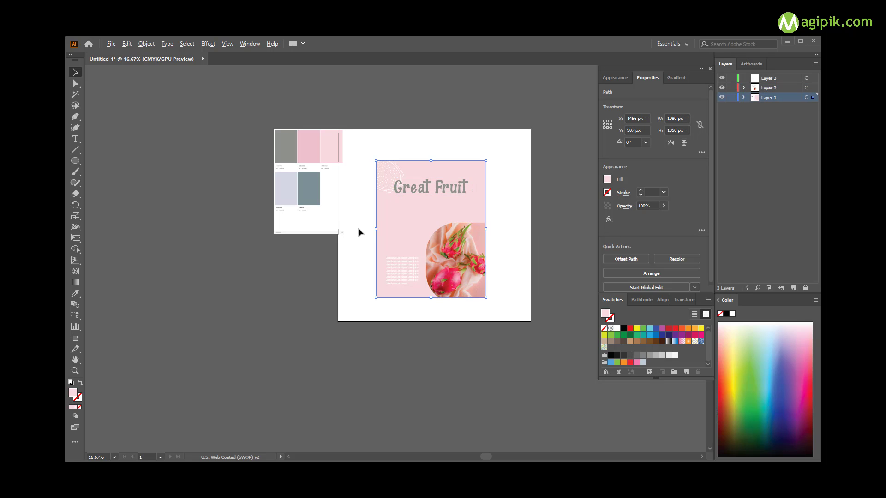
key(ctrl+equal)
scroll(469, 220, down, 1)
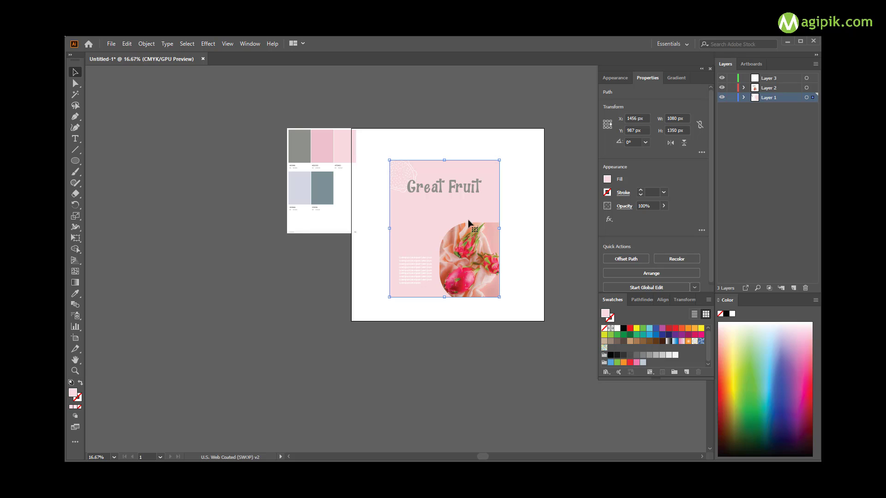
Step: Bring a dragon-fruit graphic onto the pink panel, rotated and resized
scroll(446, 217, up, 1)
drag(385, 196, 421, 257)
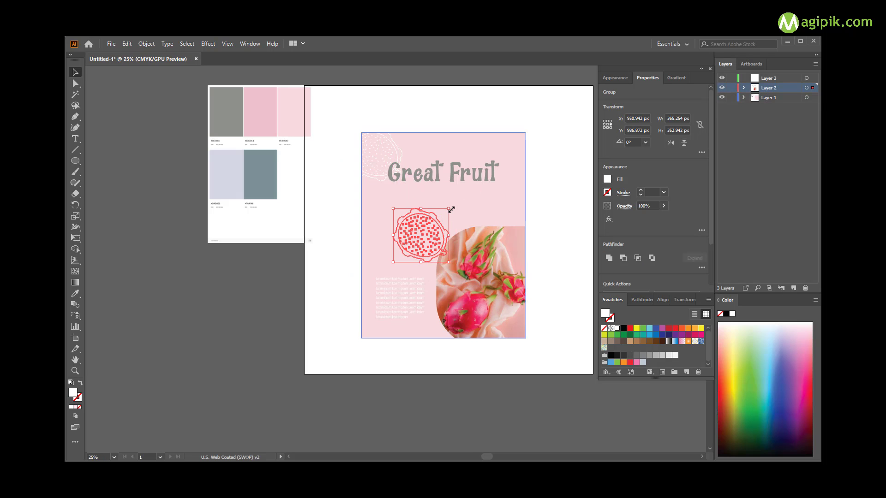
mouse_move(450, 211)
mouse_down()
mouse_move(418, 235)
mouse_move(399, 224)
mouse_move(467, 224)
mouse_move(483, 194)
mouse_move(470, 215)
mouse_move(356, 221)
mouse_up()
click(524, 253)
click(423, 247)
click(495, 211)
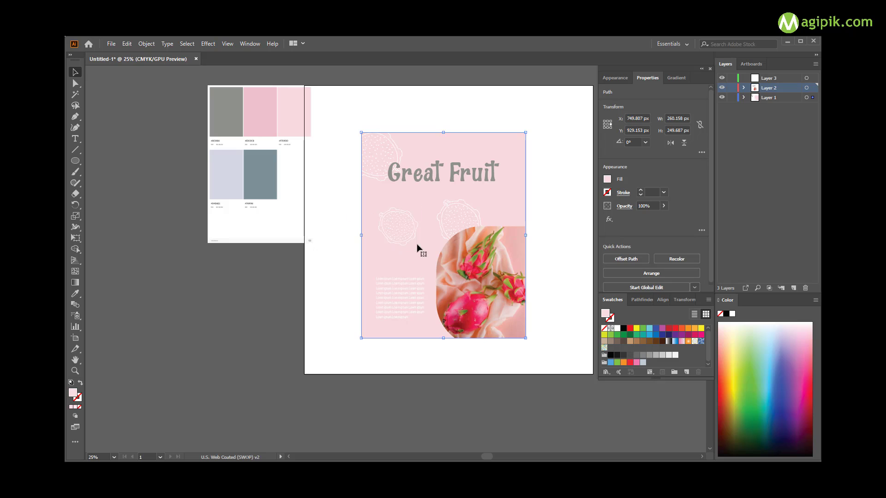
Step: Rotate the dragon-fruit icon and move an outline toward the panel's right side
drag(416, 250, 400, 231)
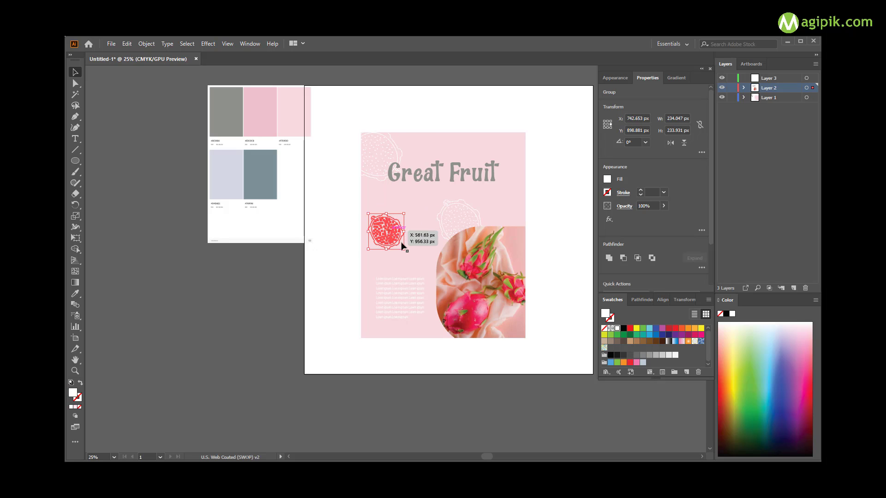
mouse_move(400, 231)
mouse_down()
mouse_move(388, 232)
mouse_move(393, 222)
mouse_up()
click(429, 240)
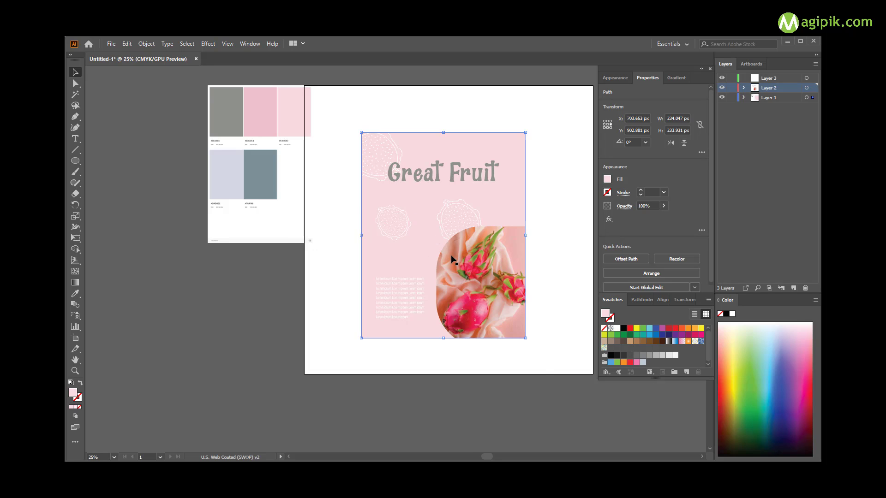
scroll(452, 256, down, 1)
drag(464, 229, 509, 227)
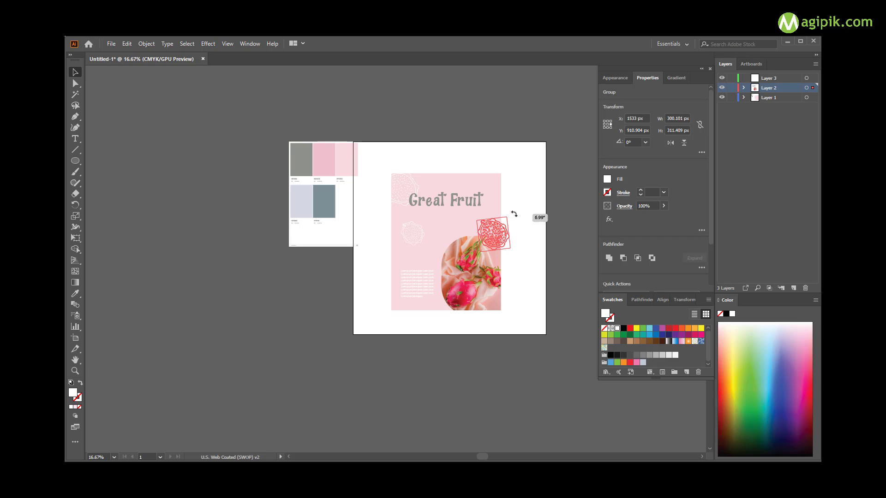
click(502, 242)
Step: Shift one outline slightly and tilt the top-right outline counter-clockwise
scroll(453, 256, up, 2)
drag(390, 223, 400, 227)
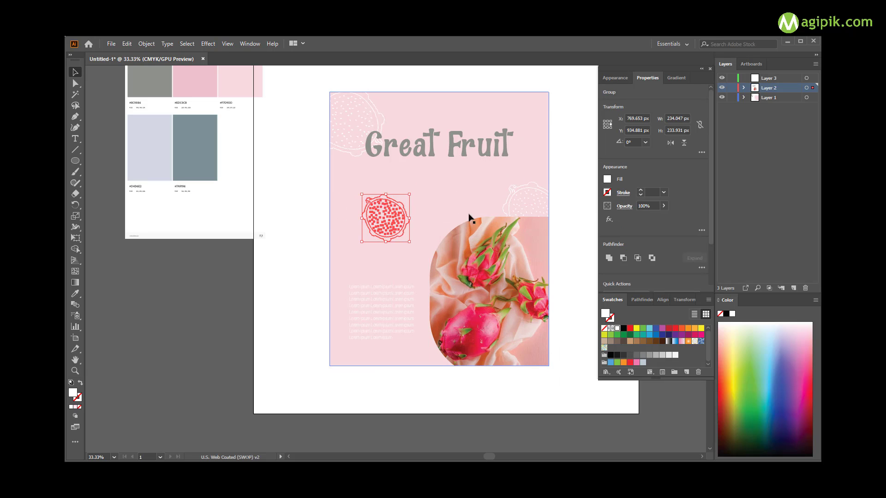
click(429, 219)
scroll(430, 218, down, 1)
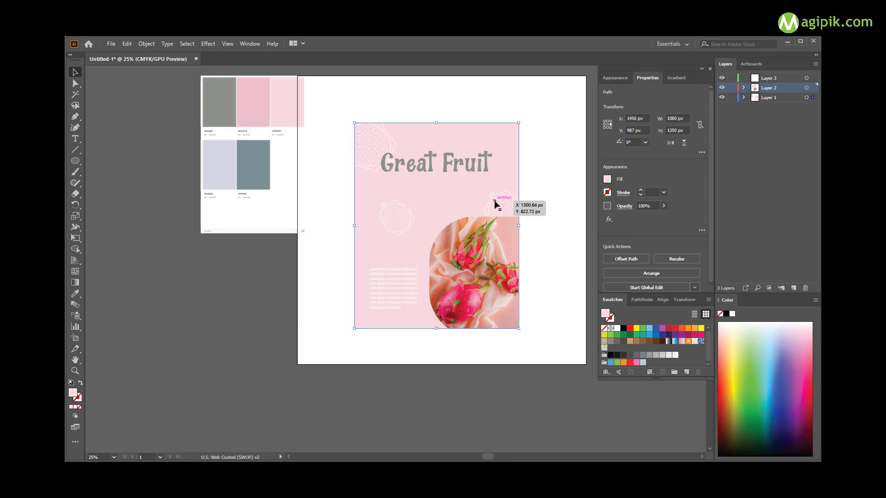
click(512, 203)
mouse_move(536, 188)
mouse_down()
mouse_move(523, 221)
mouse_move(518, 212)
mouse_up()
click(590, 293)
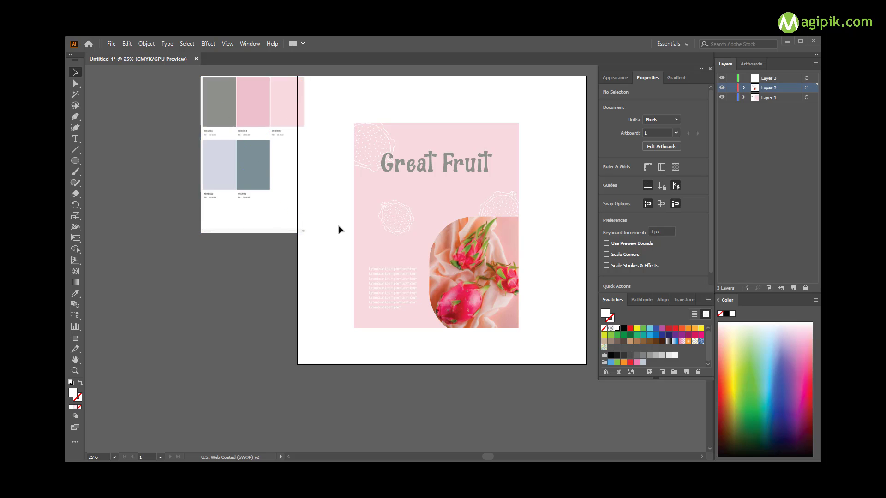
Step: Place a slightly tilted dragon-fruit outline copy at the panel's top-right corner
mouse_move(412, 234)
mouse_down()
mouse_move(528, 153)
mouse_move(516, 141)
mouse_up()
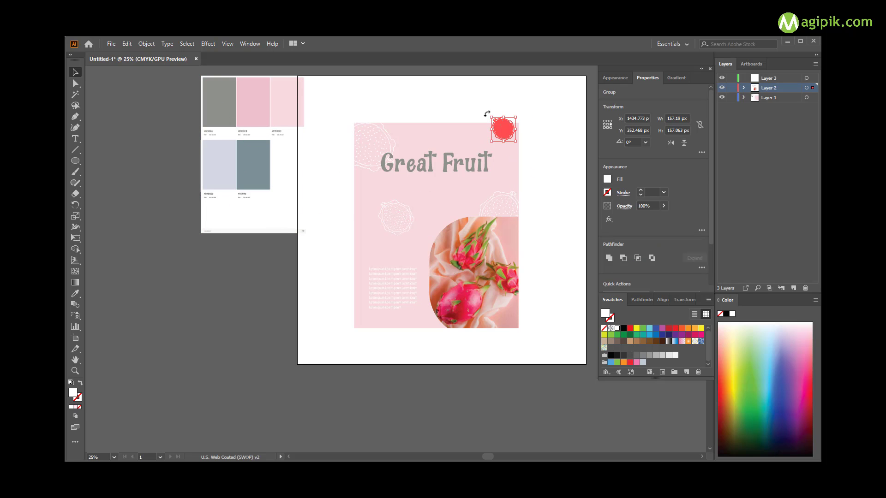
mouse_move(487, 113)
mouse_down()
mouse_move(484, 138)
mouse_move(510, 134)
mouse_up()
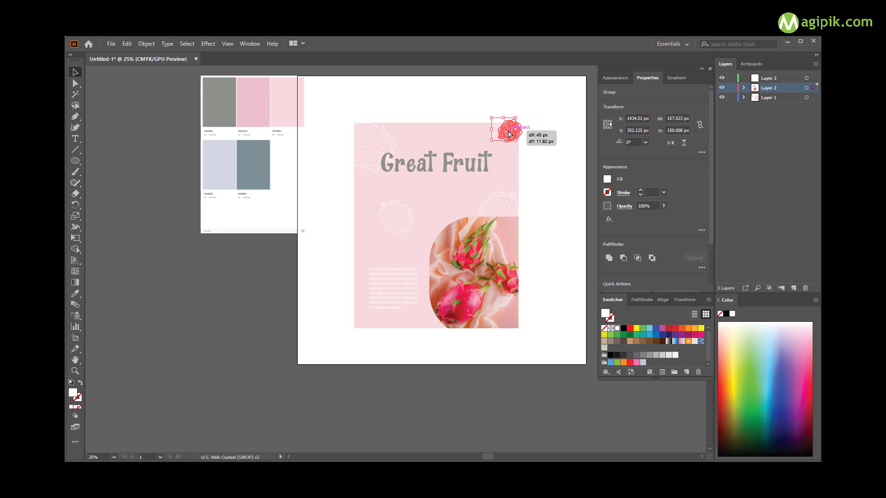
click(546, 197)
scroll(451, 244, down, 2)
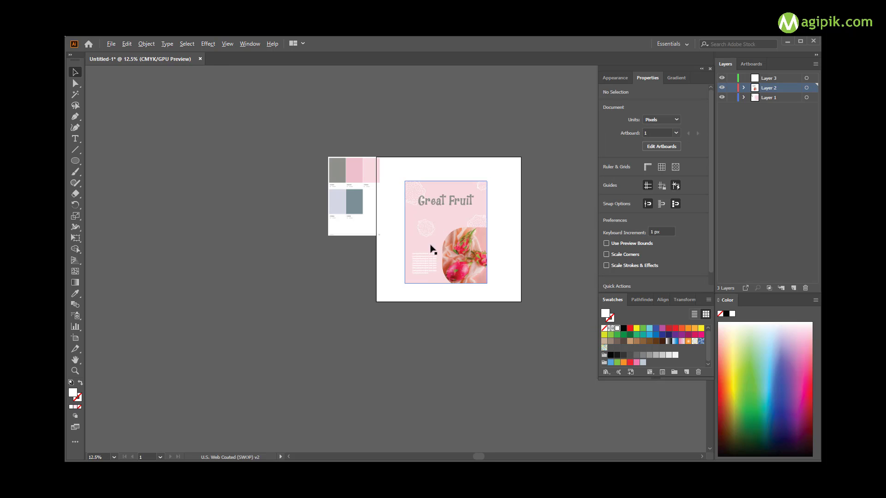
Step: Eyedrop the grey title colour onto the lorem ipsum text, then select the left dragon-fruit outline
scroll(451, 237, up, 2)
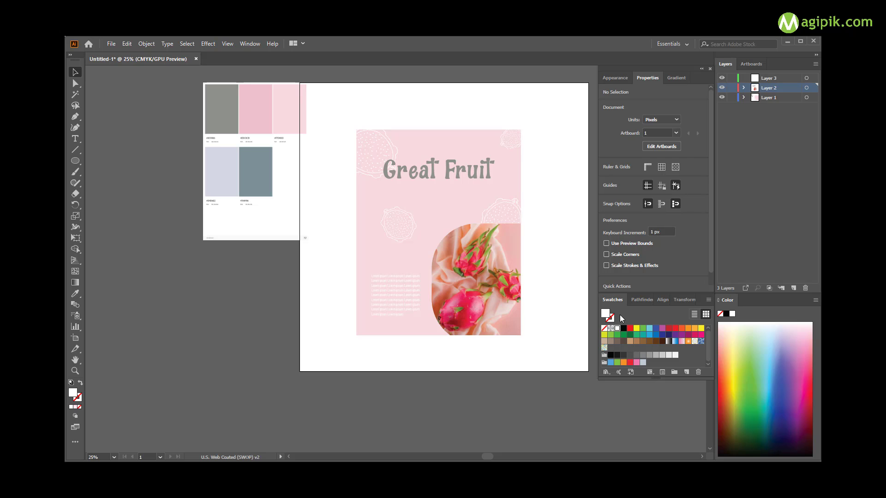
click(397, 289)
scroll(349, 250, down, 1)
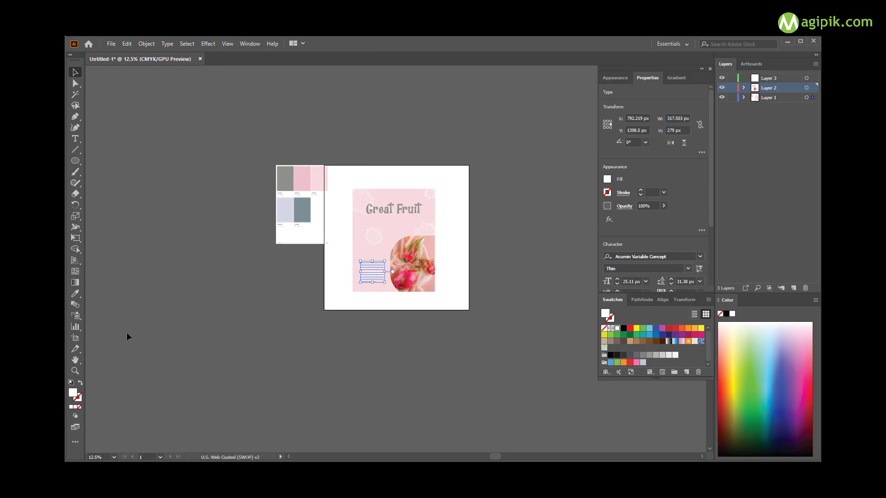
key(i)
click(292, 211)
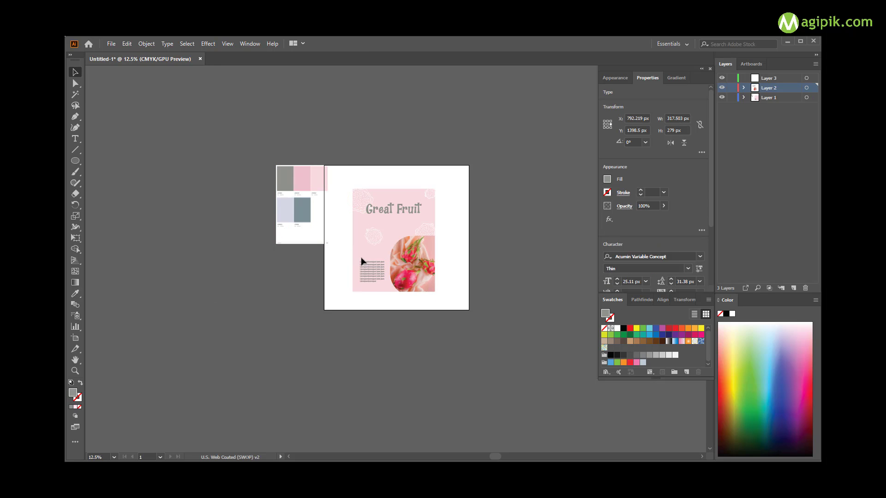
key(v)
key(ctrl+shift+a)
scroll(376, 267, up, 1)
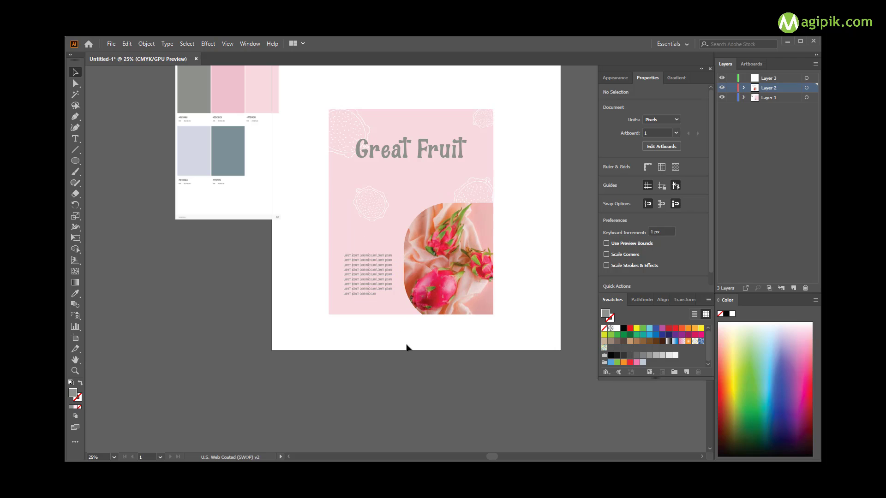
click(379, 194)
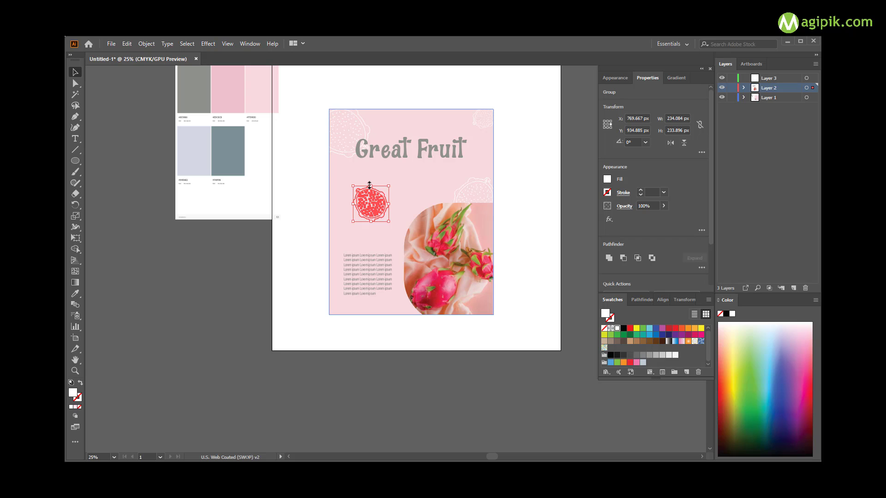
Step: Add a drop shadow to the fruit outline: opacity 57%, X 2 px, Y 4 px, blur 0 px
scroll(369, 188, up, 1)
click(208, 43)
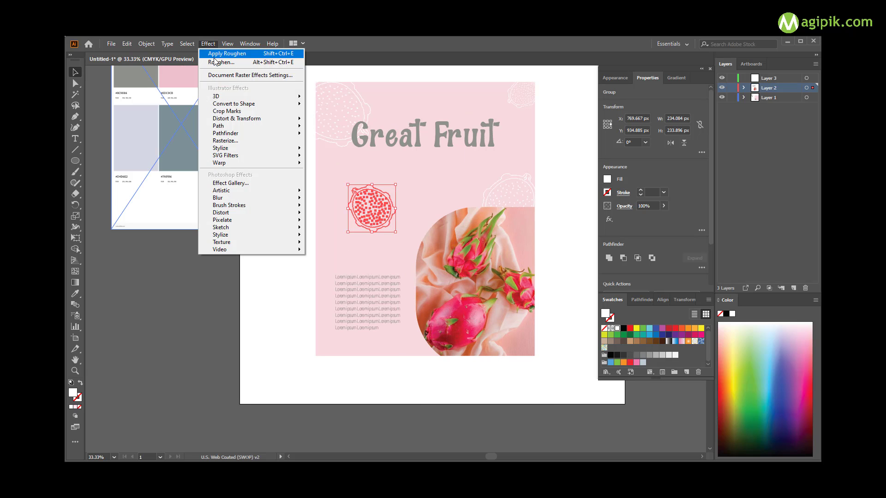
click(323, 149)
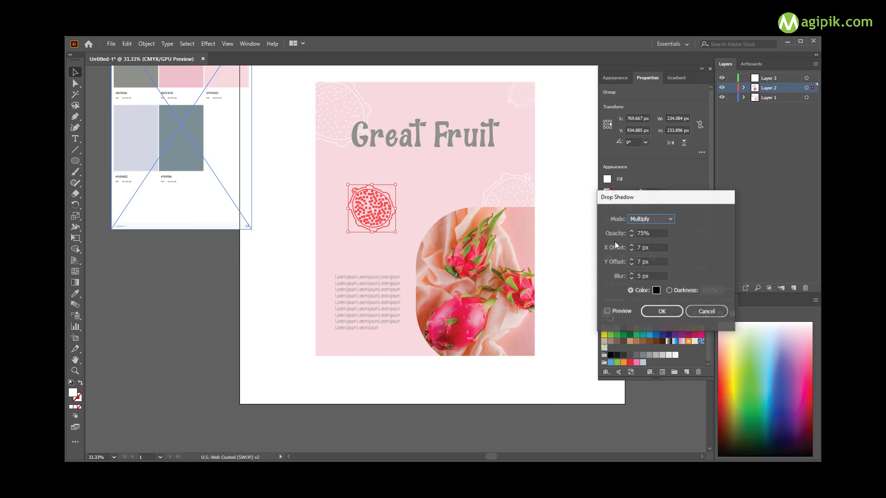
click(607, 311)
click(633, 279)
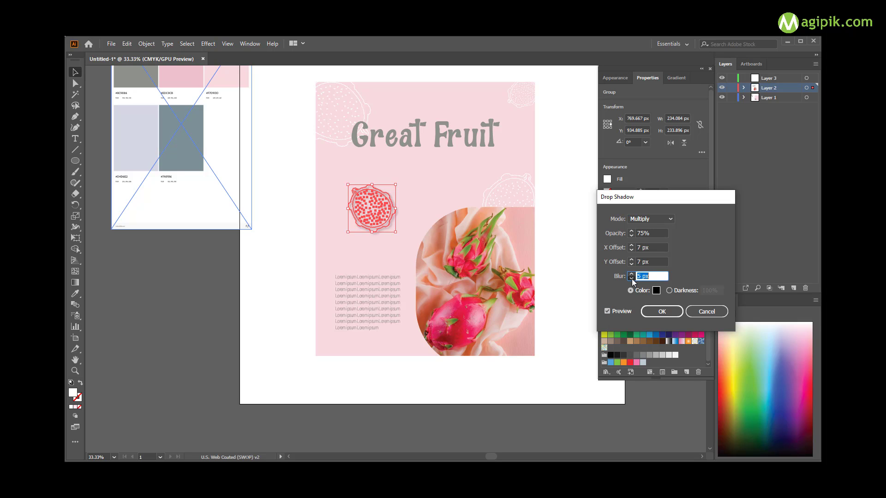
click(632, 236)
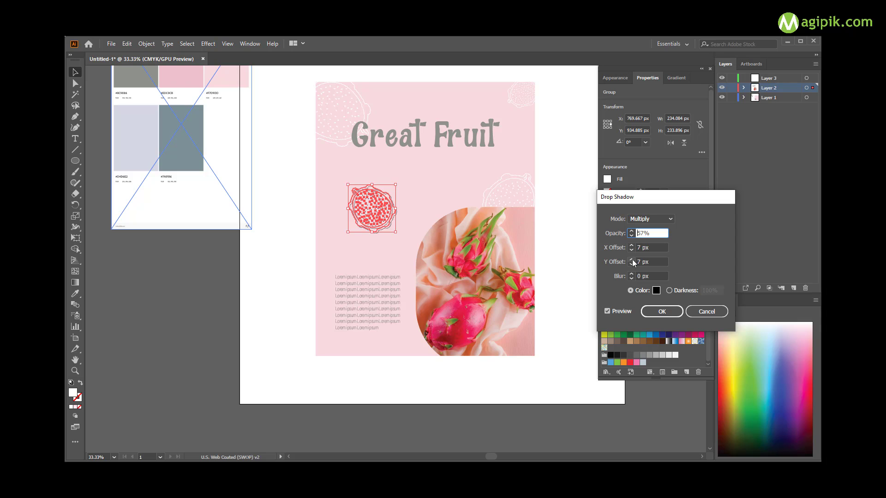
click(632, 265)
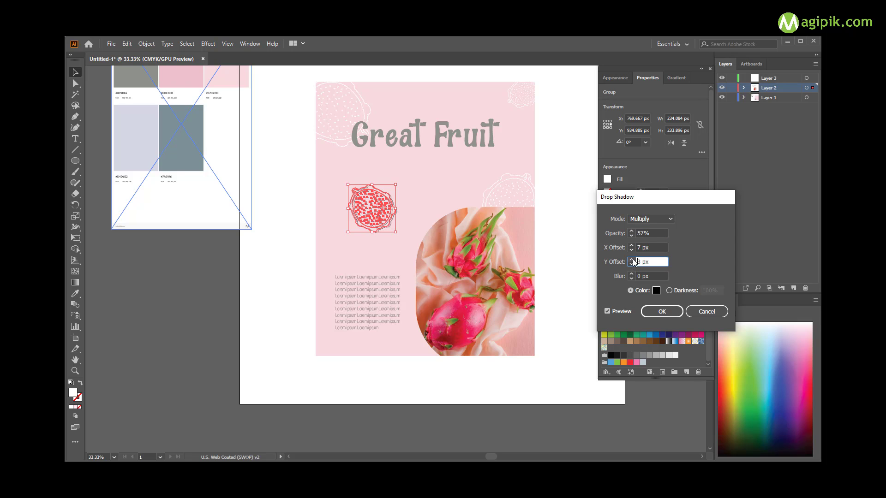
click(632, 250)
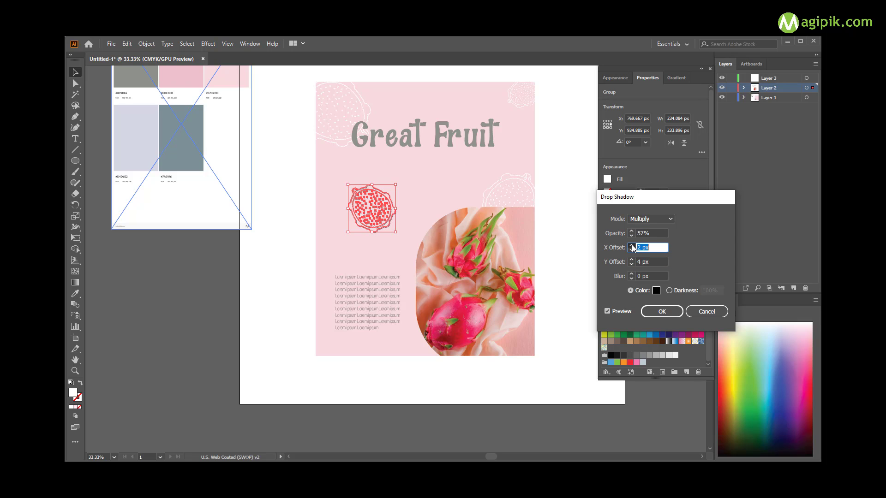
click(680, 310)
click(409, 231)
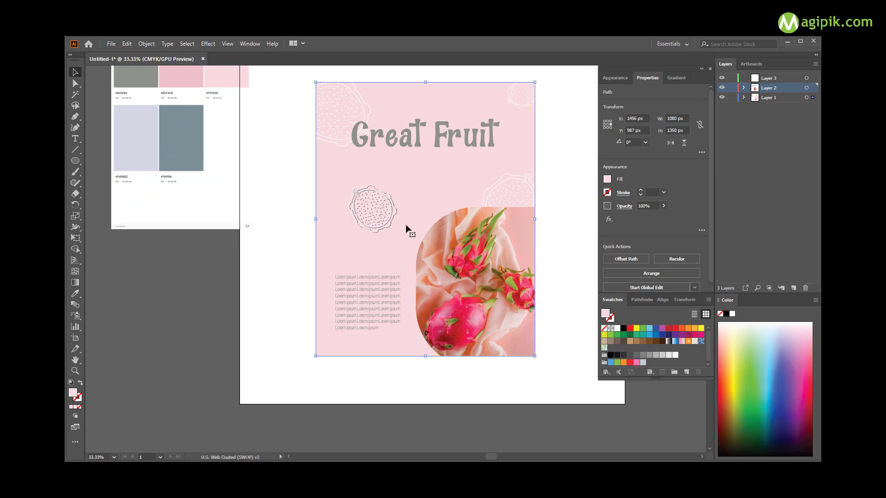
Step: Set the shadowed dragon-fruit outline's opacity to 50%
key(ctrl+minus)
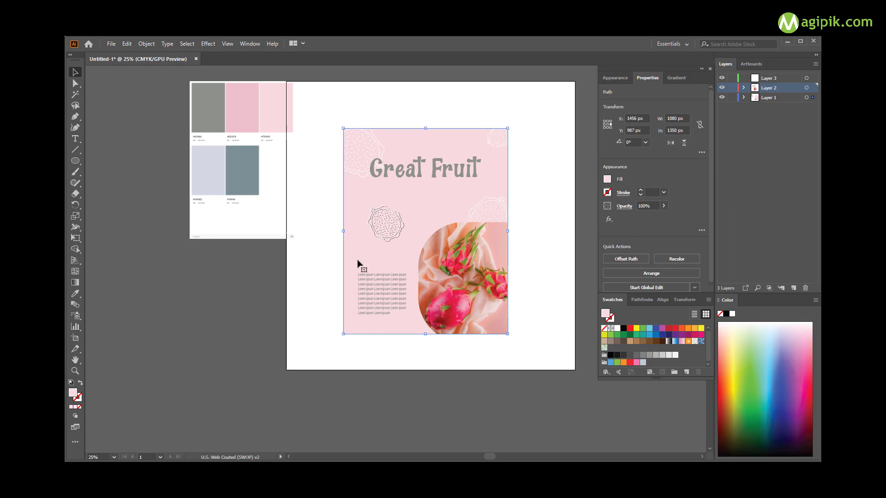
click(392, 255)
scroll(416, 258, down, 1)
scroll(416, 251, up, 2)
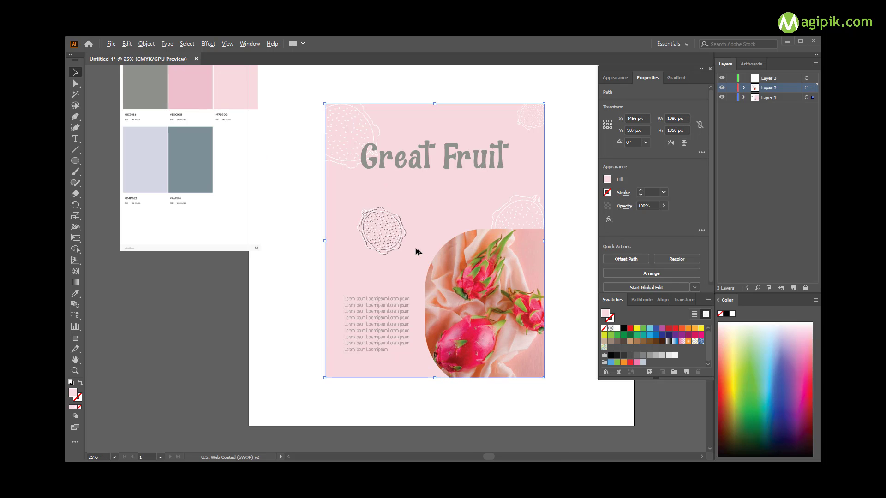
click(381, 230)
key(Return)
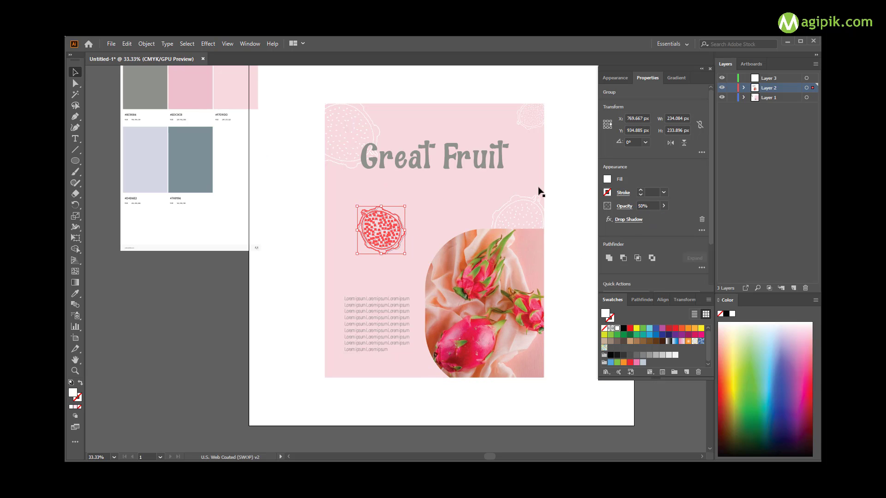
click(429, 194)
scroll(425, 257, down, 2)
scroll(425, 257, up, 3)
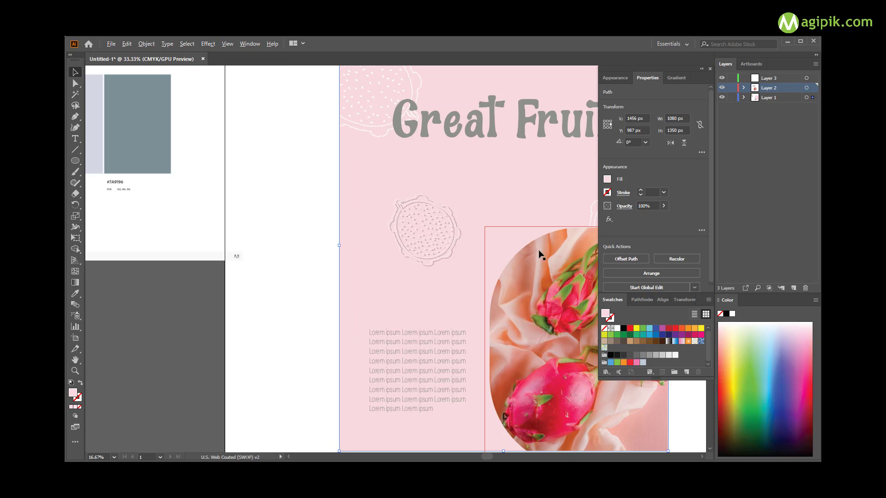
scroll(507, 244, down, 2)
scroll(462, 240, down, 2)
scroll(459, 240, up, 2)
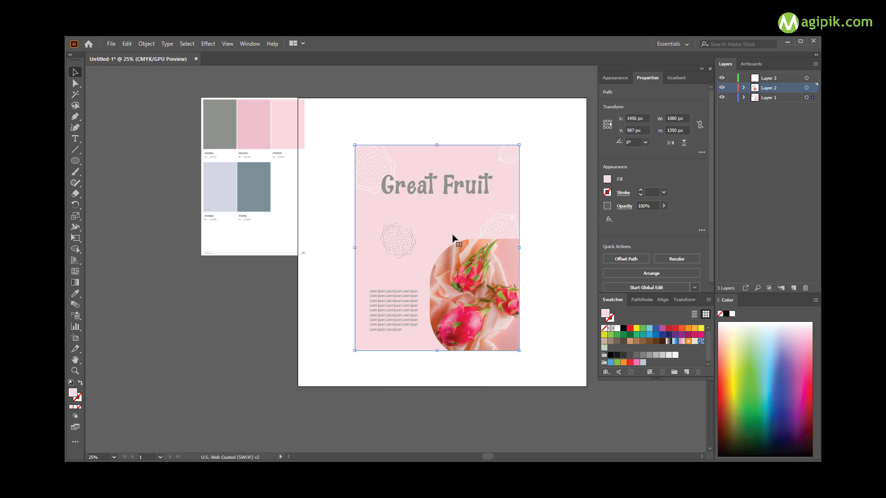
Step: Give the top-left fruit icon a Multiply drop shadow at 57% opacity, 7/4 px
click(373, 183)
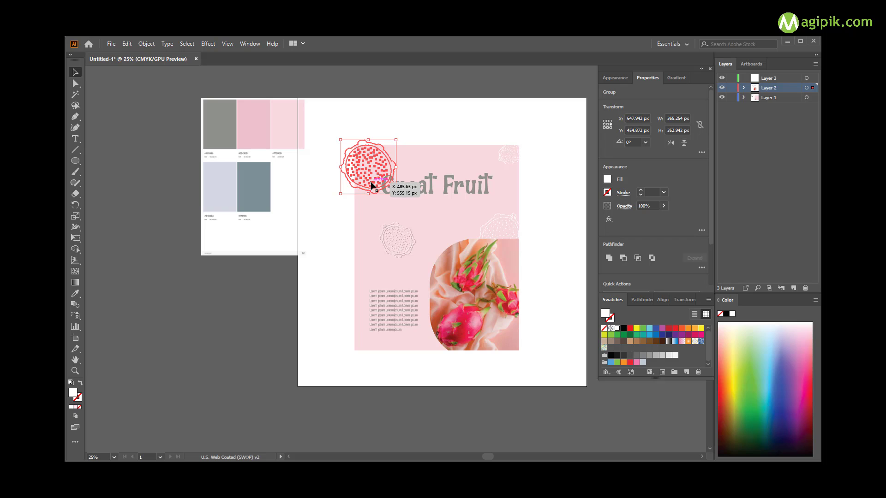
right_click(372, 183)
click(208, 43)
mouse_move(237, 118)
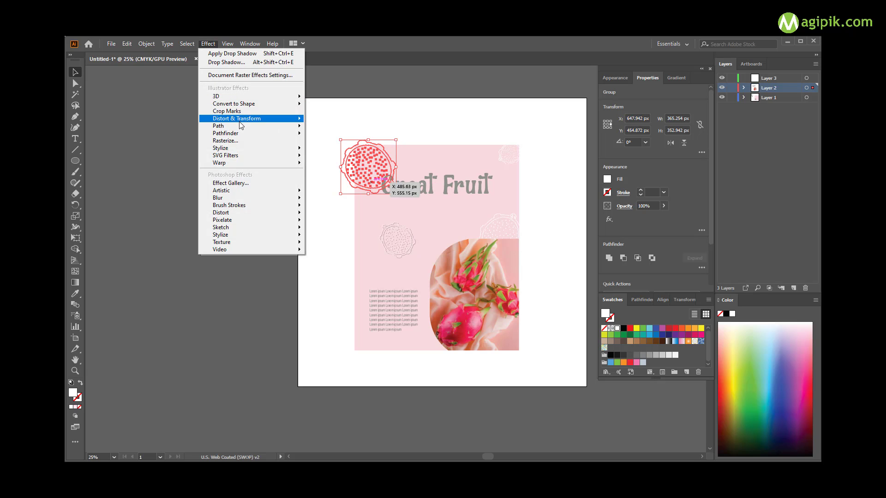
click(324, 148)
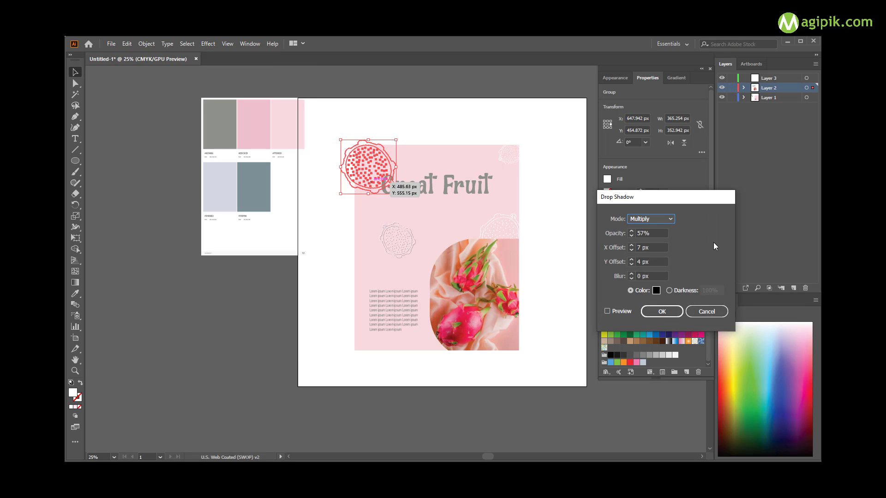
click(607, 311)
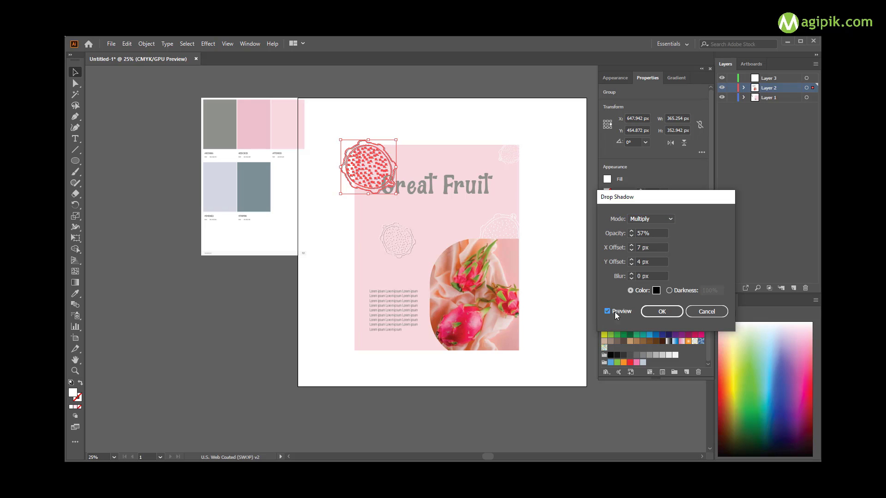
click(660, 313)
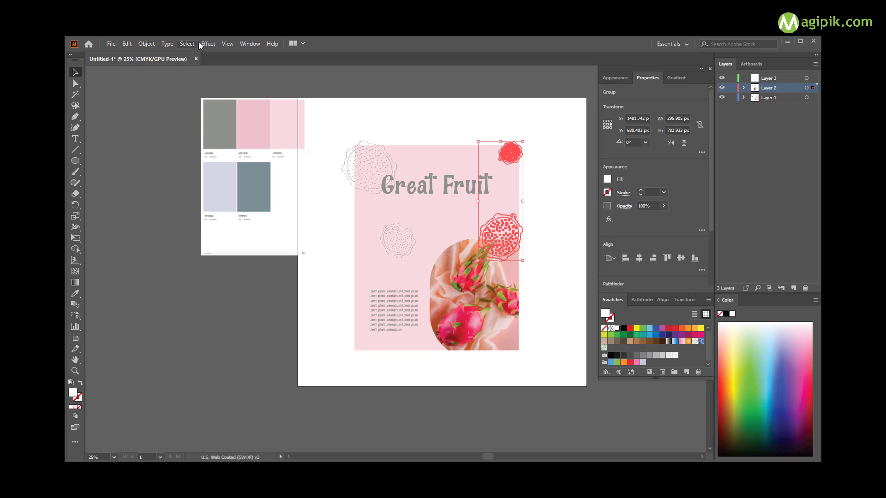
Step: Apply the same drop shadow to the right-hand fruit icons
click(206, 44)
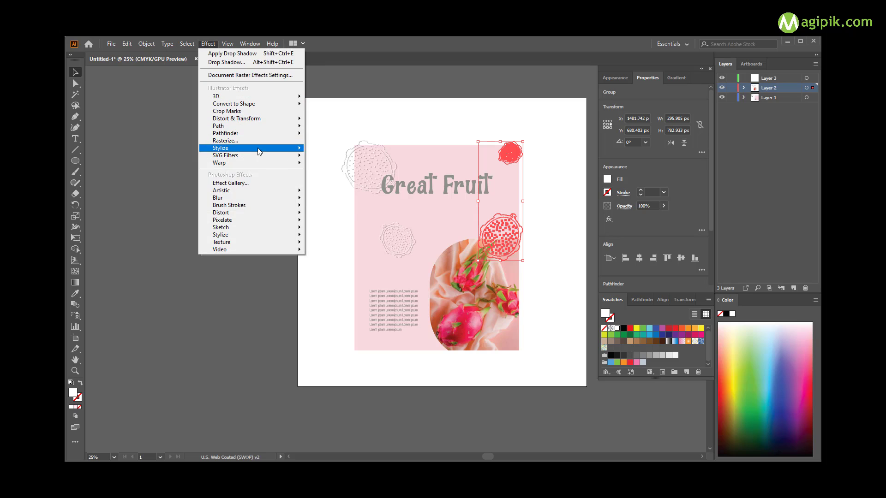
click(337, 150)
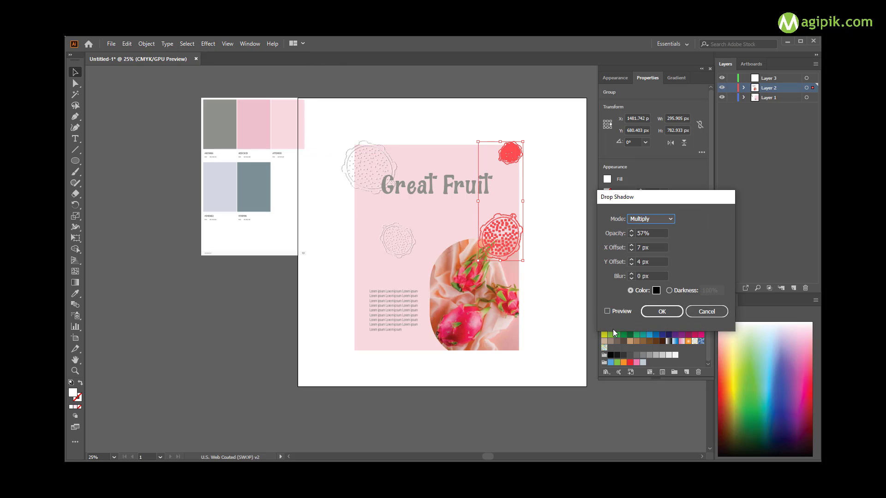
click(663, 312)
text(50)
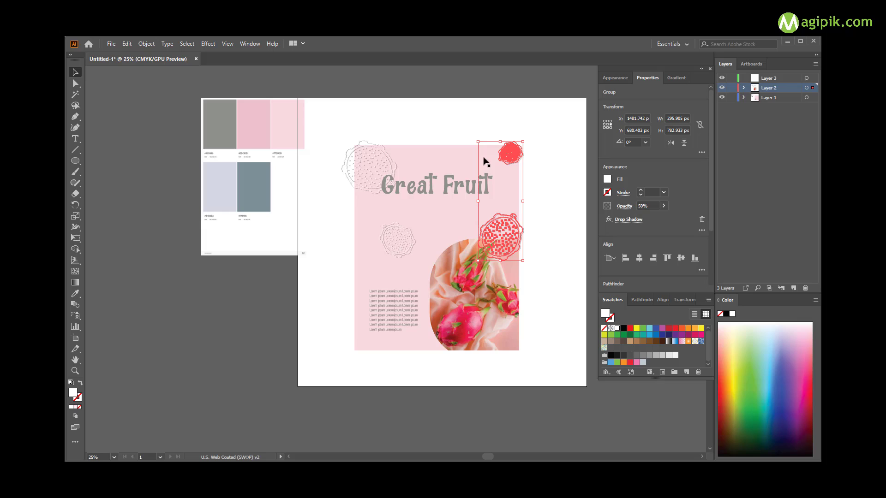
click(575, 239)
Step: Enlarge the left dragon fruit icon slightly and move it just above the body text
scroll(560, 267, down, 1)
scroll(554, 266, right, 1)
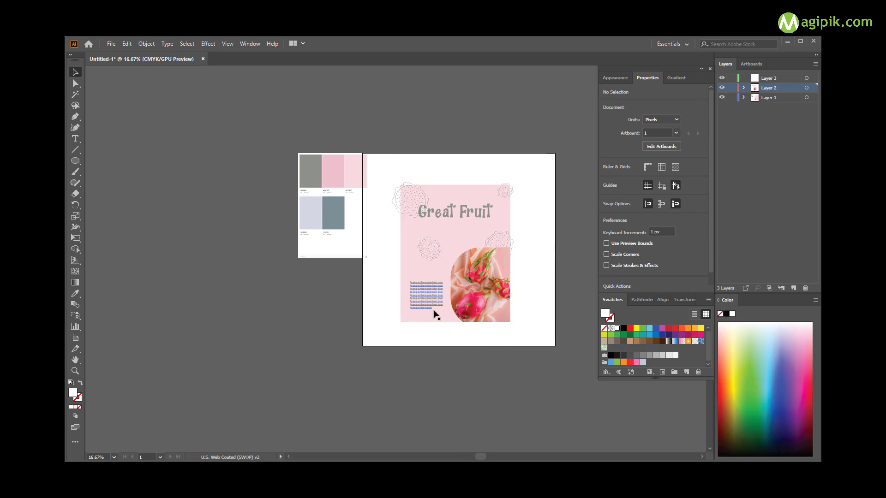
click(431, 253)
scroll(433, 264, up, 1)
mouse_move(444, 259)
mouse_down()
mouse_move(451, 265)
mouse_move(440, 264)
mouse_up()
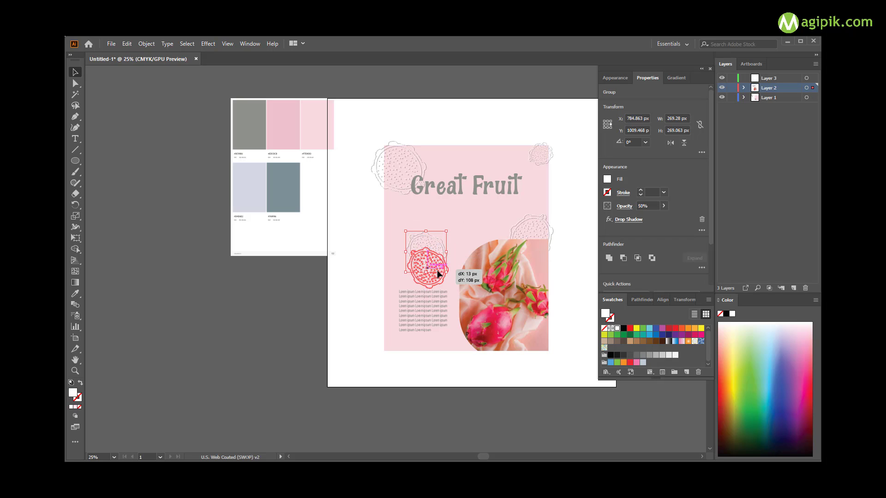
drag(438, 263, 437, 268)
click(460, 243)
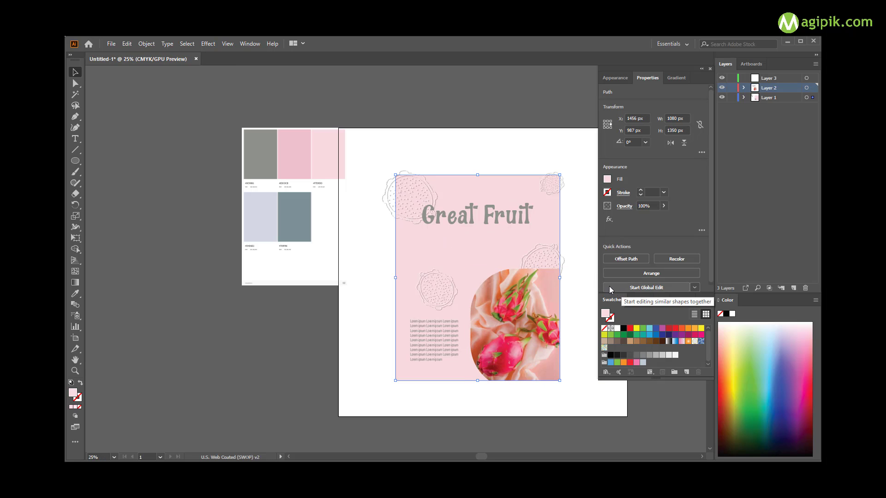
click(479, 228)
scroll(482, 226, up, 1)
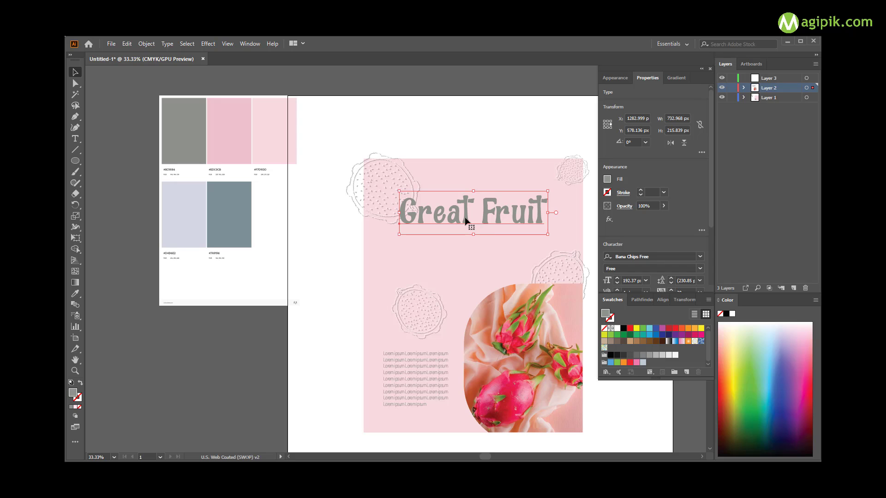
Step: Alt-drag the Great Fruit title twice to make two stacked copies below it
drag(466, 220, 465, 270)
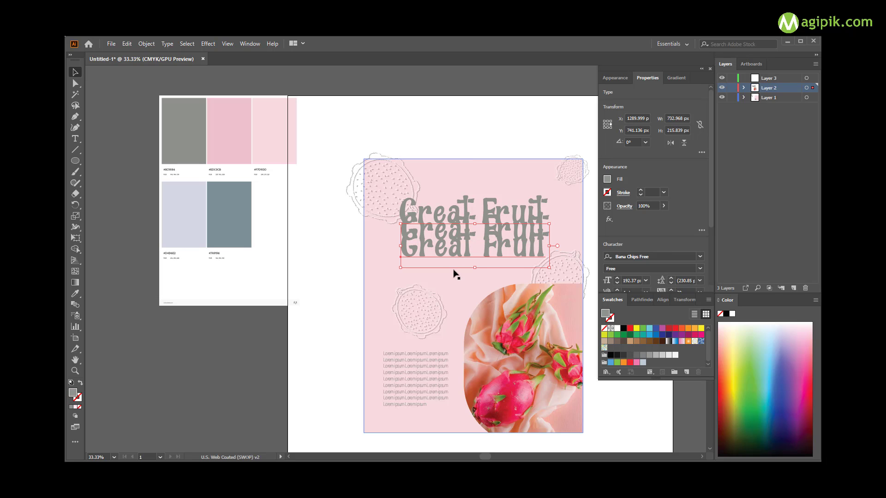
click(406, 234)
drag(467, 253, 467, 263)
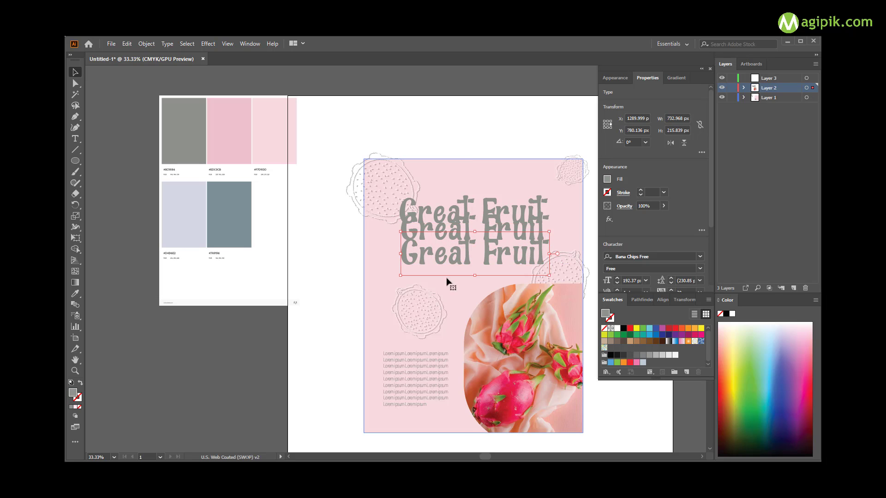
drag(455, 223, 457, 235)
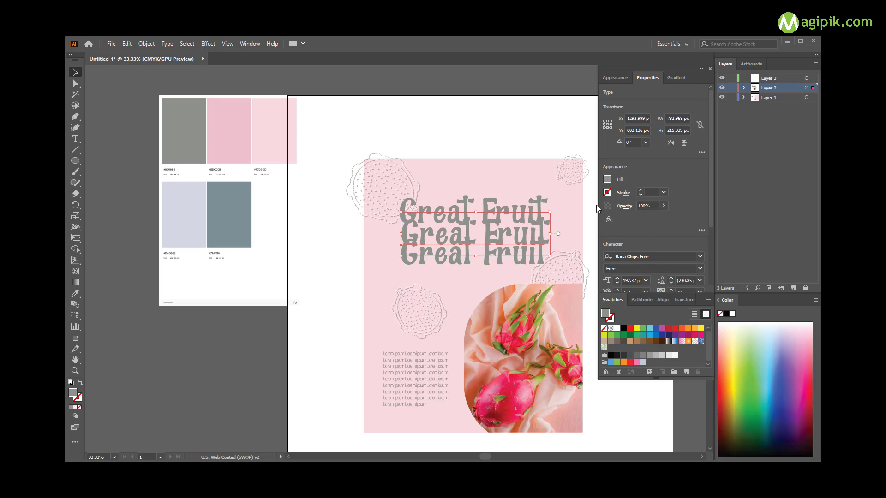
Step: Set the fill of both title copies to white
click(607, 179)
click(524, 219)
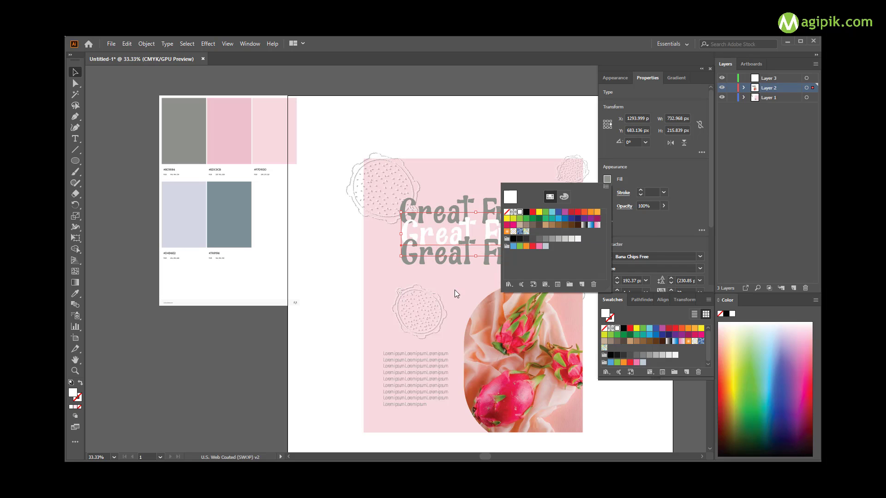
click(489, 274)
click(607, 179)
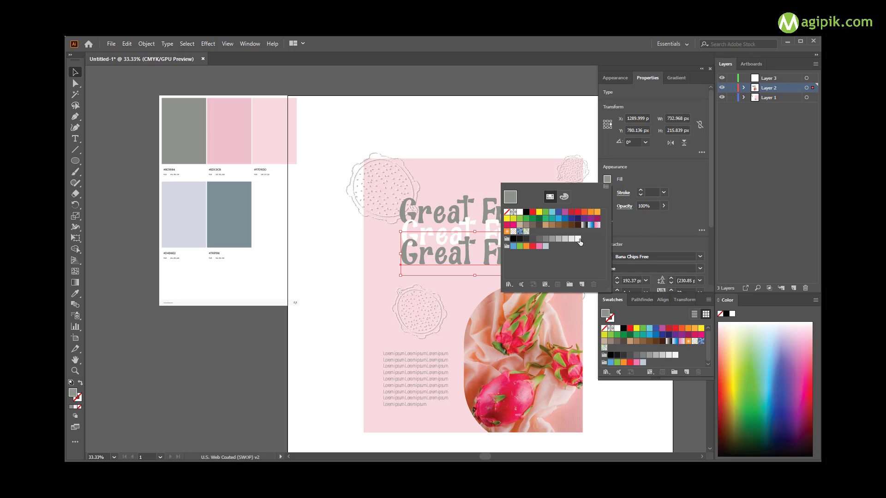
click(578, 239)
click(480, 162)
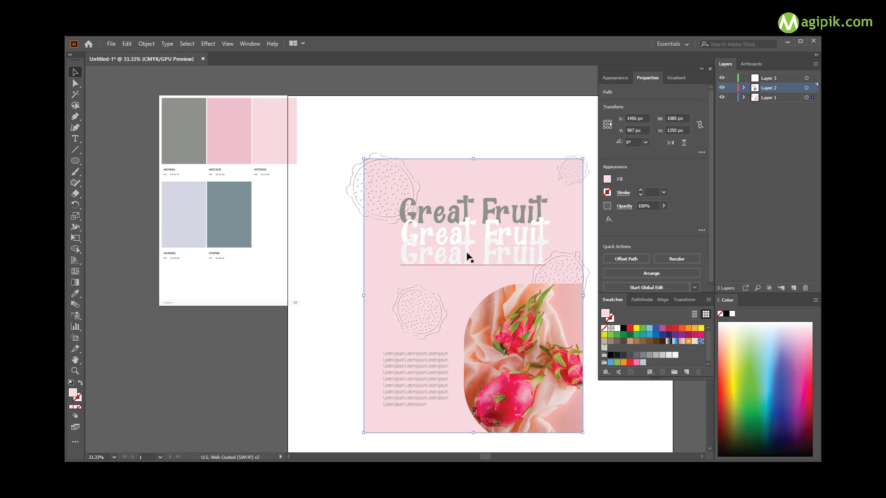
Step: Send the white copies behind the gray title and nudge one up two steps
click(466, 229)
right_click(466, 227)
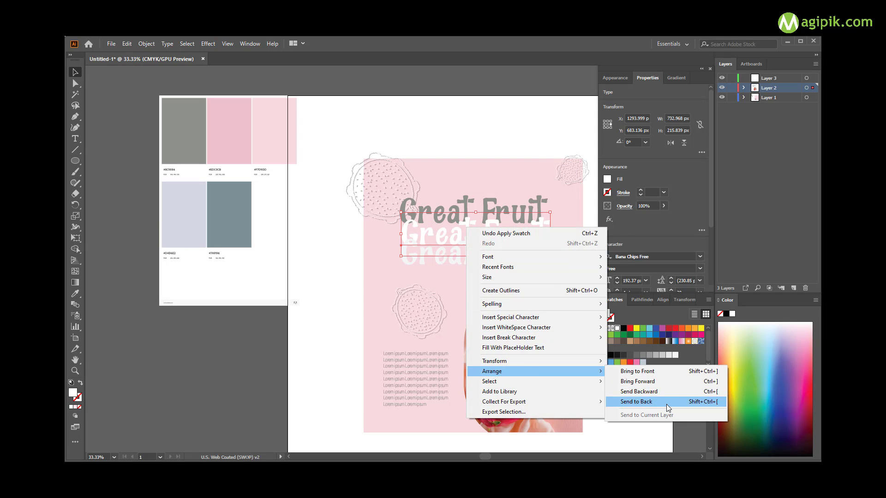
click(667, 402)
drag(466, 245, 466, 261)
right_click(466, 262)
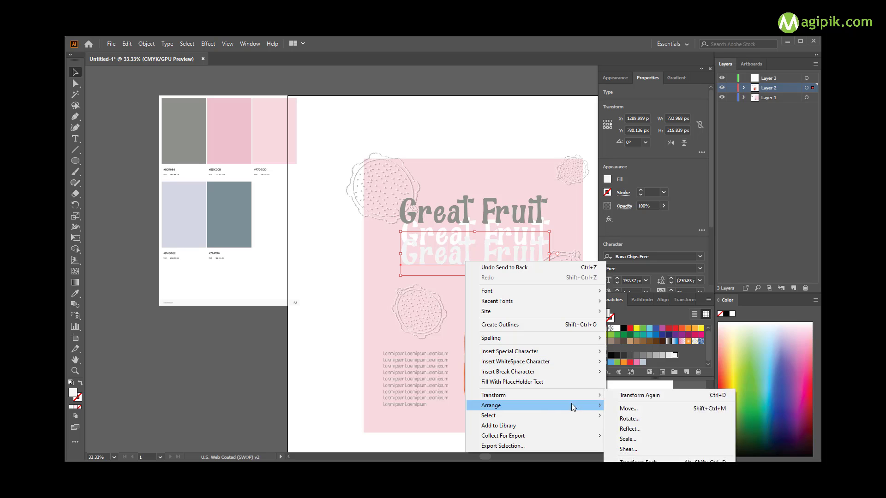
click(636, 414)
click(507, 295)
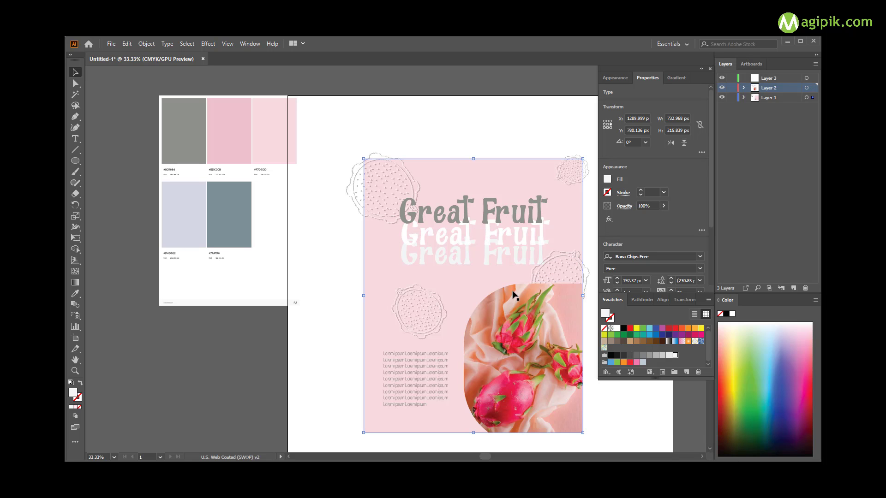
click(489, 239)
key(Up)
key(Up)
key(Up)
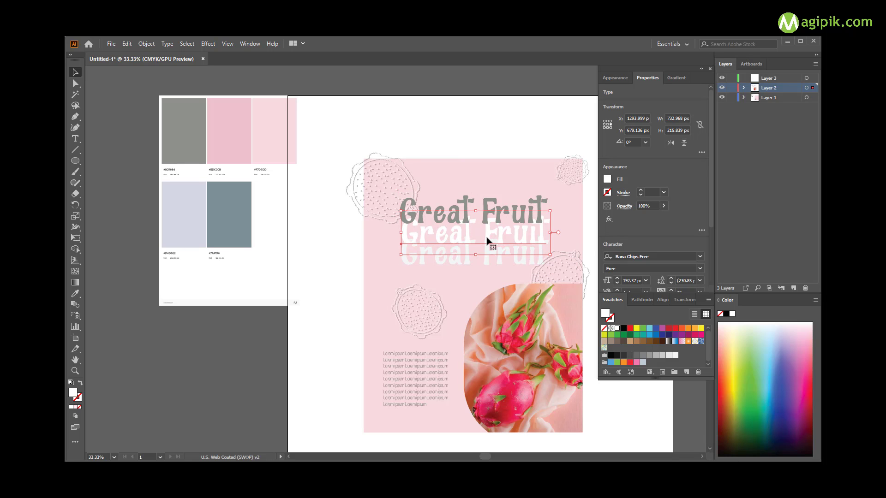
key(Up)
key(Up)
key(Up)
click(469, 268)
Step: Eyedropper the palette's pink onto the middle copy and pale lavender onto the bottom copy
scroll(485, 267, down, 2)
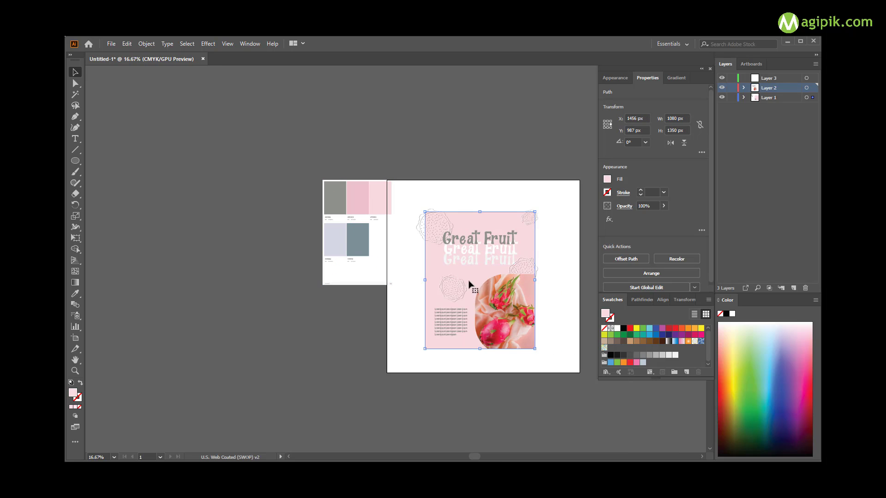
scroll(489, 241, up, 2)
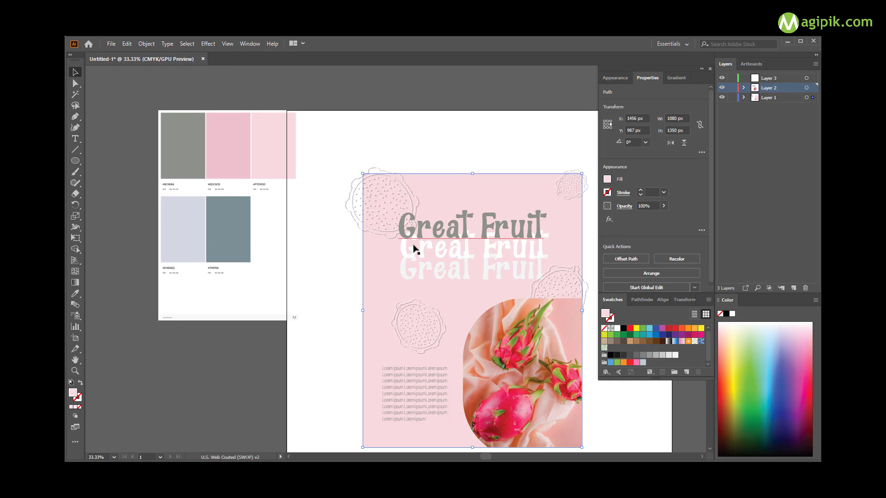
click(470, 253)
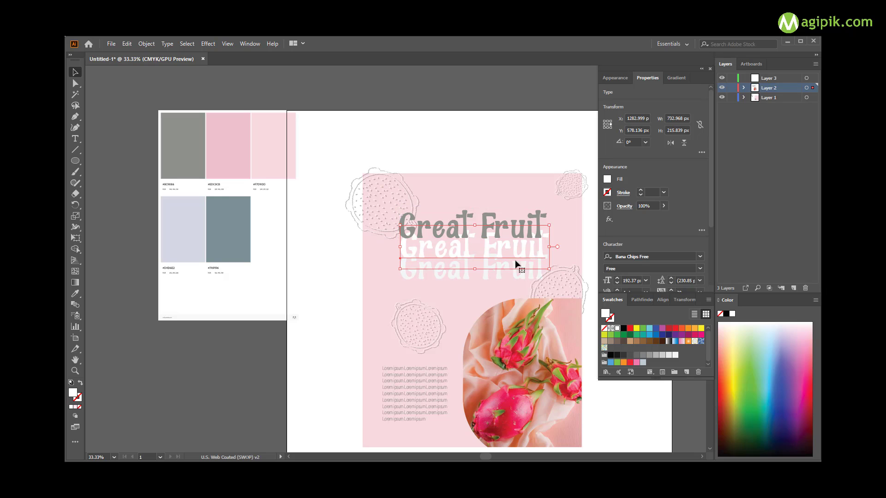
click(75, 295)
click(242, 149)
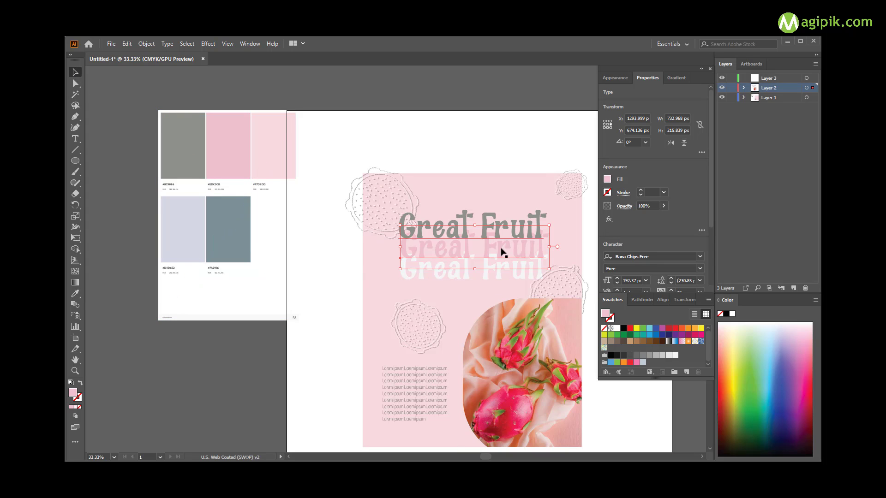
ctrl+click(485, 276)
click(187, 228)
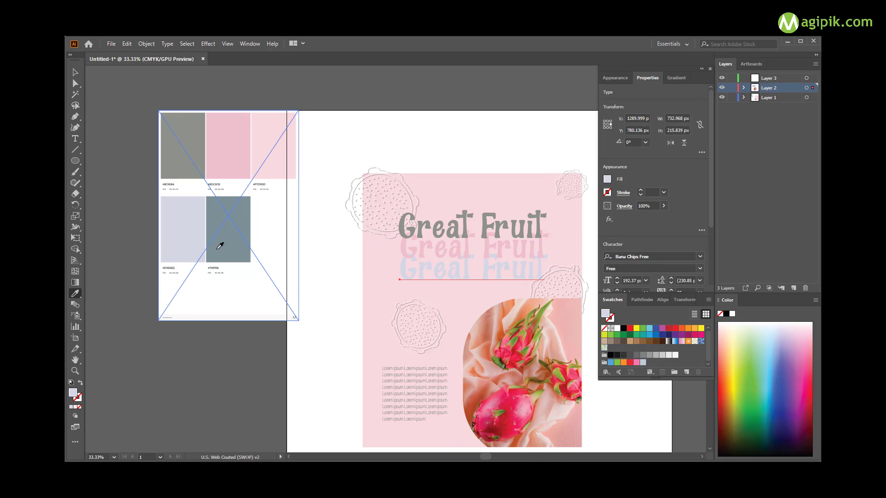
click(75, 73)
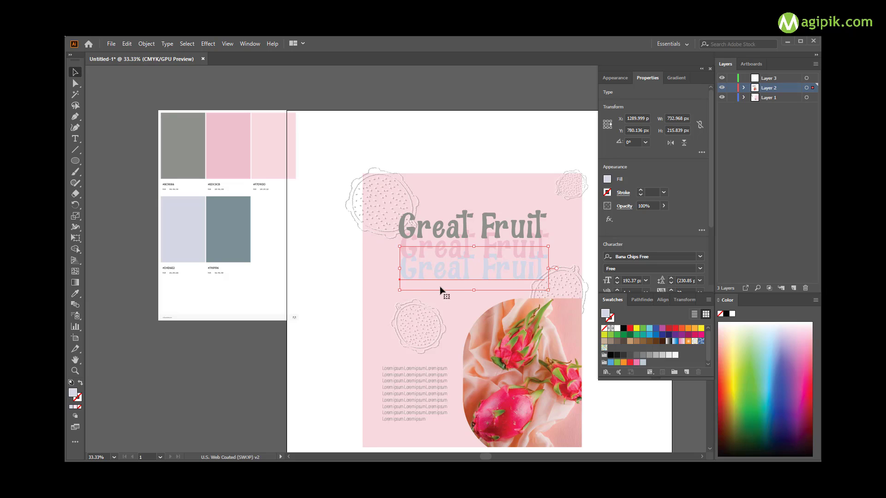
Step: Nudge the pink copy up two steps and the lavender copy up one, closer beneath the title
click(466, 251)
key(Up)
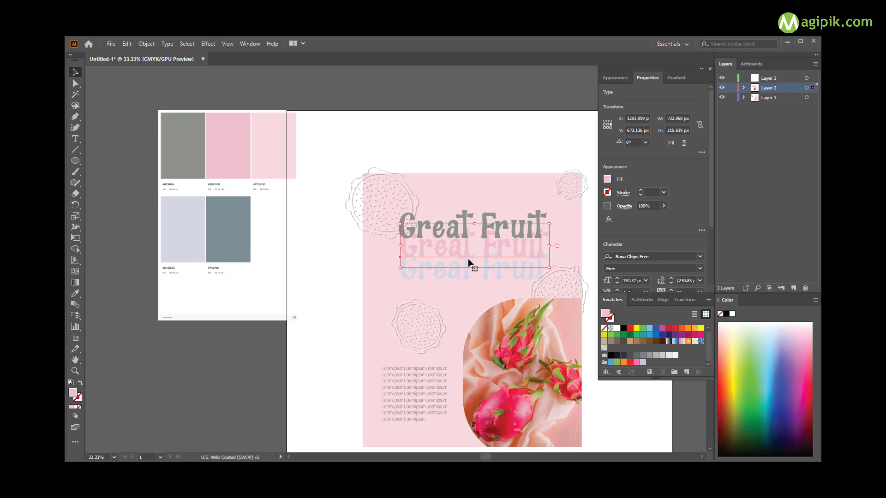
key(Up)
click(457, 278)
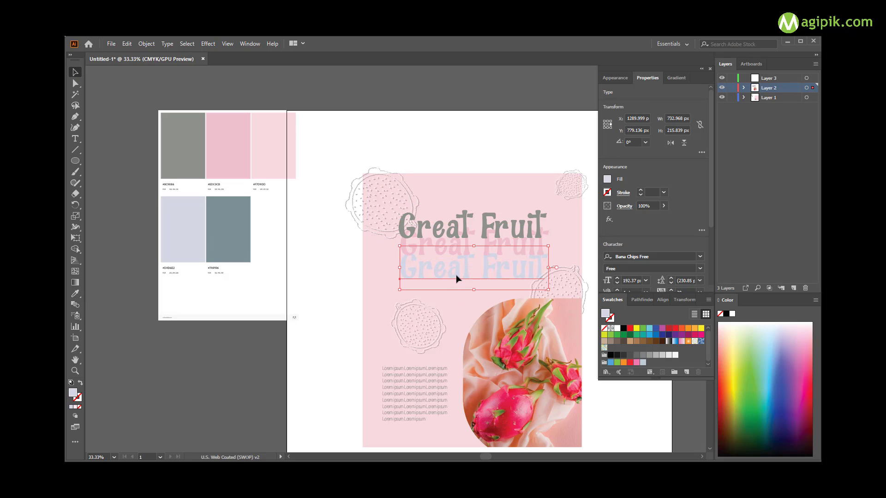
key(Up)
key(Up)
key(Up)
key(Up)
key(Up)
key(Up)
click(471, 138)
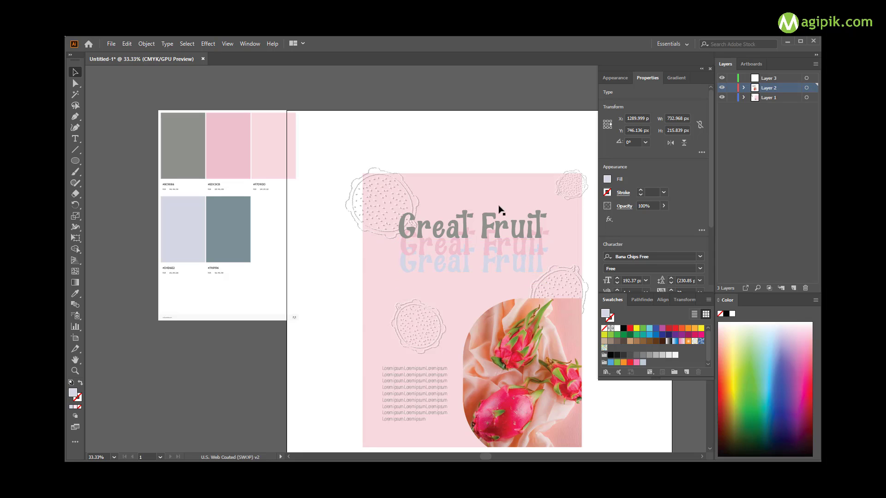
scroll(531, 240, down, 3)
scroll(548, 263, up, 1)
scroll(578, 233, up, 1)
scroll(494, 230, up, 2)
click(501, 252)
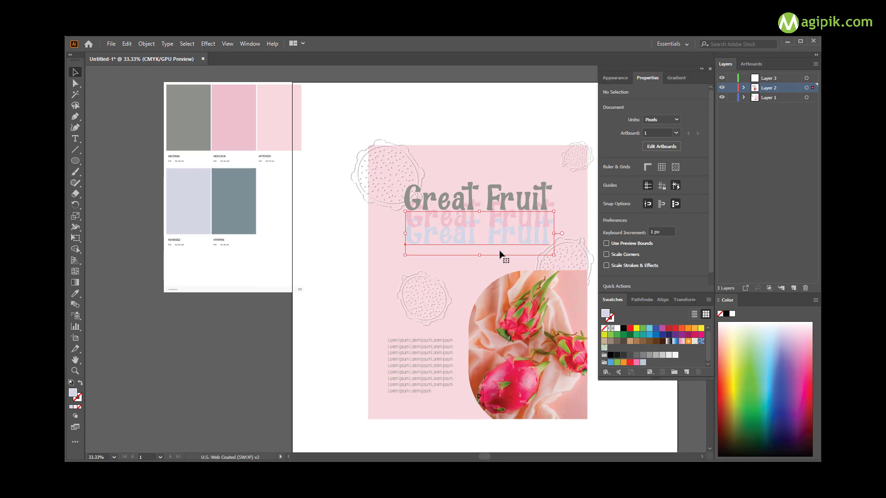
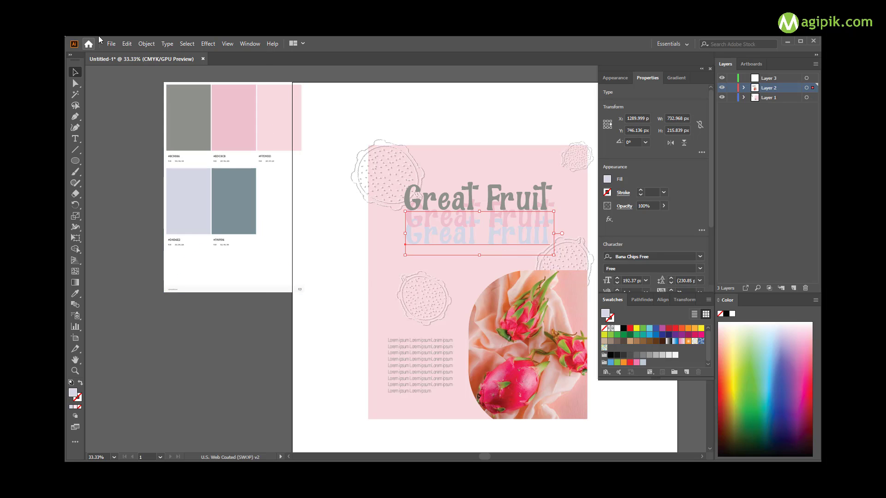
Step: Expand the shadow 'Great Fruit' text copy into outlines
click(146, 43)
click(463, 248)
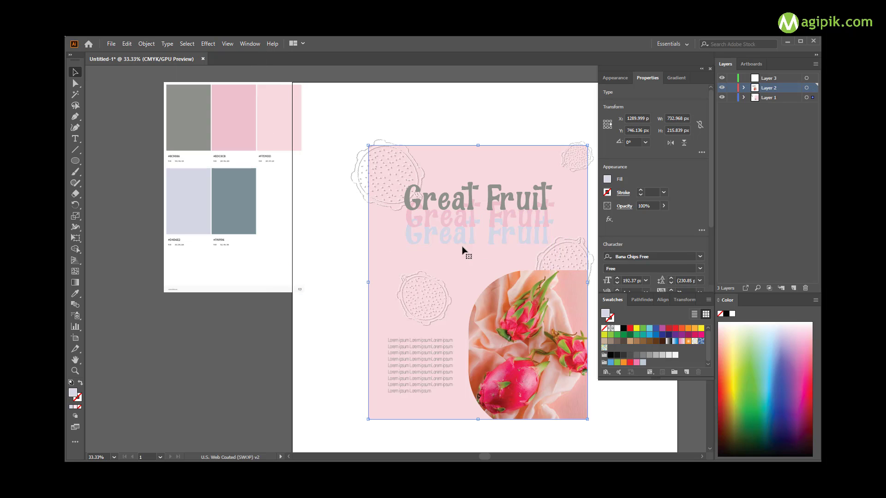
click(146, 43)
click(159, 148)
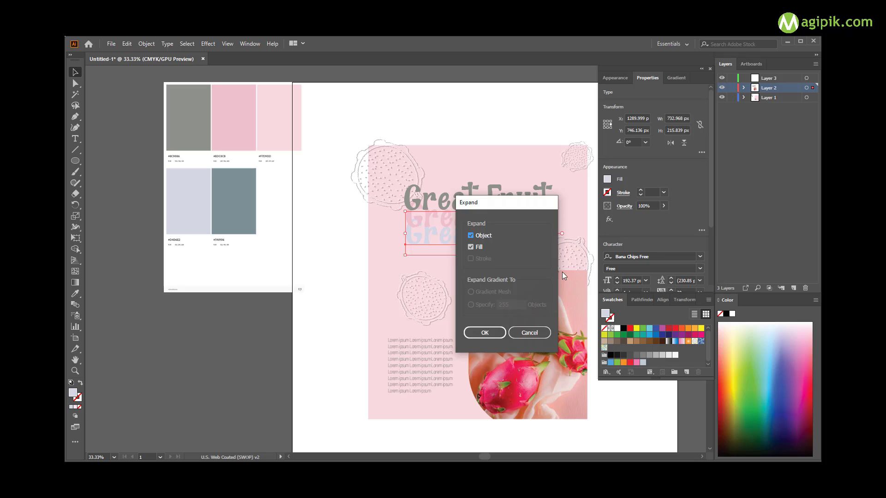
click(485, 333)
Step: Fill the outlines with a gradient from a 0% opacity left stop to sampled lavender
click(677, 78)
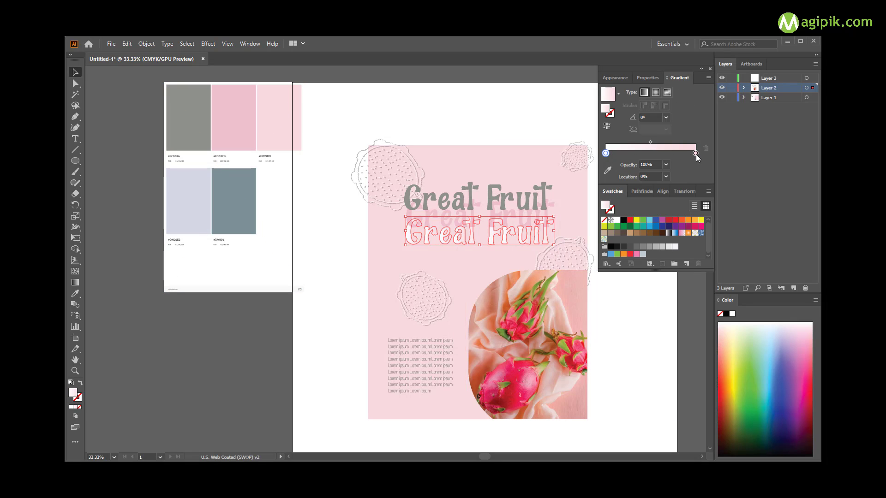
double_click(696, 153)
click(607, 171)
click(191, 210)
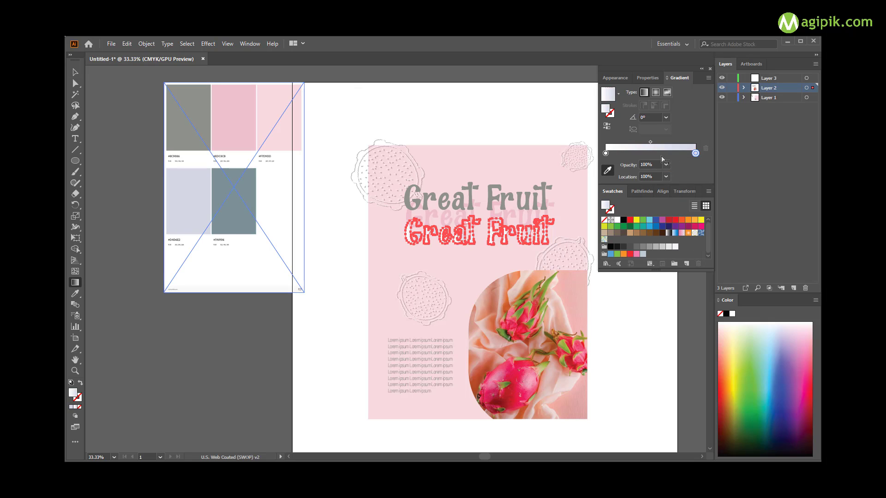
click(606, 153)
text(0)
key(Return)
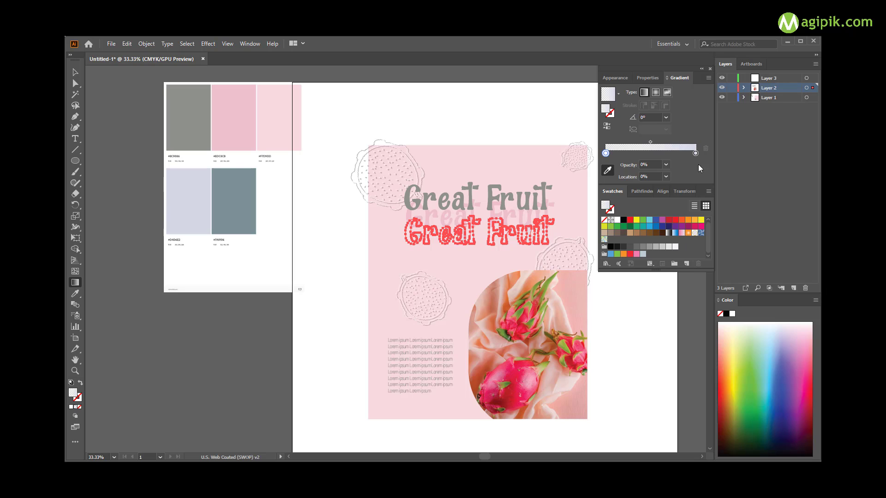
click(651, 117)
Step: Return to whole-object selection and select the reflected 'Great Fruit' text group
click(74, 73)
click(459, 276)
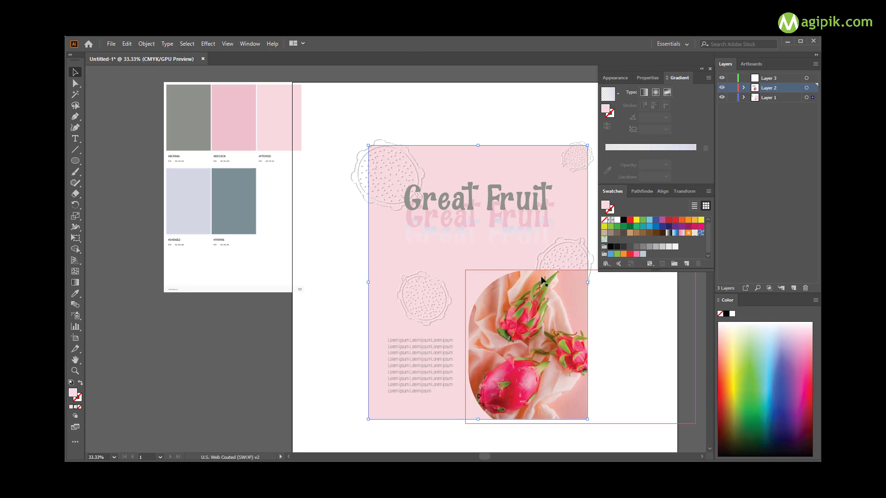
click(463, 228)
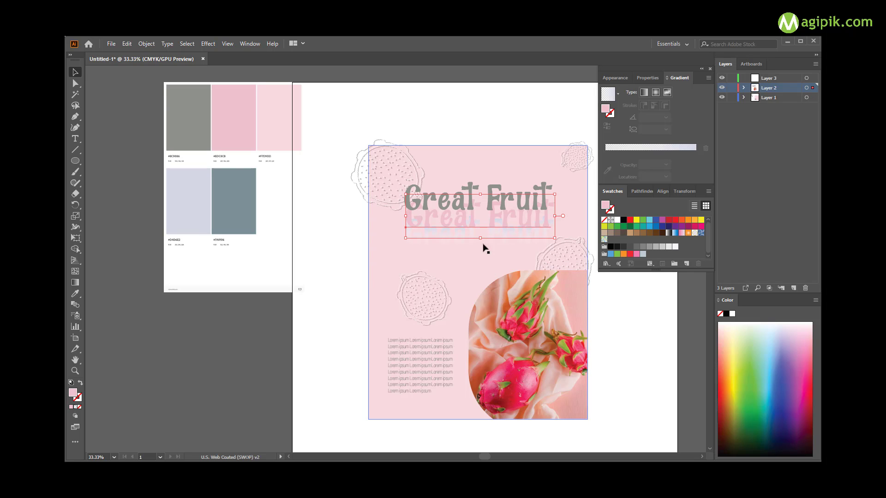
Step: Expand the other reflected 'Great Fruit' copy into outlines
right_click(464, 223)
click(469, 263)
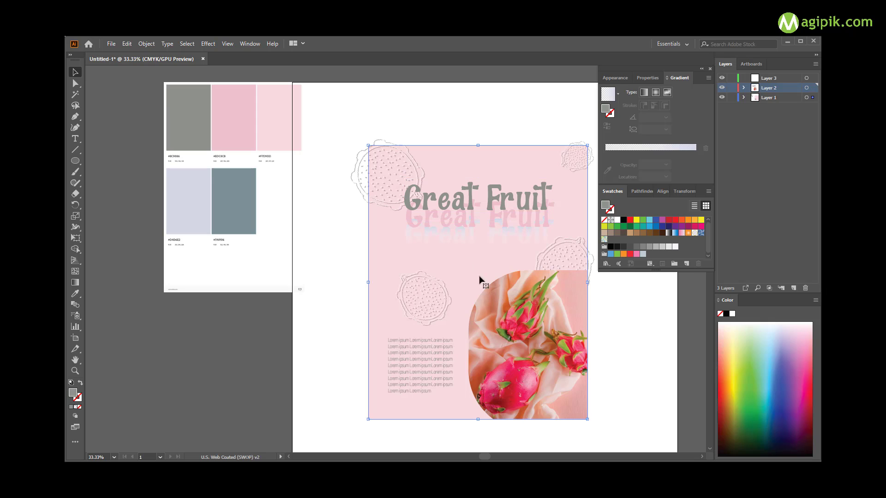
click(472, 225)
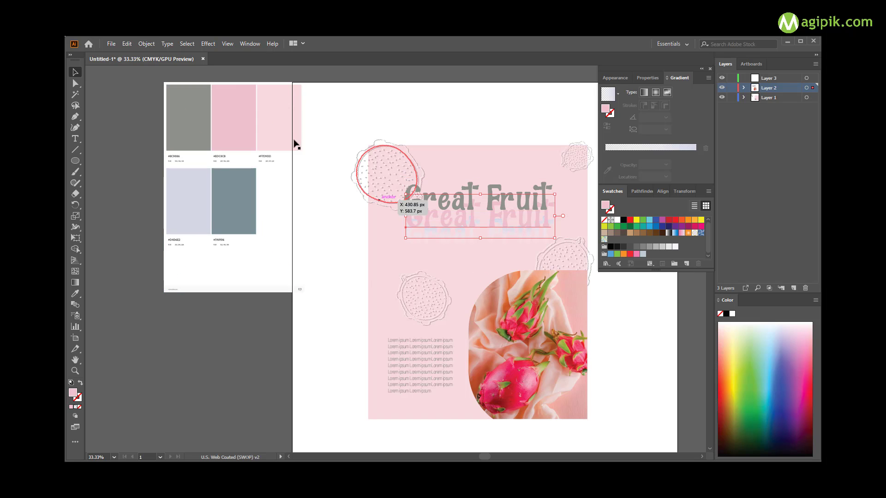
click(146, 44)
click(178, 147)
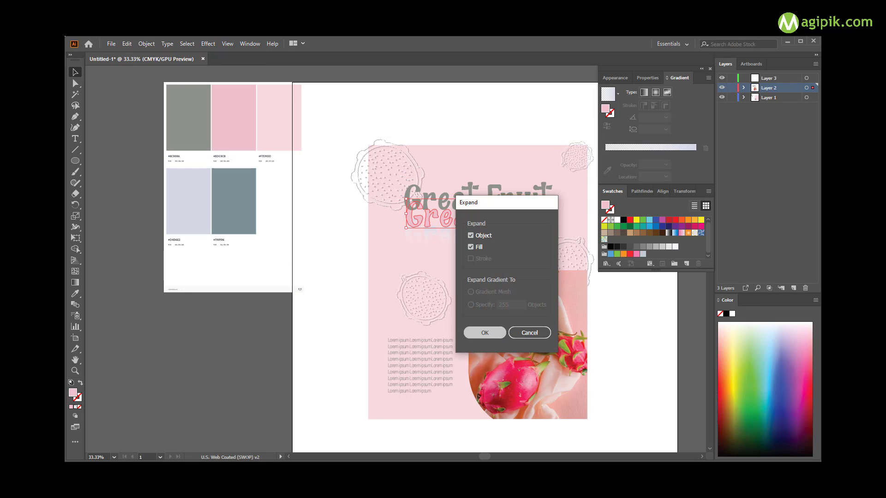
click(481, 334)
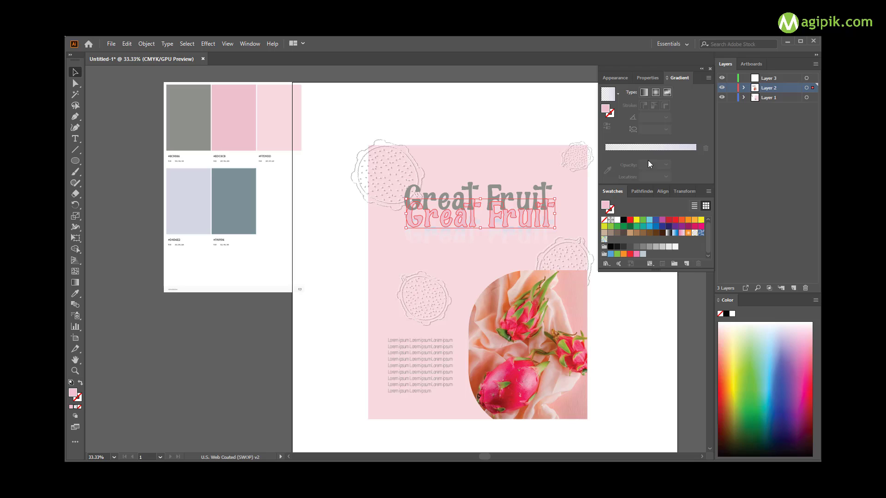
Step: Apply a 90° linear gradient with a pink right stop and an adjusted midpoint
click(645, 94)
click(651, 117)
text(90)
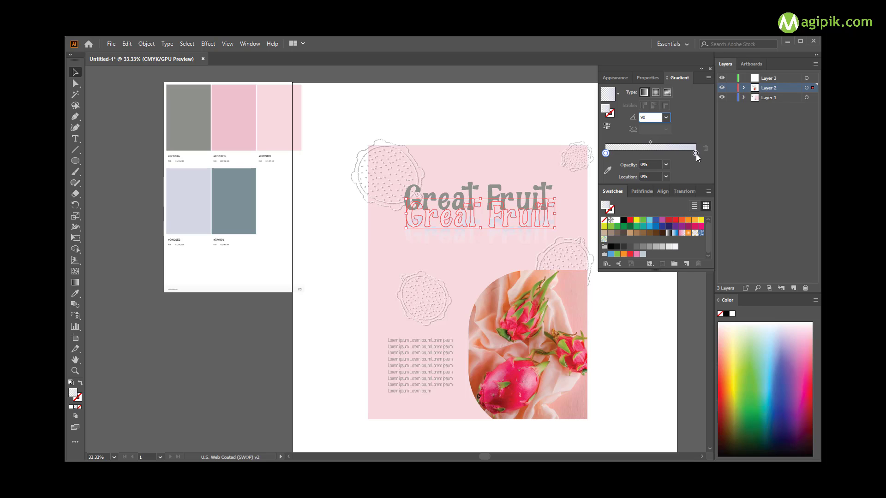
double_click(696, 154)
click(623, 249)
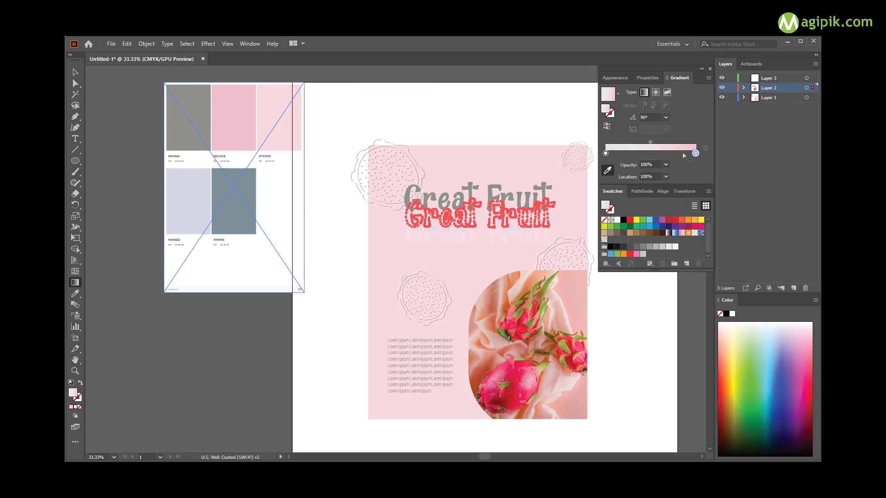
click(651, 142)
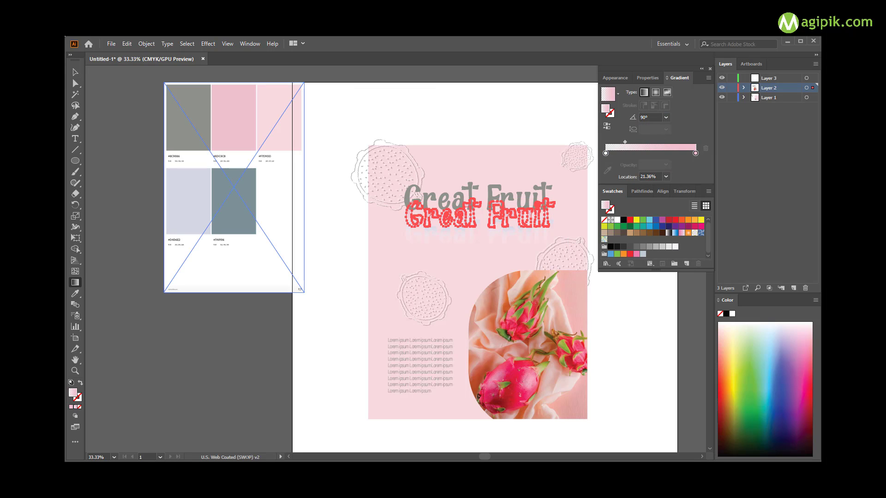
key(v)
click(406, 253)
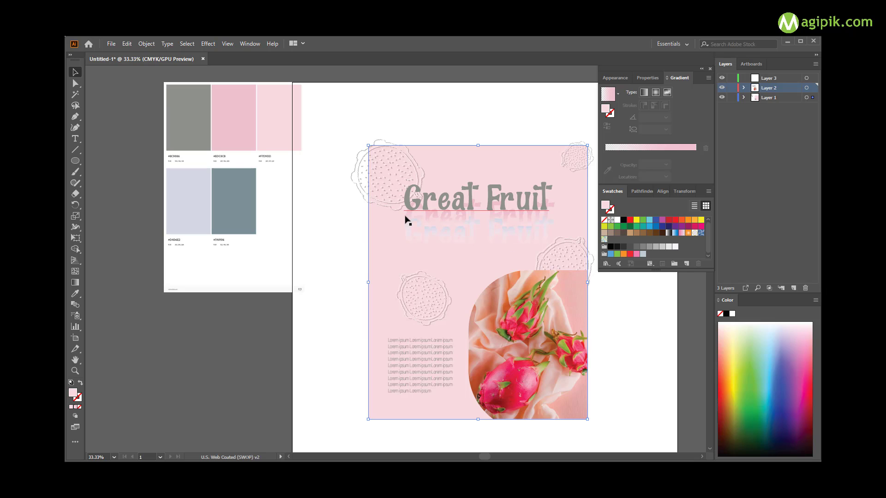
scroll(493, 254, down, 3)
scroll(484, 242, up, 3)
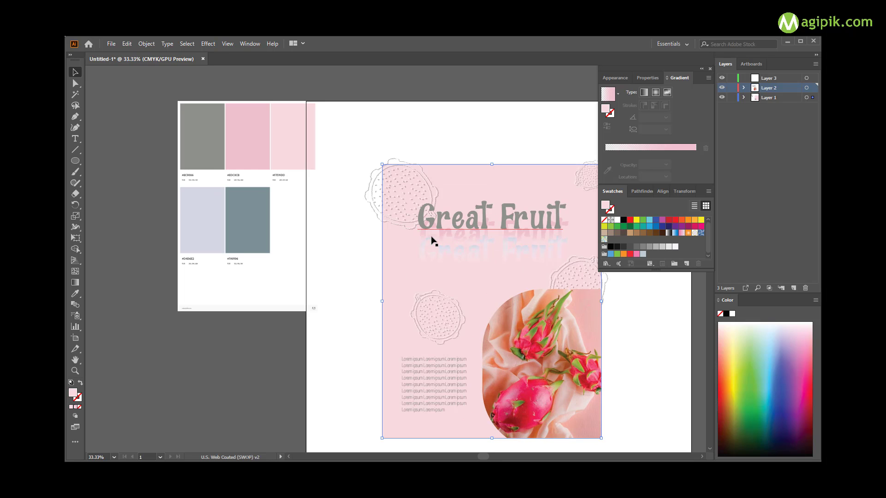
drag(432, 240, 548, 251)
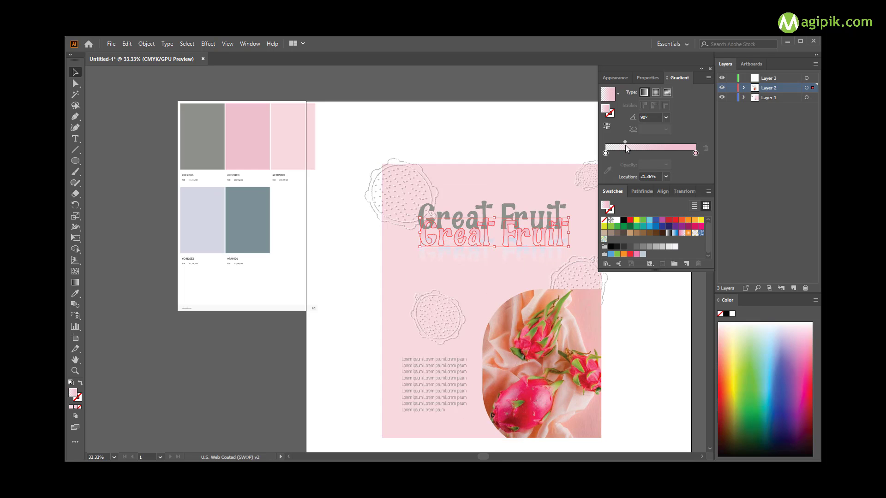
click(473, 284)
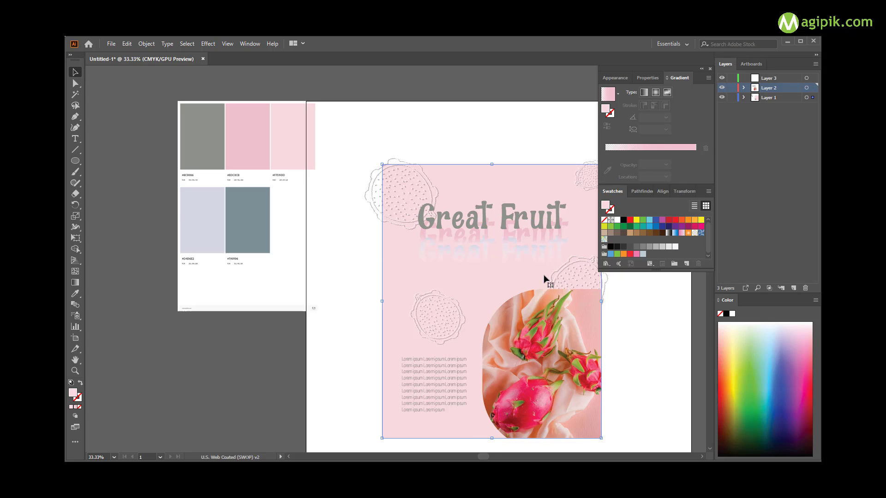
click(511, 238)
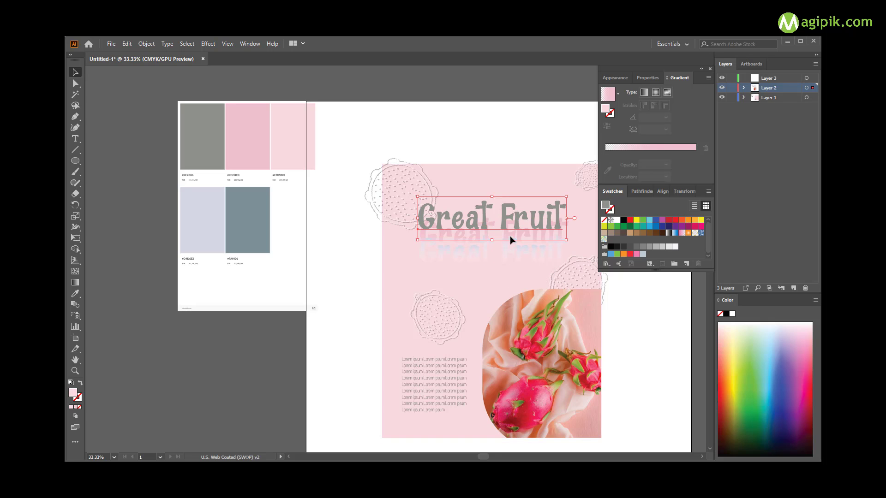
click(475, 307)
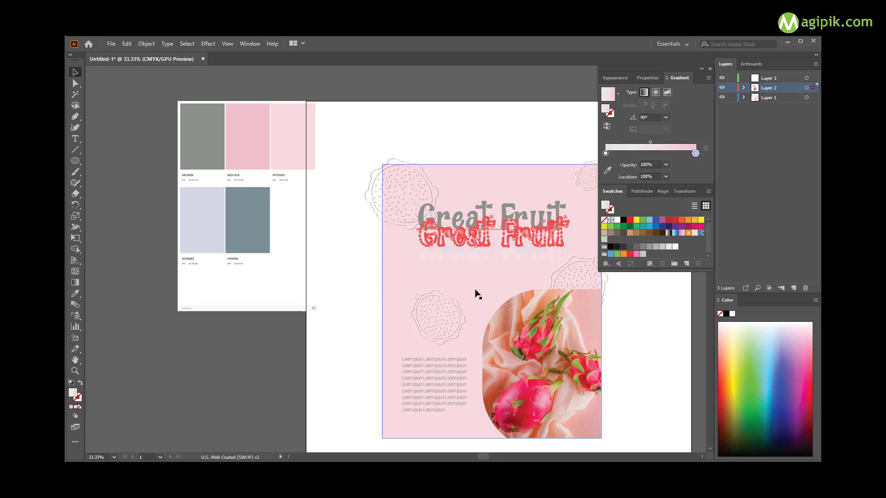
click(489, 238)
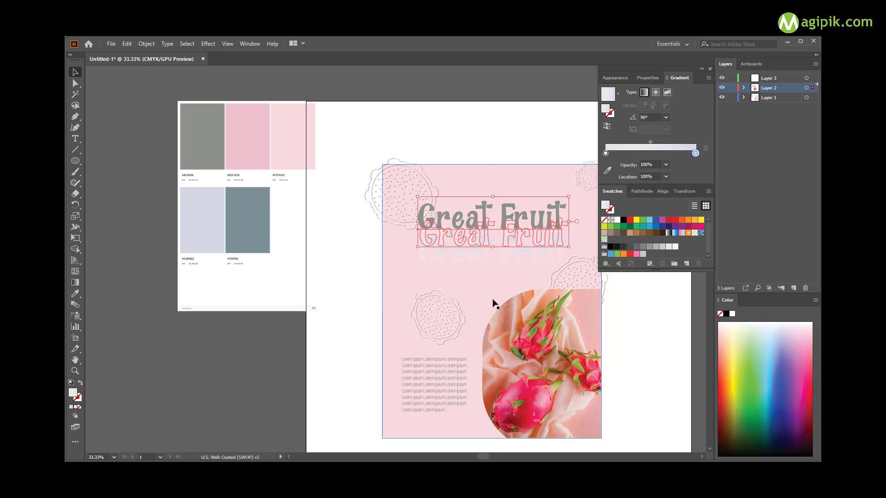
click(480, 298)
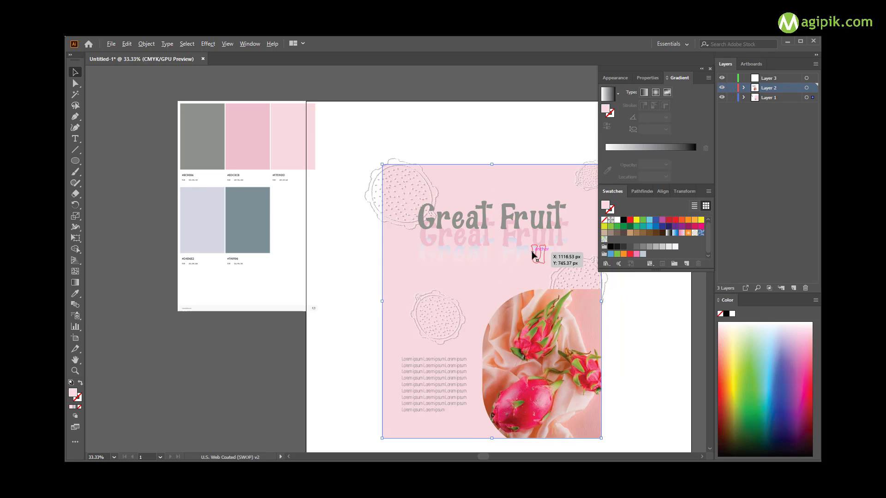
scroll(534, 252, down, 1)
click(510, 258)
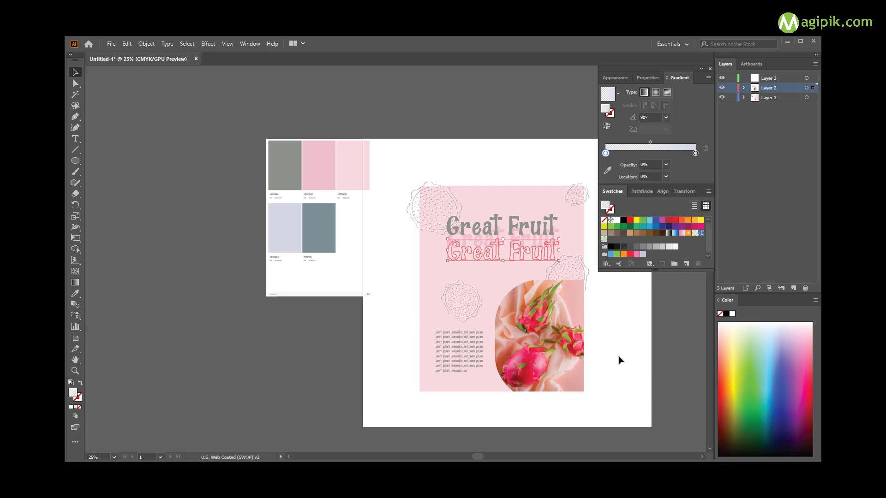
click(485, 297)
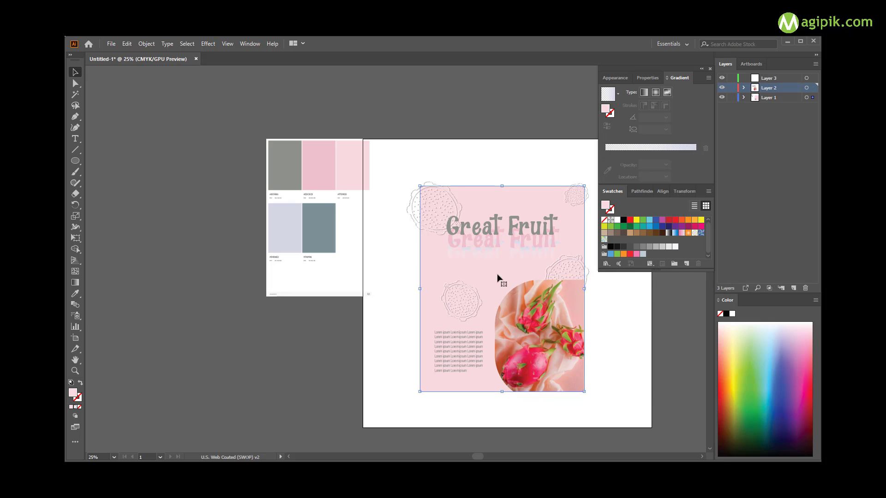
click(627, 315)
scroll(600, 312, right, 1)
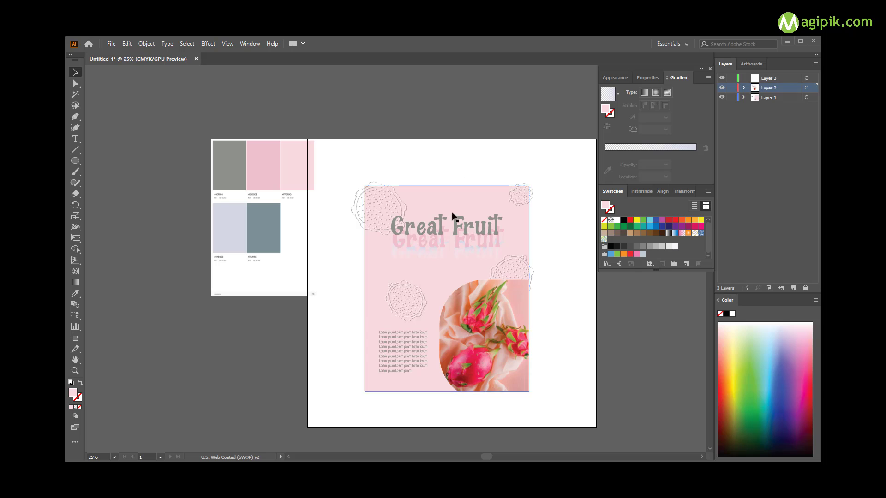
Step: Group the 'Great Fruit' headline with its reflection and drag the group into place
click(440, 226)
key(ctrl+plus)
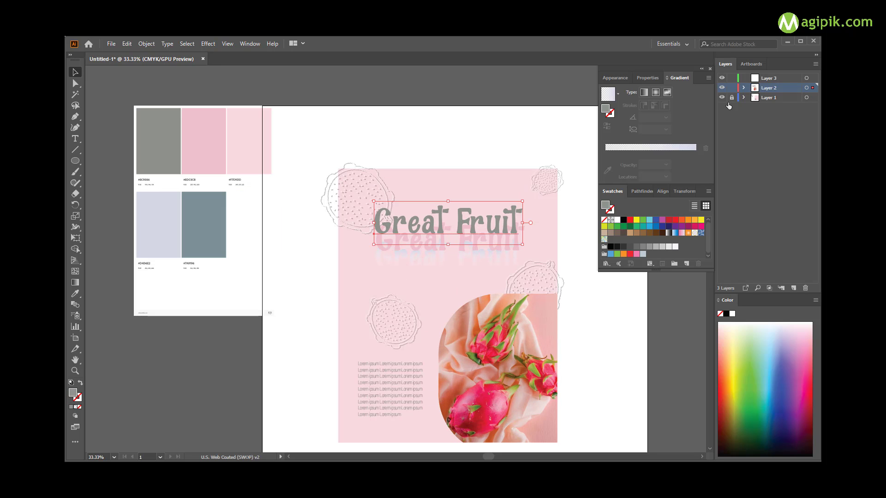
right_click(458, 251)
click(474, 320)
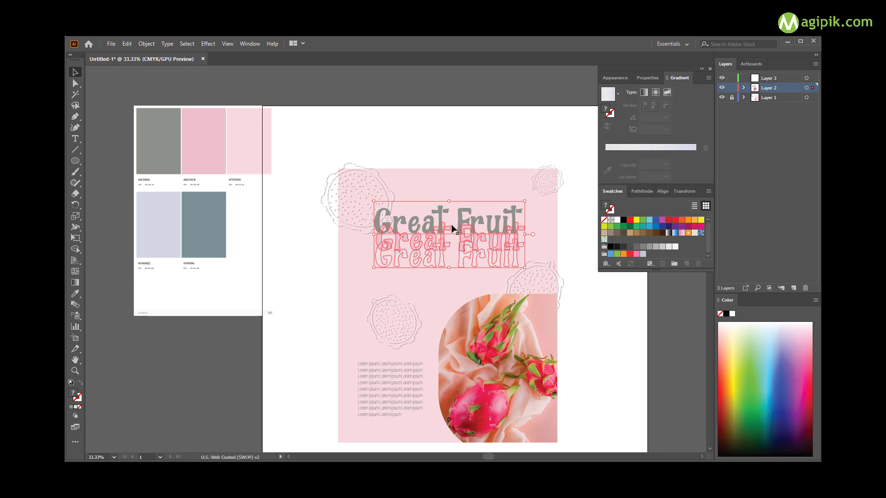
drag(451, 227, 484, 243)
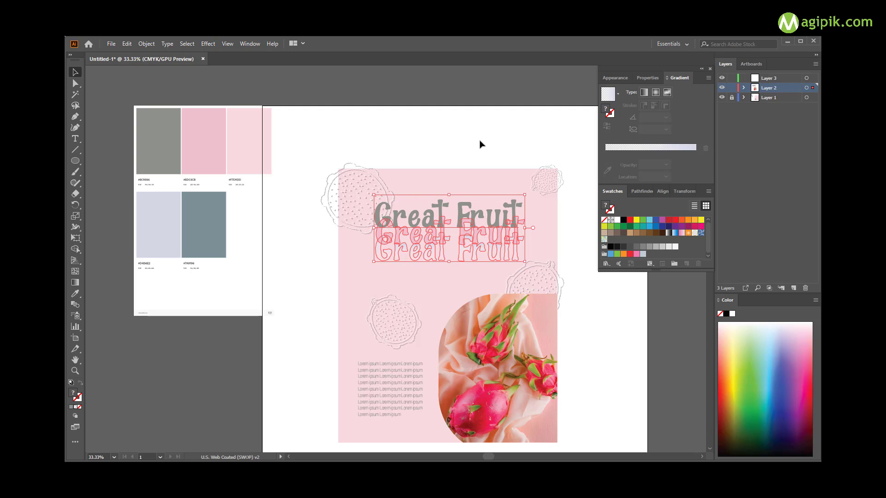
click(471, 129)
Step: Nudge the left dragon-fruit outline slightly up and to the left
key(ctrl+z)
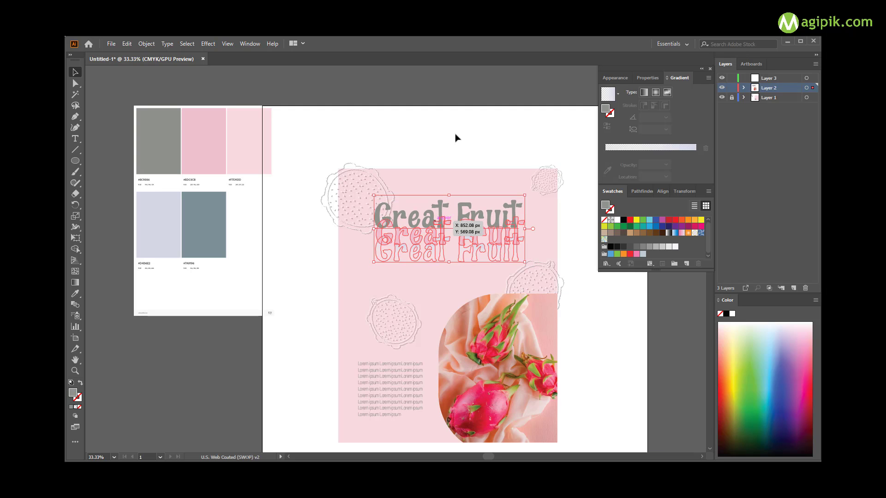
key(ctrl+minus)
key(ctrl+plus)
drag(402, 294, 397, 282)
click(425, 279)
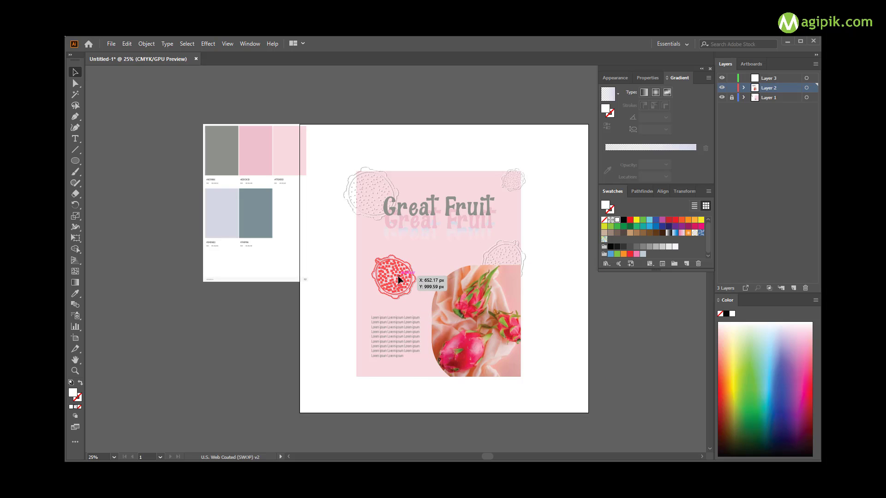
key(ctrl+minus)
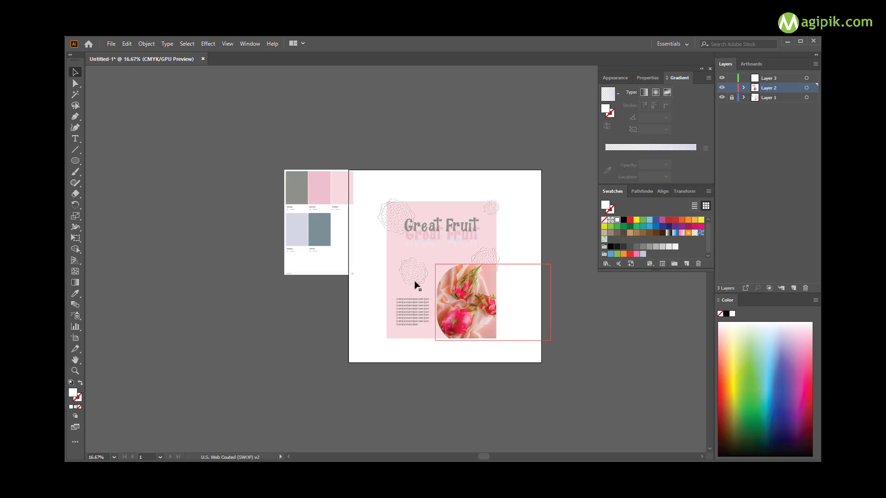
key(ctrl+plus)
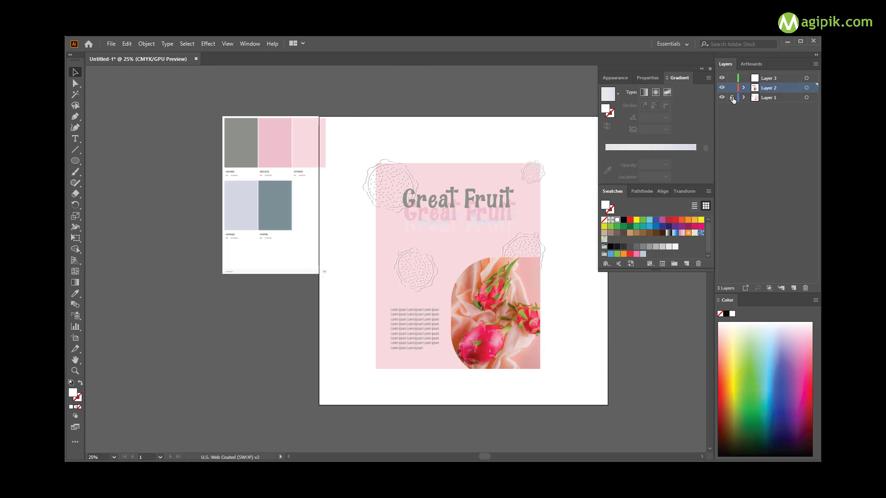
Step: Paste a copy of the pink background rectangle in front into Layer 2, then relock Layer 1
click(732, 97)
click(453, 180)
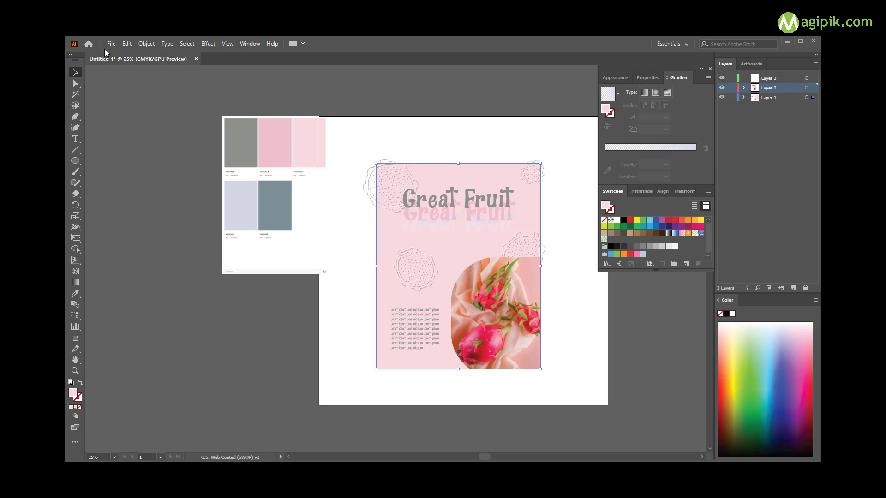
click(126, 44)
click(127, 44)
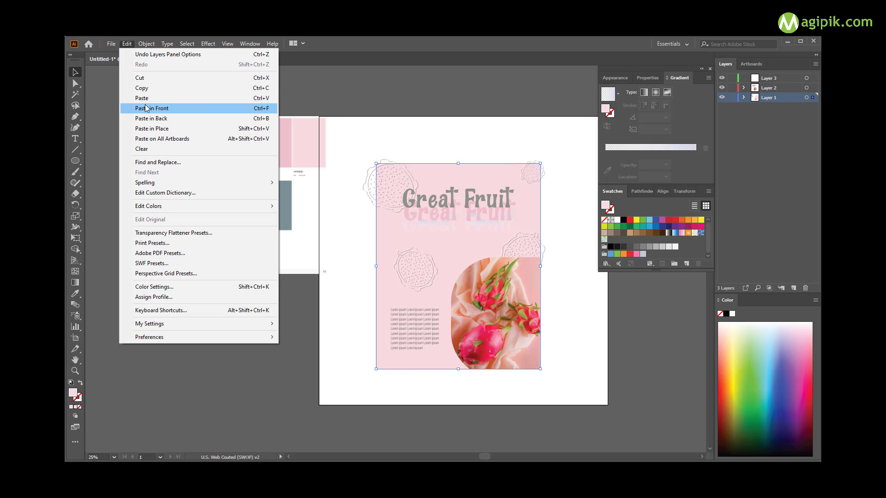
click(148, 109)
click(743, 98)
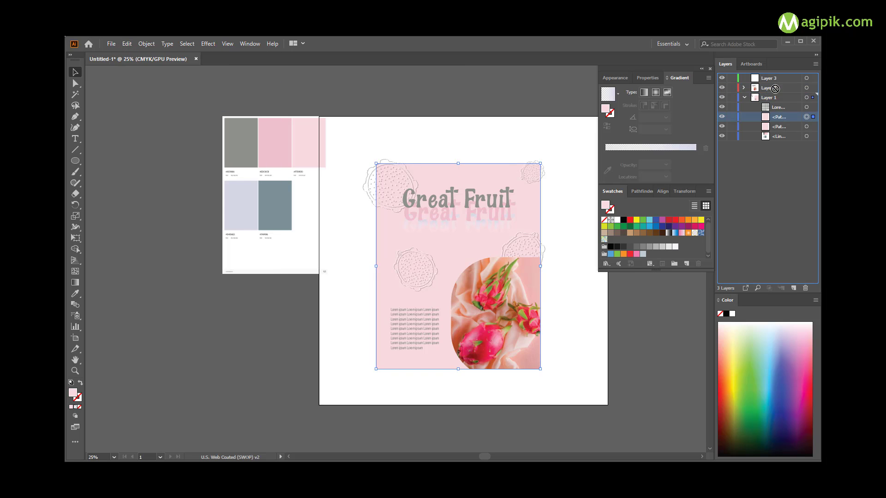
drag(775, 107, 775, 87)
click(743, 98)
click(731, 98)
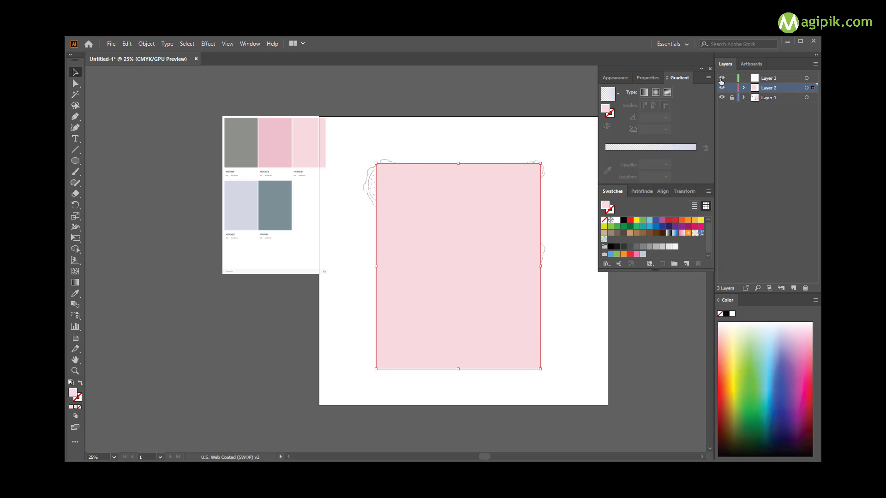
Step: Select all the poster artwork and make a clipping mask with the pink rectangle
mouse_move(368, 148)
mouse_down()
mouse_move(503, 283)
mouse_move(555, 289)
mouse_up()
key(ctrl+x)
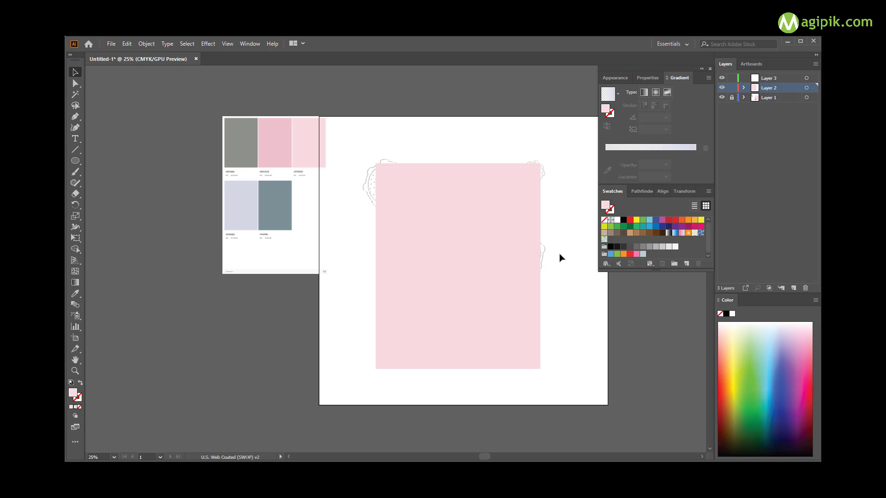
key(ctrl+f)
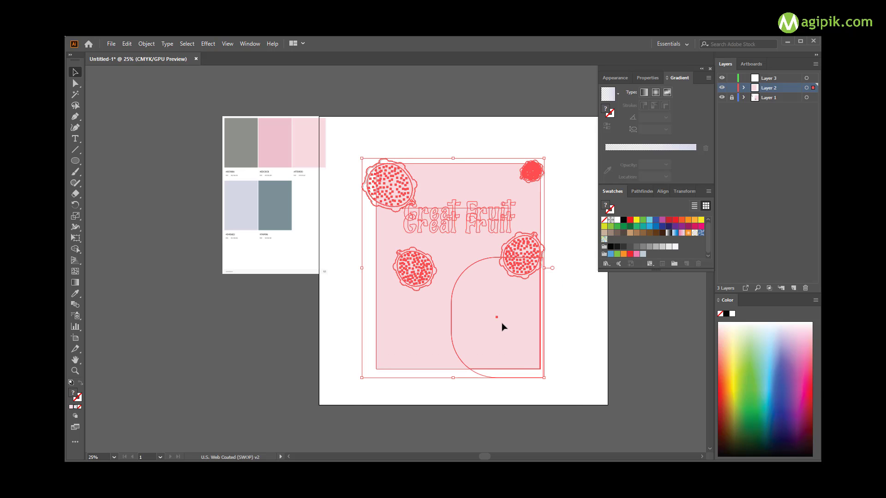
click(566, 375)
click(540, 378)
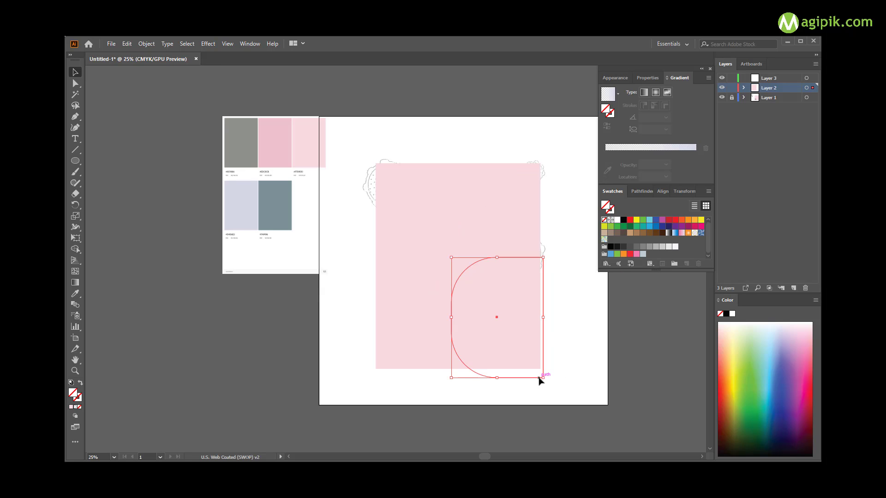
click(570, 360)
drag(361, 144, 568, 375)
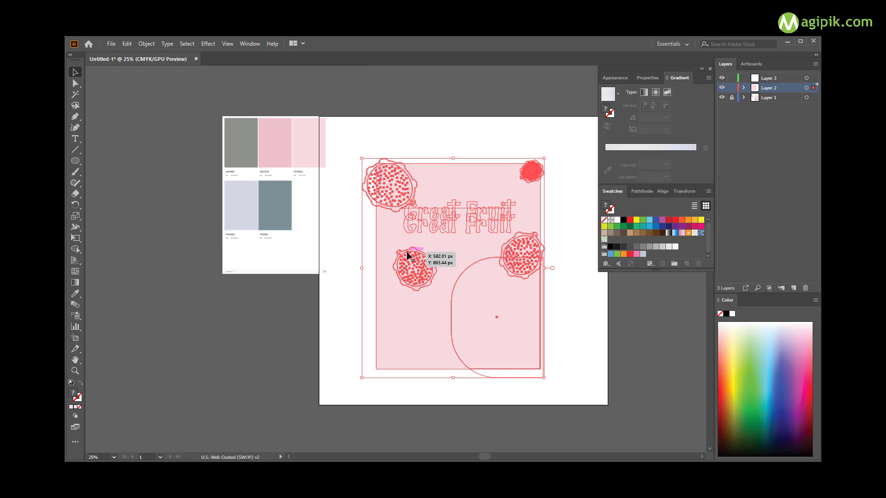
right_click(407, 252)
click(454, 333)
click(578, 353)
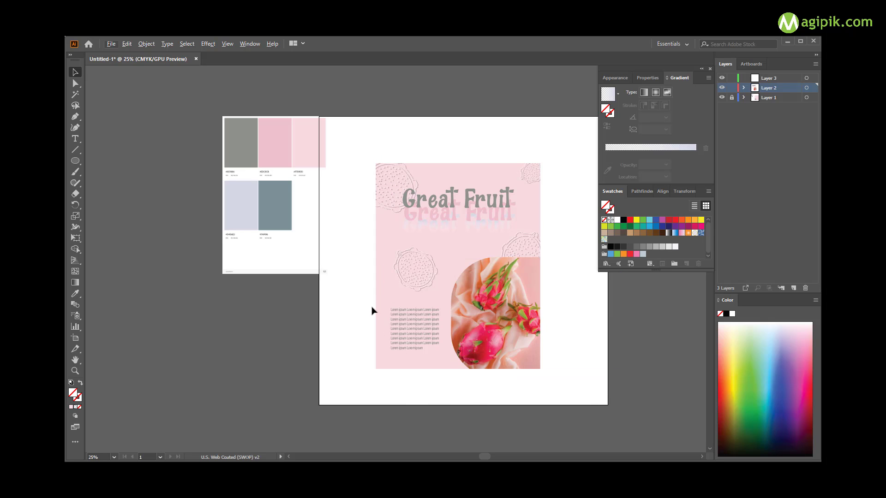
Step: Delete the colour-palette swatches beside the page
scroll(459, 318, down, 1)
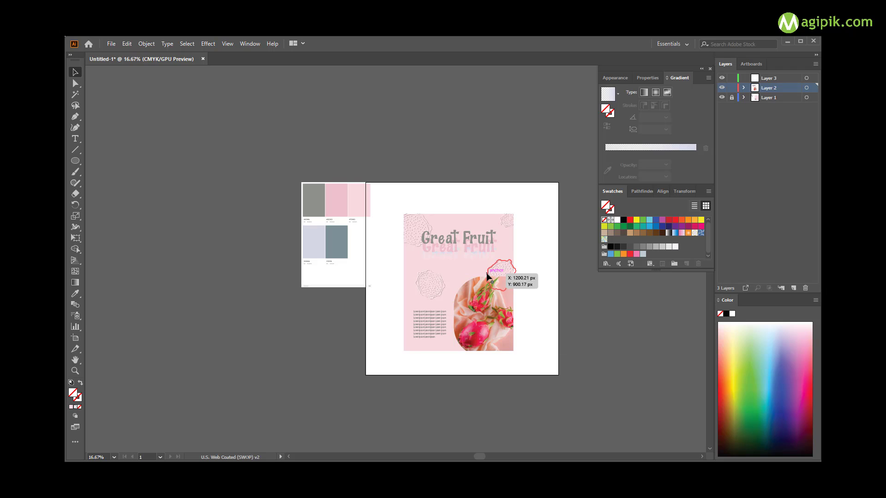
scroll(488, 278, up, 1)
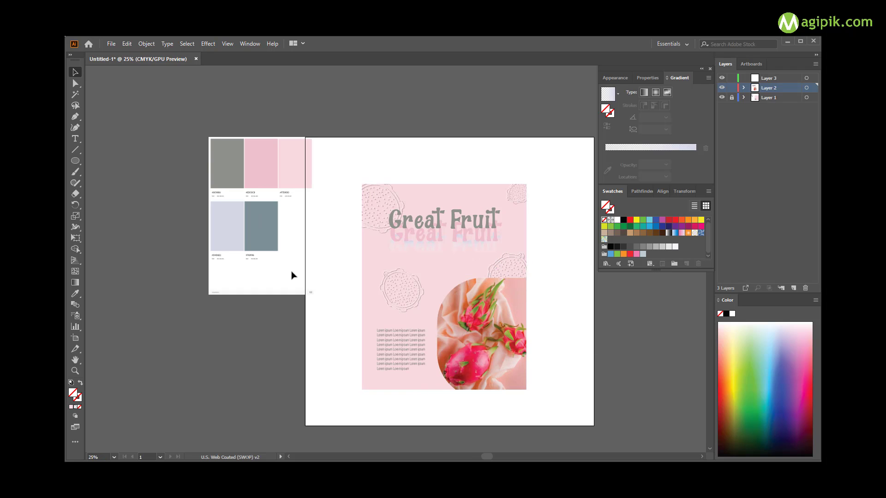
scroll(400, 254, down, 1)
scroll(400, 275, up, 1)
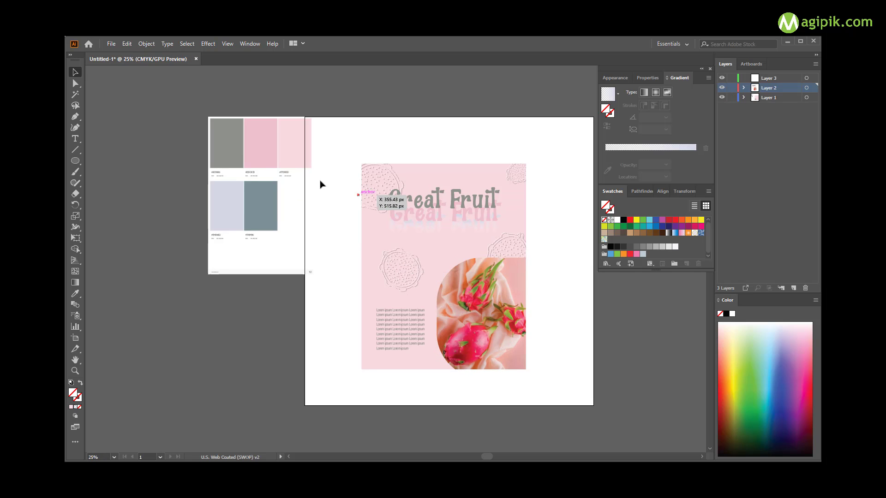
click(295, 193)
key(Delete)
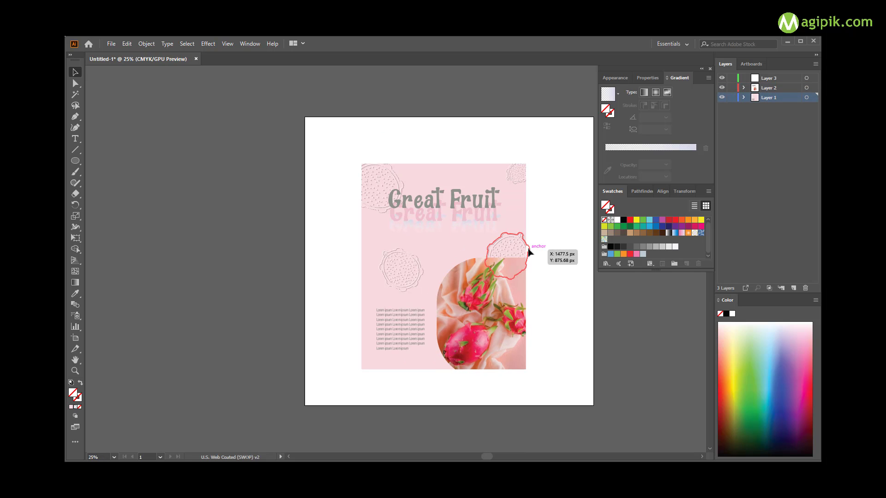
scroll(528, 253, up, 1)
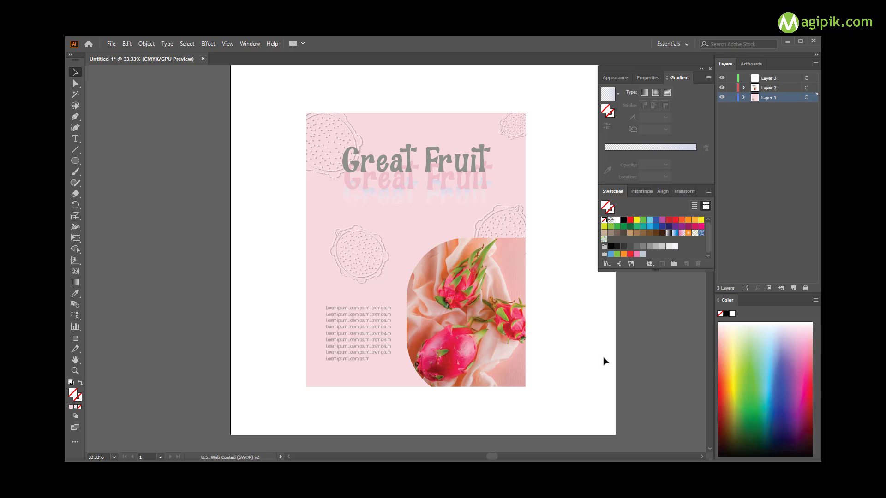
scroll(605, 361, right, 1)
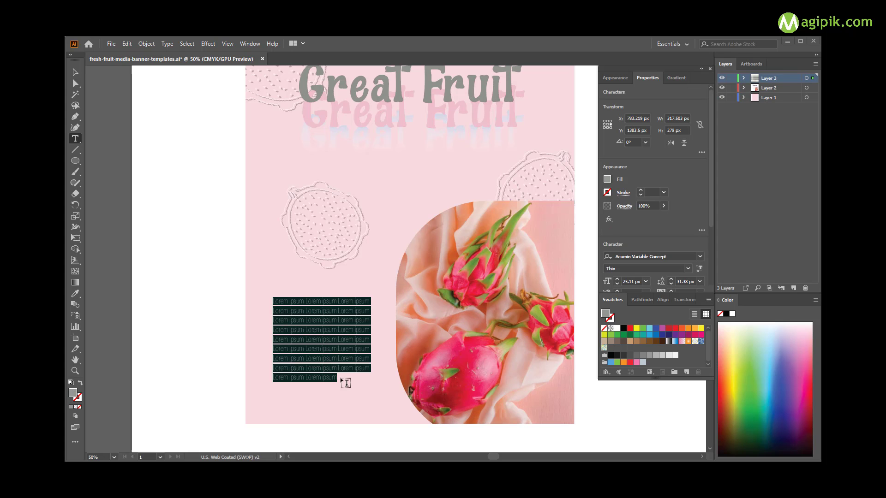
Step: Replace the placeholder paragraph with the pasted fruit facts text
mouse_move(274, 322)
mouse_down()
mouse_move(341, 379)
mouse_move(266, 299)
mouse_up()
key(ctrl+z)
triple_click(325, 349)
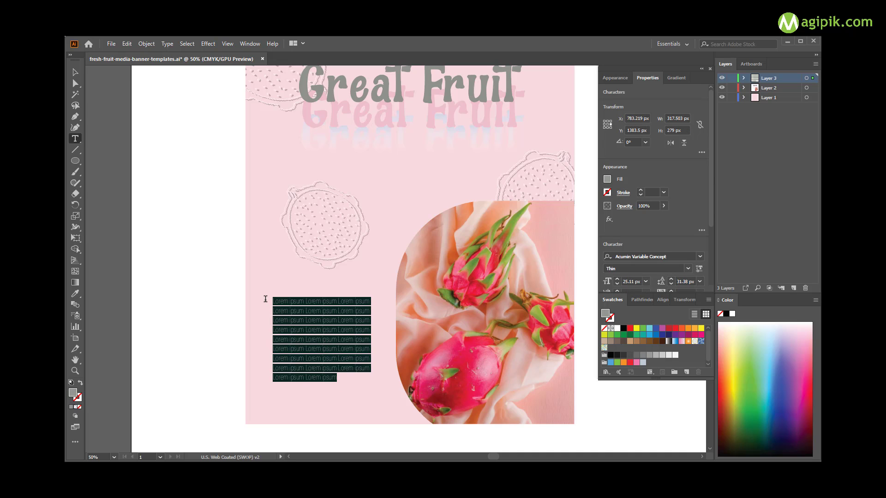
key(ctrl+v)
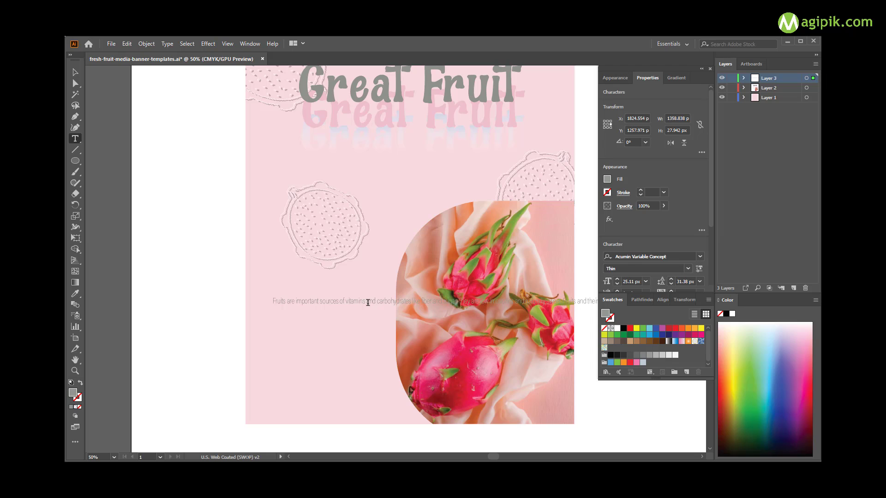
Step: Add line breaks after 'sugar.' and 'sweet.', and break the first line before 'vitamins'
key(Return)
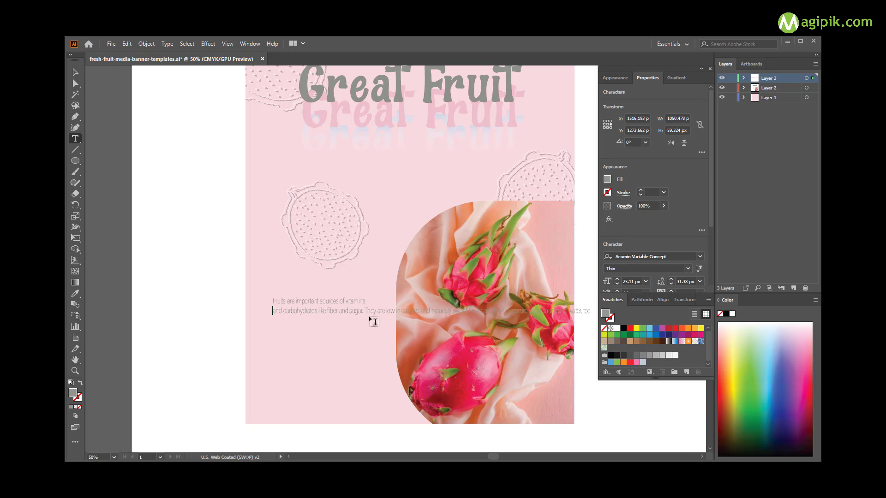
key(Return)
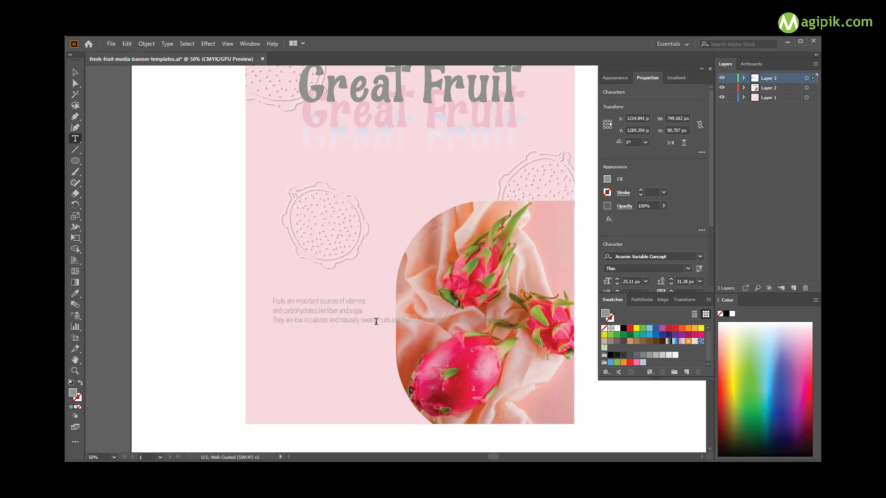
click(379, 323)
key(Return)
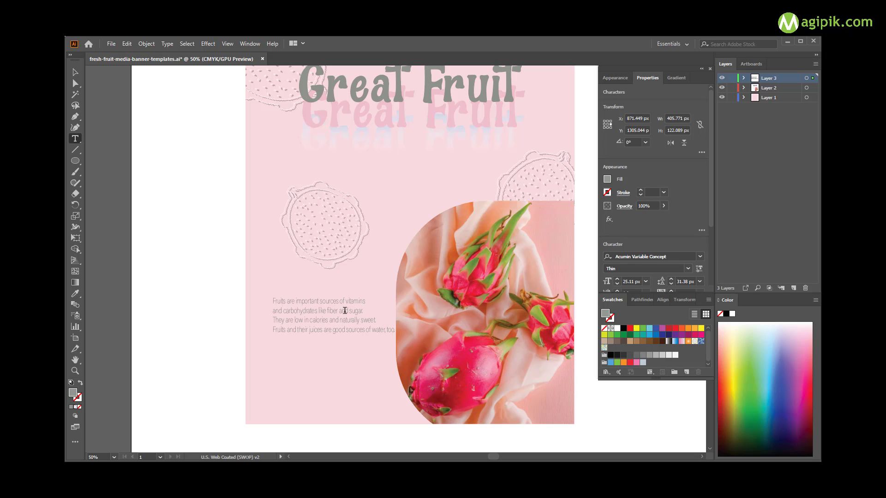
click(273, 311)
key(BackSpace)
click(345, 301)
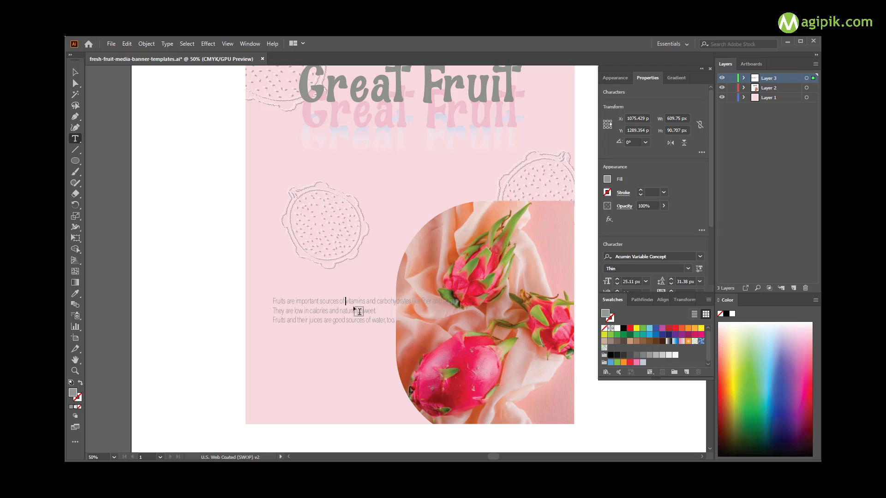
key(Return)
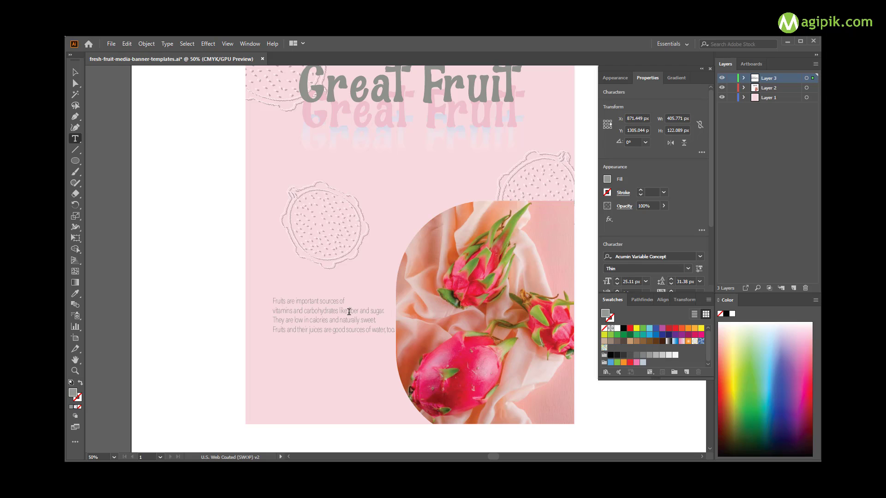
Step: Put 'like fiber and sugar.', the calories sentence and 'sources of water, too.' on their own lines
click(274, 321)
key(BackSpace)
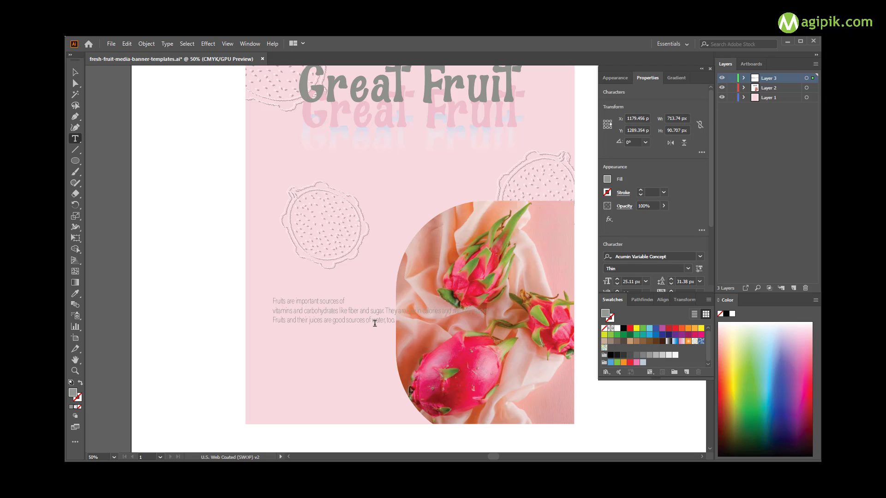
key(Return)
click(321, 321)
key(Return)
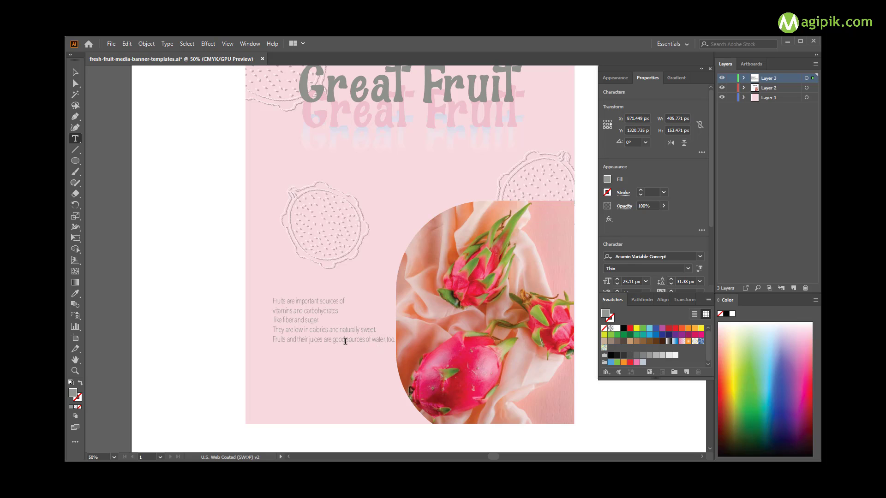
click(346, 341)
key(Return)
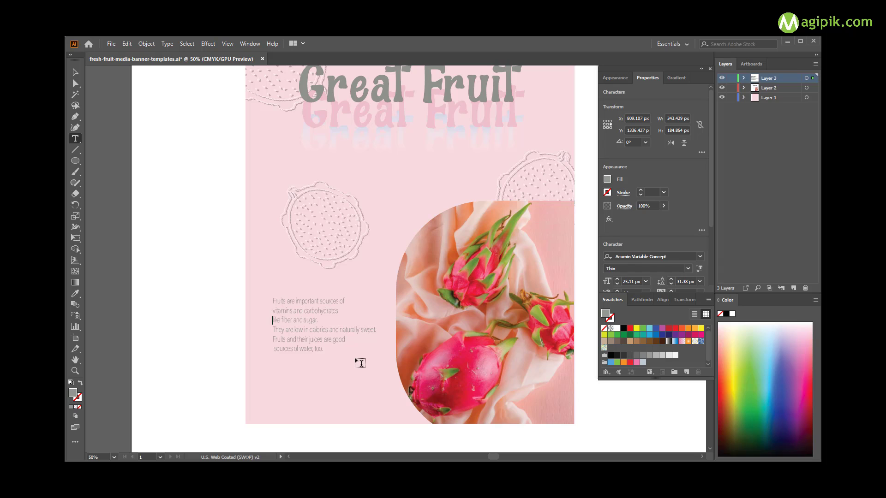
click(75, 72)
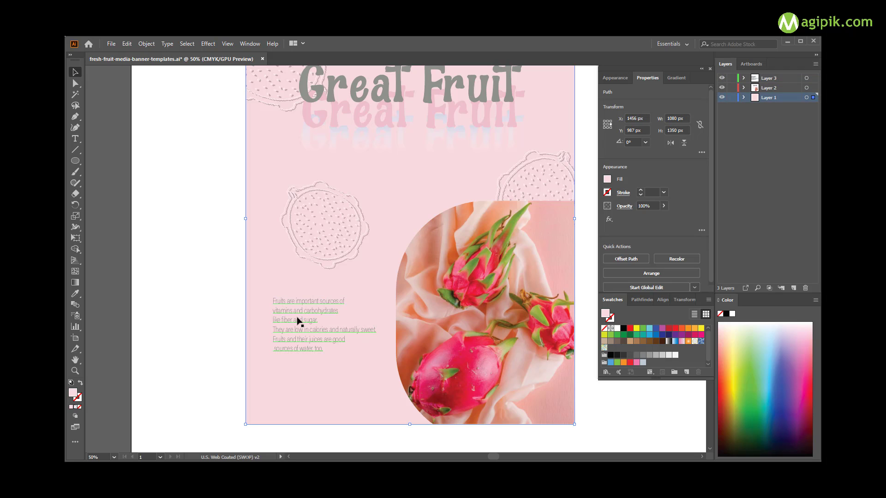
Step: Scale the body-copy text frame up slightly and stretch it taller
click(371, 375)
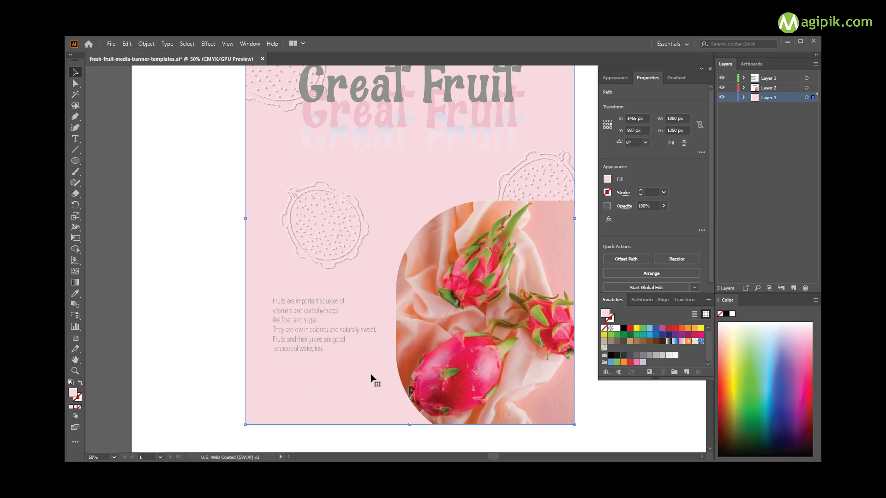
click(317, 340)
drag(377, 355, 390, 362)
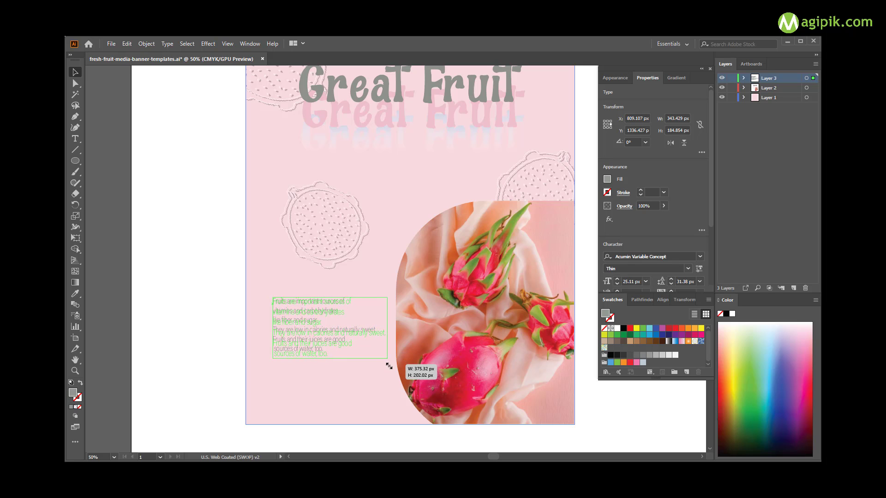
drag(309, 329, 300, 333)
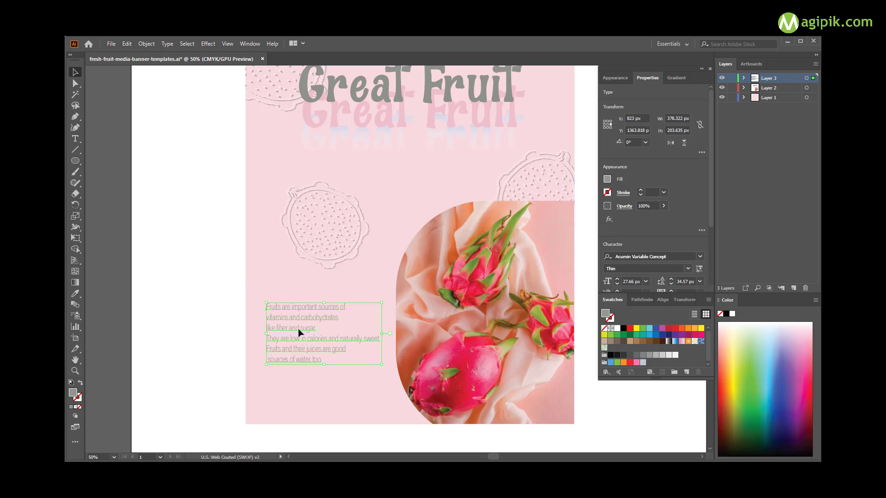
key(ctrl+minus)
click(451, 362)
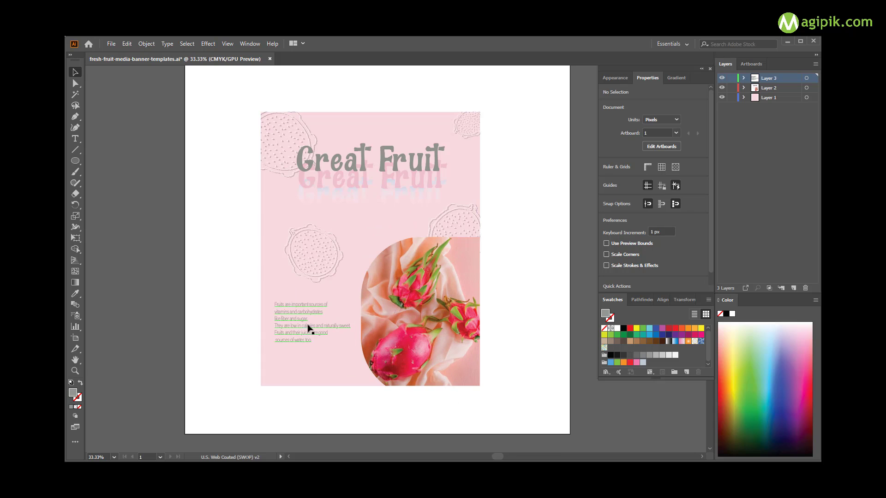
click(308, 329)
drag(310, 352, 320, 368)
Step: Move the paragraph slightly lower in the poster's bottom-left area
click(339, 385)
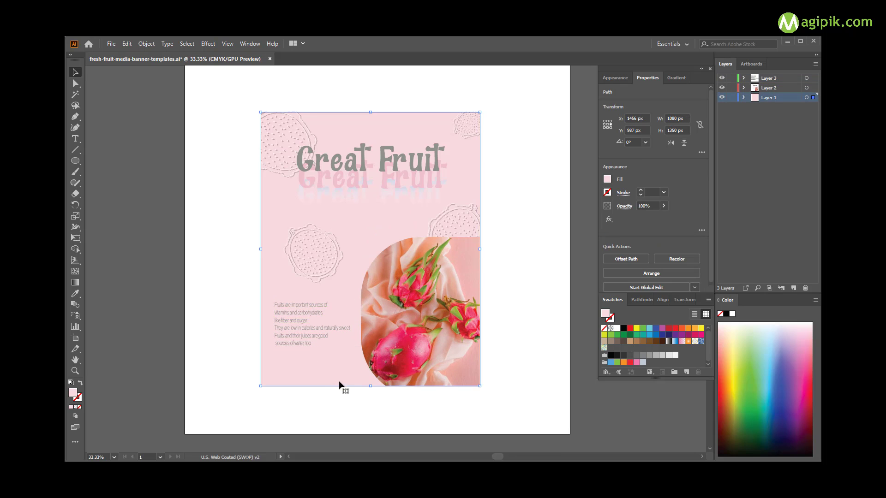
key(ctrl+minus)
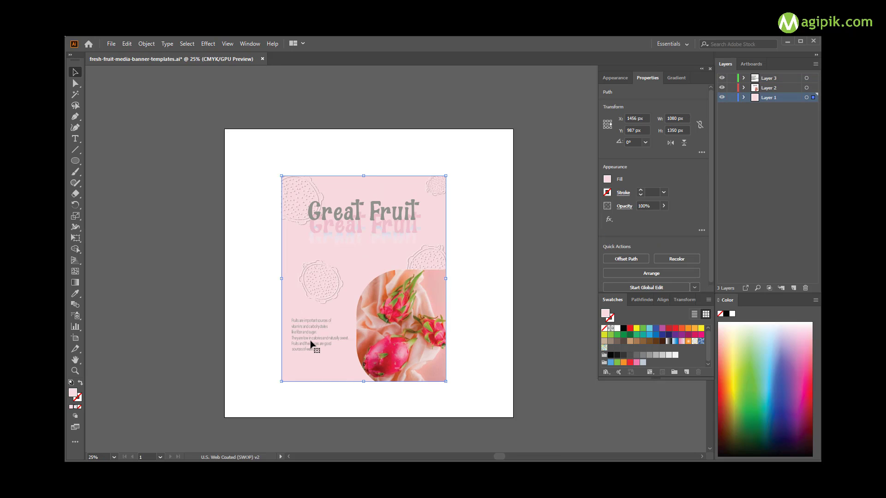
drag(315, 348, 318, 378)
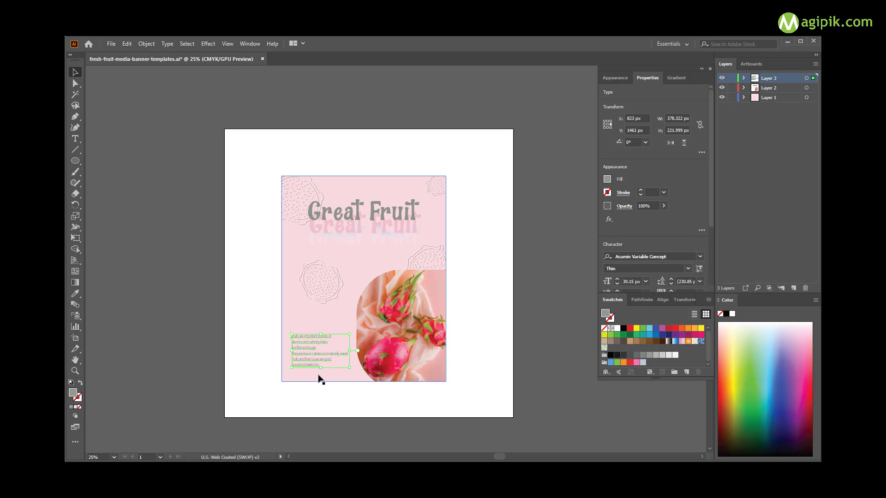
click(236, 343)
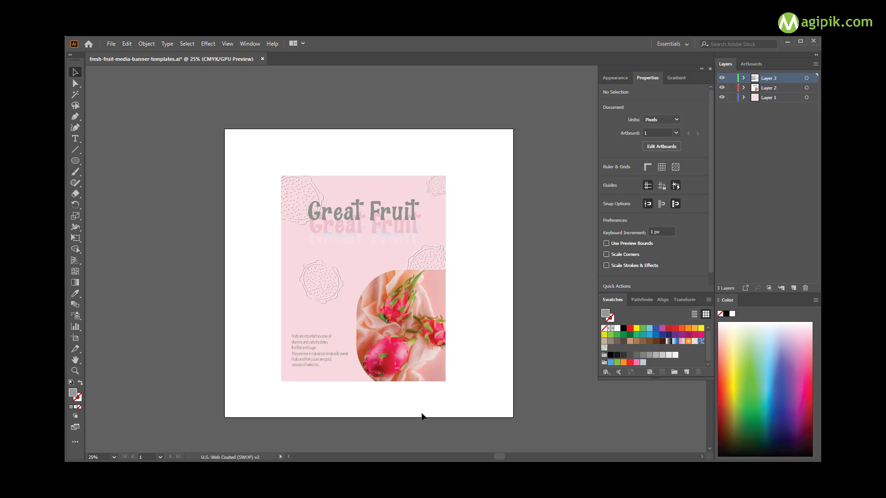
scroll(312, 366, up, 3)
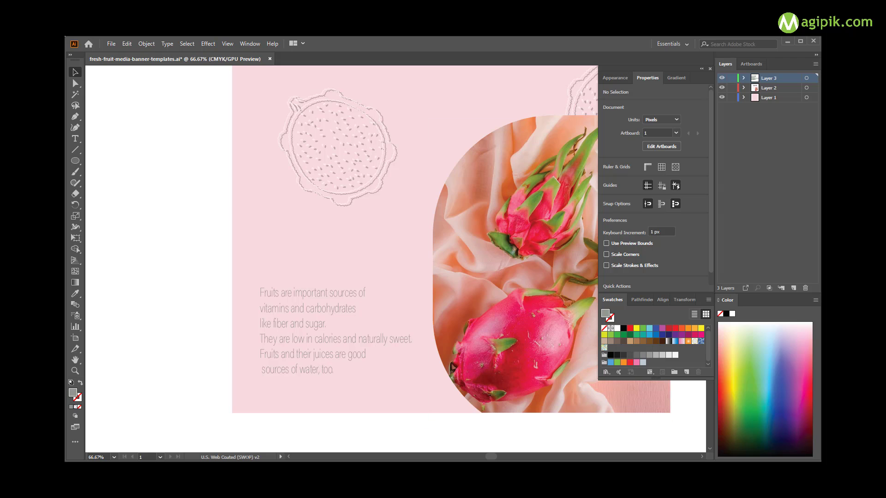
Step: Move 'They are low in calories and naturally sweet.' to the paragraph's end and remove the stray space
key(t)
triple_click(313, 338)
key(ctrl+c)
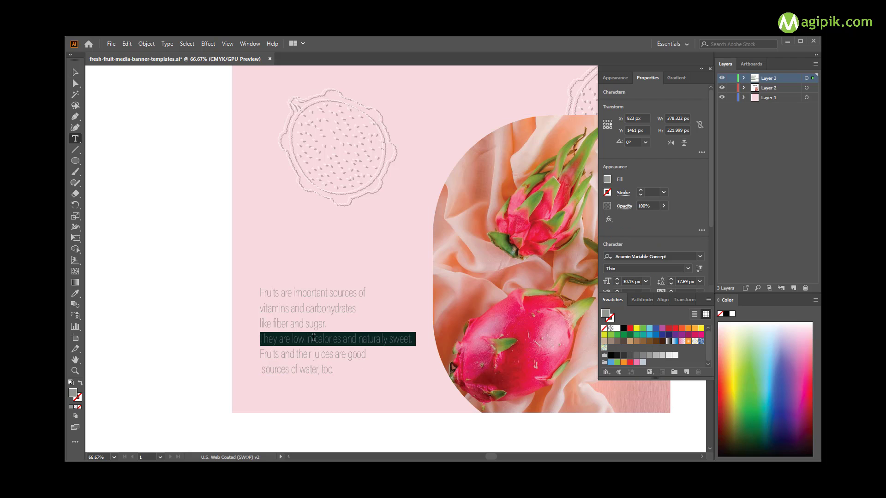
key(BackSpace)
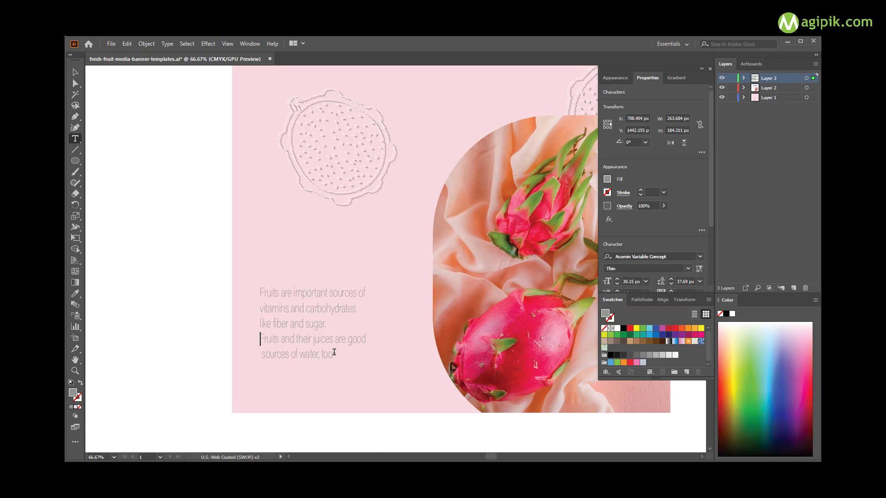
key(ctrl+v)
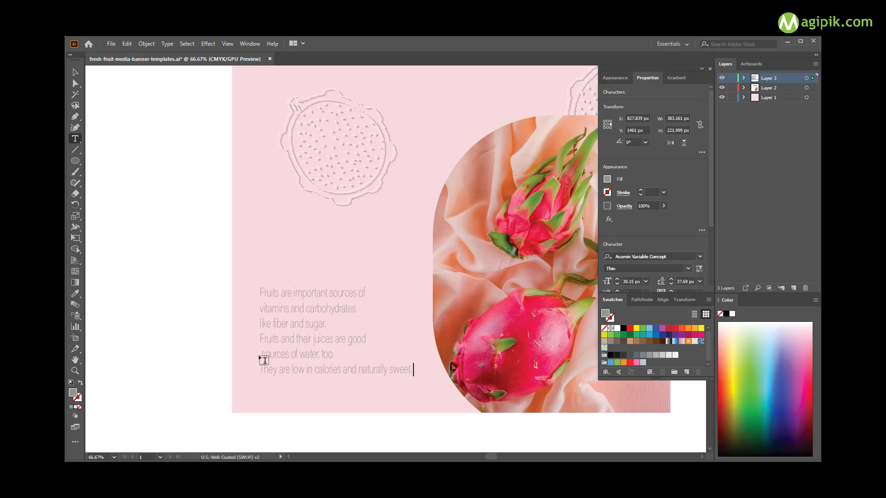
key(BackSpace)
Step: Reposition the paragraph frame lower toward the bottom edge and slightly left
click(76, 72)
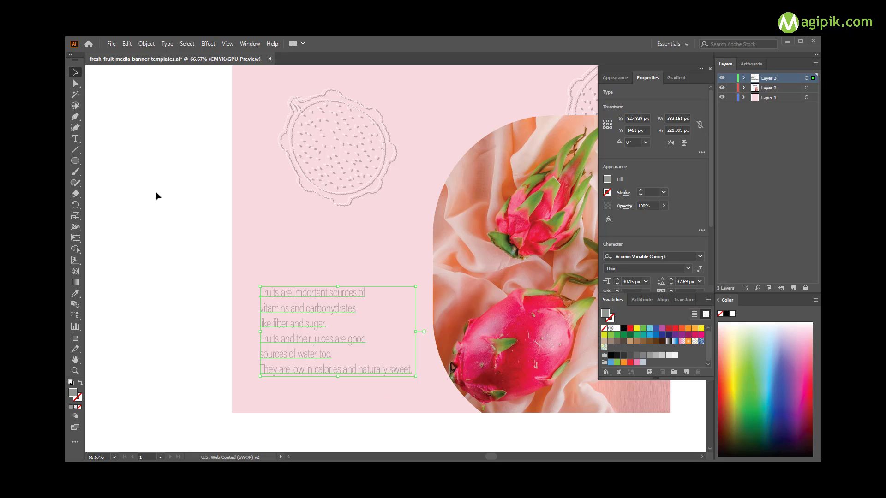
drag(309, 308, 310, 304)
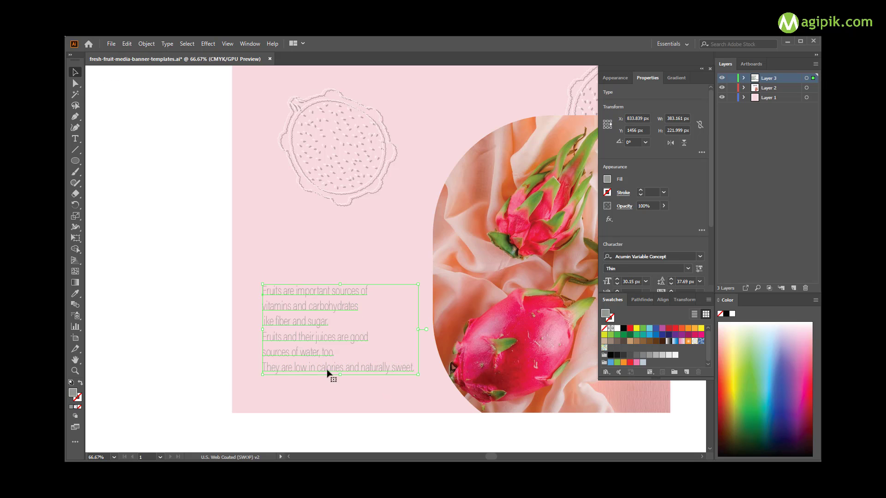
click(400, 398)
key(ctrl+minus)
key(ctrl+minus)
key(ctrl+minus)
drag(362, 358, 359, 374)
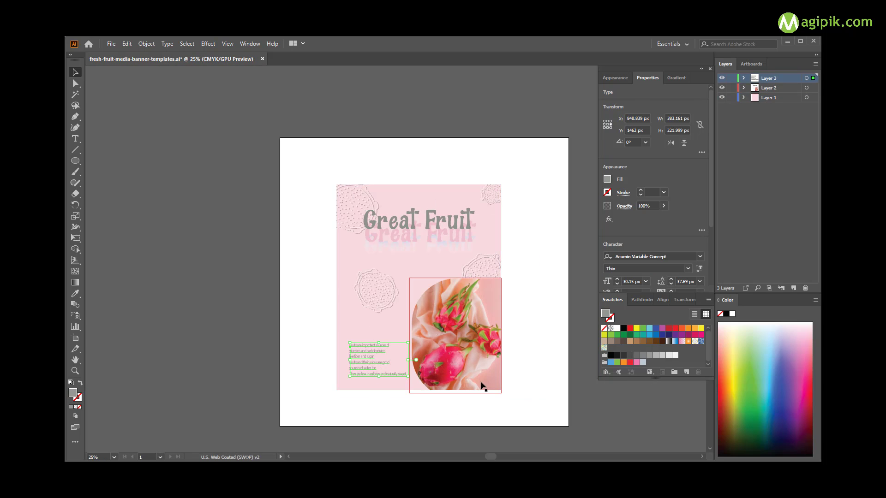
key(shift+Left)
key(Left)
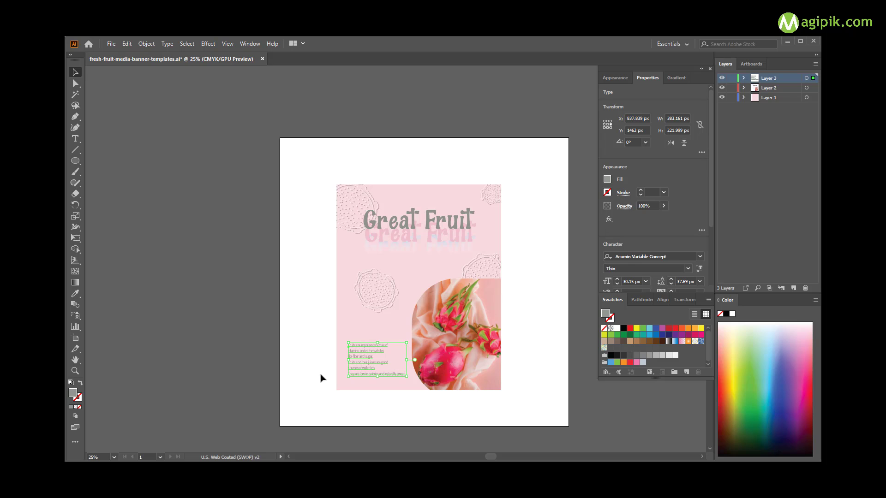
Step: Inside the clip group, move the left dragon-fruit outline slightly lower, then exit isolation
click(325, 365)
drag(378, 297, 378, 299)
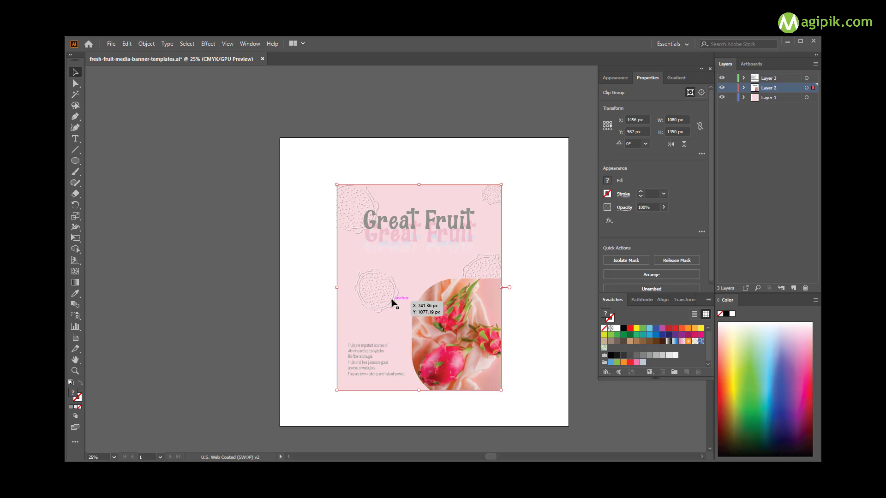
double_click(391, 299)
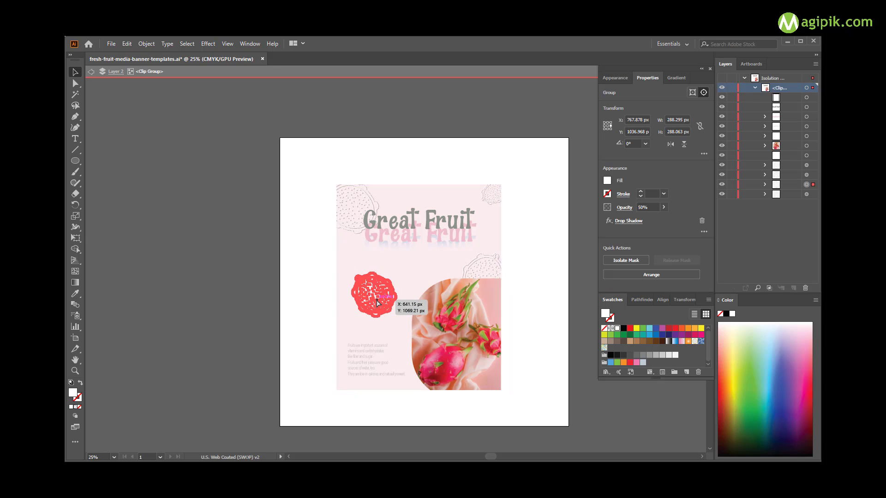
drag(377, 301, 376, 304)
click(317, 291)
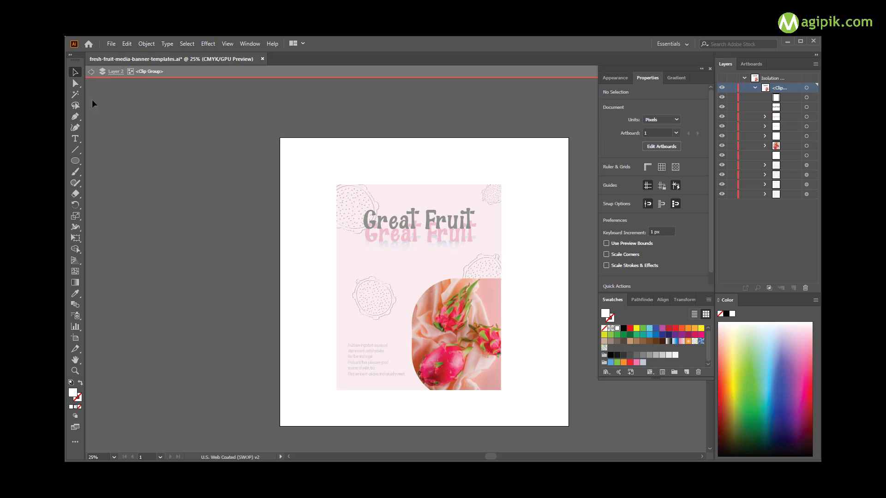
click(96, 78)
Step: Check the body-text block's position on the poster
scroll(530, 306, down, 1)
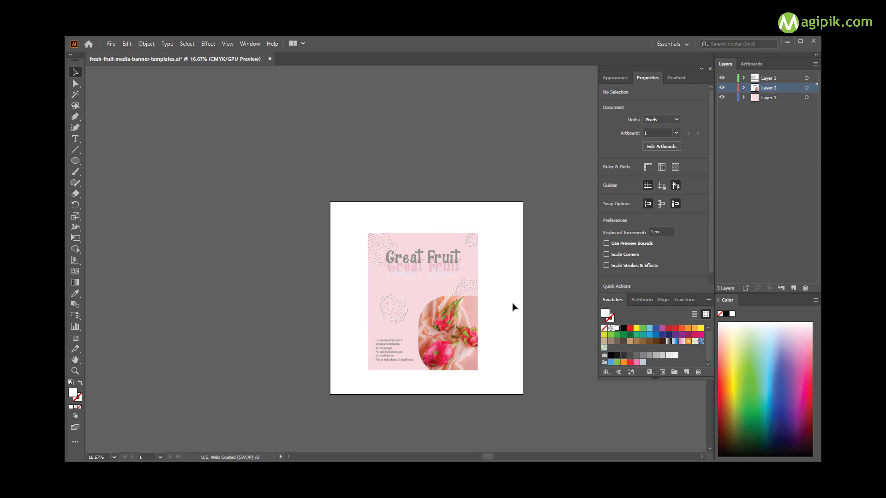
scroll(396, 351, up, 2)
click(396, 351)
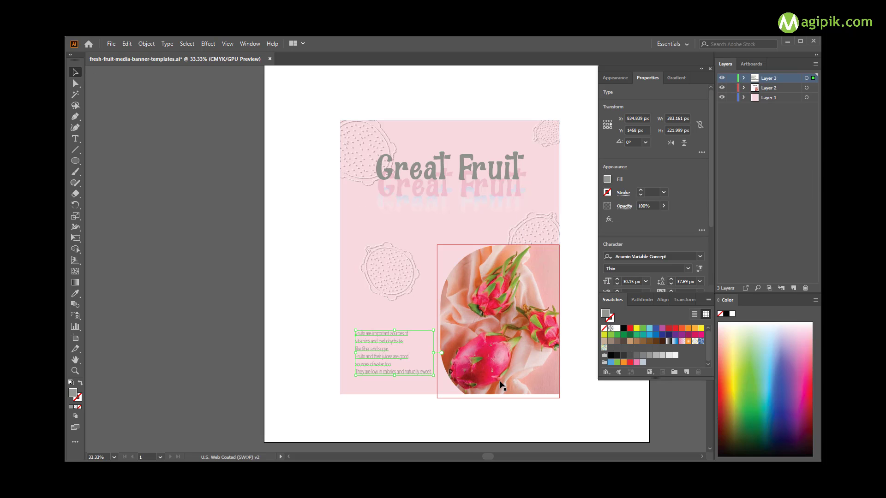
click(317, 342)
scroll(432, 364, down, 1)
scroll(547, 389, down, 1)
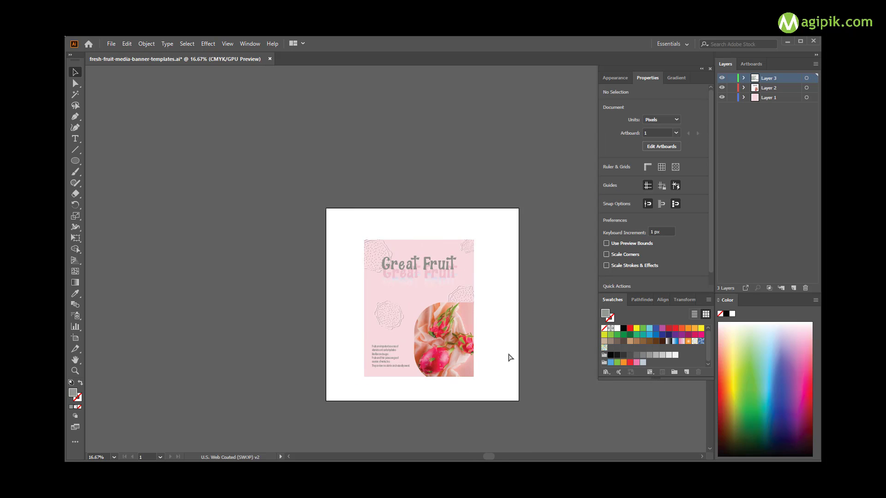